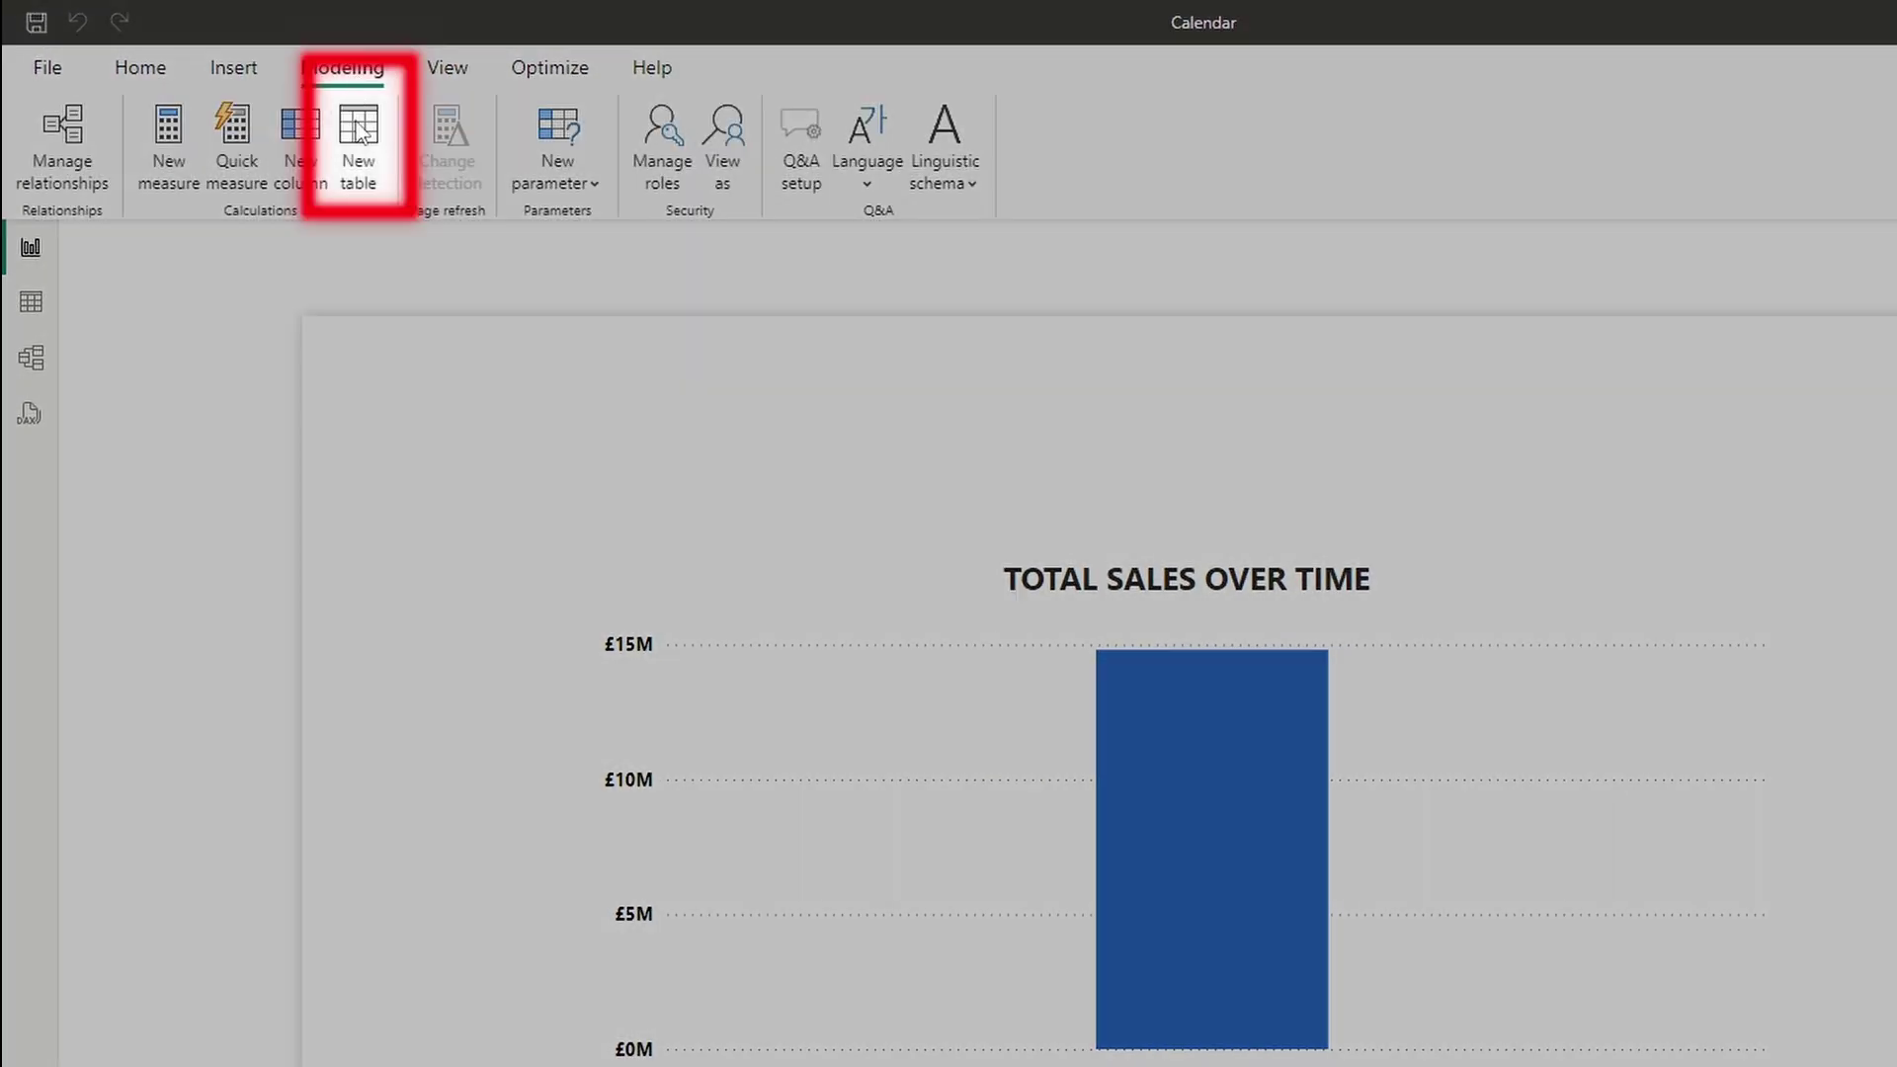
- Create a new table with the formula CALENDAR 1 = CALENDARAUTO()
{"action": "left_click", "coordinate": [359, 128]}
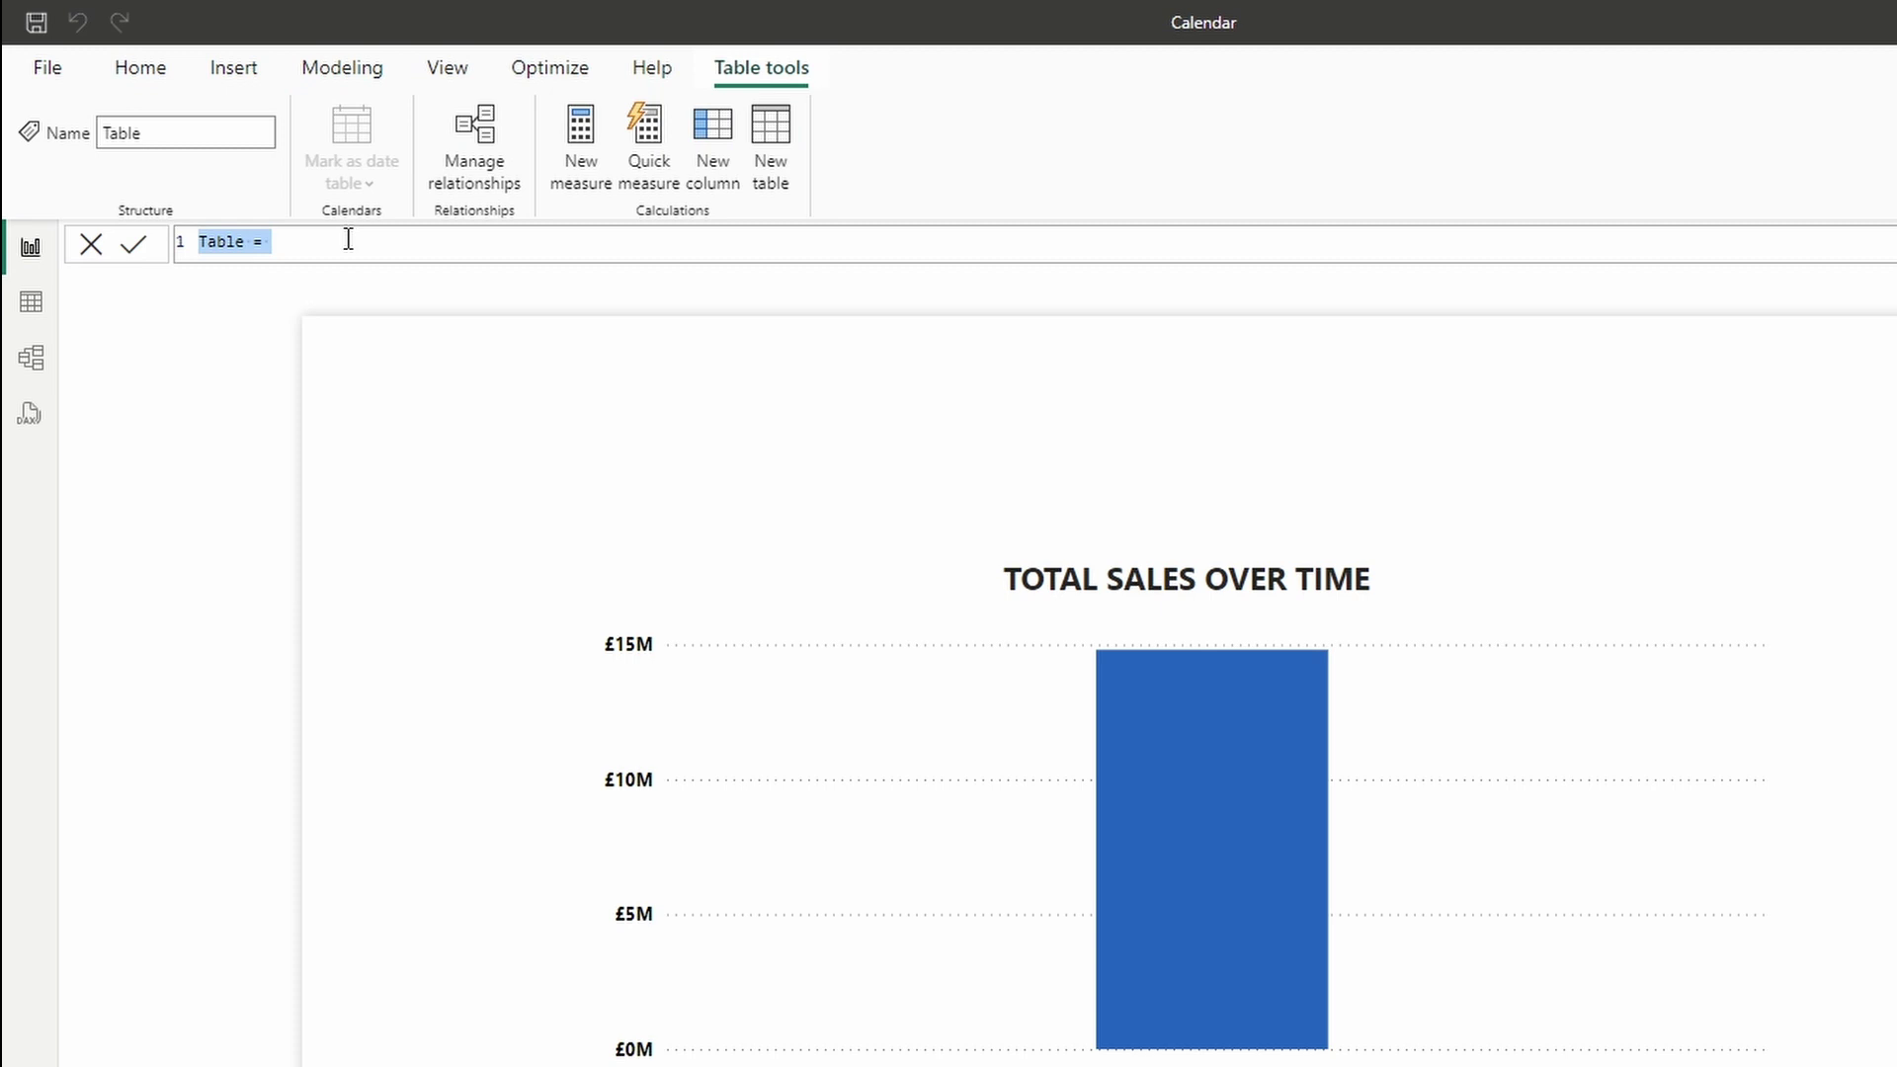
{"action": "type", "text": "CALENDAR 1 = CALENDARAUT"}
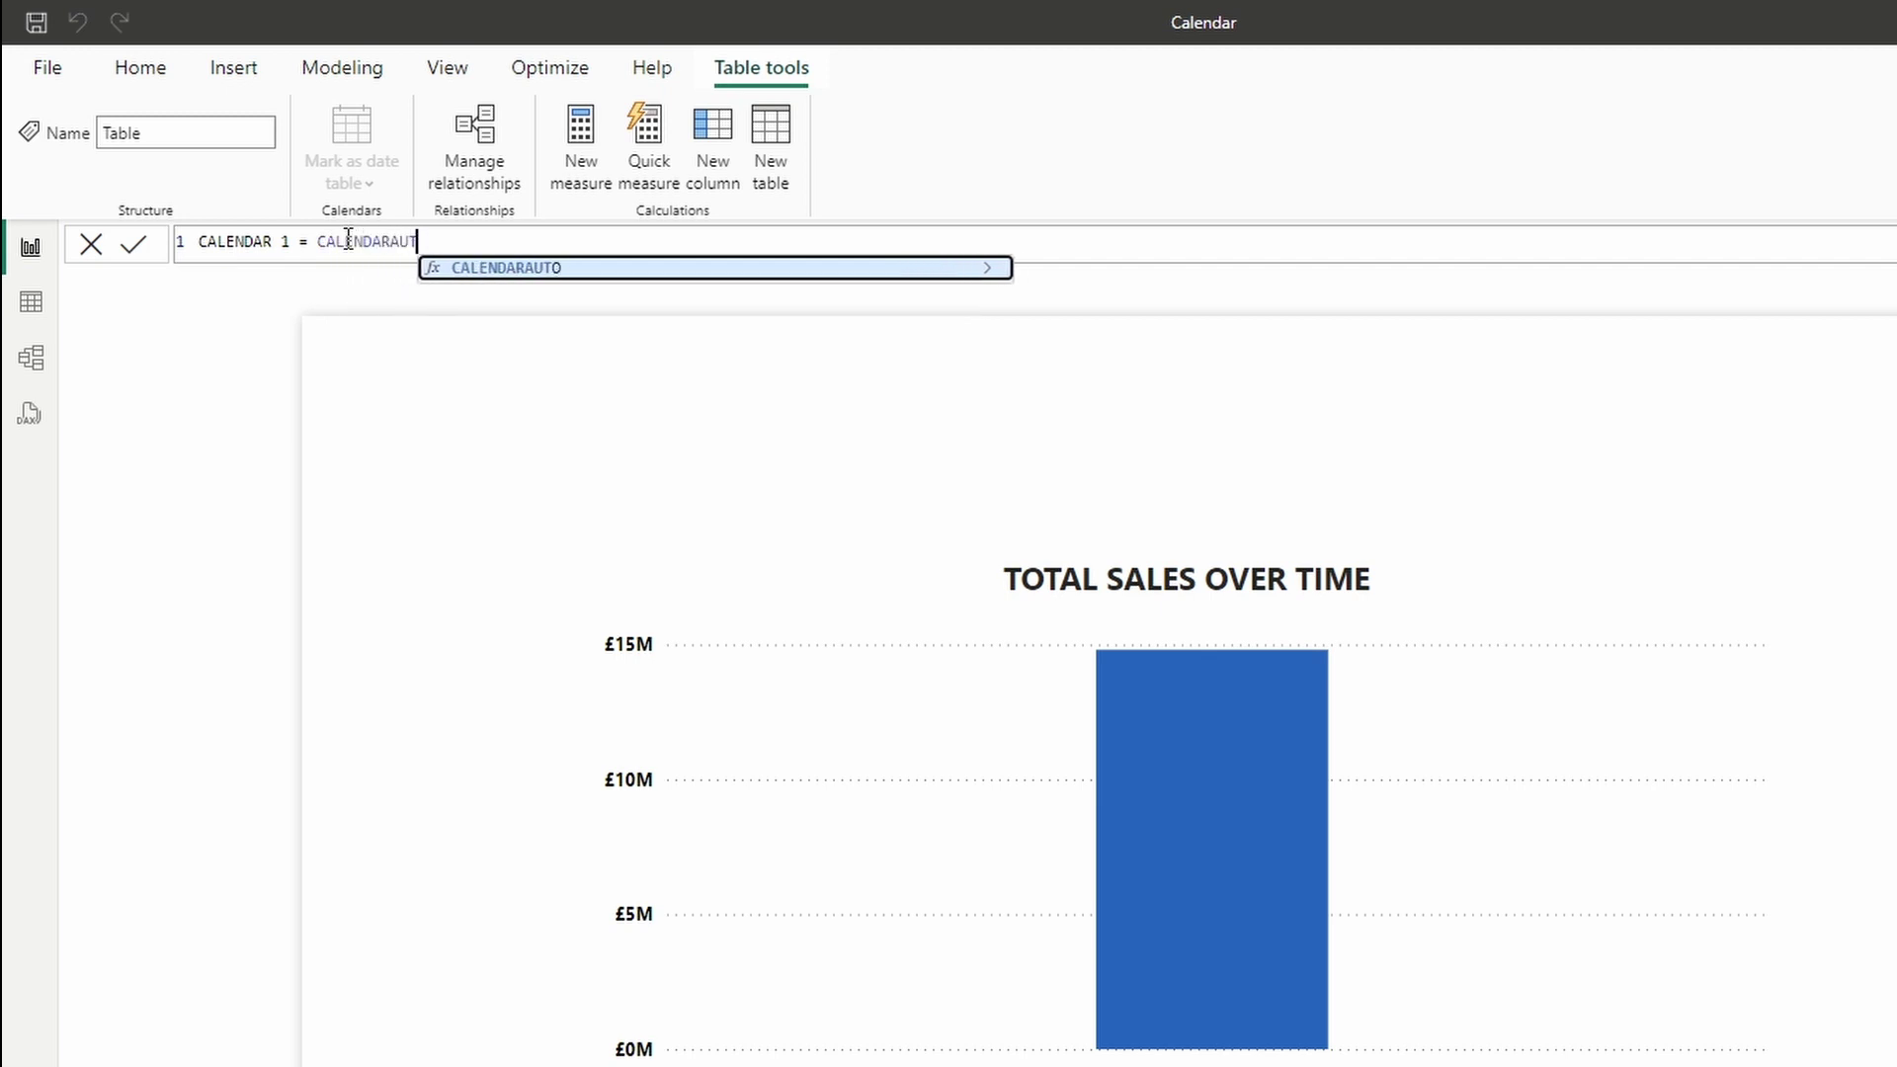
{"action": "key", "text": "Tab"}
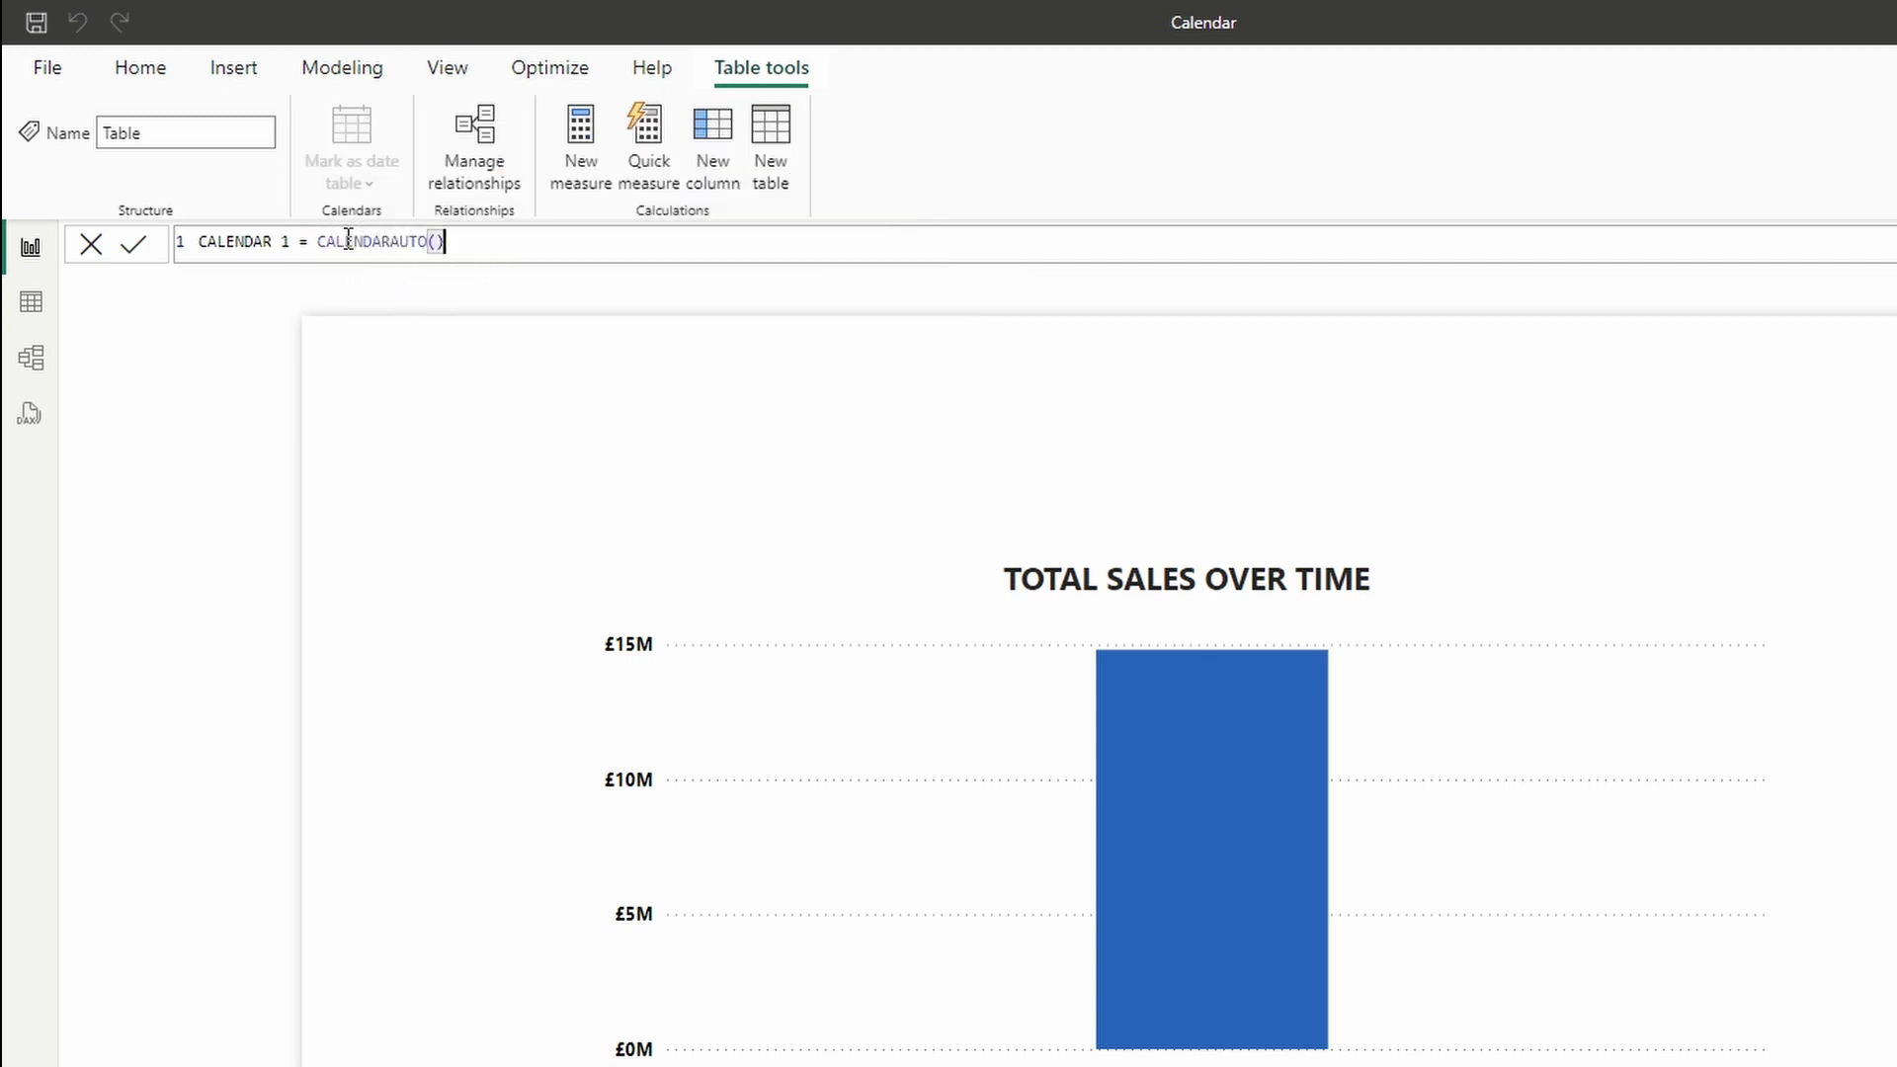
{"action": "key", "text": "Return"}
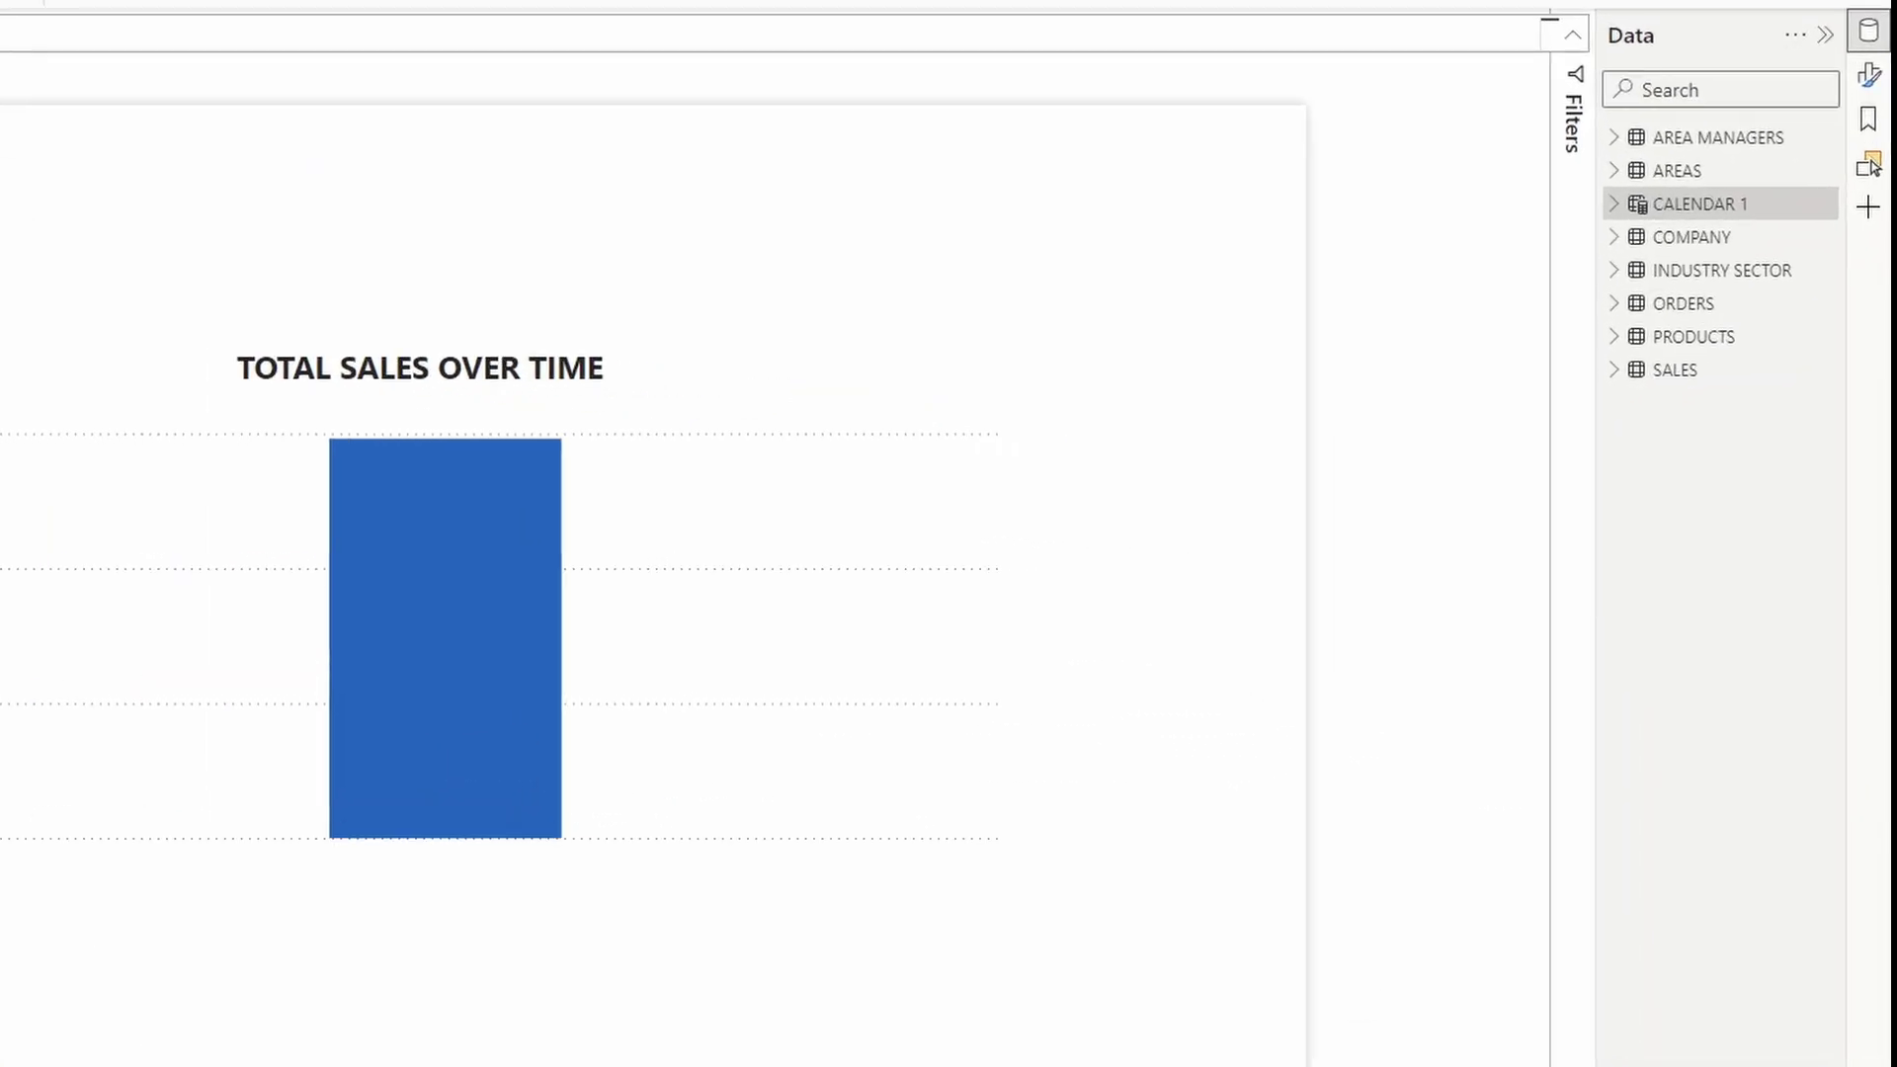
- Add CALENDAR 1's Date hierarchy to the Total Sales Over Time chart to show yearly bars
{"action": "left_click", "coordinate": [1615, 204]}
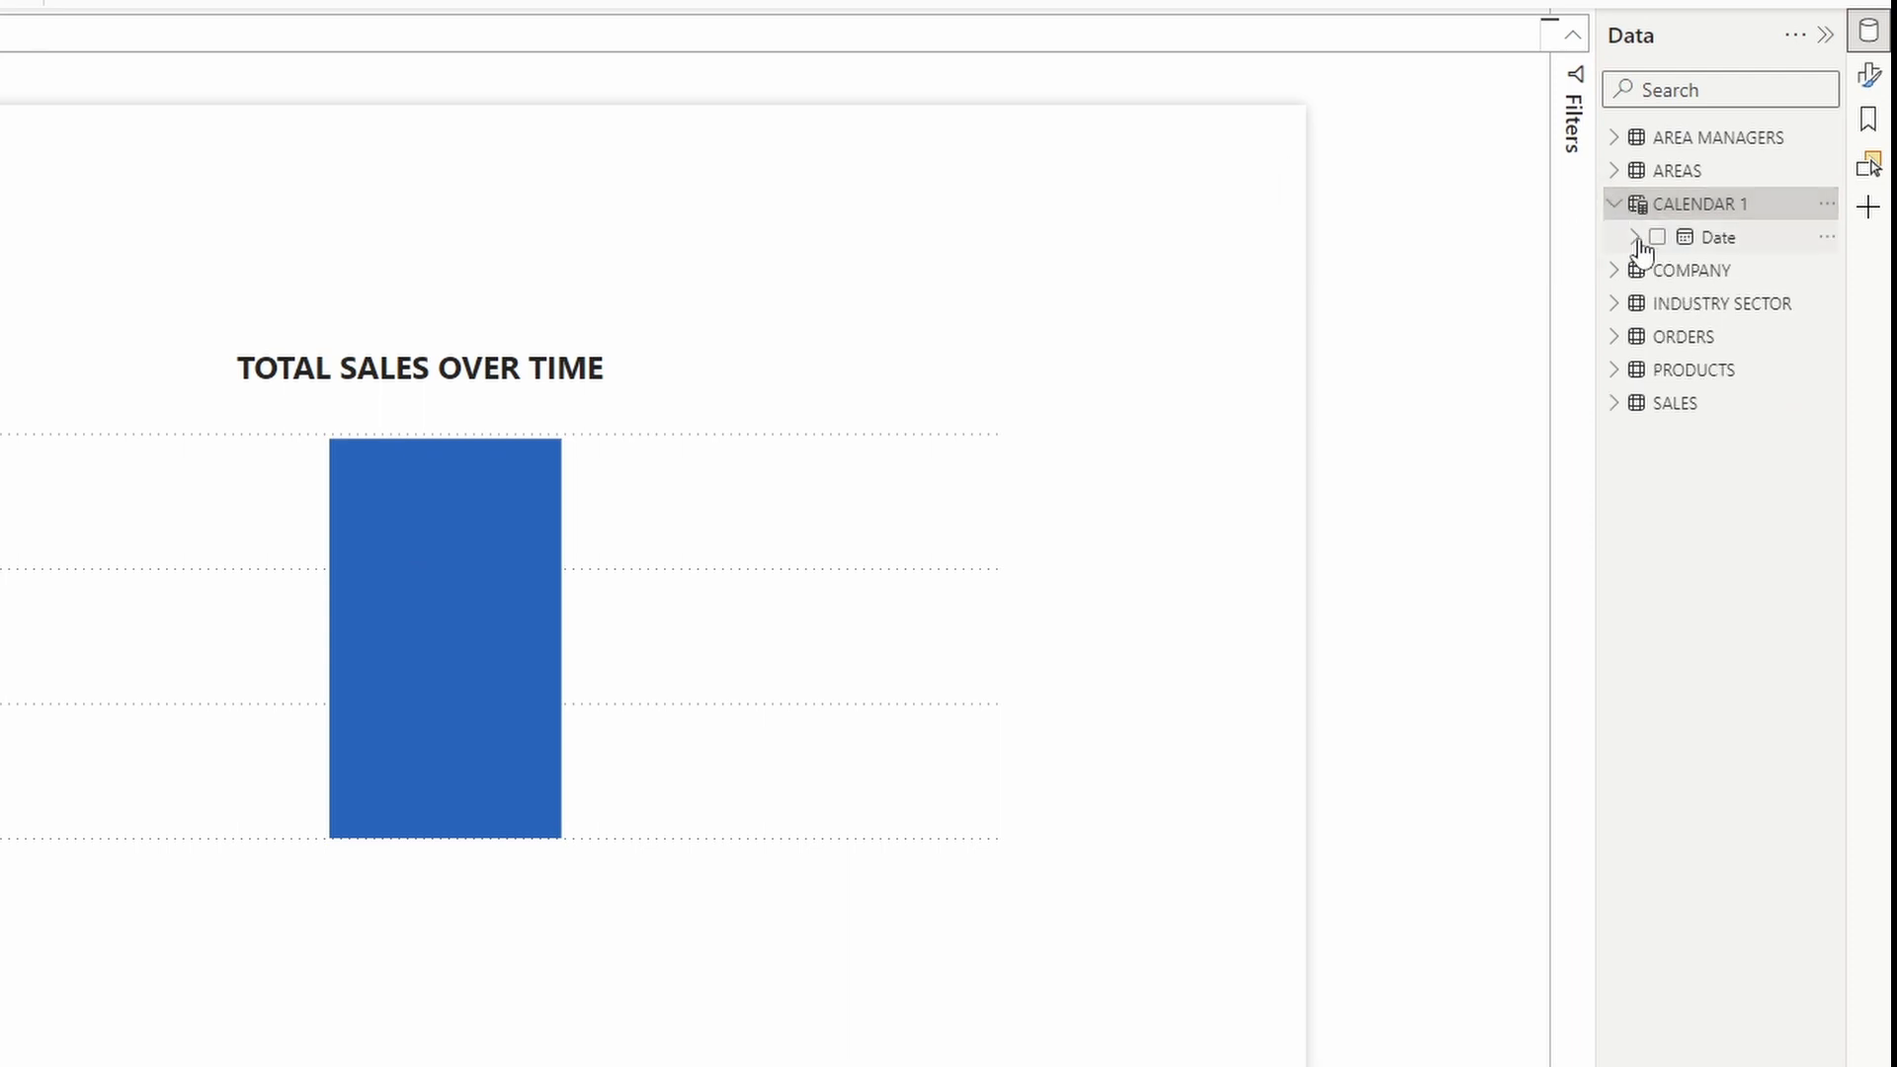
{"action": "left_click", "coordinate": [1636, 238]}
{"action": "left_click_drag", "start_coordinate": [1744, 246], "coordinate": [612, 547]}
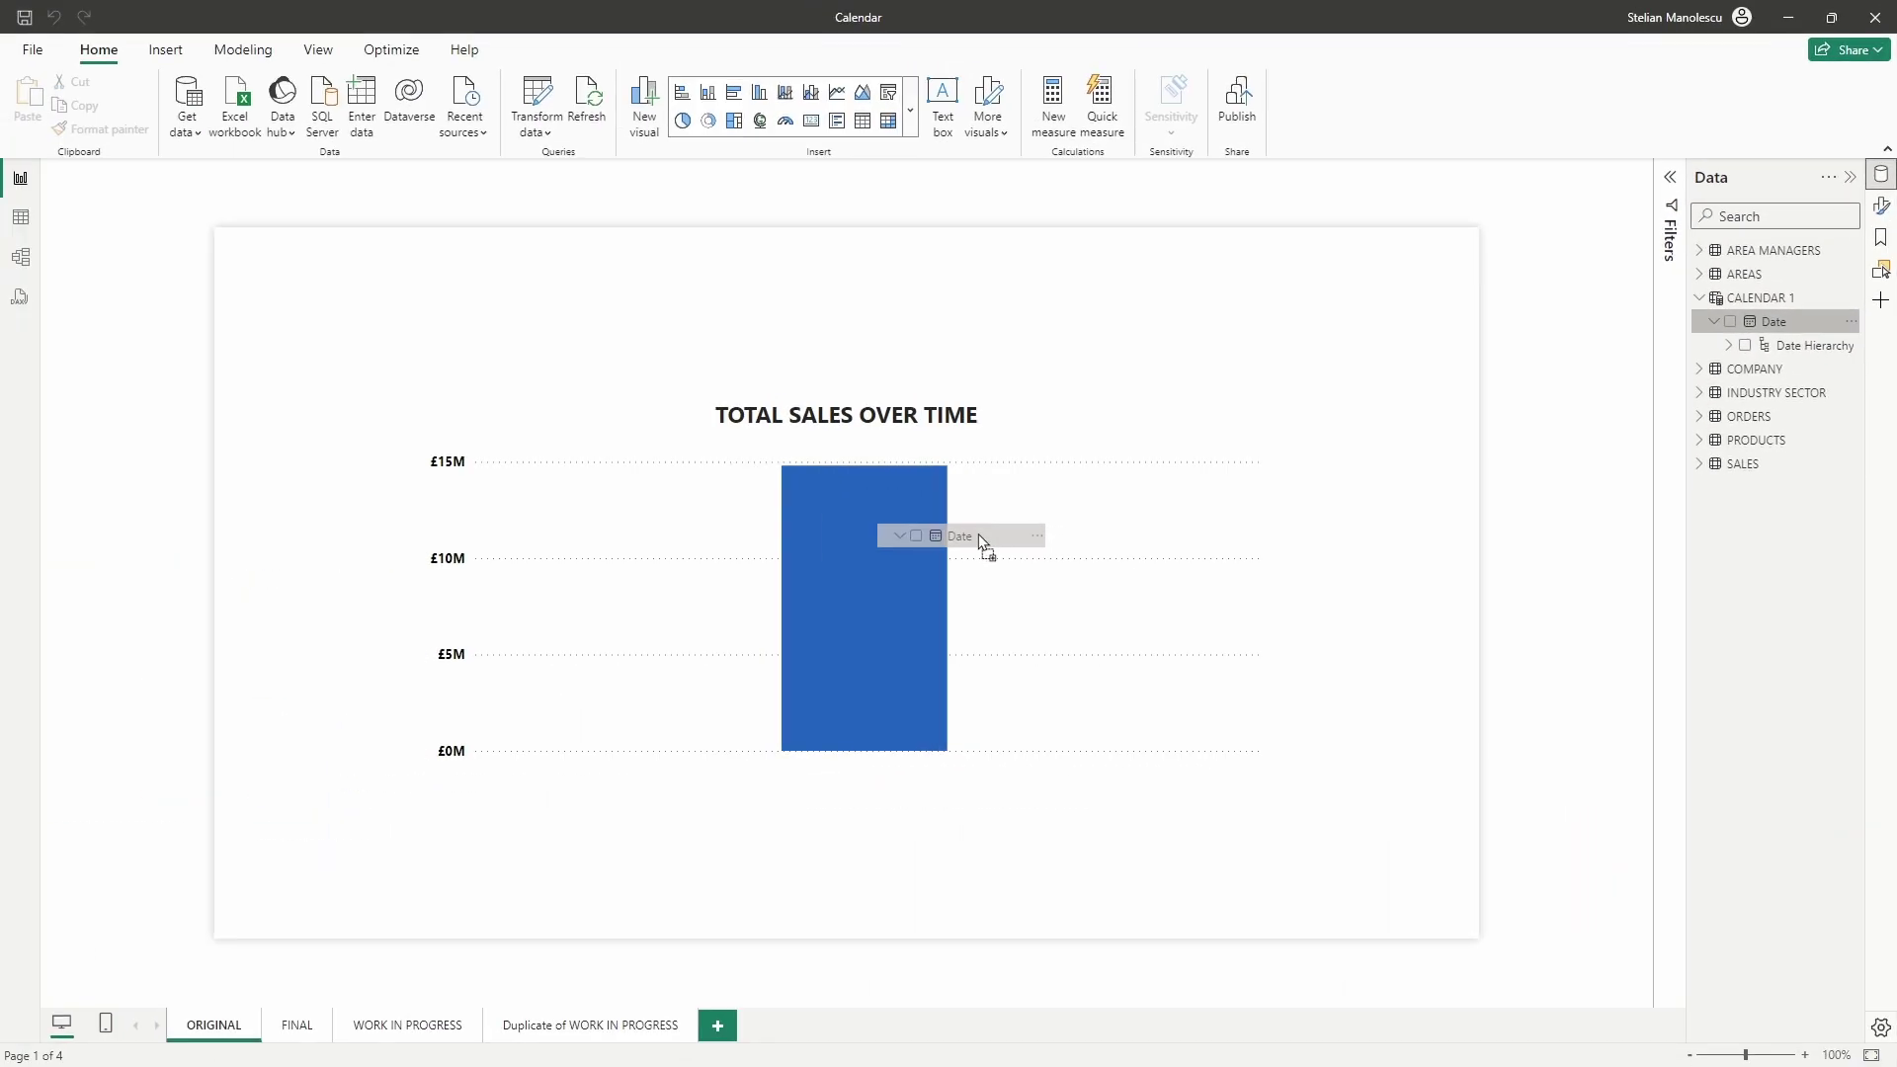
{"action": "left_click_drag", "start_coordinate": [983, 541], "coordinate": [979, 542]}
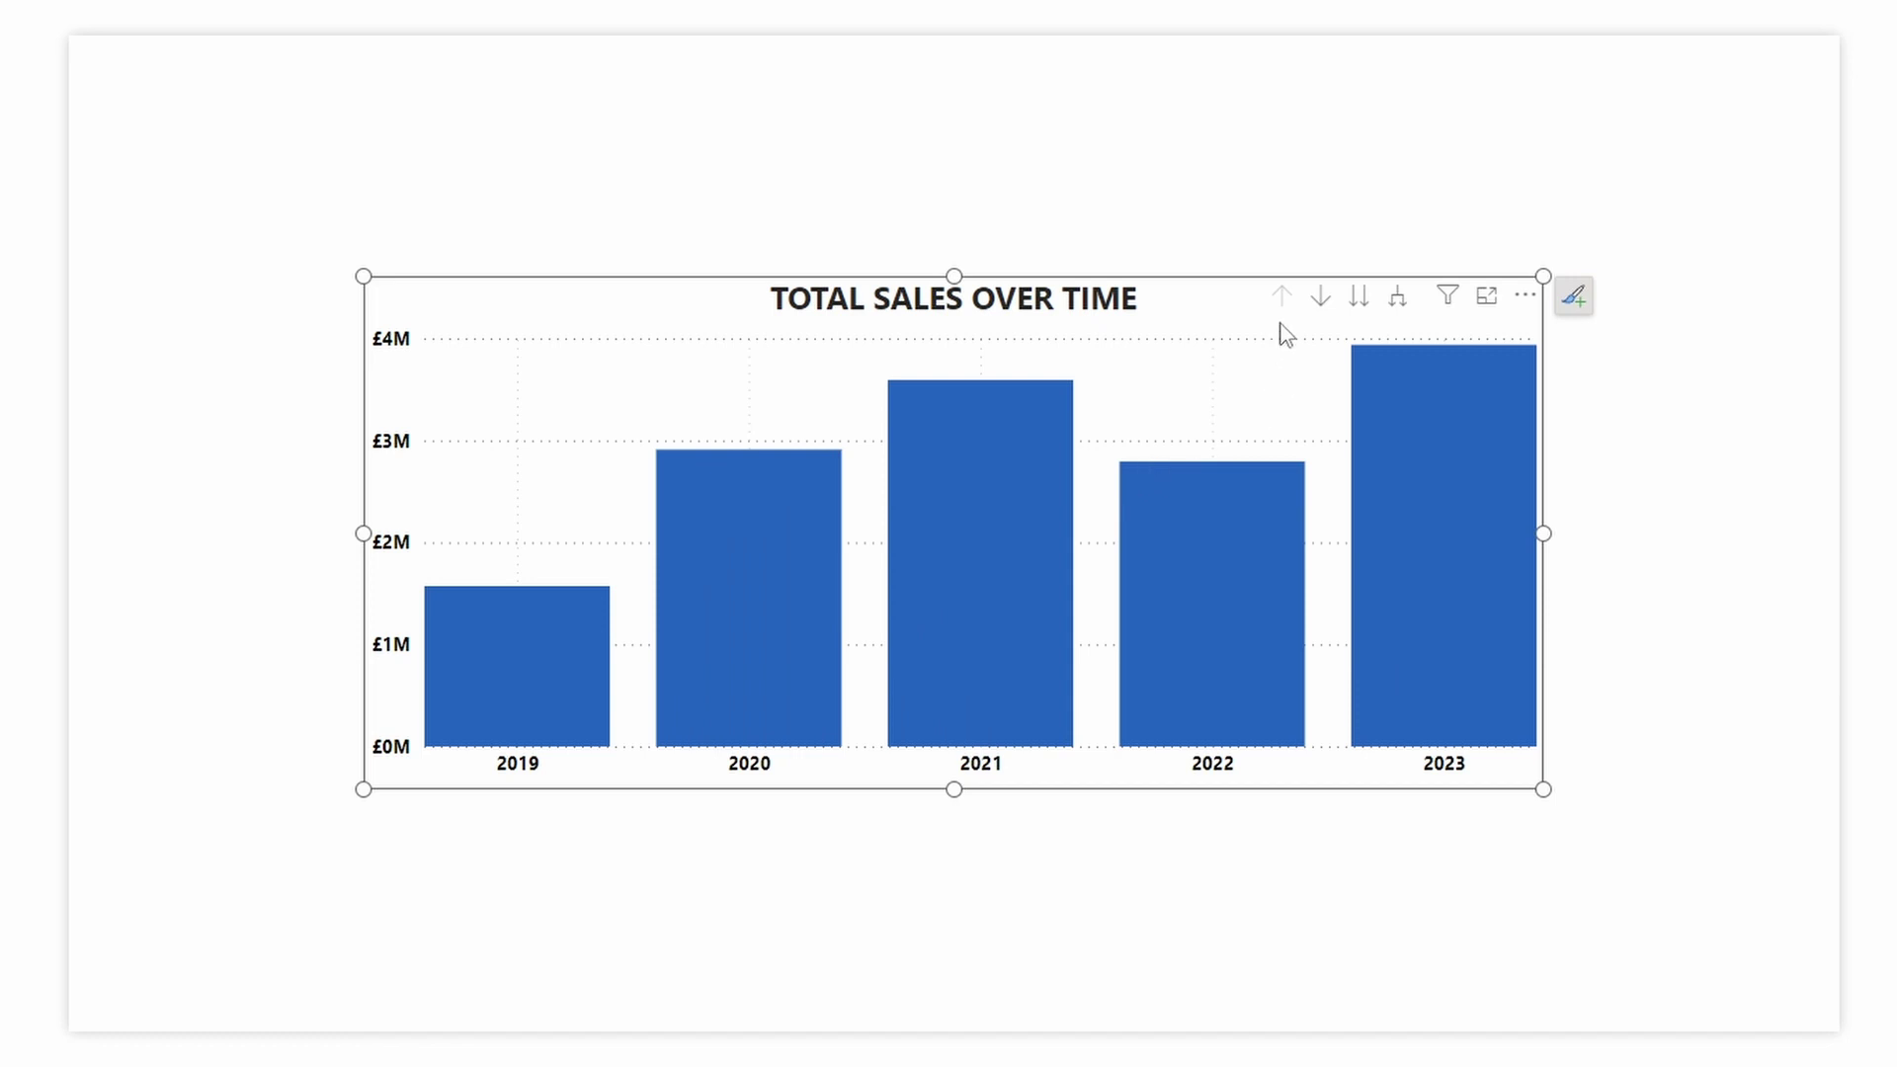
- Toggle drill mode, drill to the quarter level, then drill back up to years
{"action": "left_click", "coordinate": [1320, 302]}
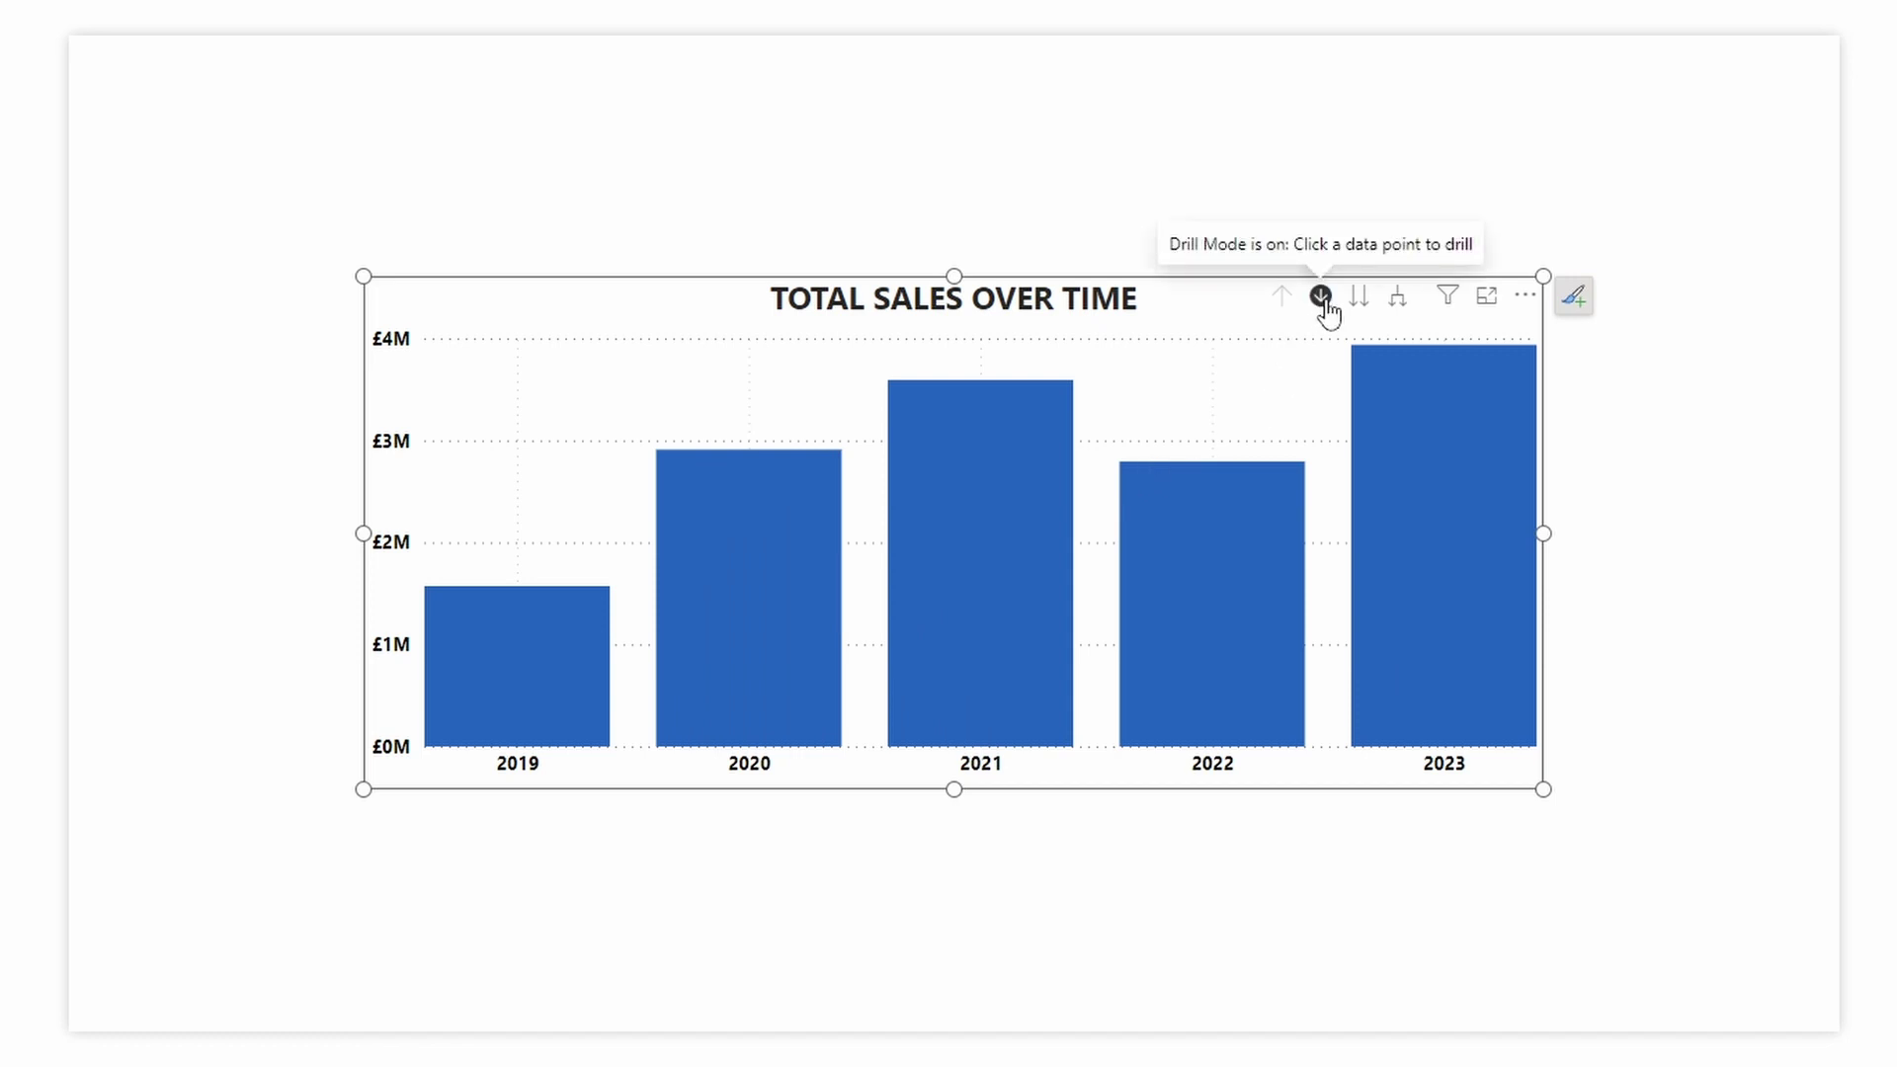
{"action": "left_click", "coordinate": [1320, 301]}
{"action": "left_click", "coordinate": [1358, 298]}
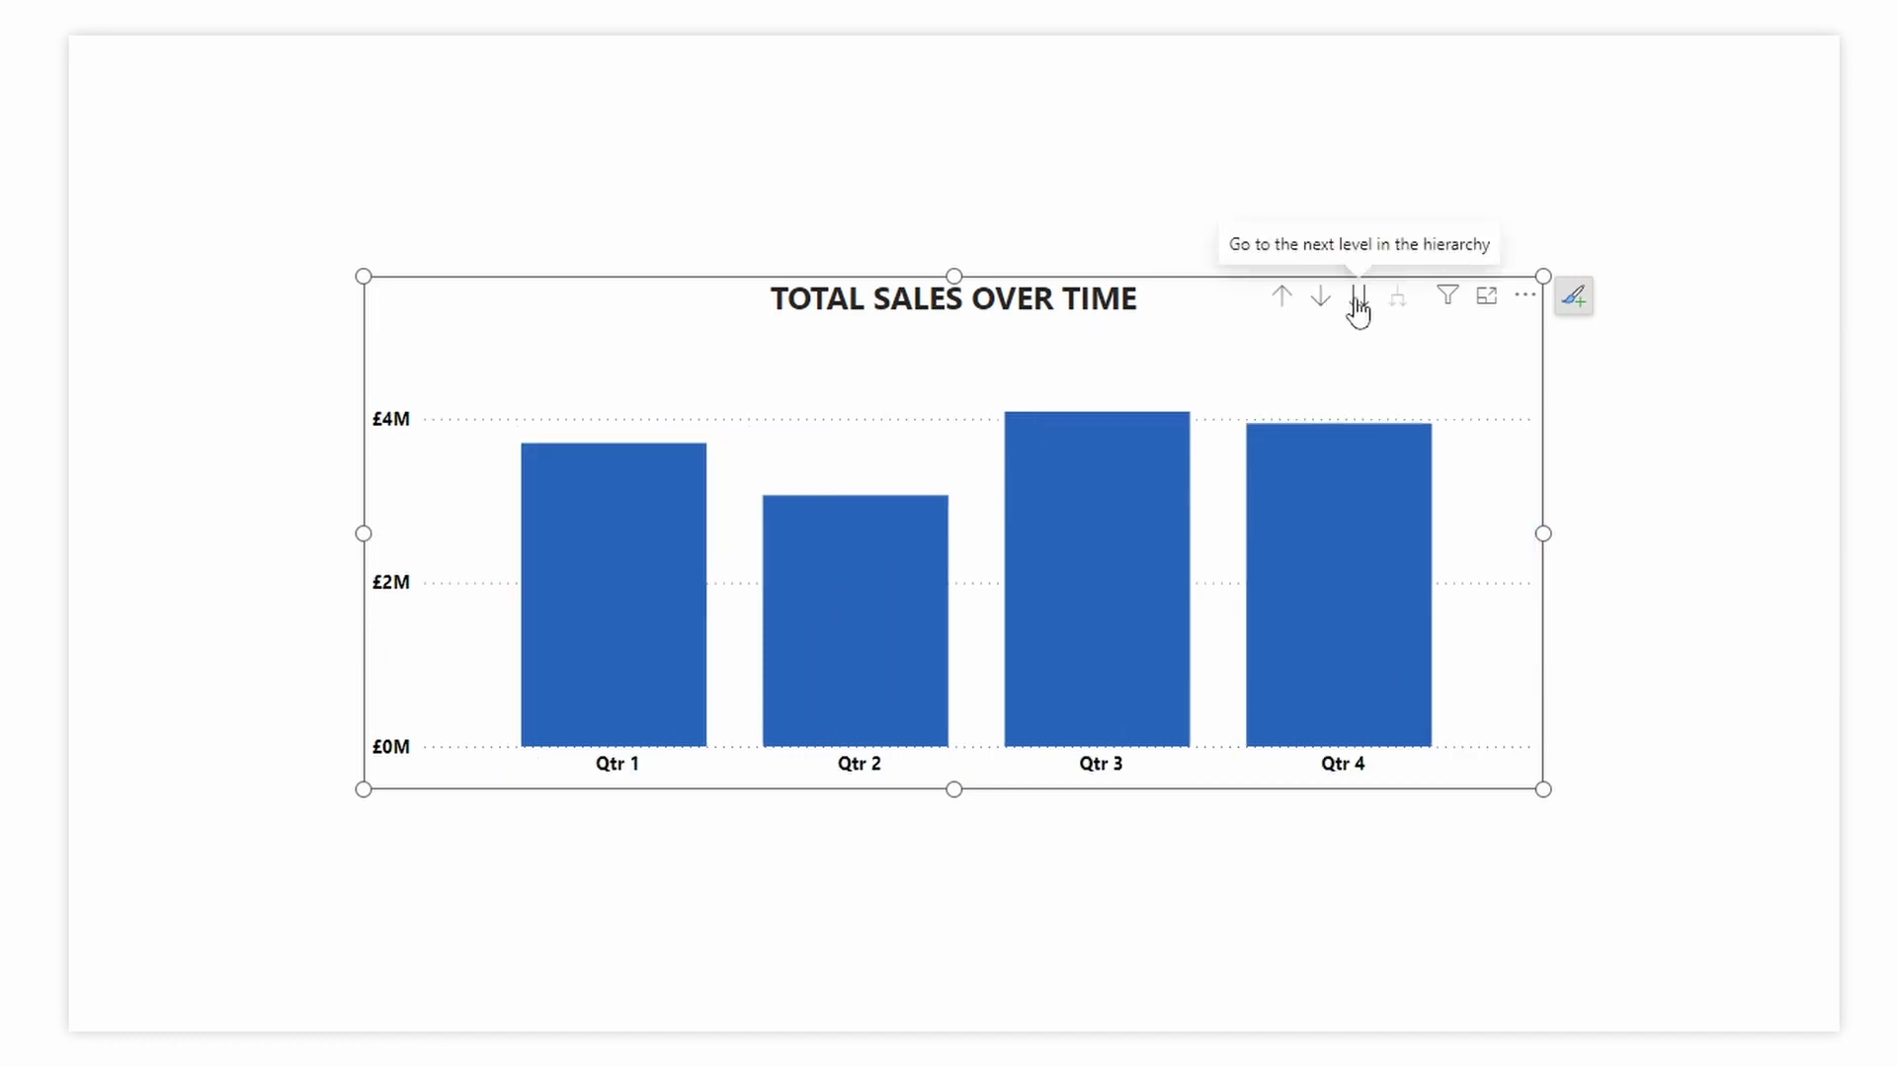
{"action": "left_click", "coordinate": [1282, 298]}
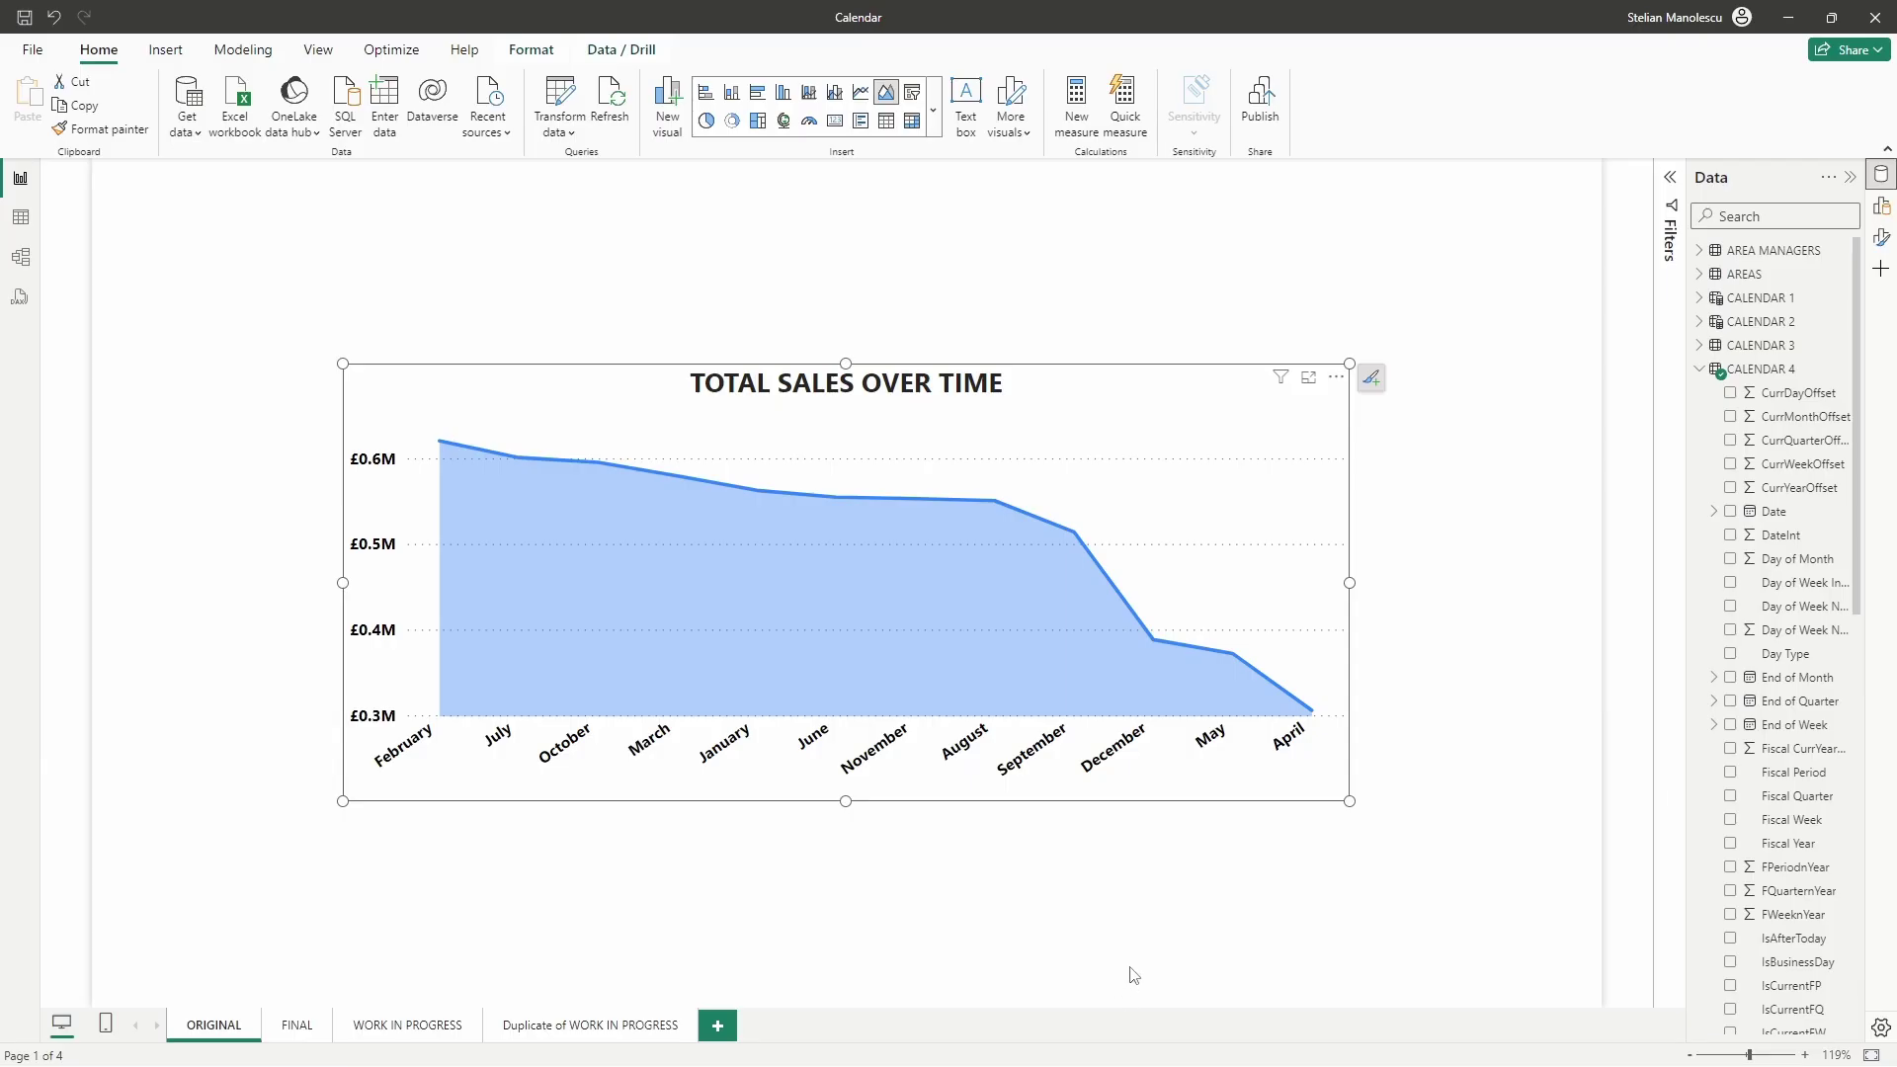
{"action": "left_click_drag", "start_coordinate": [1766, 843], "coordinate": [822, 573]}
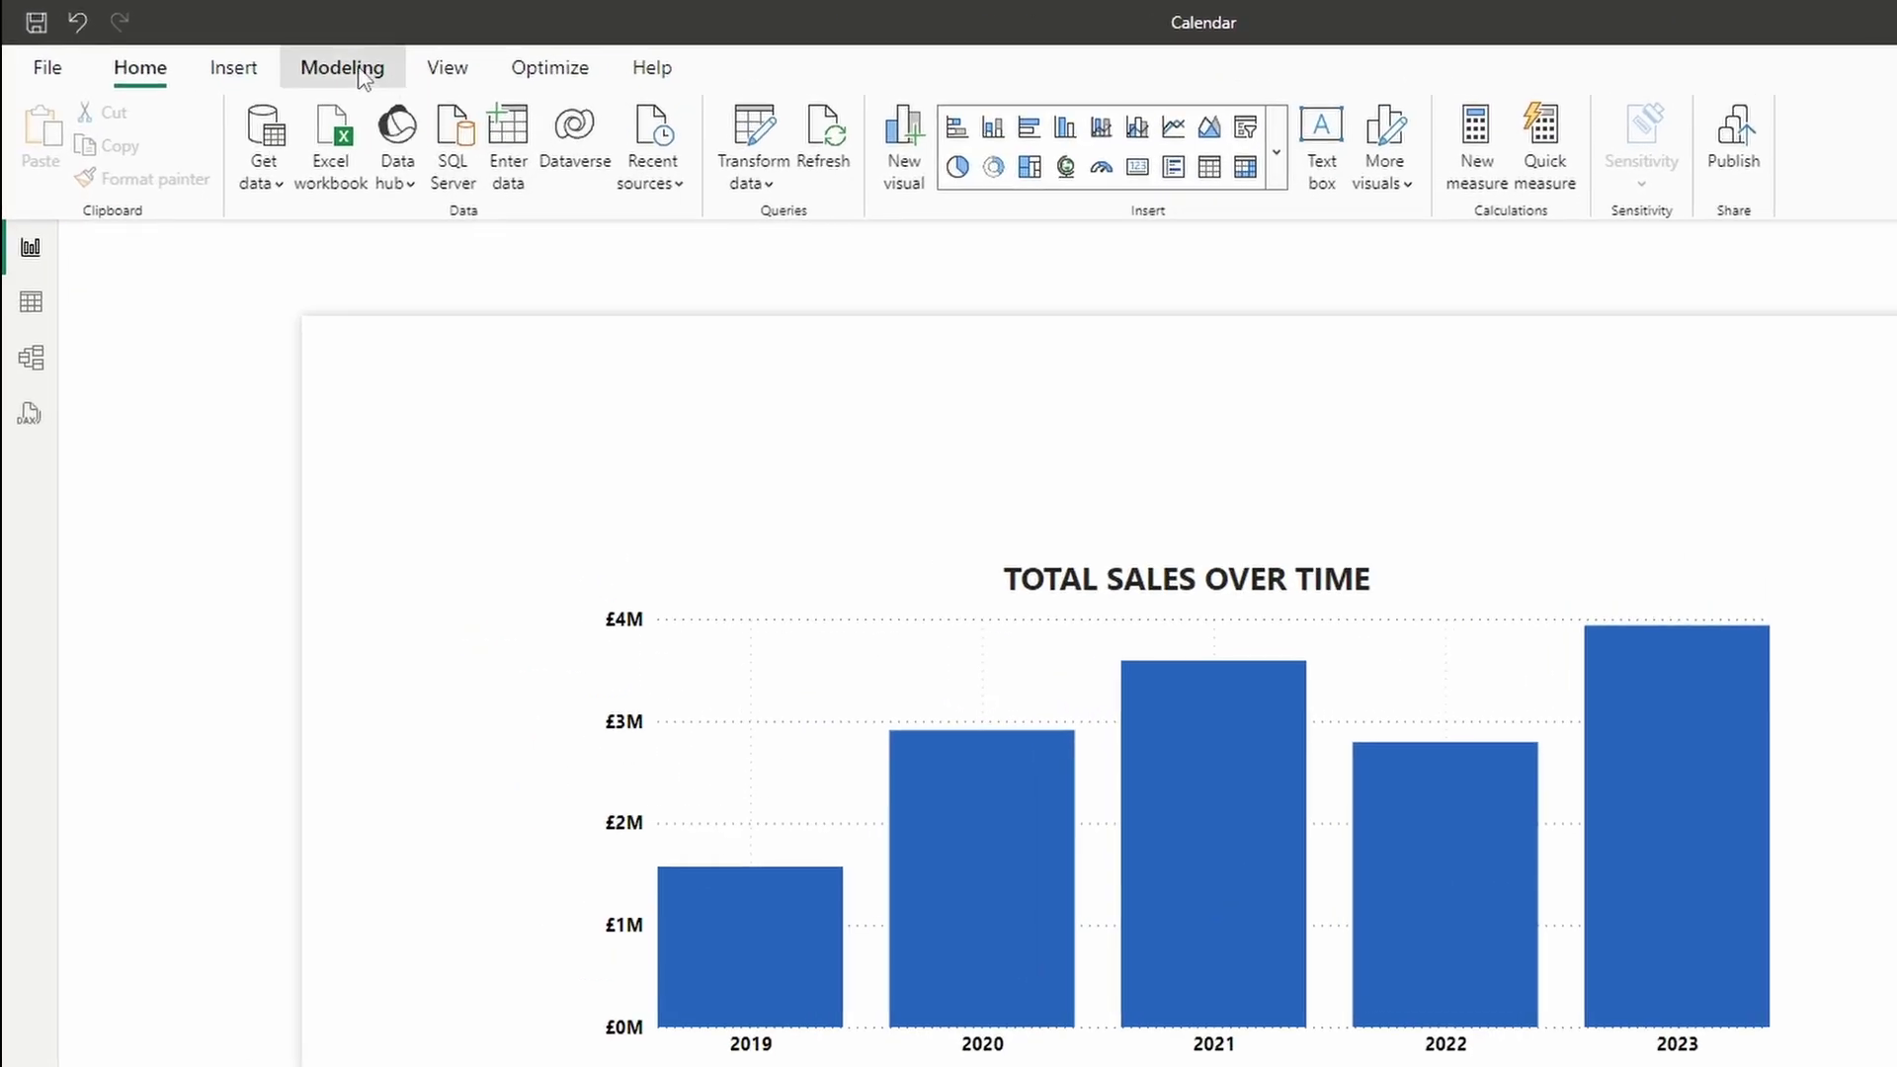
- Create a table CALENDAR 2 = CALENDAR(DATE(2019,1,1), DATE(2024,12,31)) from the Modeling tab
{"action": "left_click", "coordinate": [242, 48]}
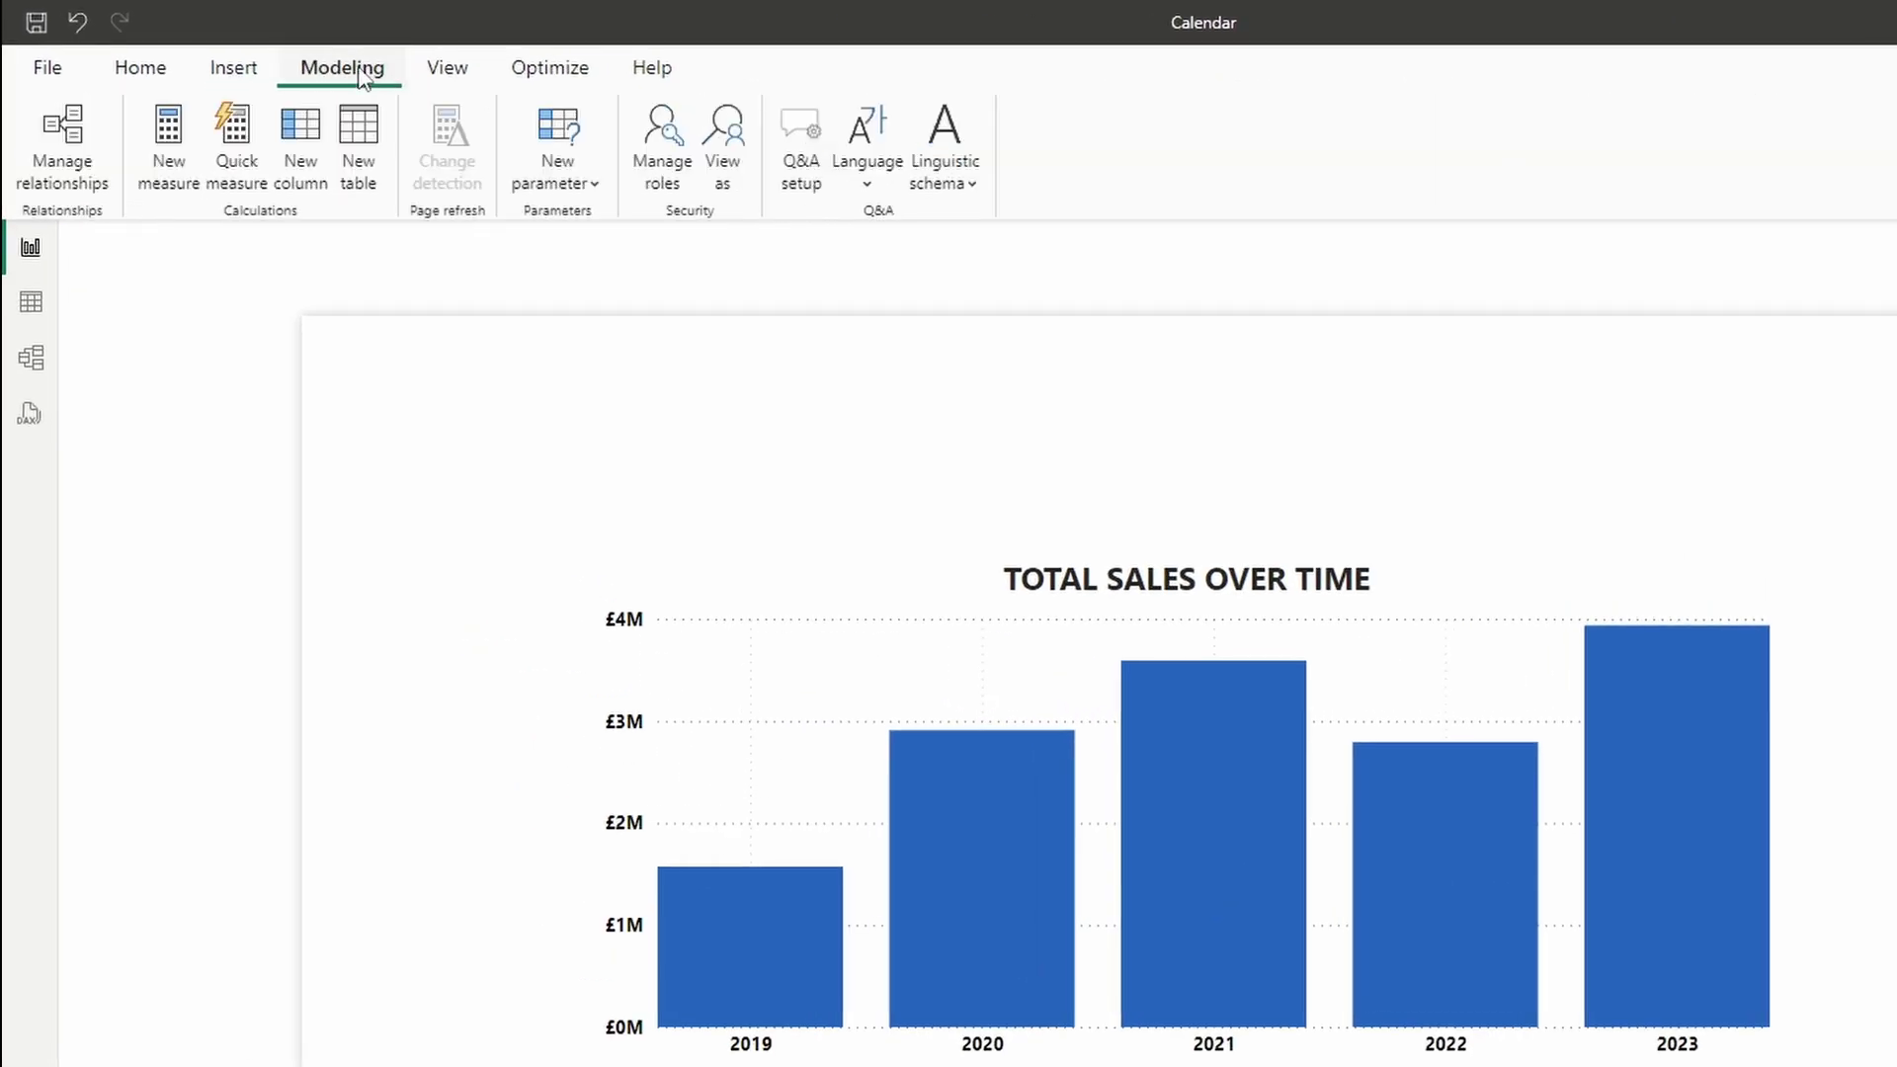
{"action": "left_click", "coordinate": [371, 148]}
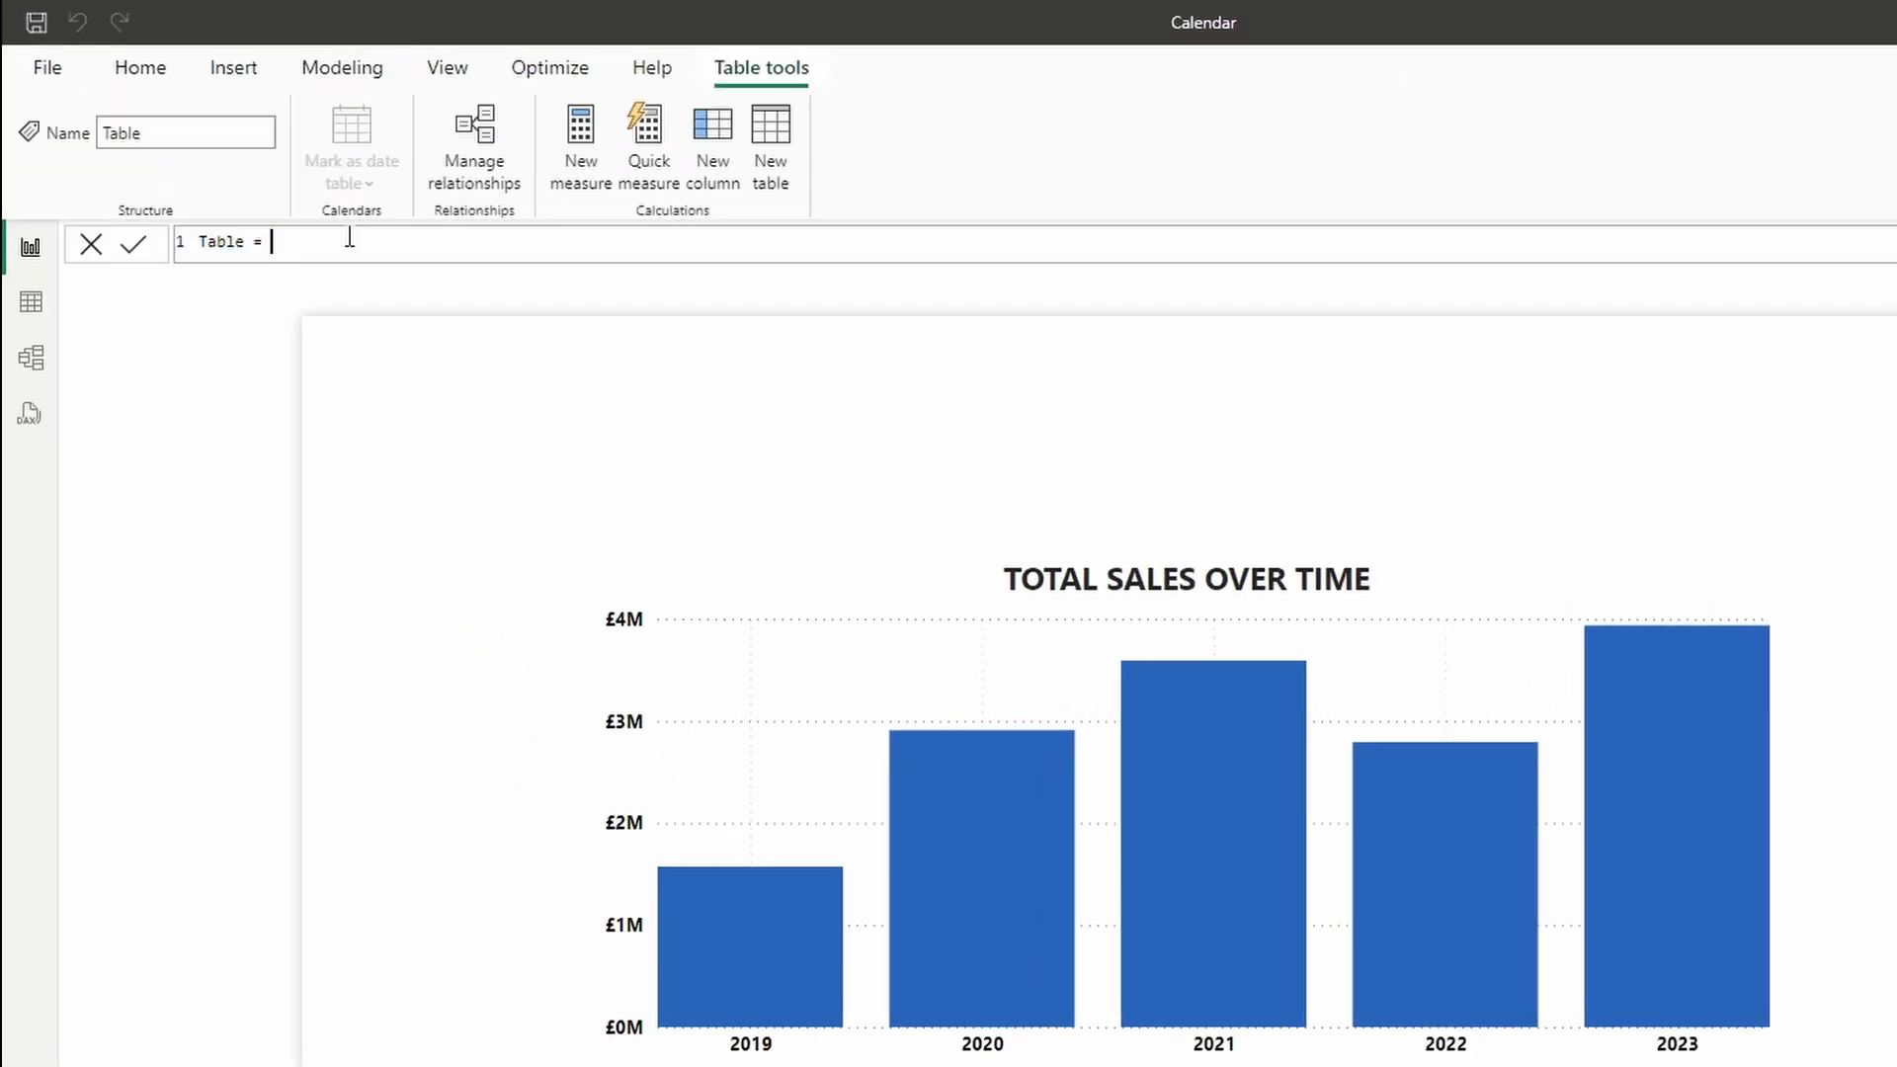
{"action": "type", "text": "CALENDA"}
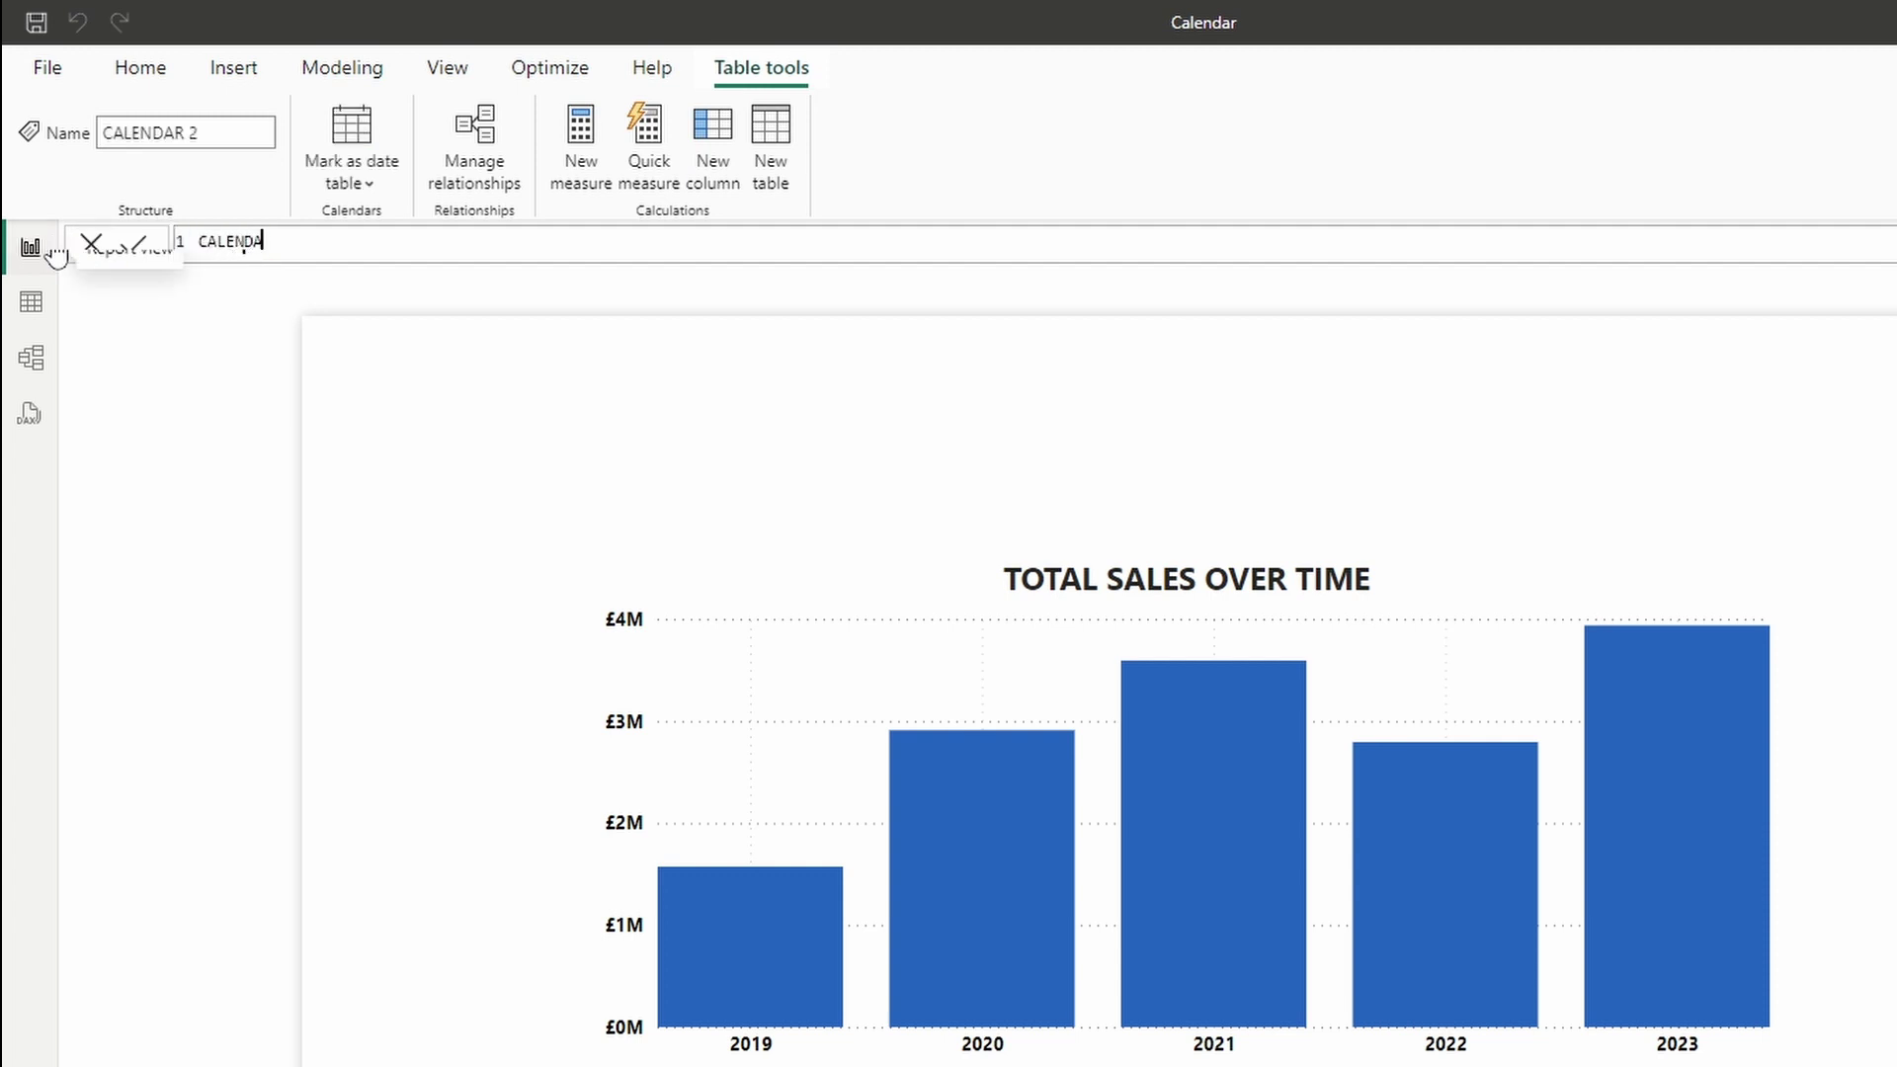
{"action": "type", "text": "R 2 = CALENDAR(DAT"}
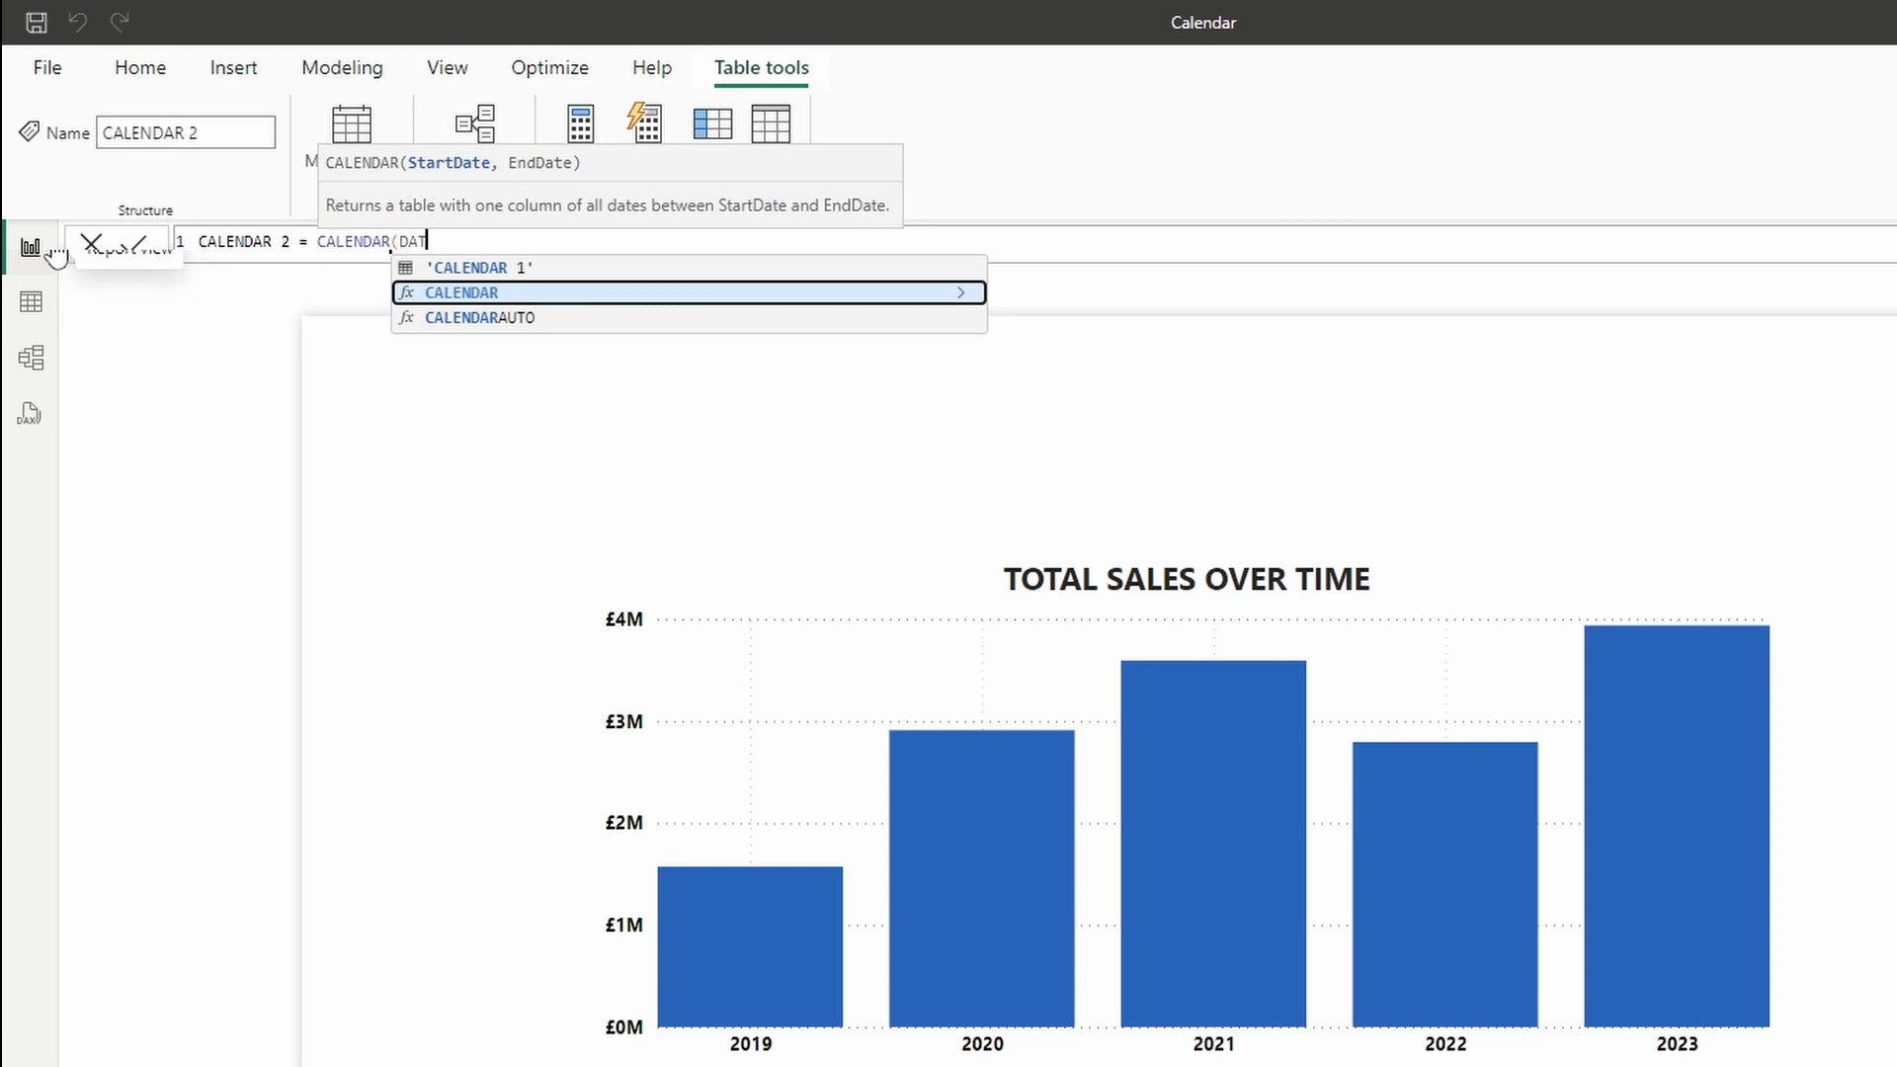
{"action": "type", "text": "E(2019,"}
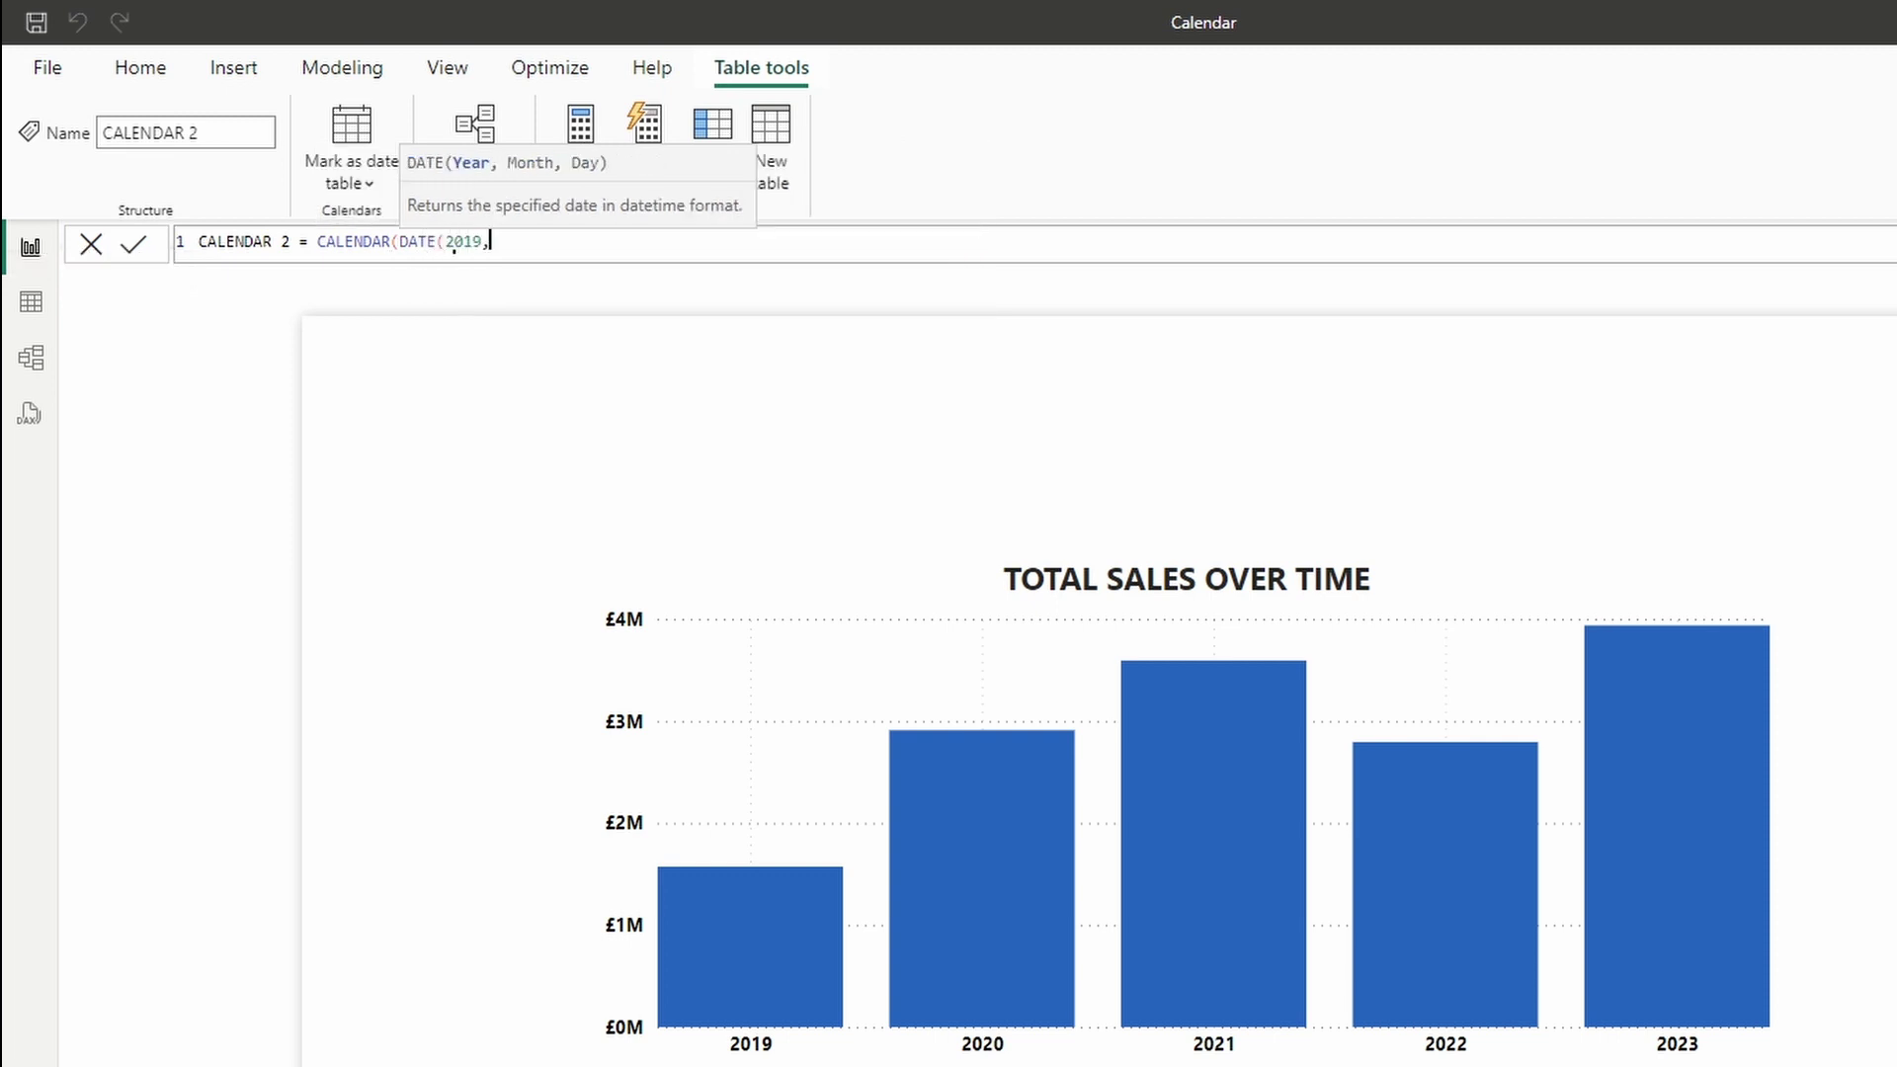
{"action": "type", "text": "1,1), DAT"}
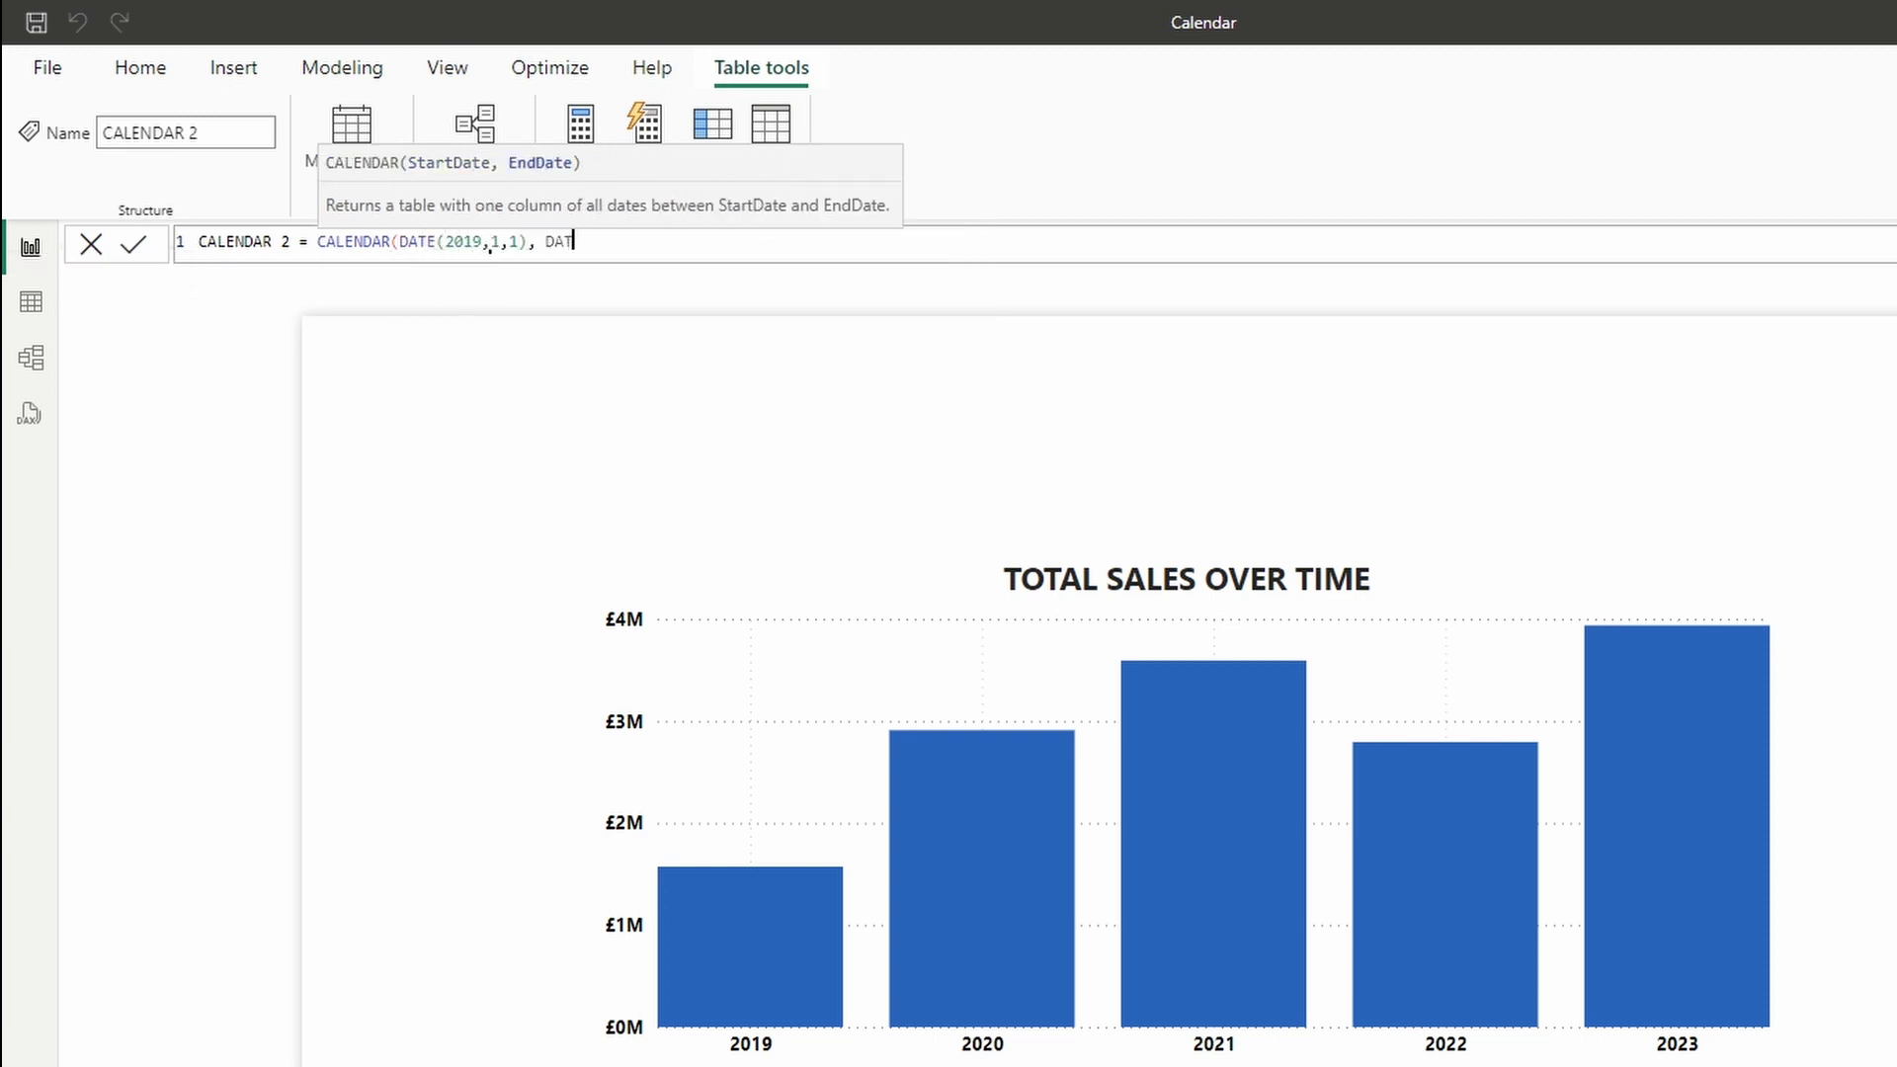
{"action": "type", "text": "E(2024"}
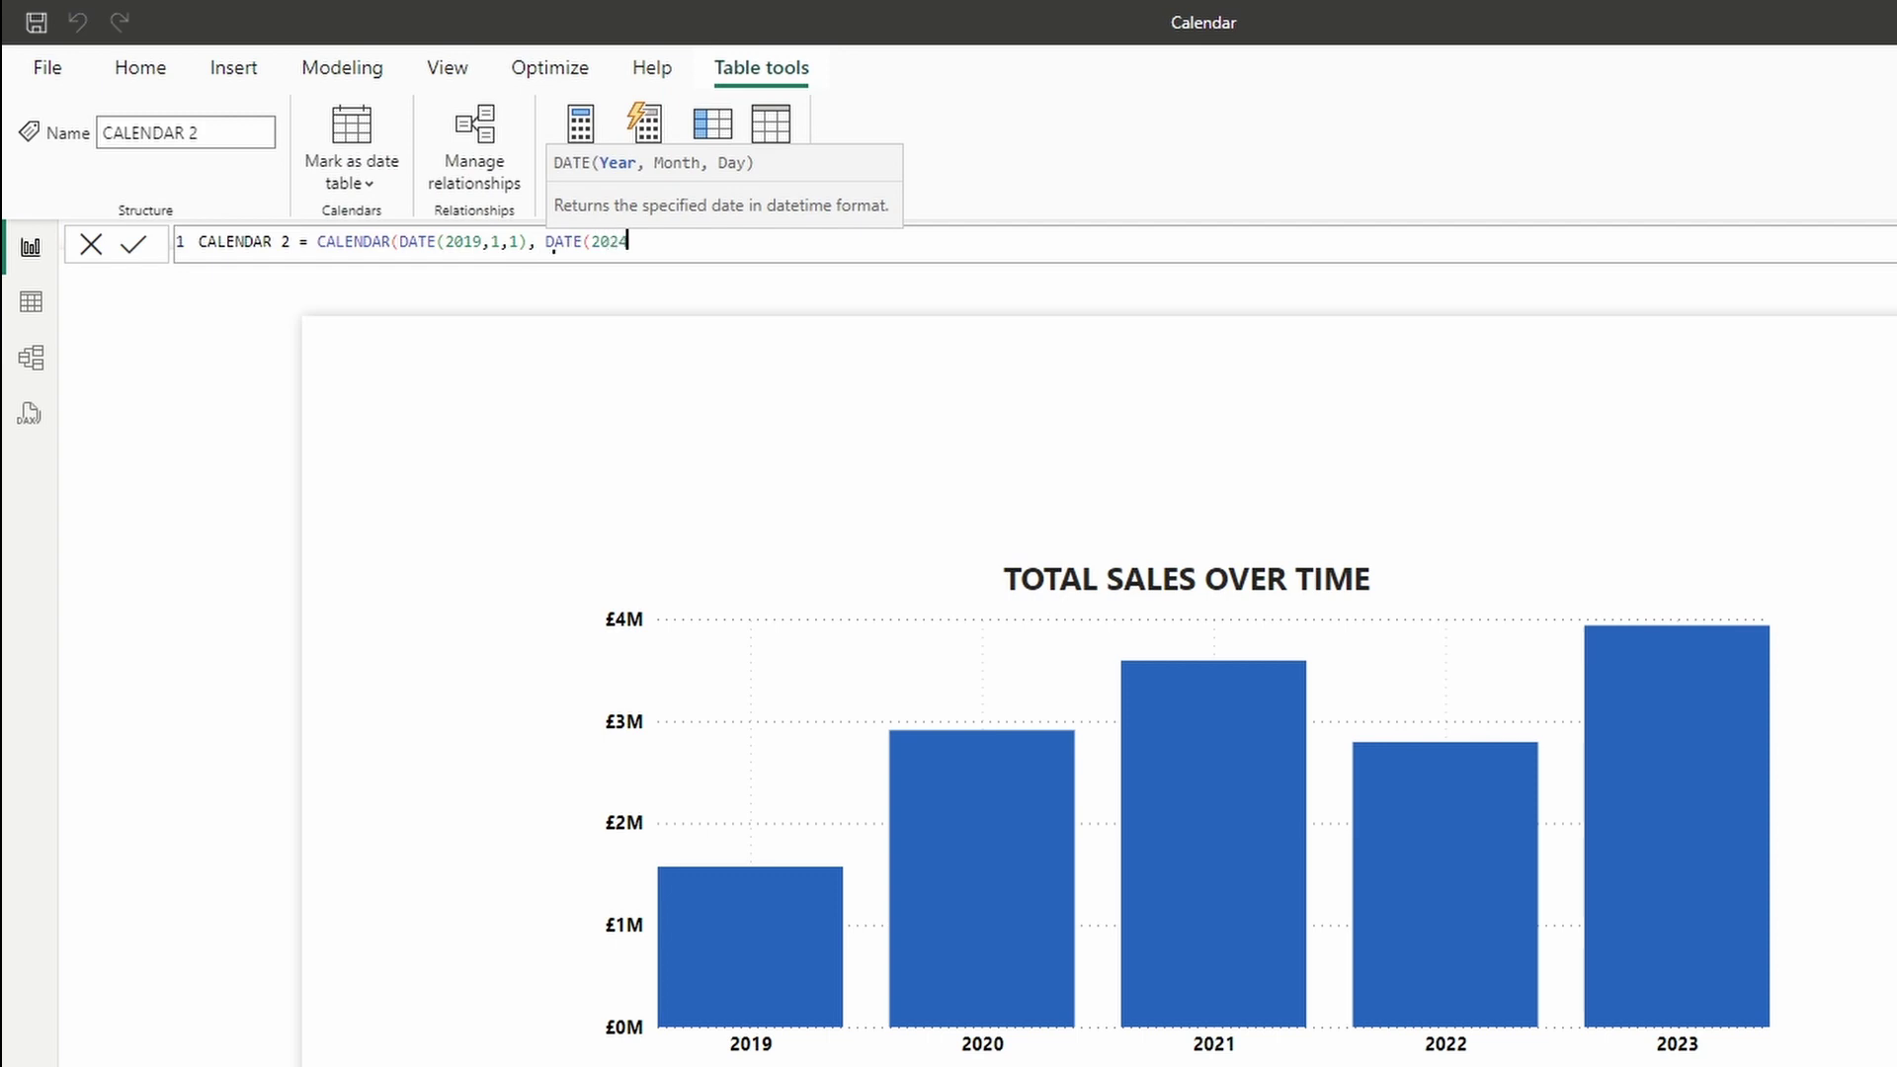
{"action": "type", "text": ",12,31))"}
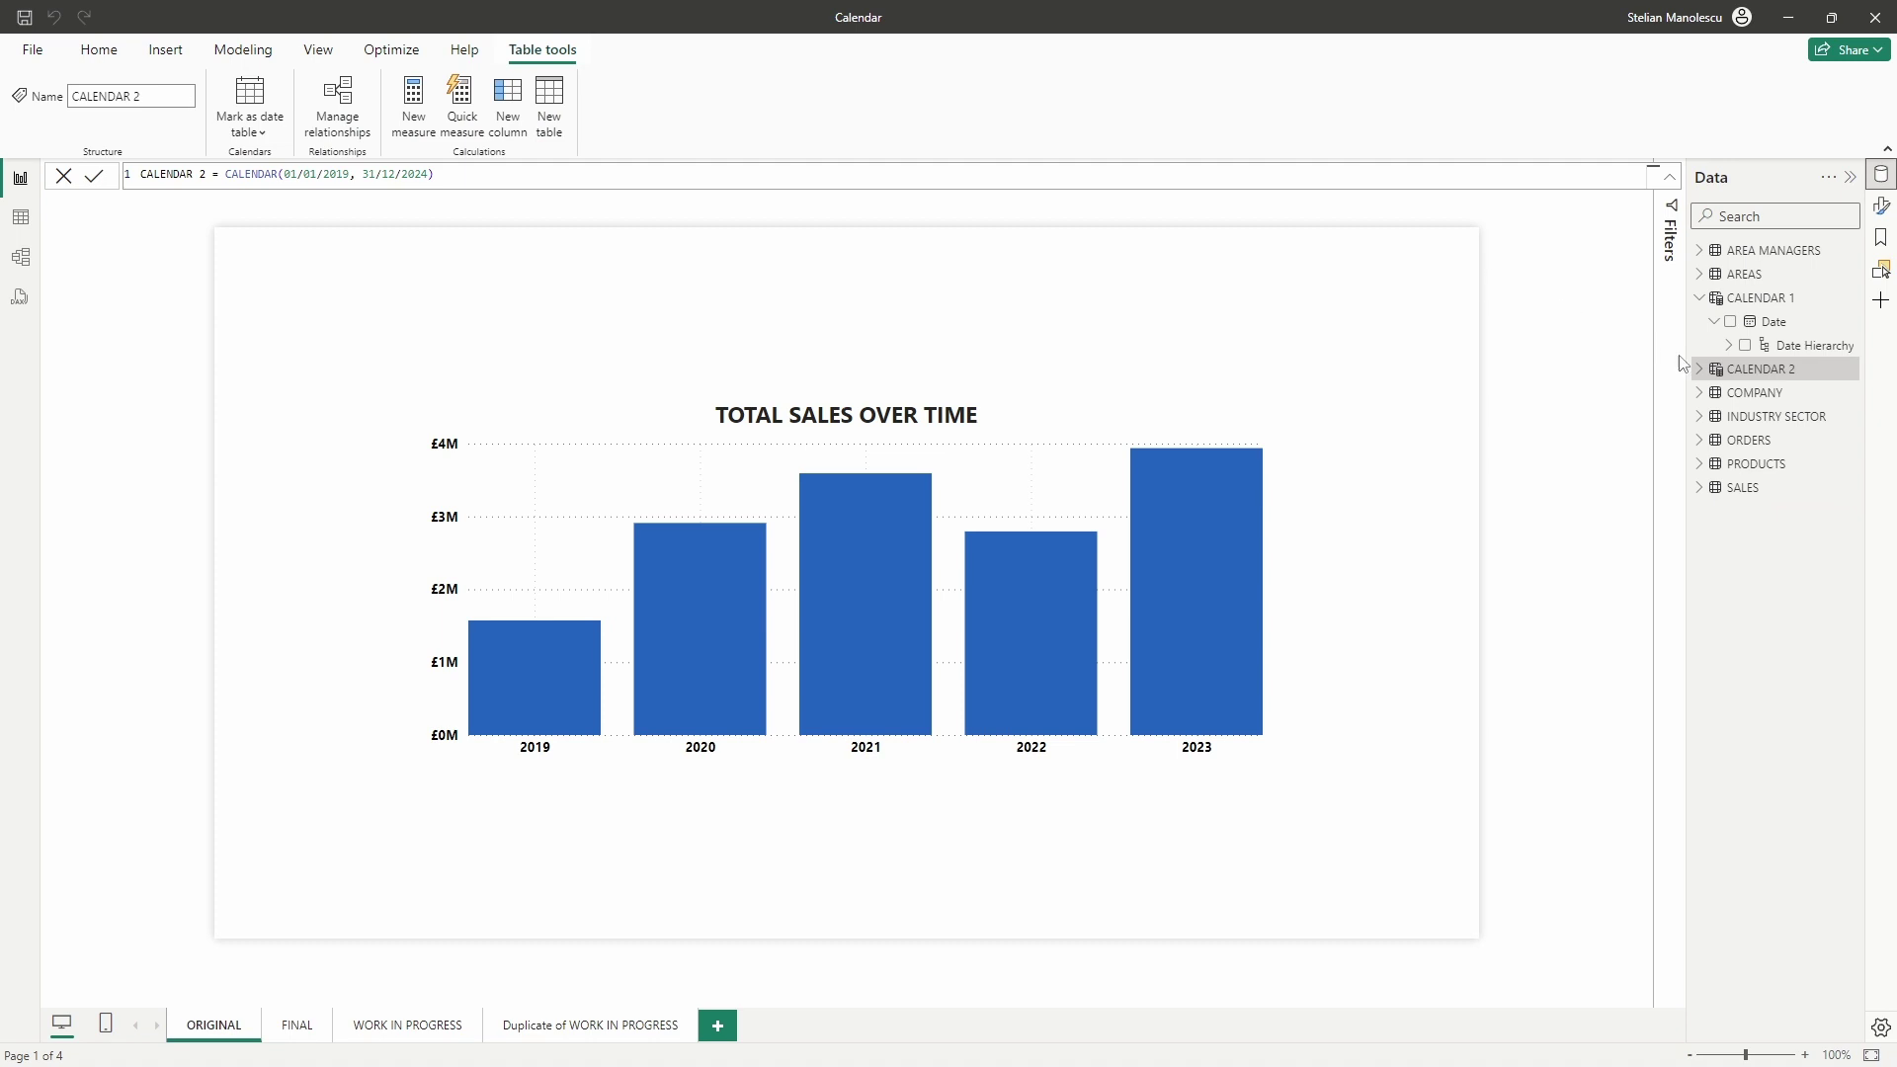
- Inspect CALENDAR 2's Date hierarchy levels, then collapse the CALENDAR 2 and CALENDAR 1 field lists
{"action": "left_click", "coordinate": [1699, 370]}
{"action": "left_click", "coordinate": [1715, 394]}
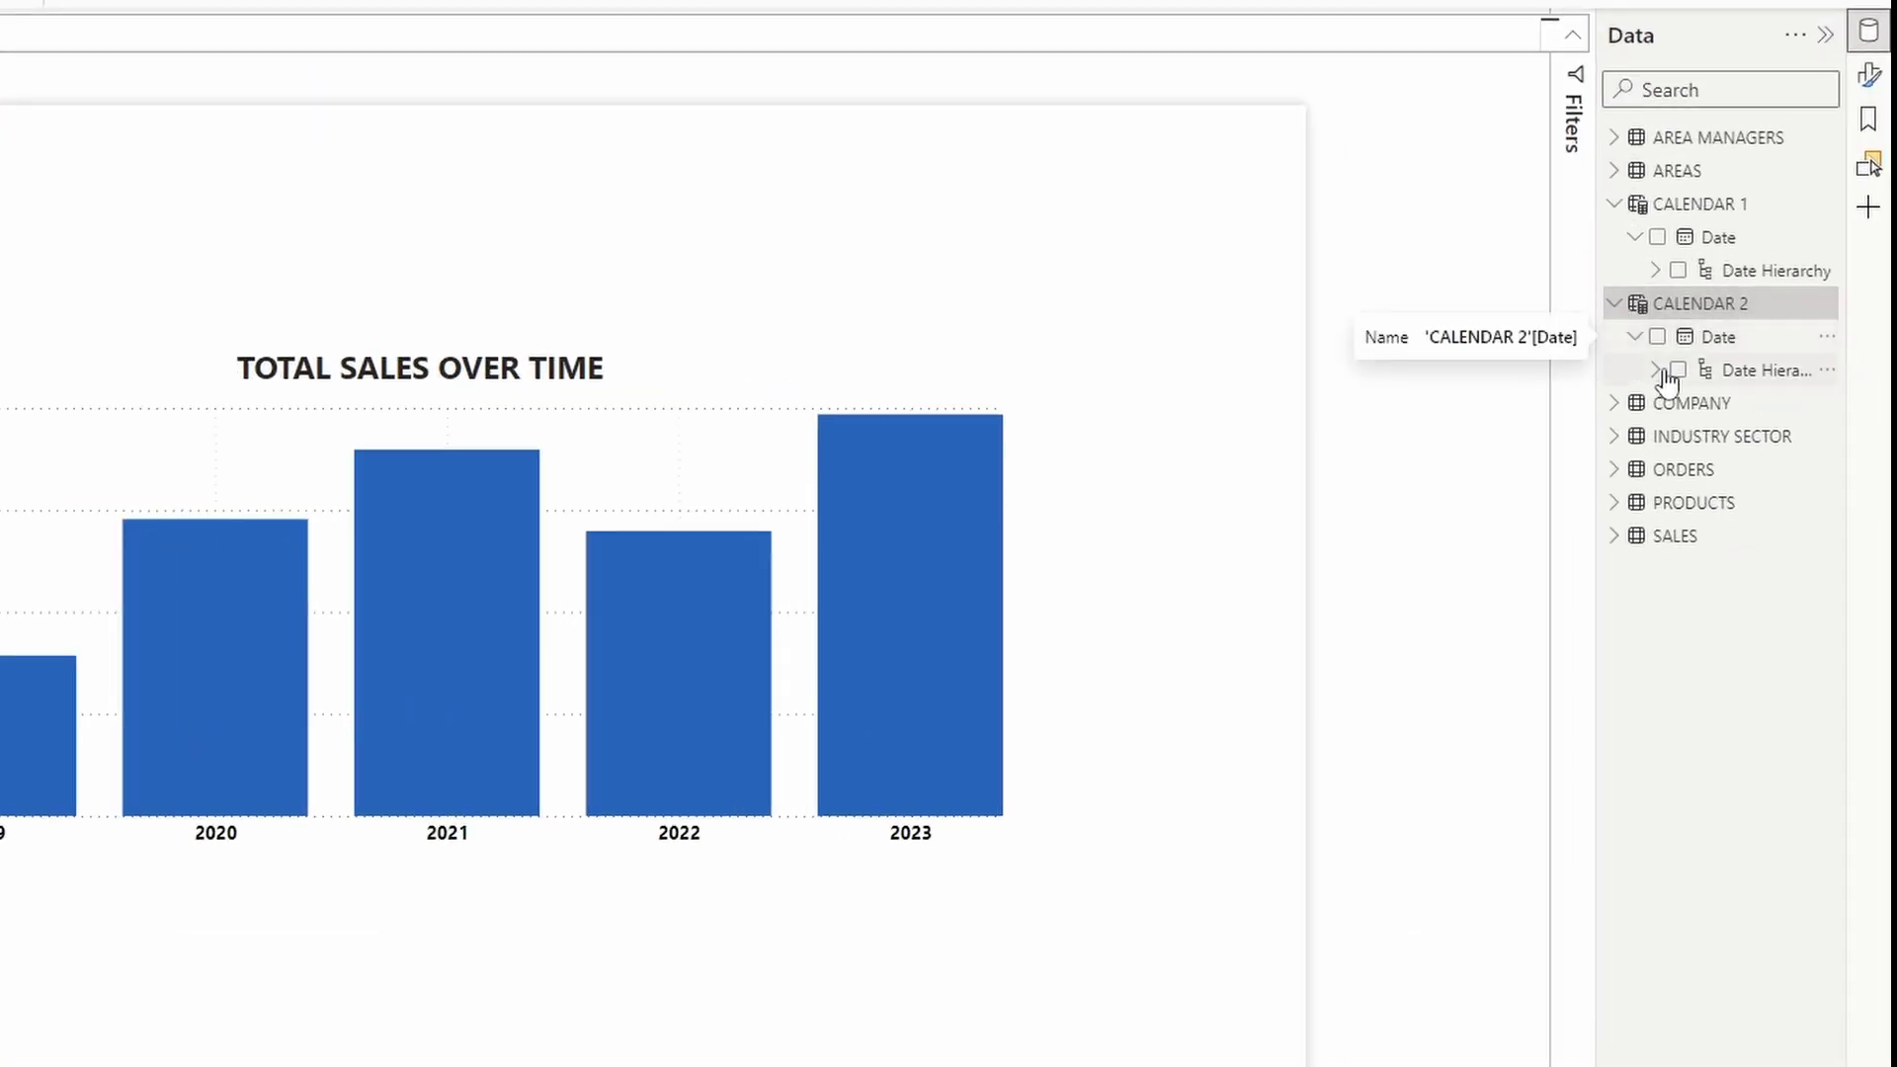
{"action": "left_click", "coordinate": [1653, 369]}
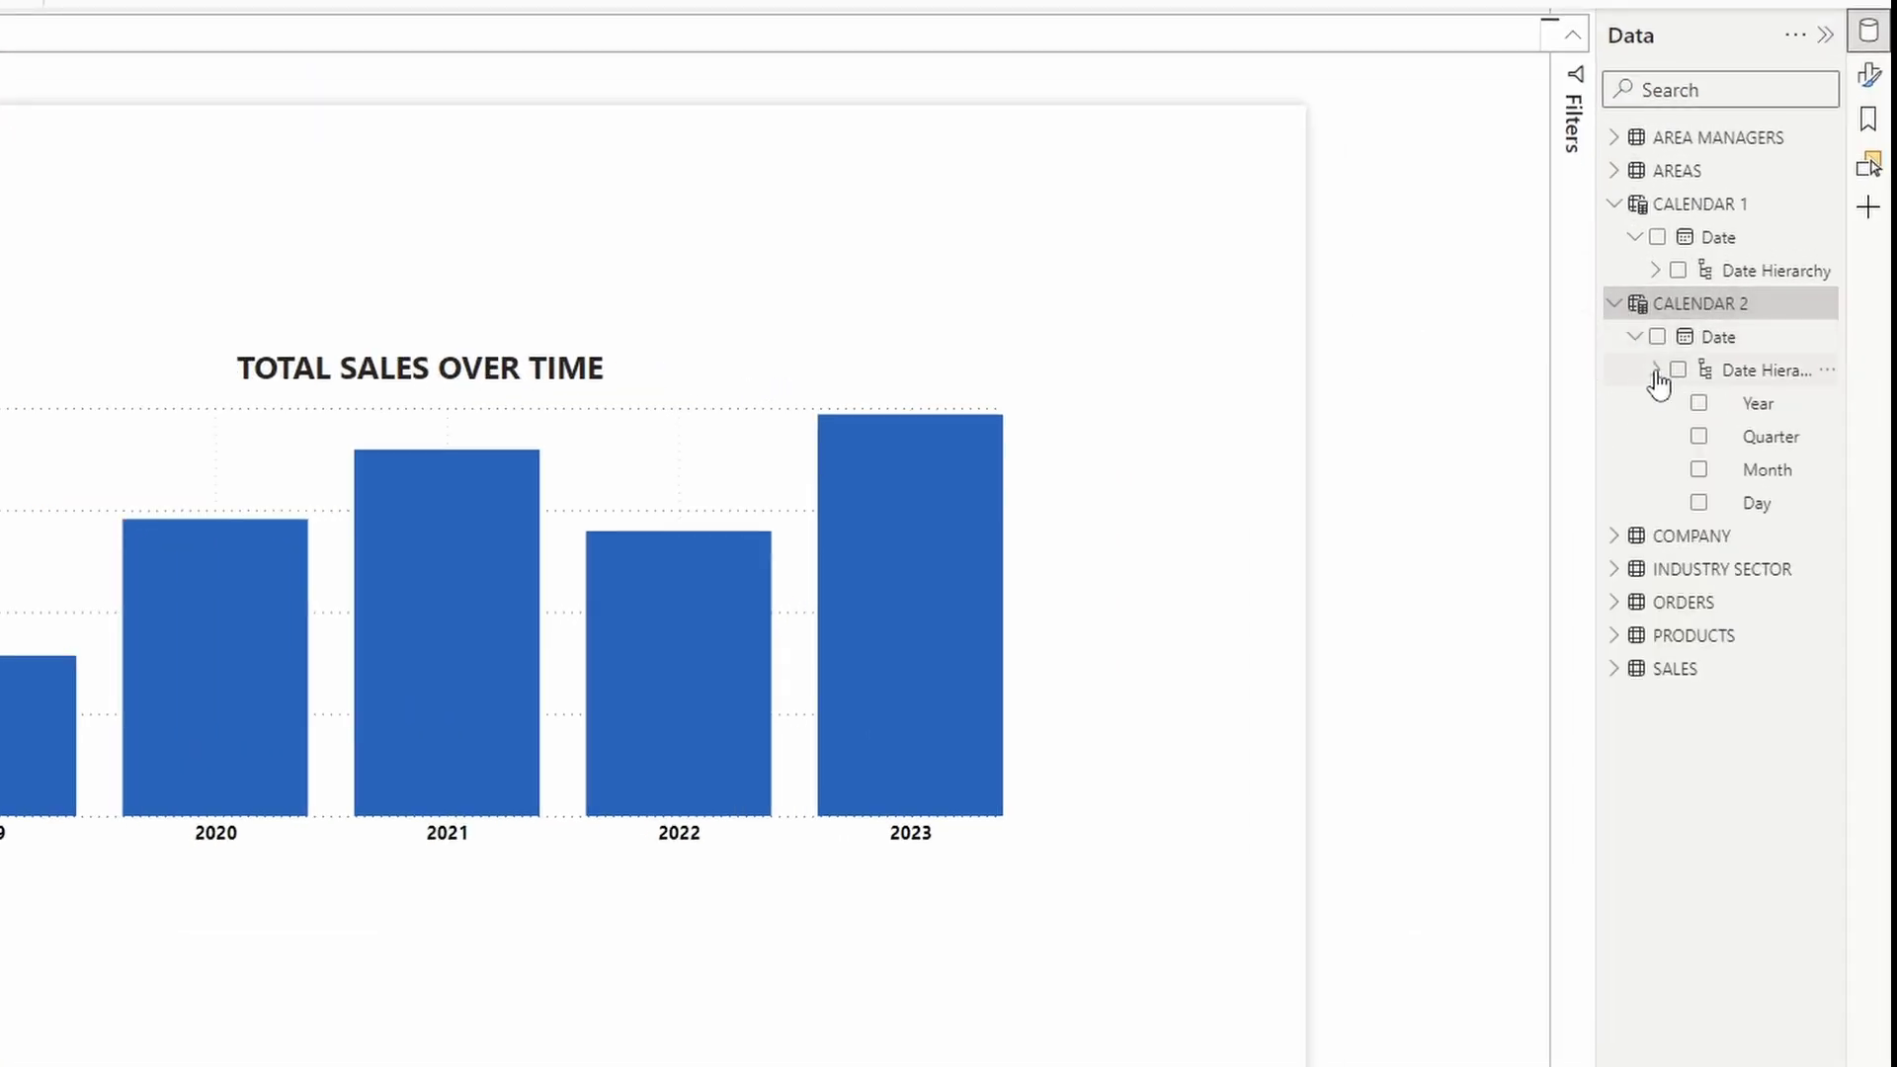
{"action": "left_click", "coordinate": [1612, 308]}
{"action": "left_click", "coordinate": [1616, 207]}
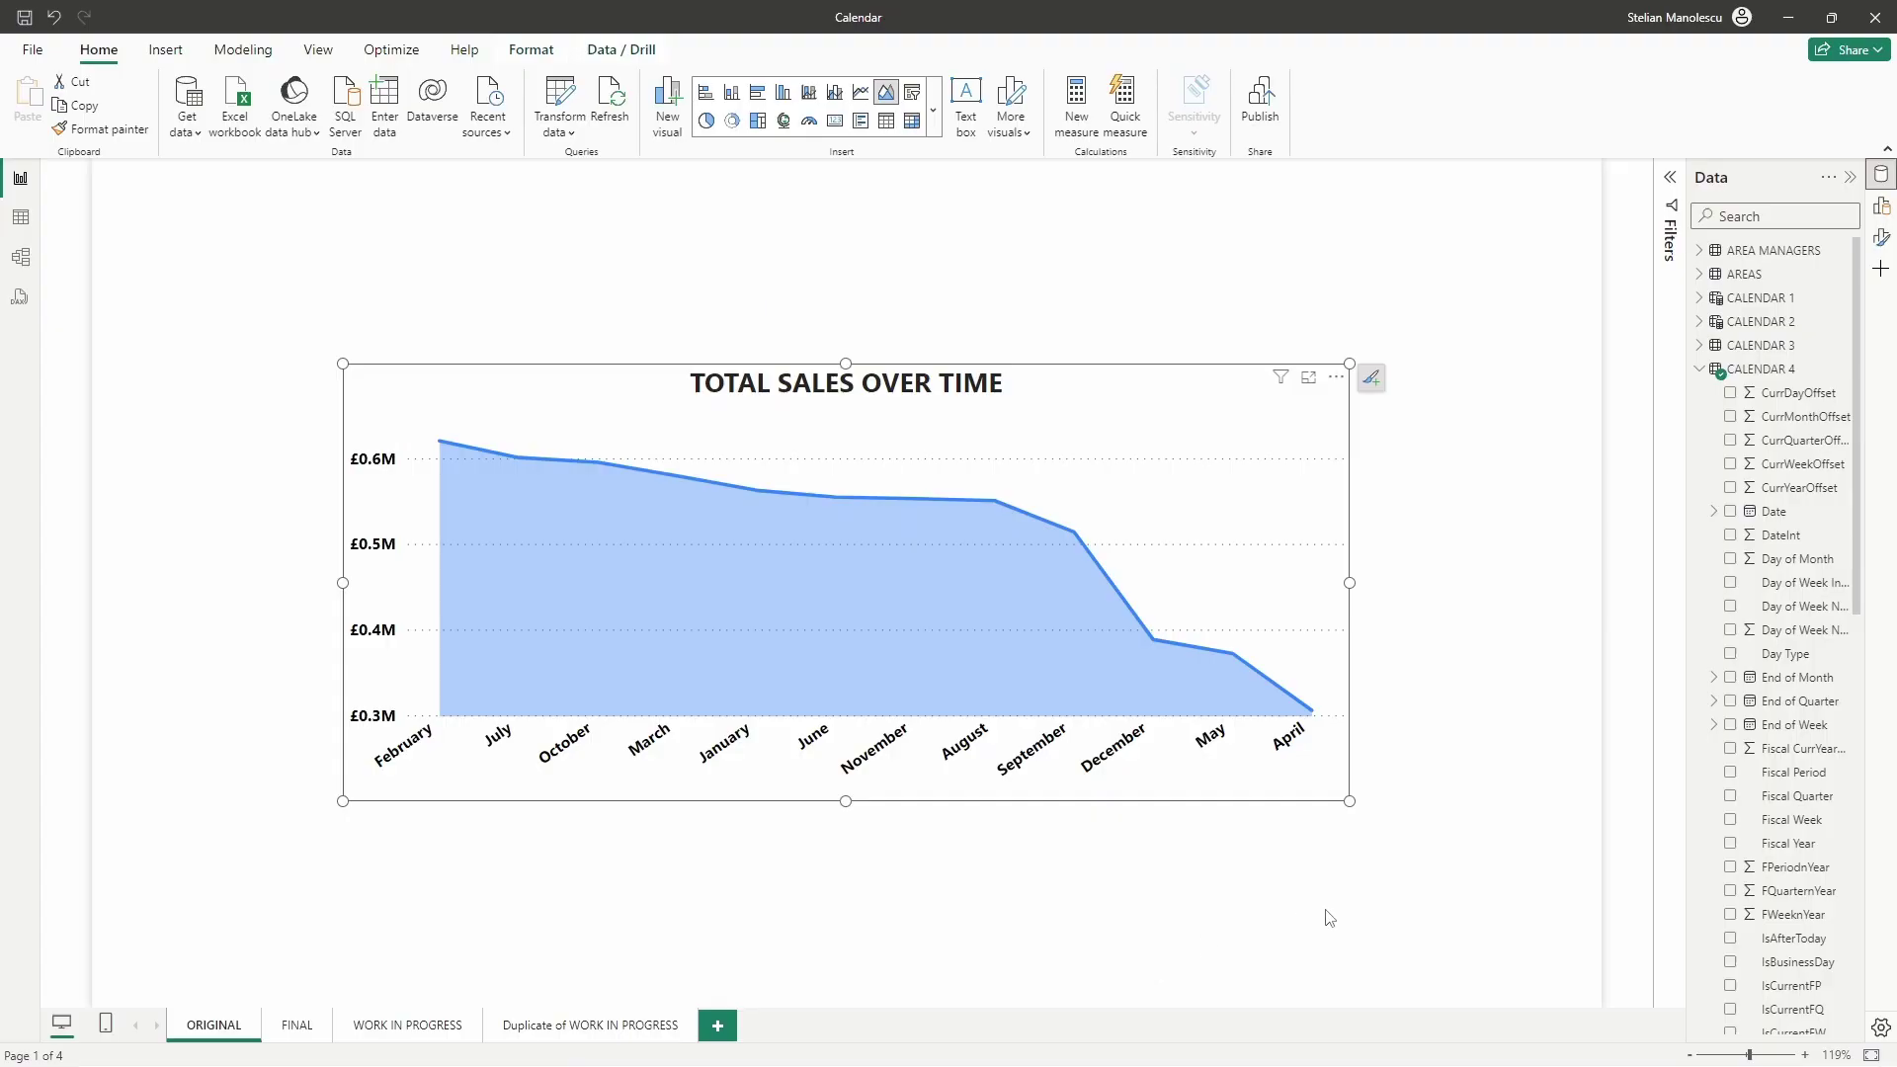
- Add Fiscal Year to the chart and begin typing the Duration.Days(EndDate - StartDate) formula
{"action": "left_click_drag", "start_coordinate": [1786, 843], "coordinate": [822, 575]}
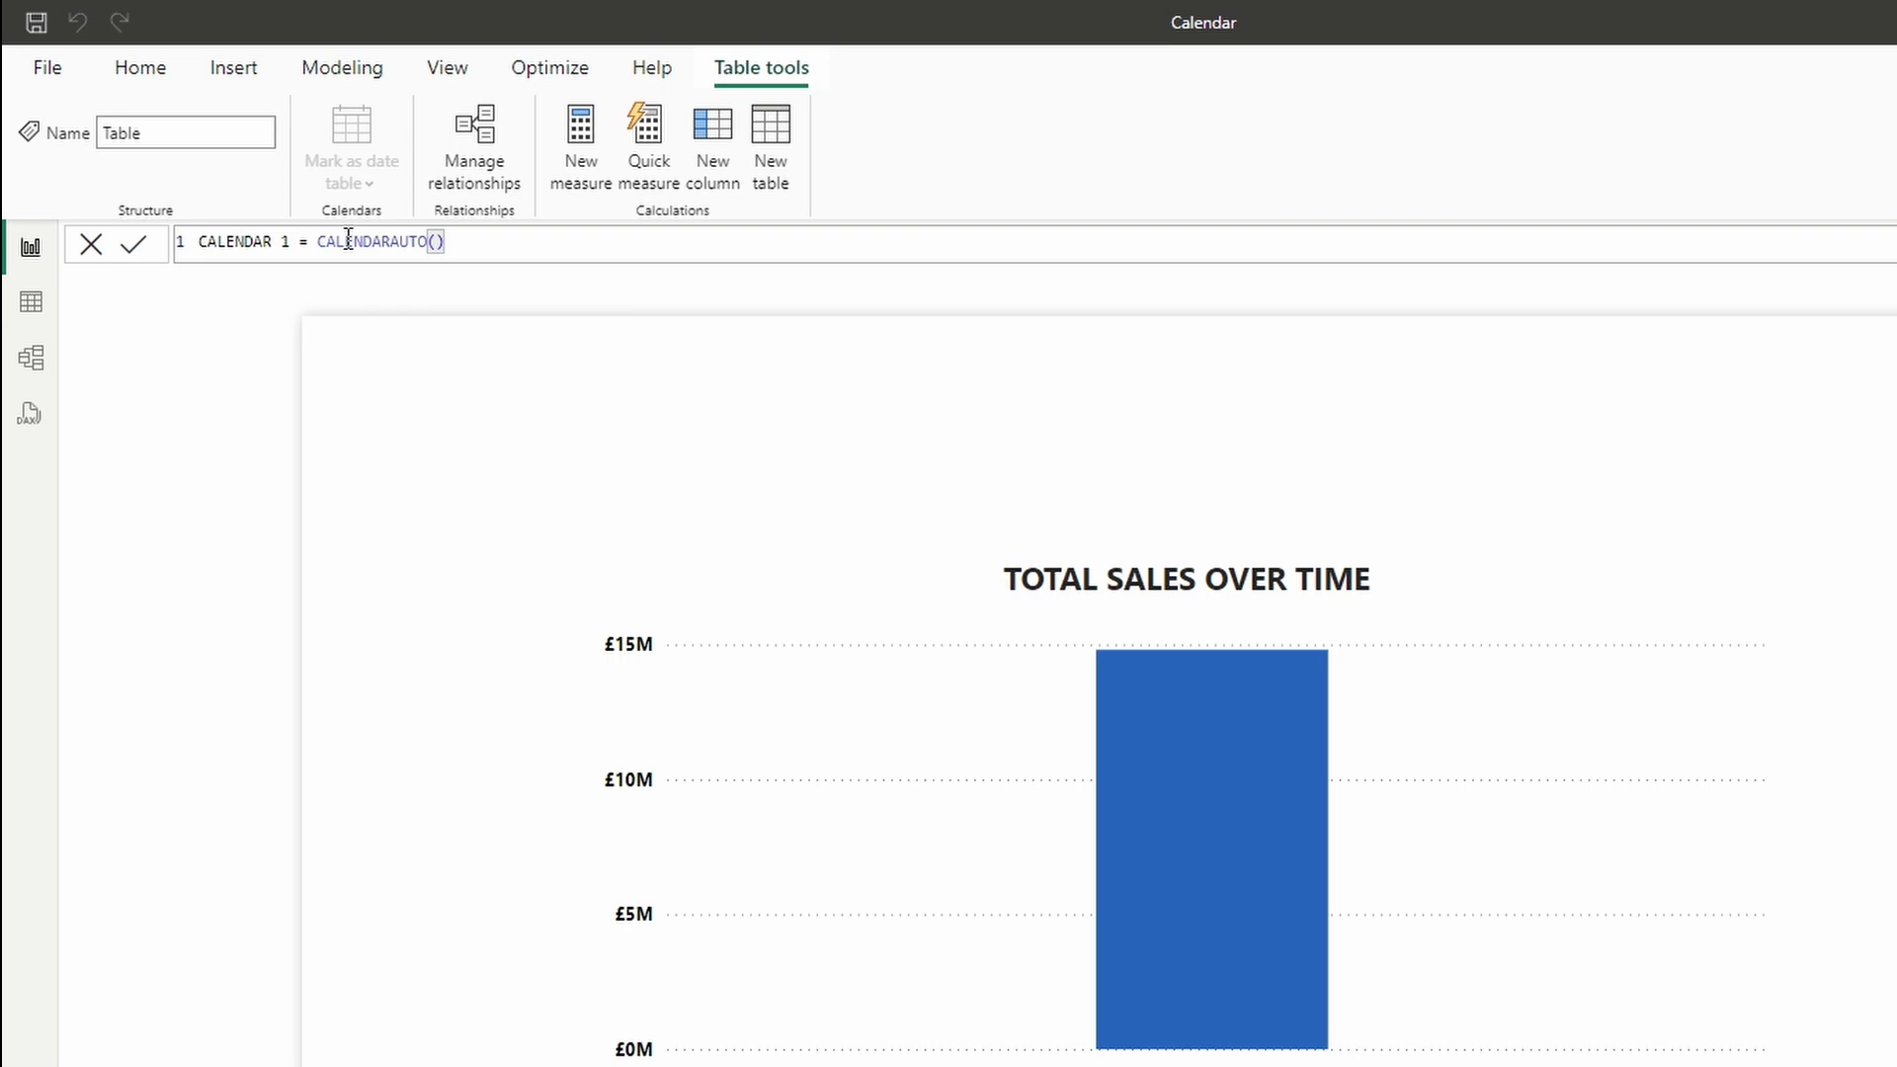
{"action": "key", "text": "Return"}
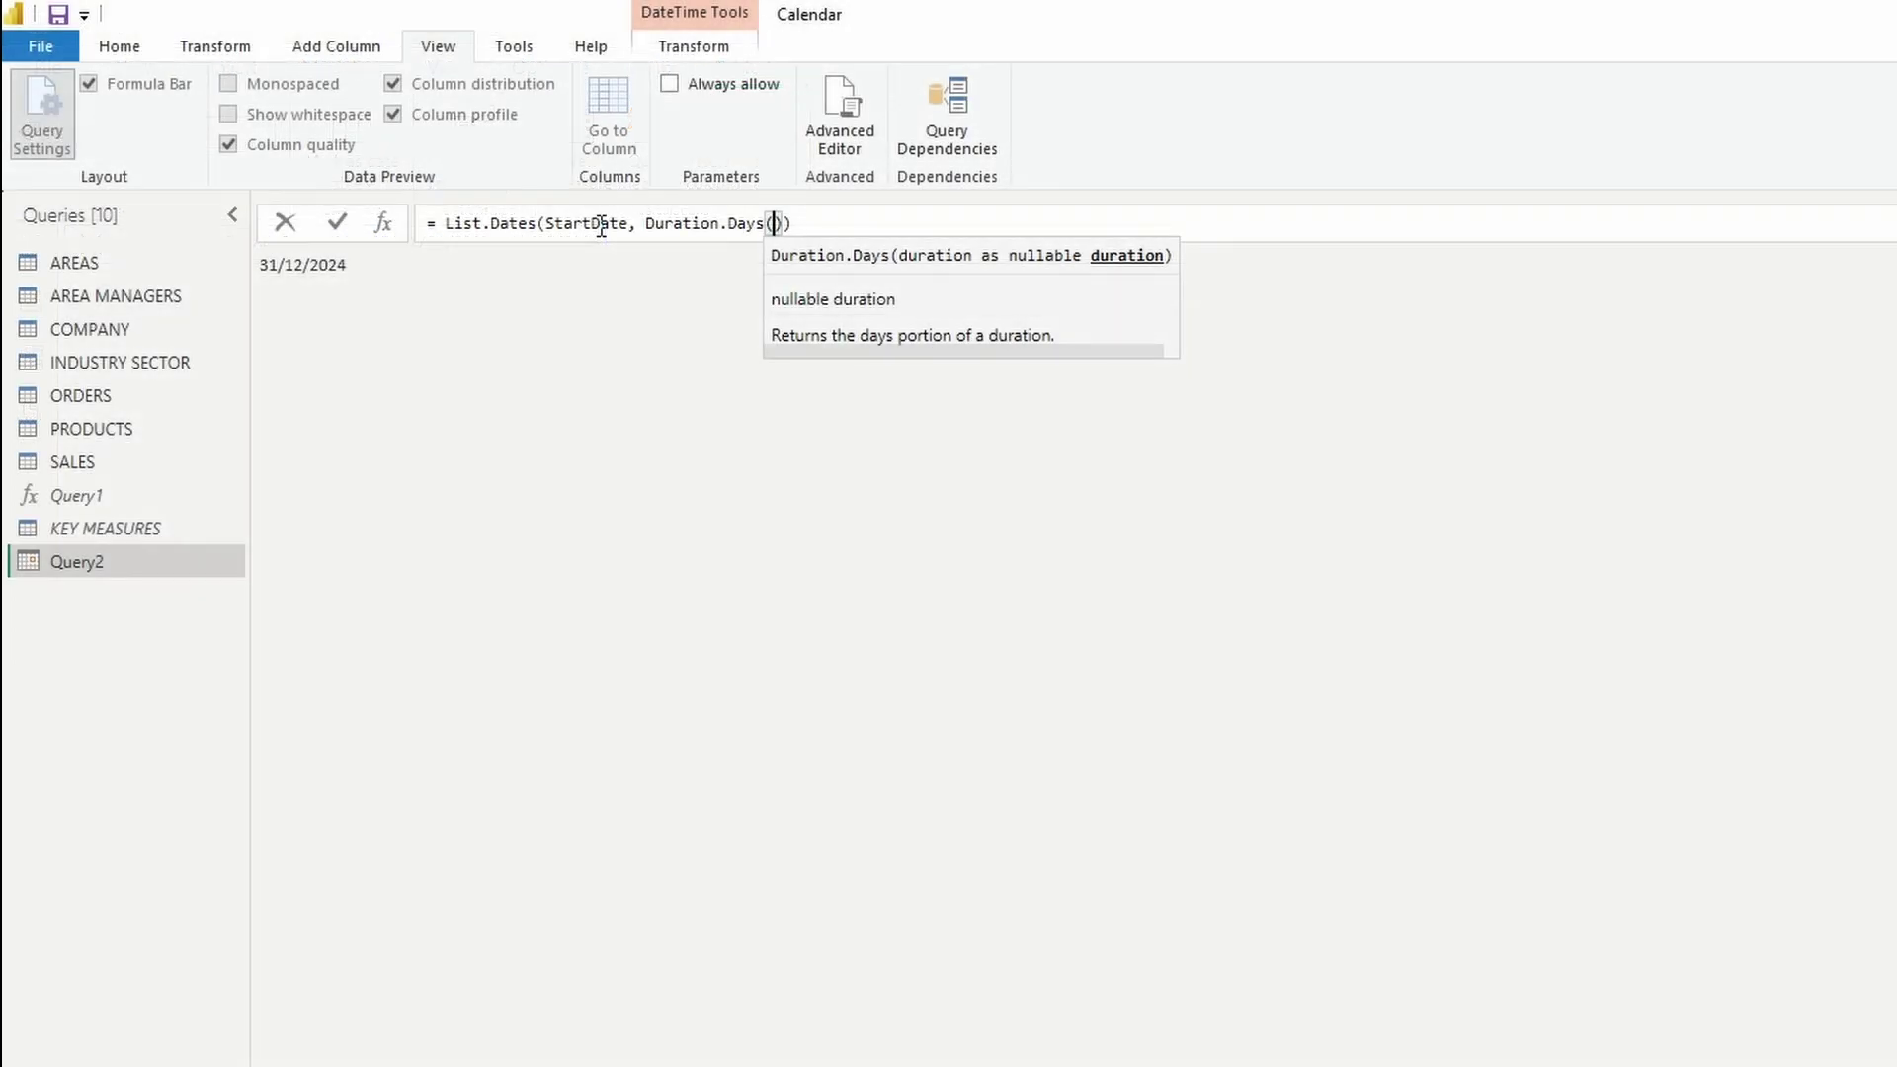
{"action": "type", "text": "End"}
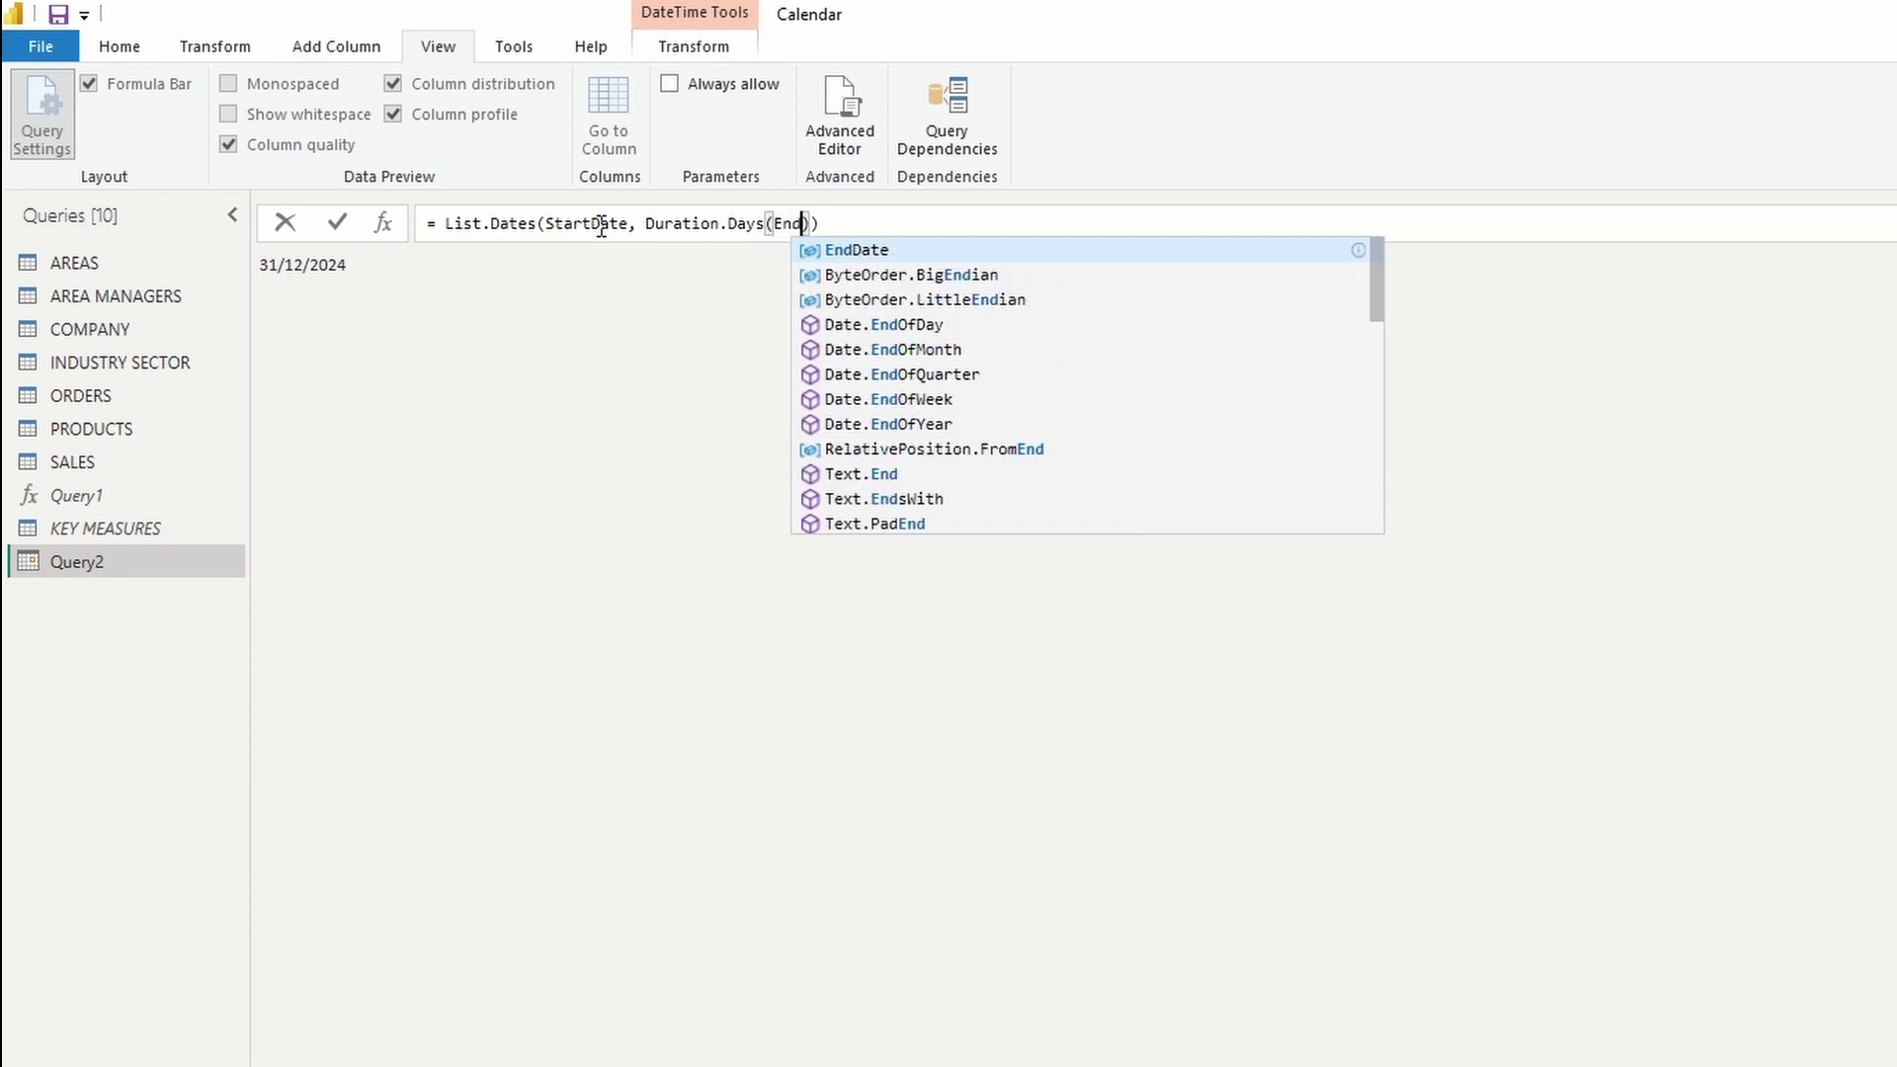
{"action": "key", "text": "Tab"}
{"action": "type", "text": "- S"}
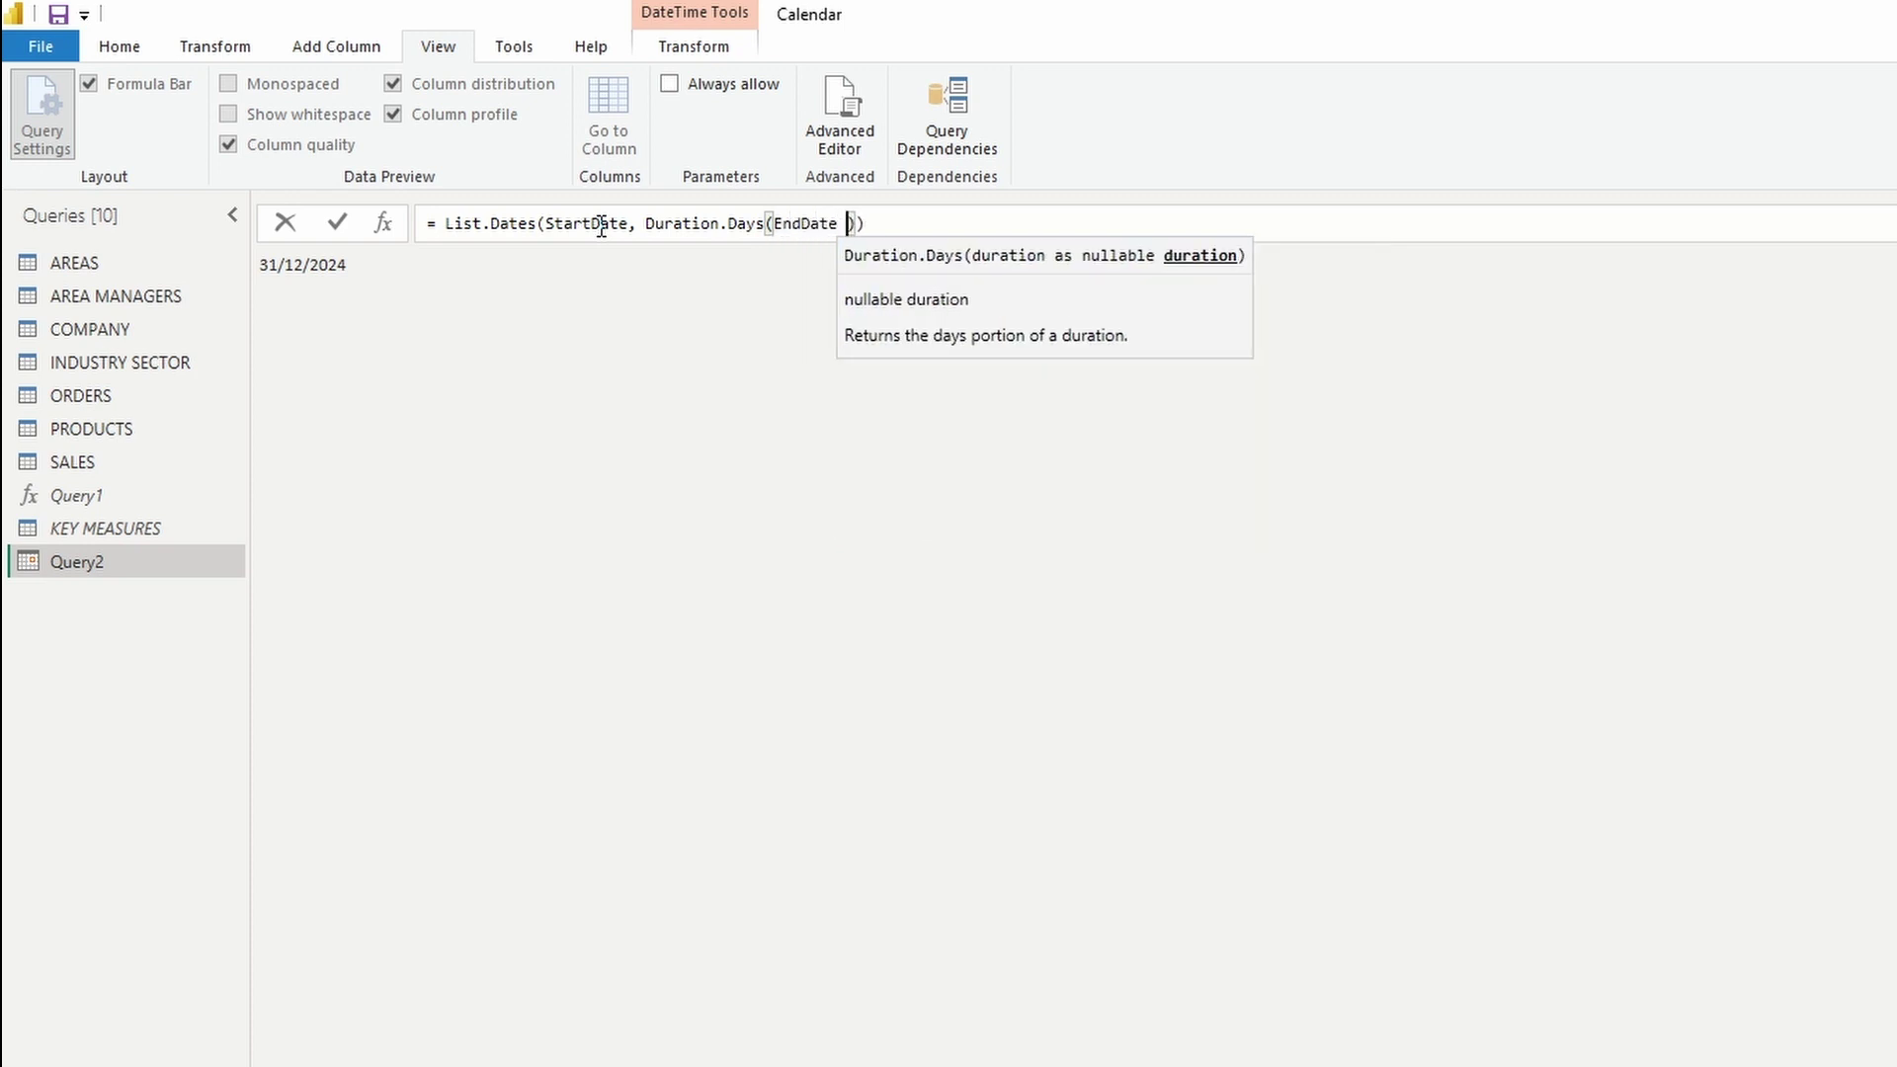
{"action": "type", "text": "tart"}
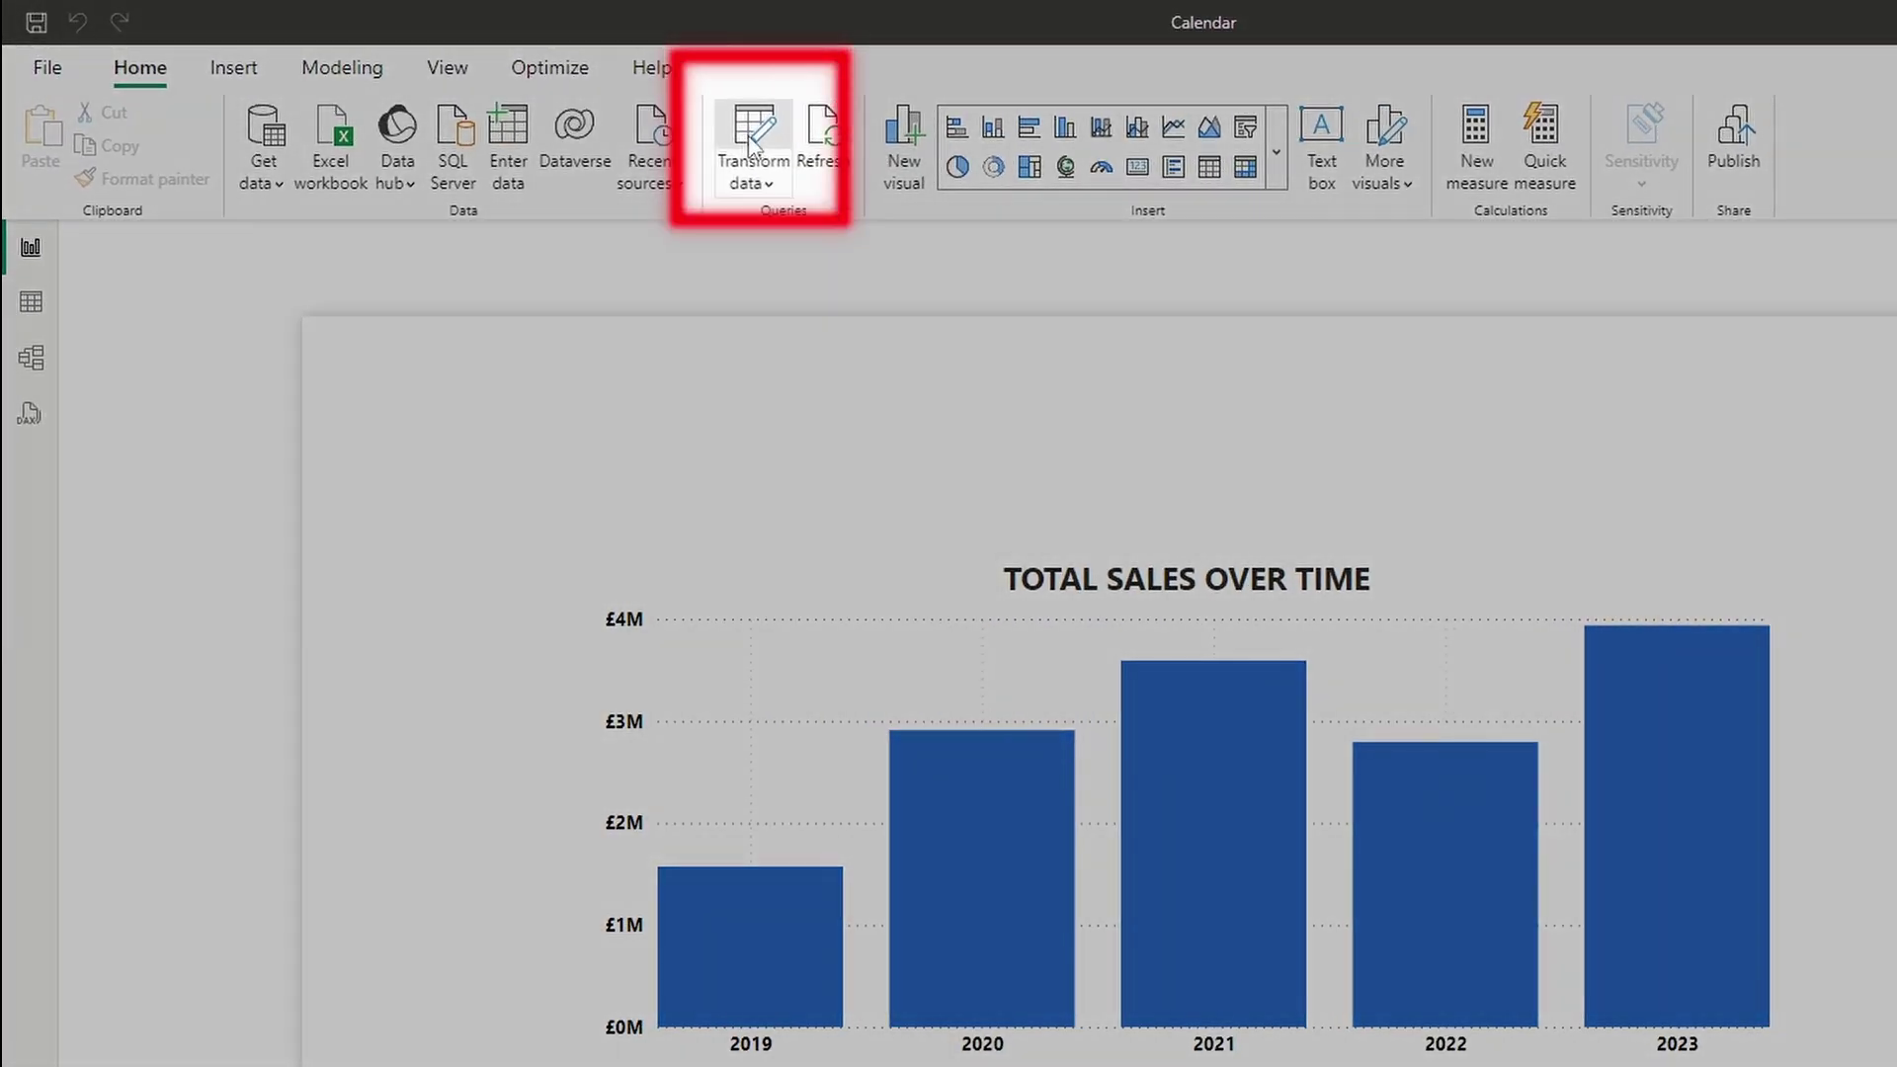
- In Power Query, create a blank query whose value is the start date 01/01/2019
{"action": "left_click", "coordinate": [750, 146]}
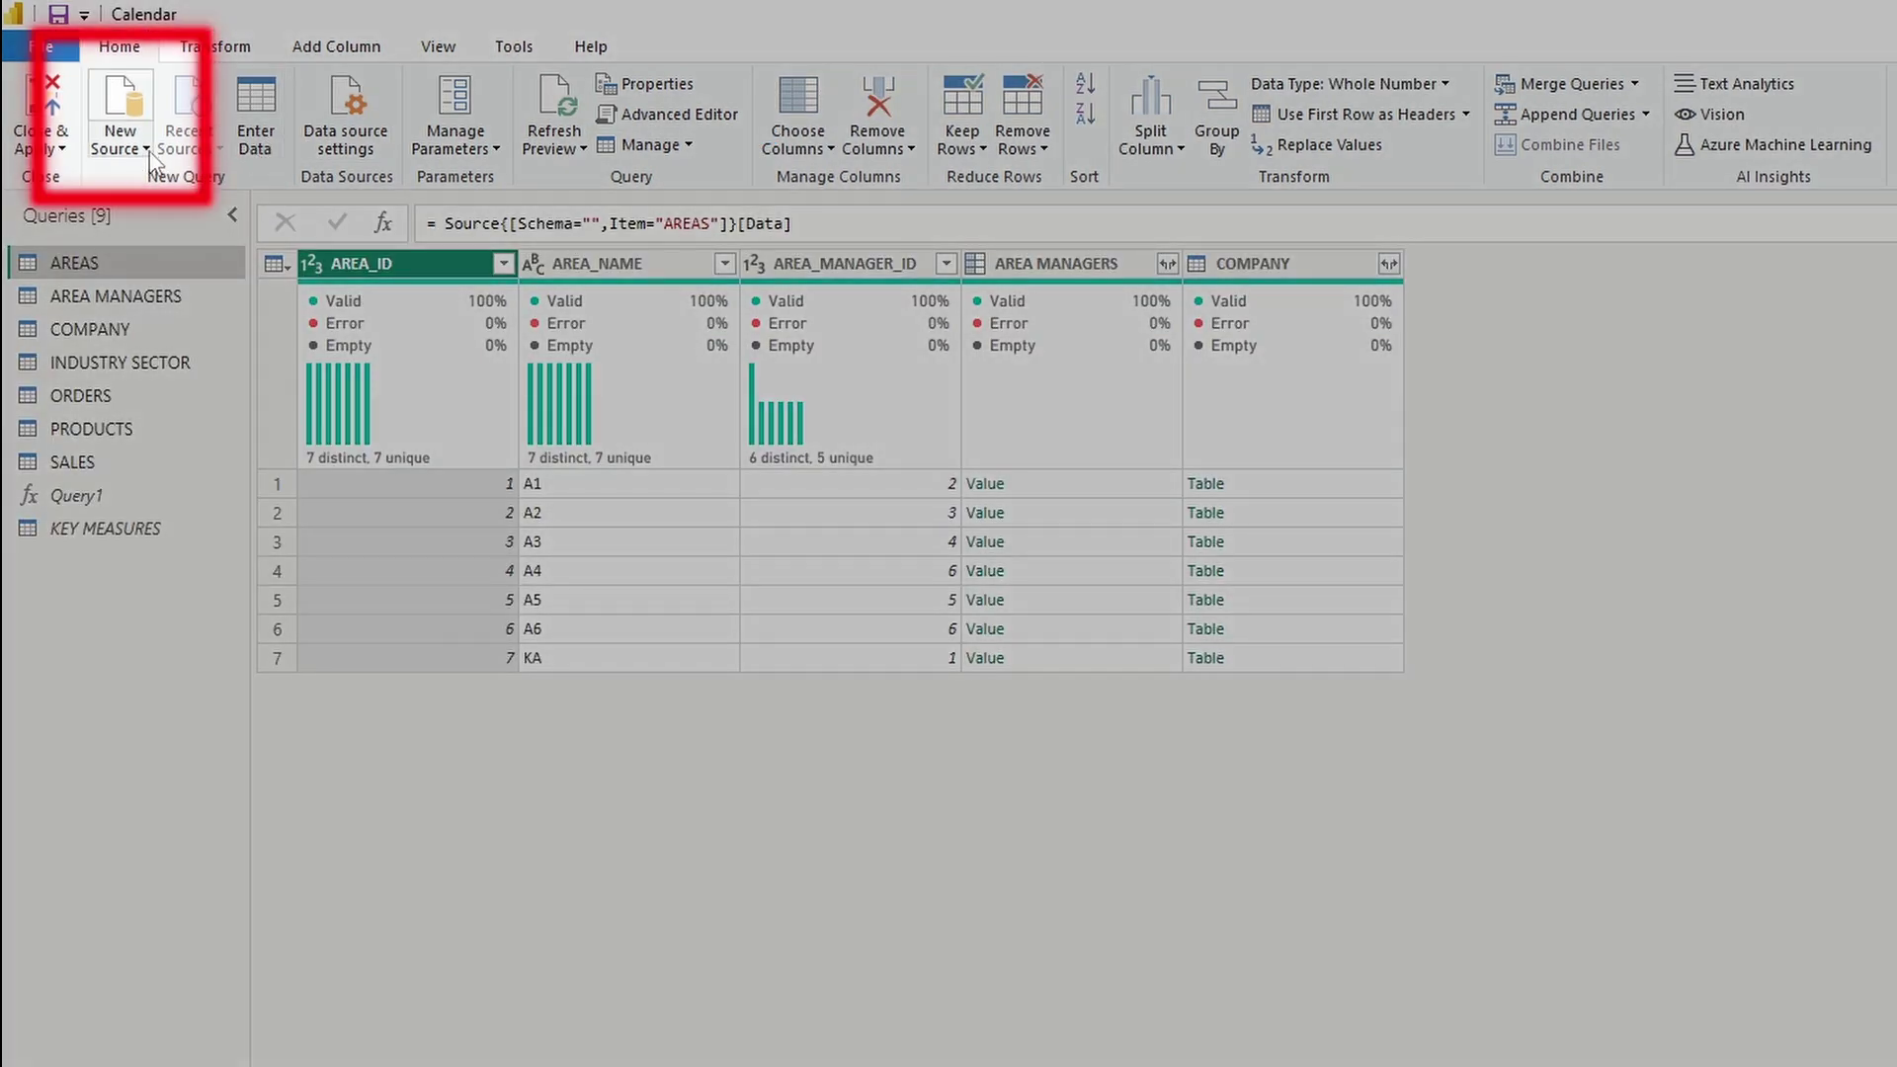
{"action": "left_click", "coordinate": [149, 156]}
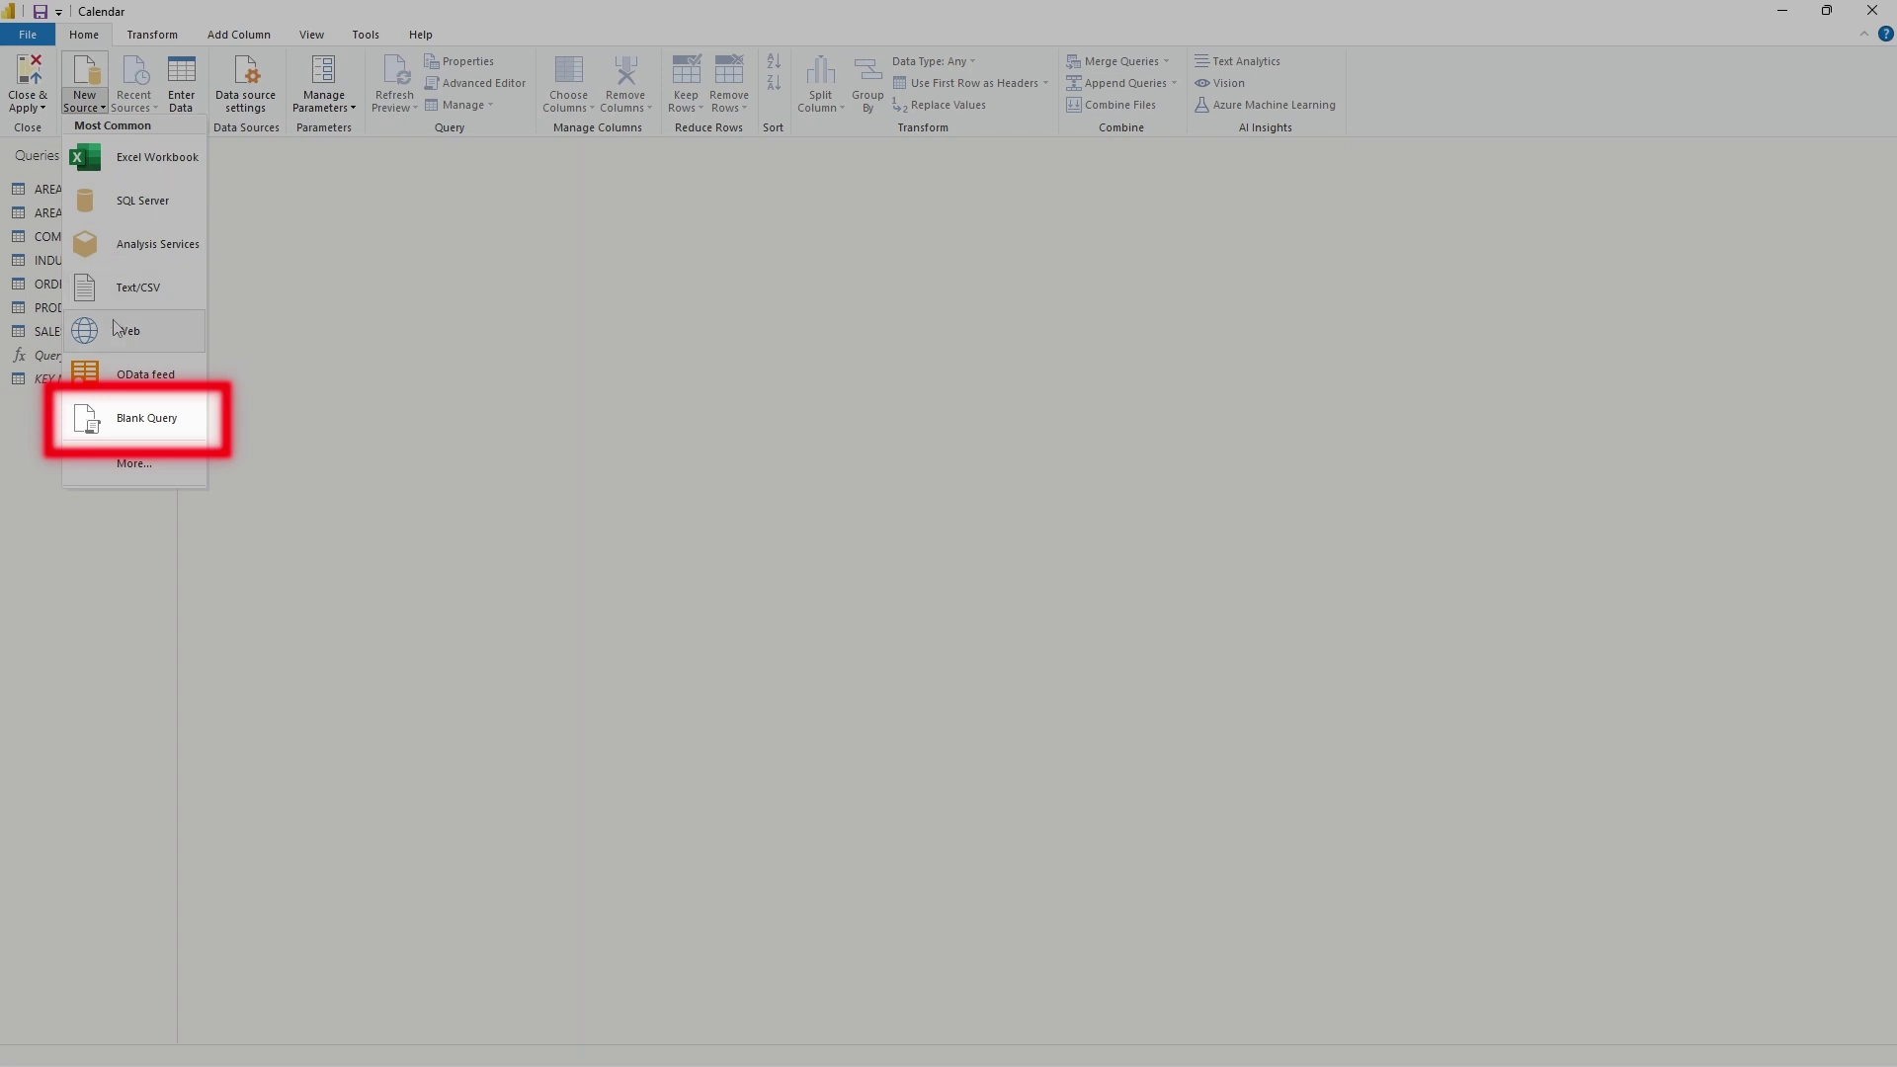
{"action": "left_click", "coordinate": [115, 410]}
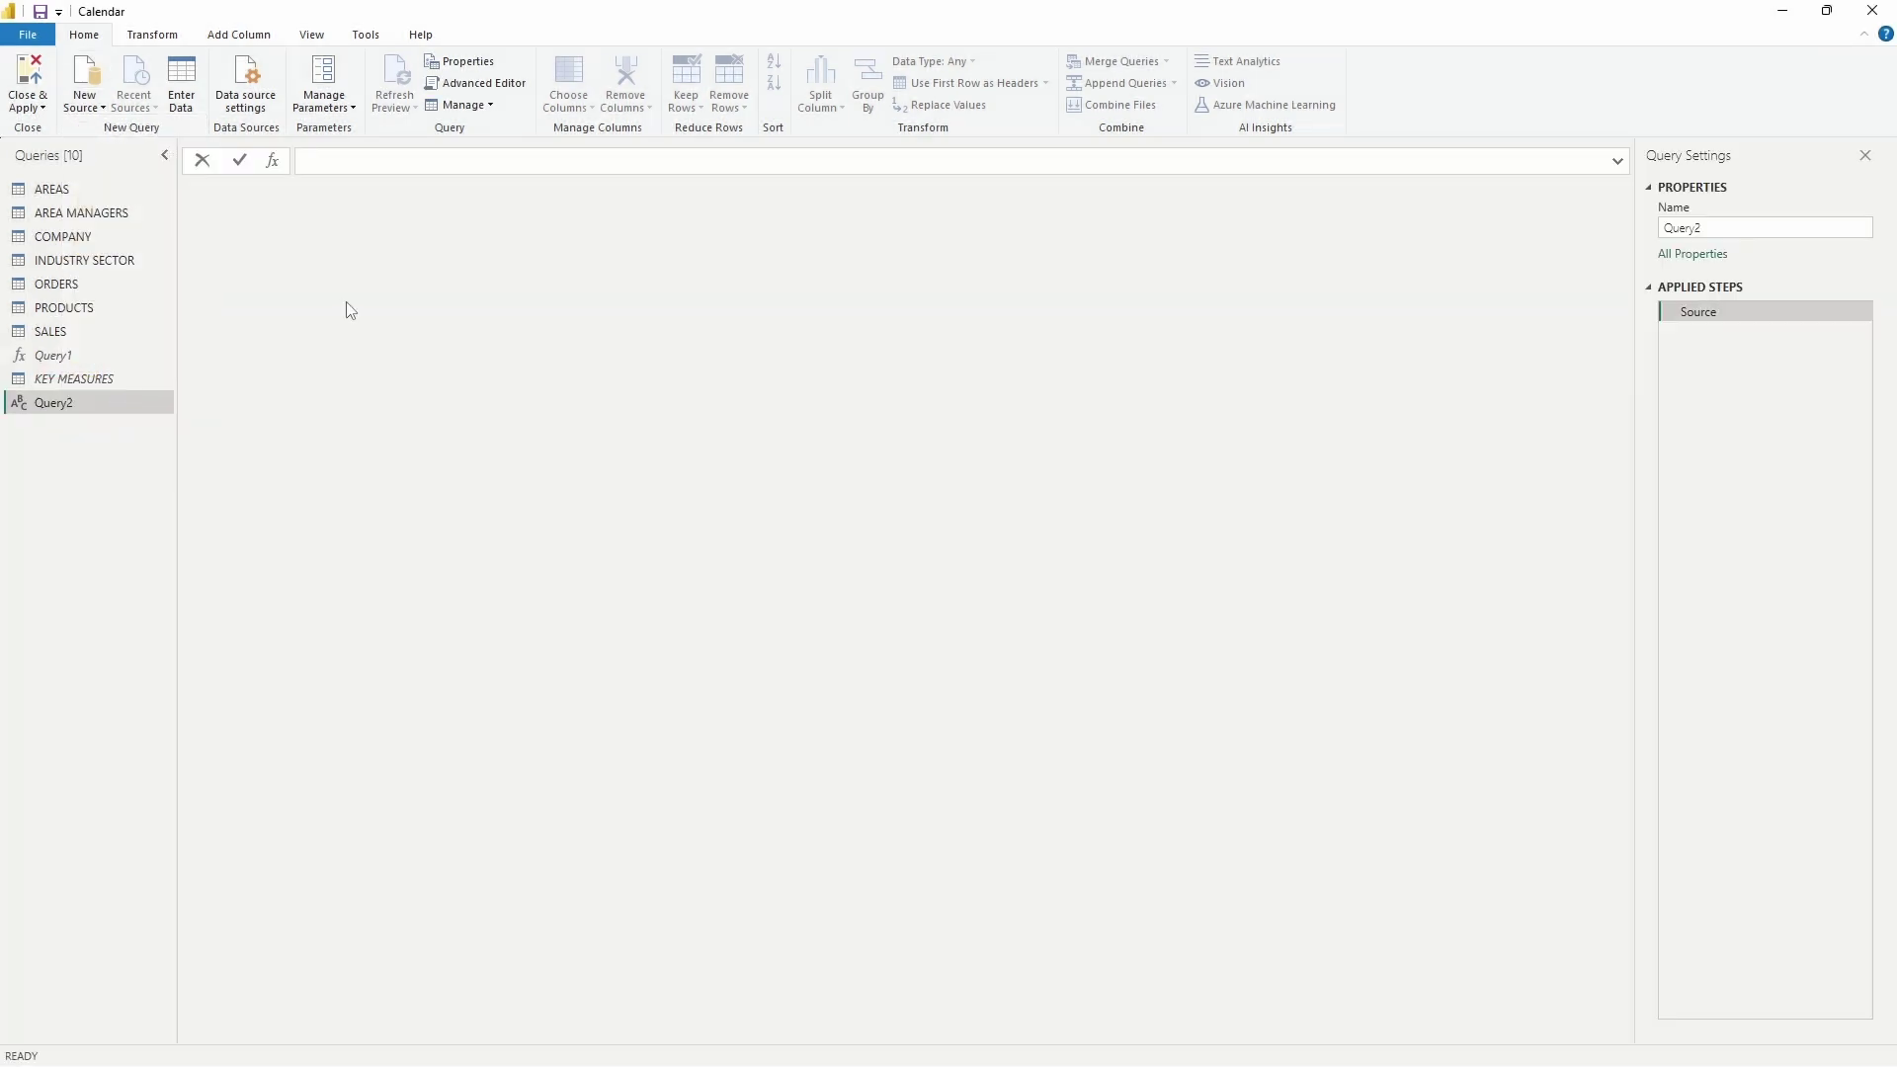
{"action": "type", "text": "01"}
{"action": "type", "text": "/01/2019"}
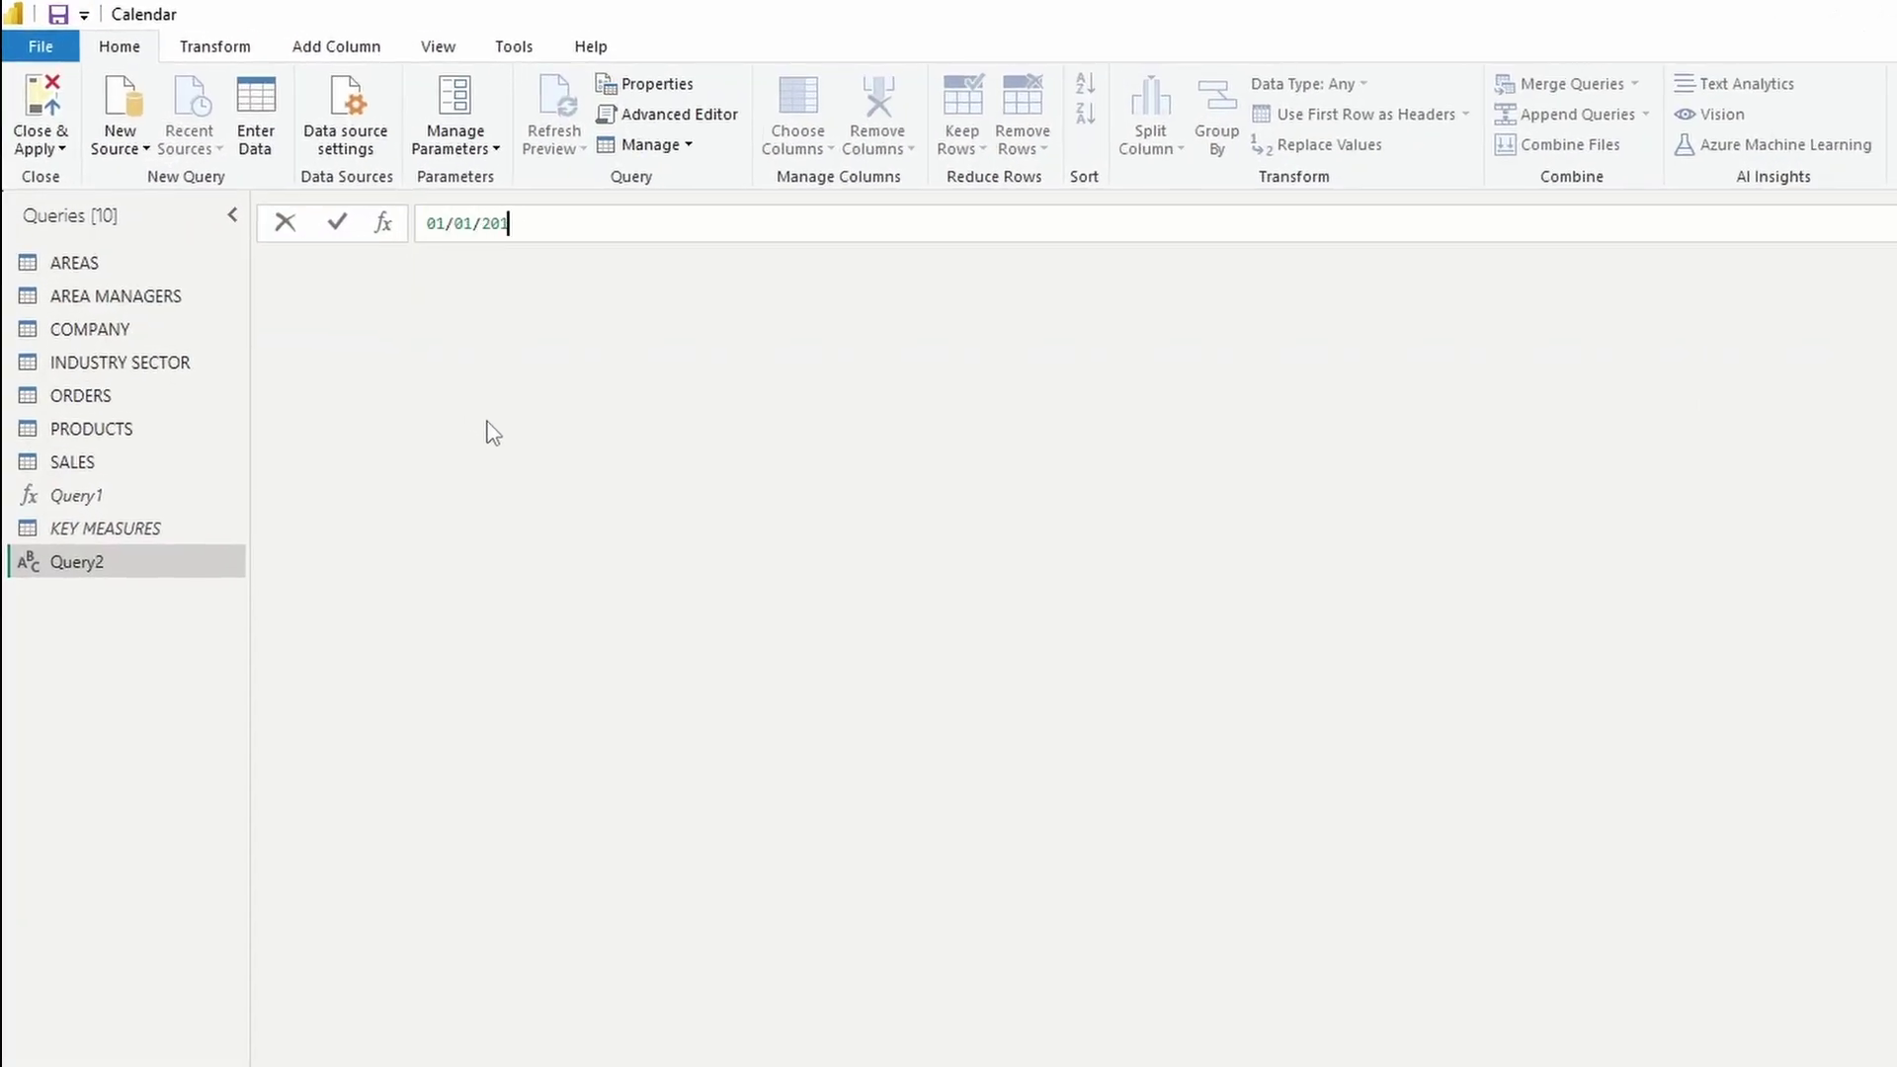
{"action": "key", "text": "Return"}
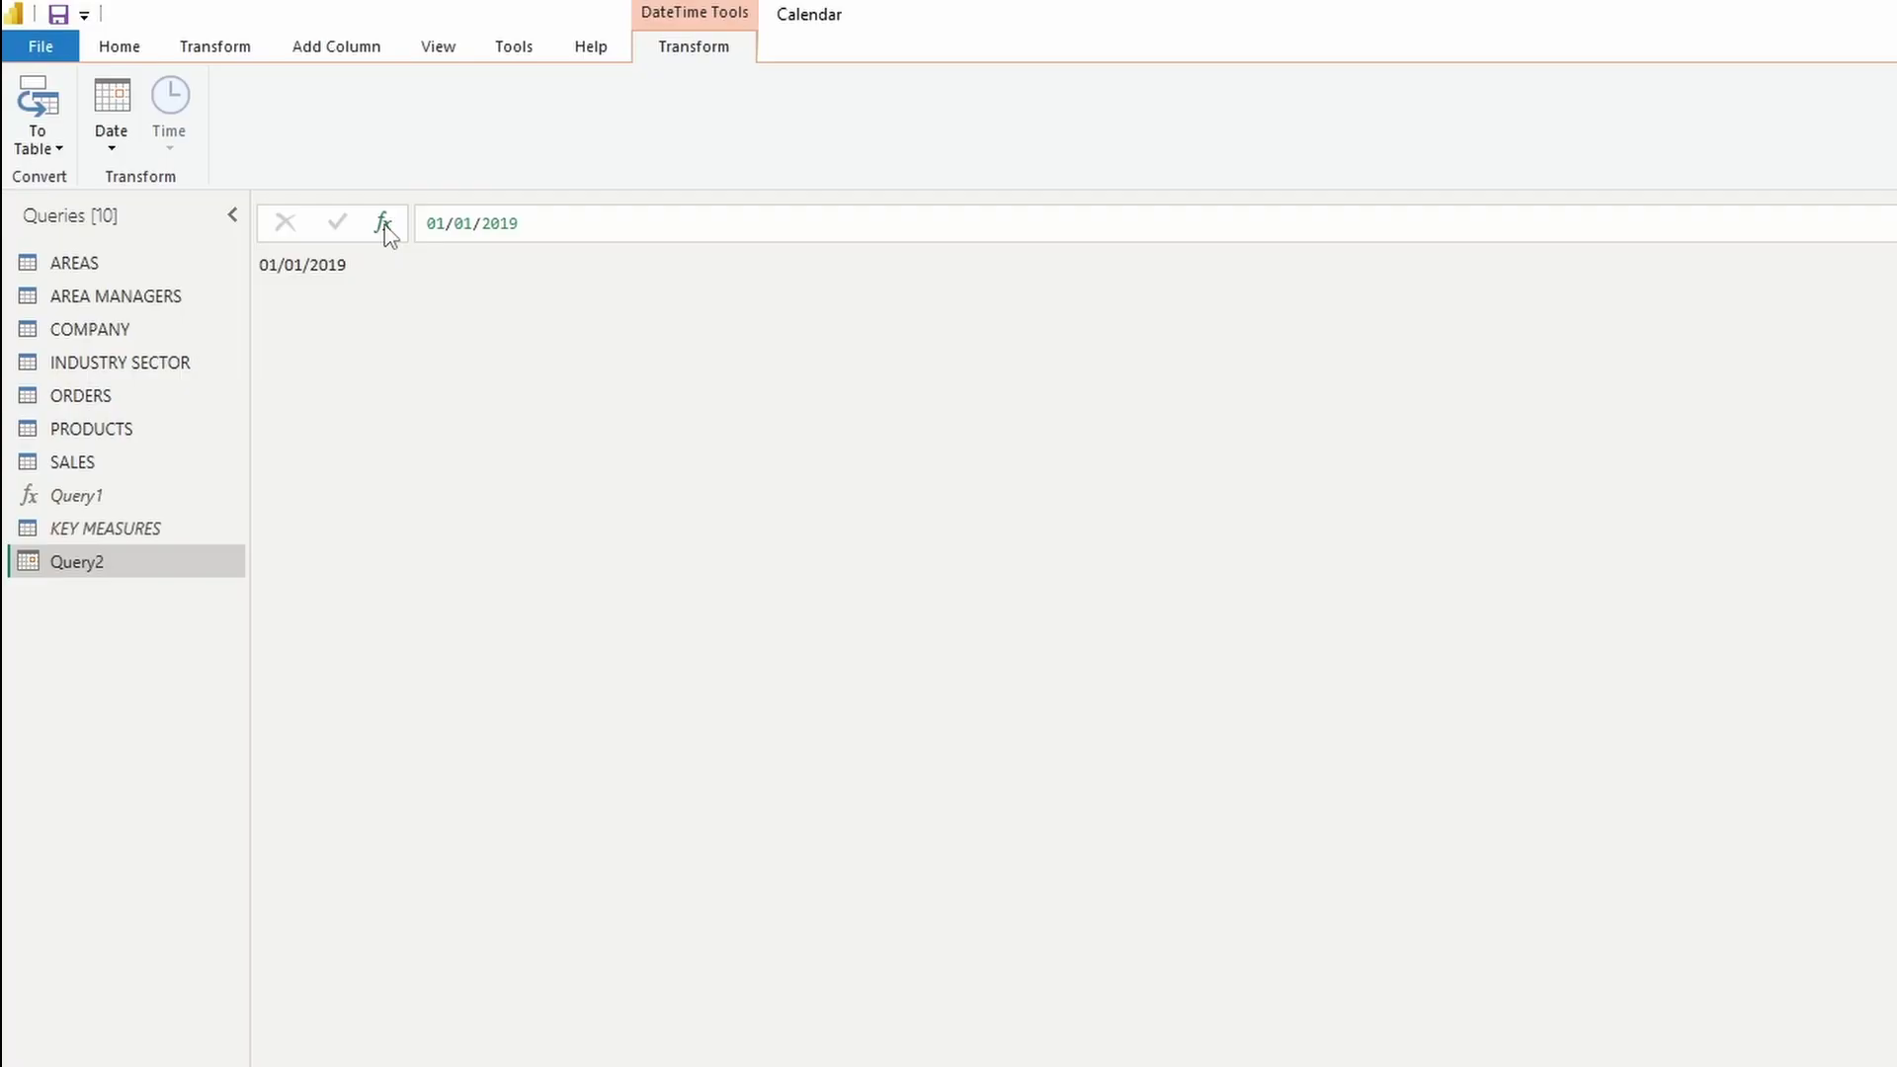
- Add a step returning 31/12/2024 and rename it EndDate
{"action": "left_click", "coordinate": [383, 223]}
{"action": "left_click_drag", "start_coordinate": [579, 224], "coordinate": [253, 224]}
{"action": "type", "text": "=31/12/20"}
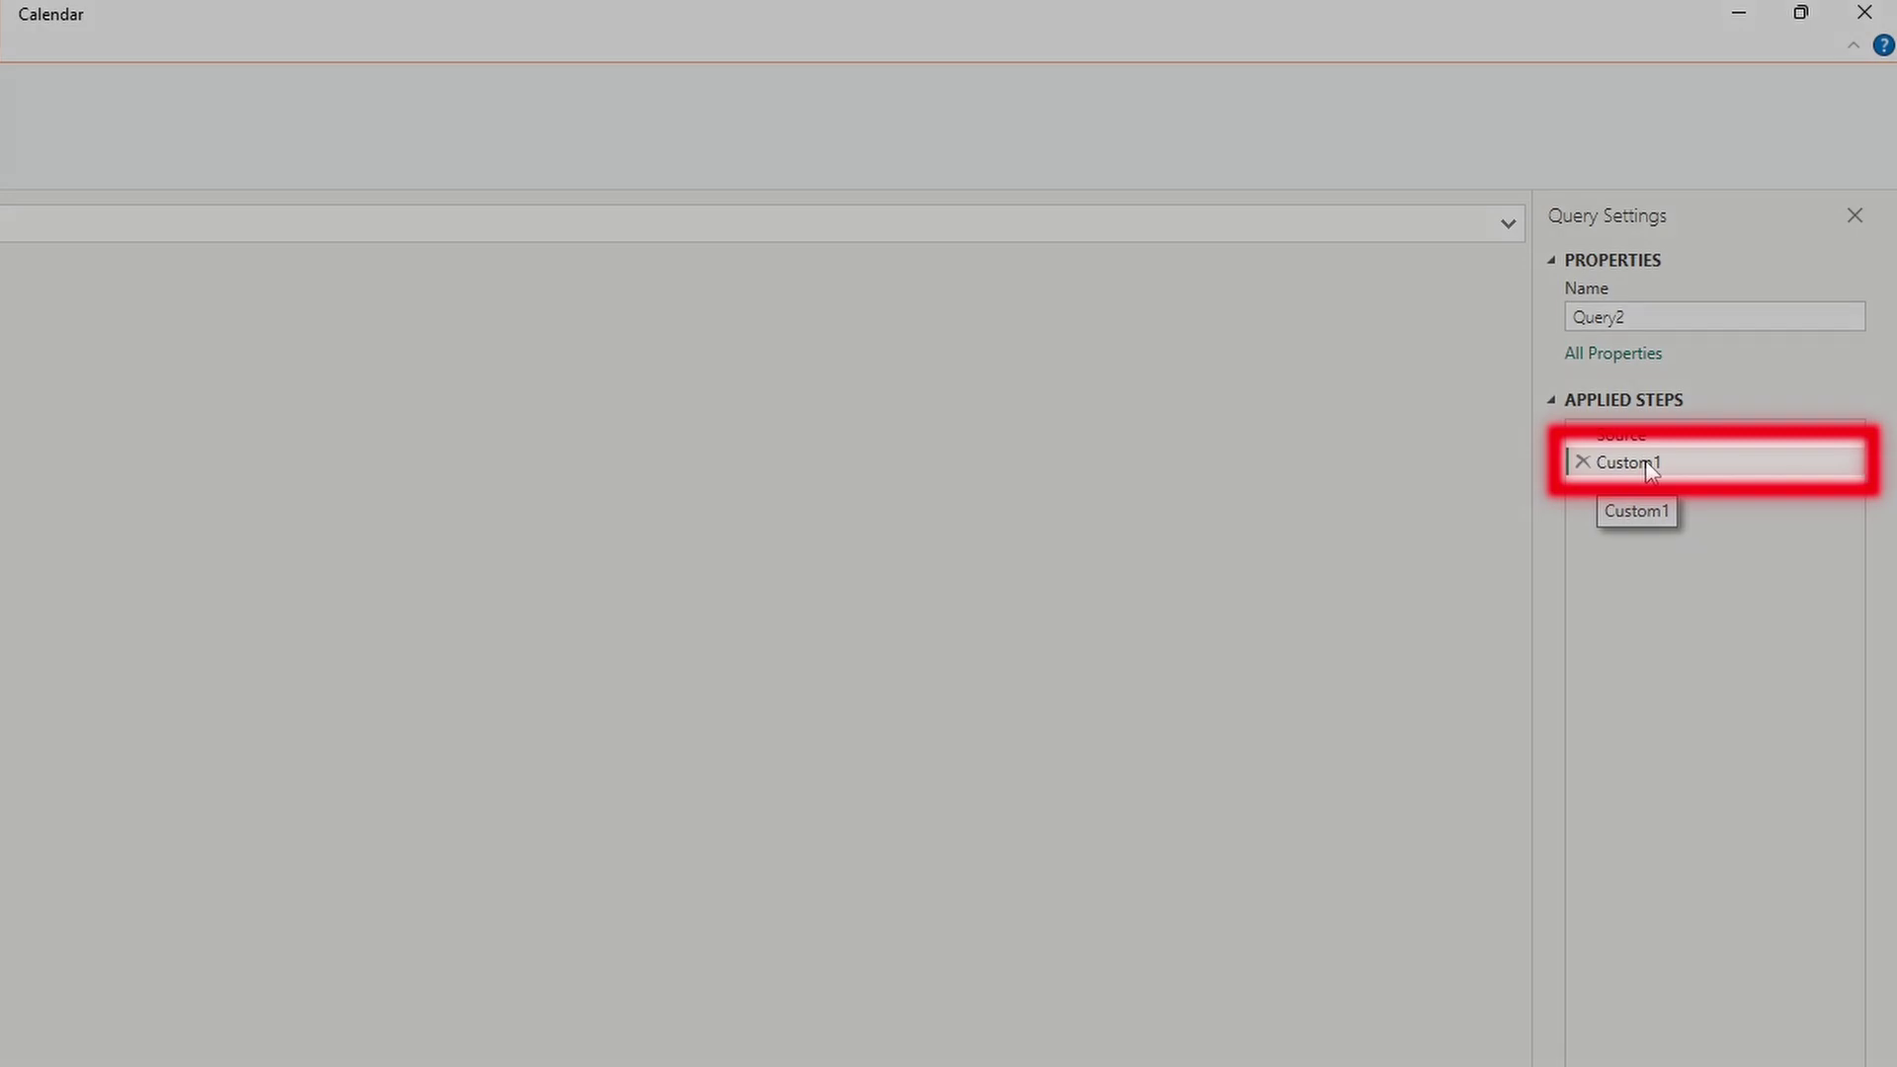
{"action": "right_click", "coordinate": [1692, 464]}
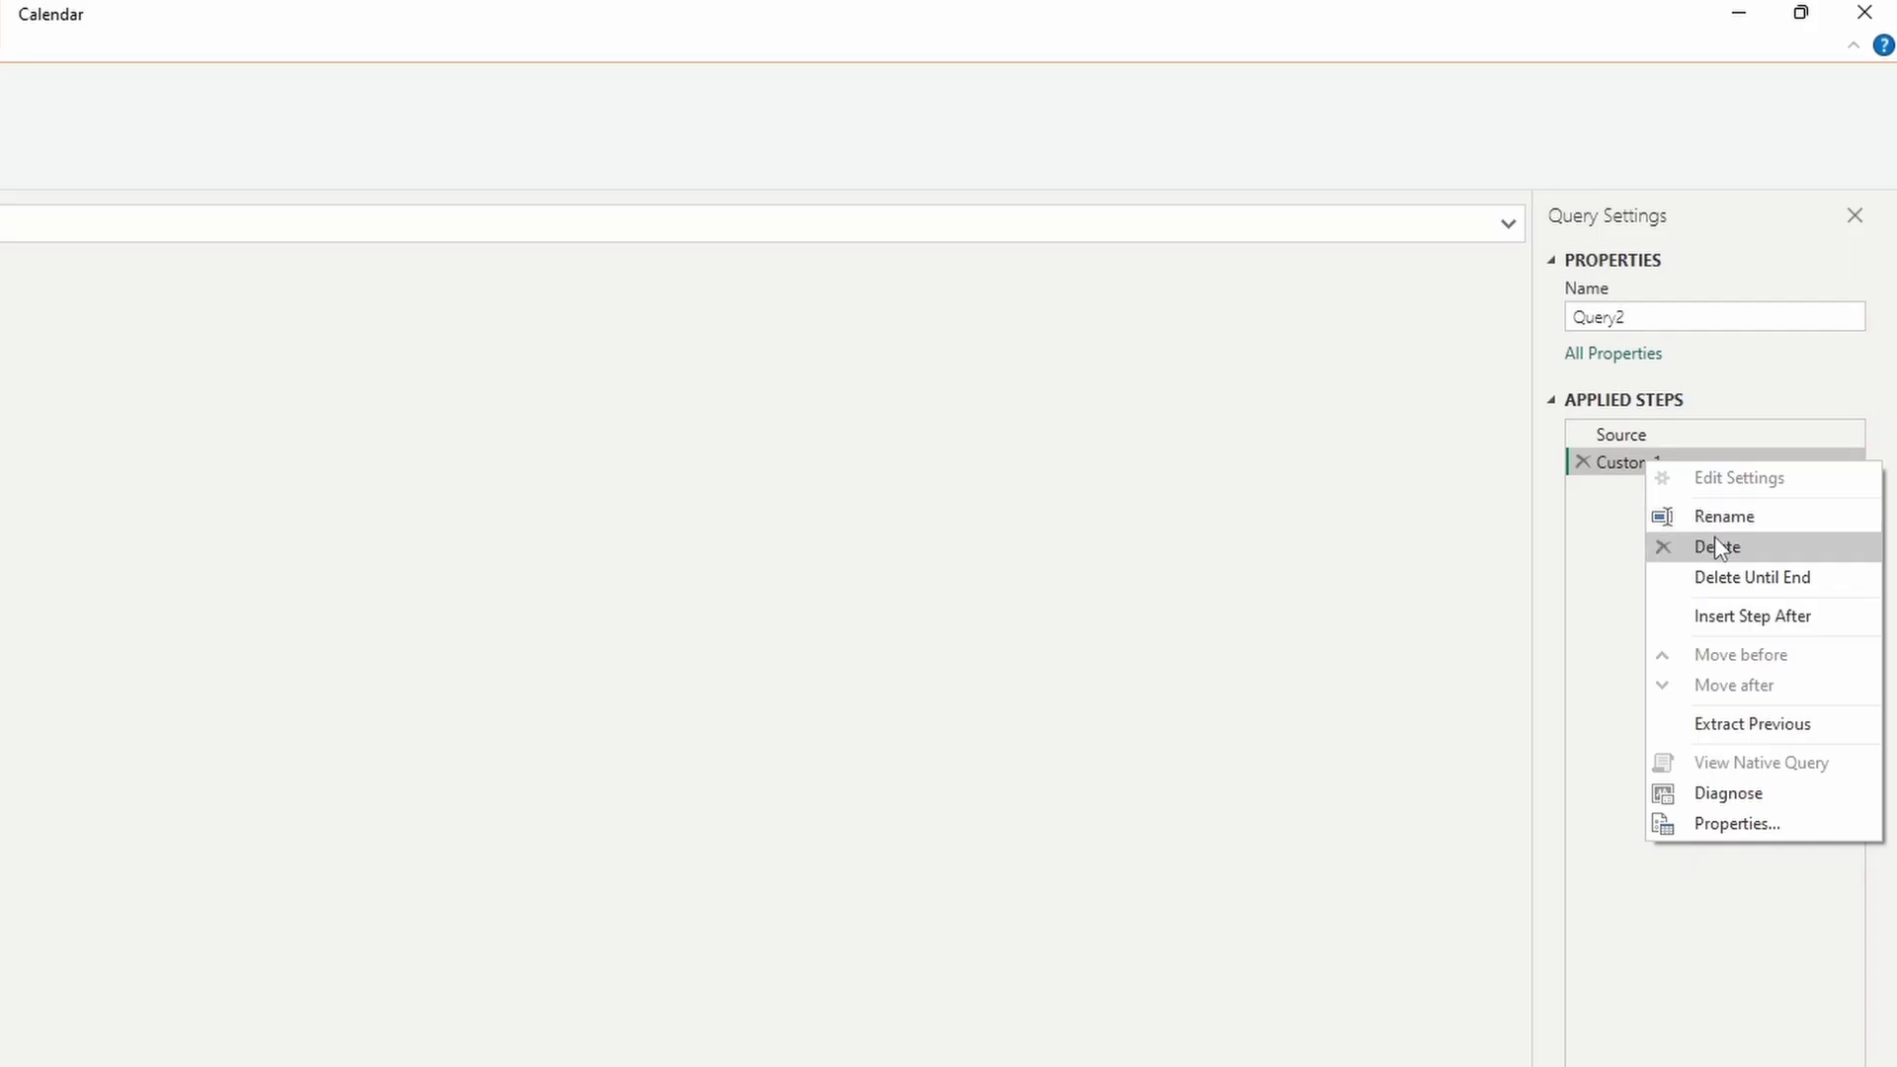
{"action": "left_click", "coordinate": [1720, 523]}
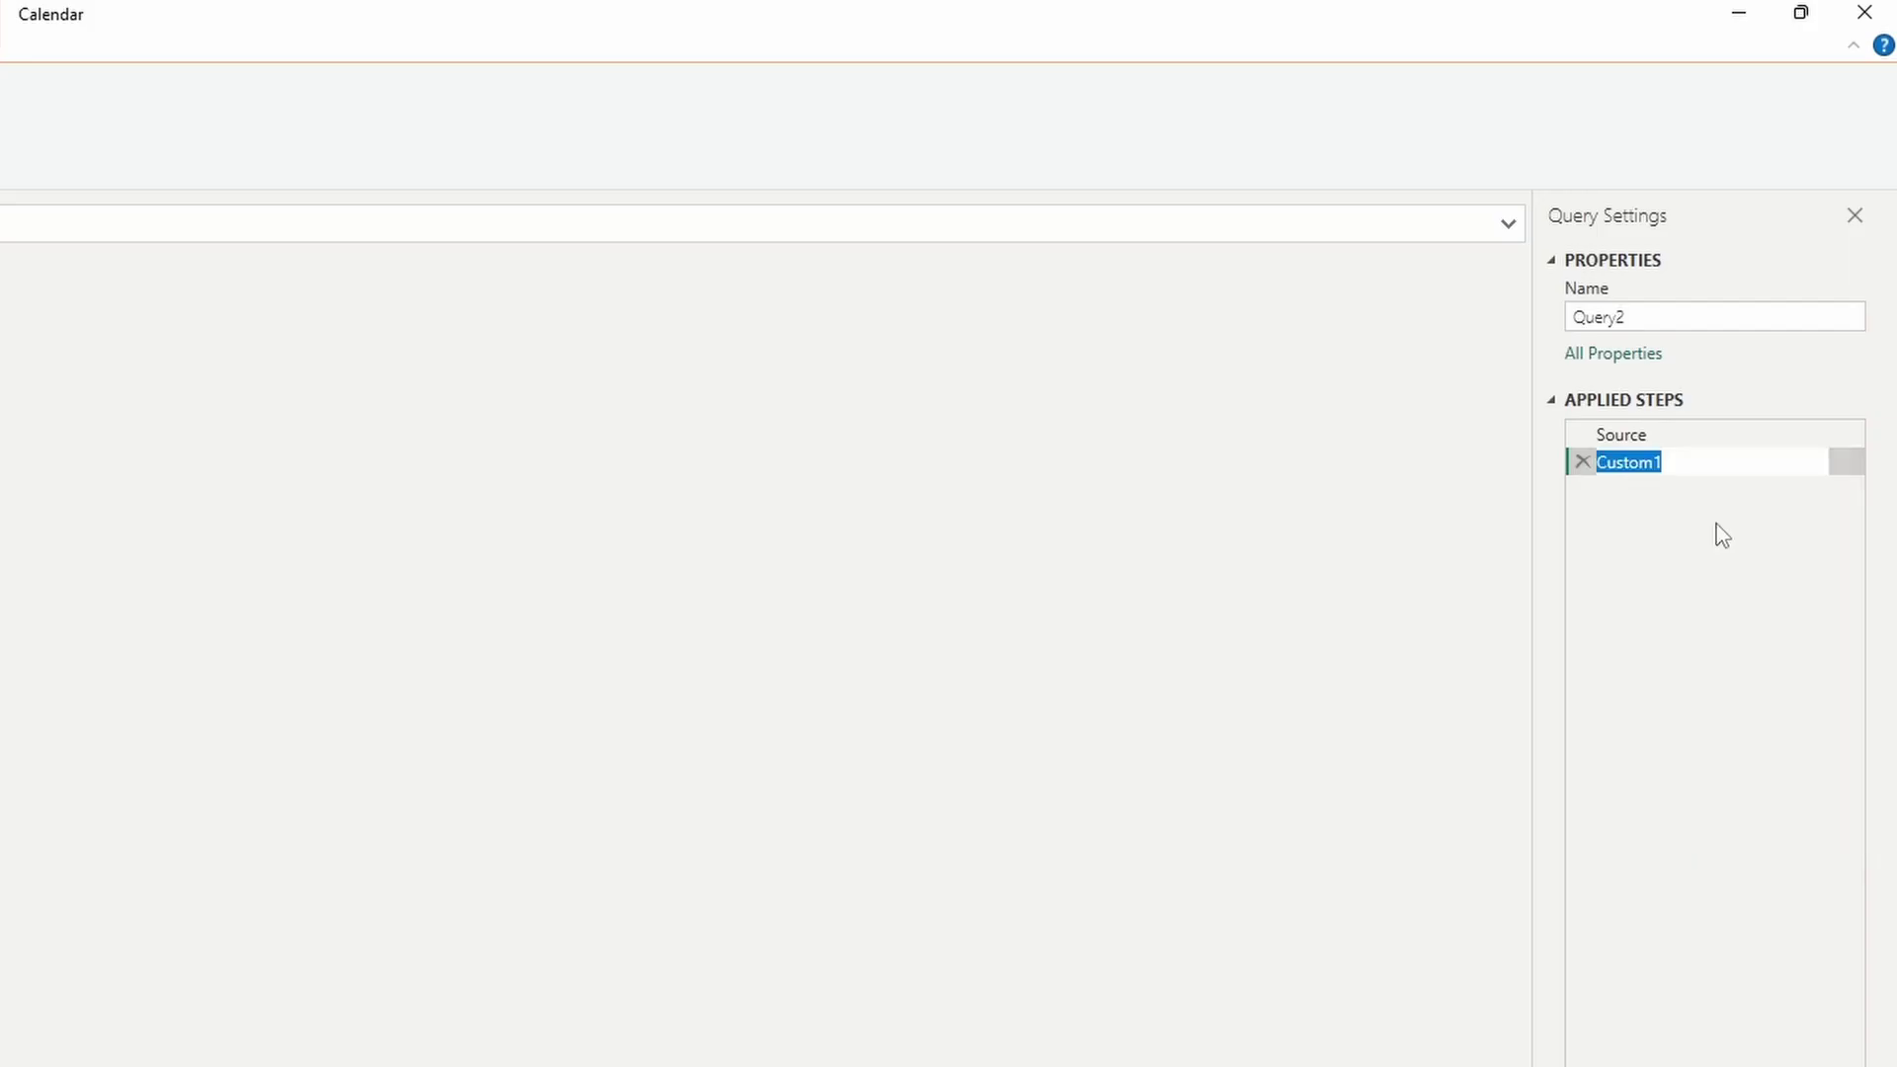
{"action": "type", "text": "EndDate"}
{"action": "key", "text": "Return"}
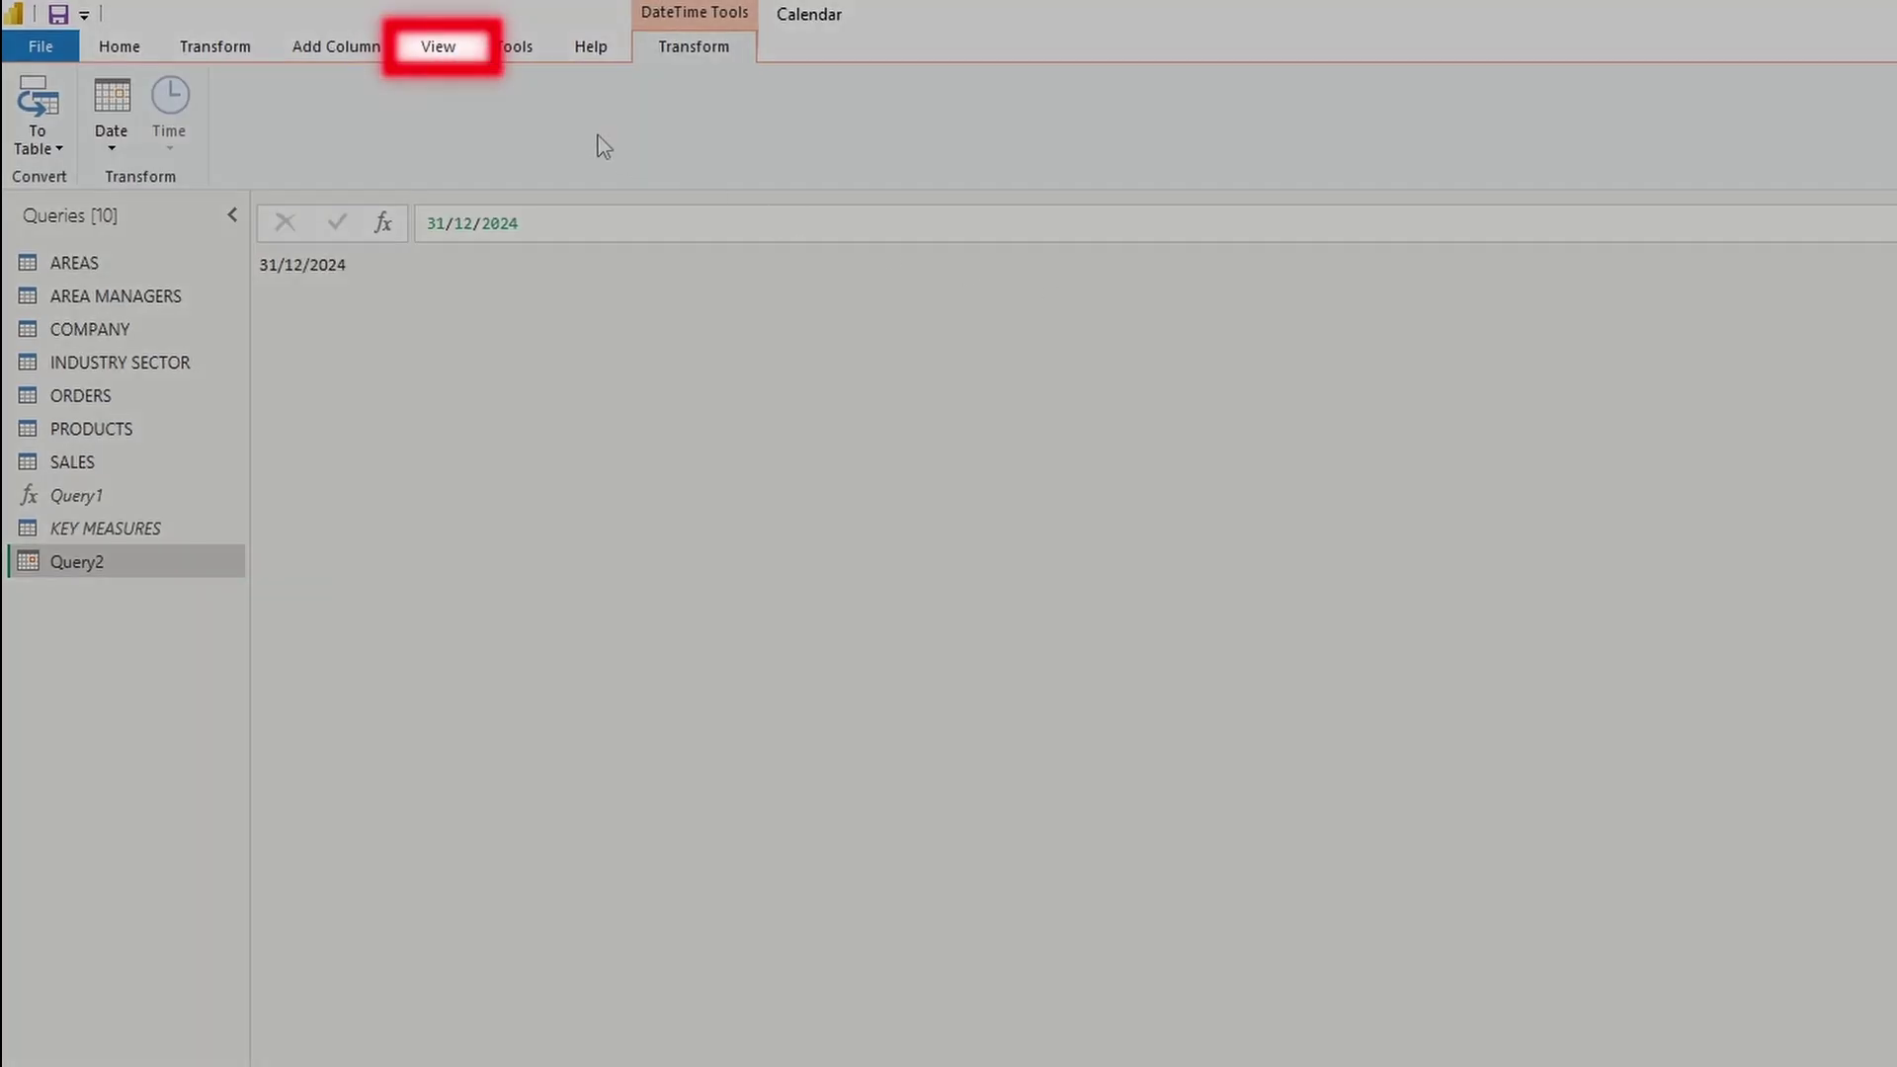
- In the Advanced Editor, rename the Source step to StartDate
{"action": "left_click", "coordinate": [440, 46]}
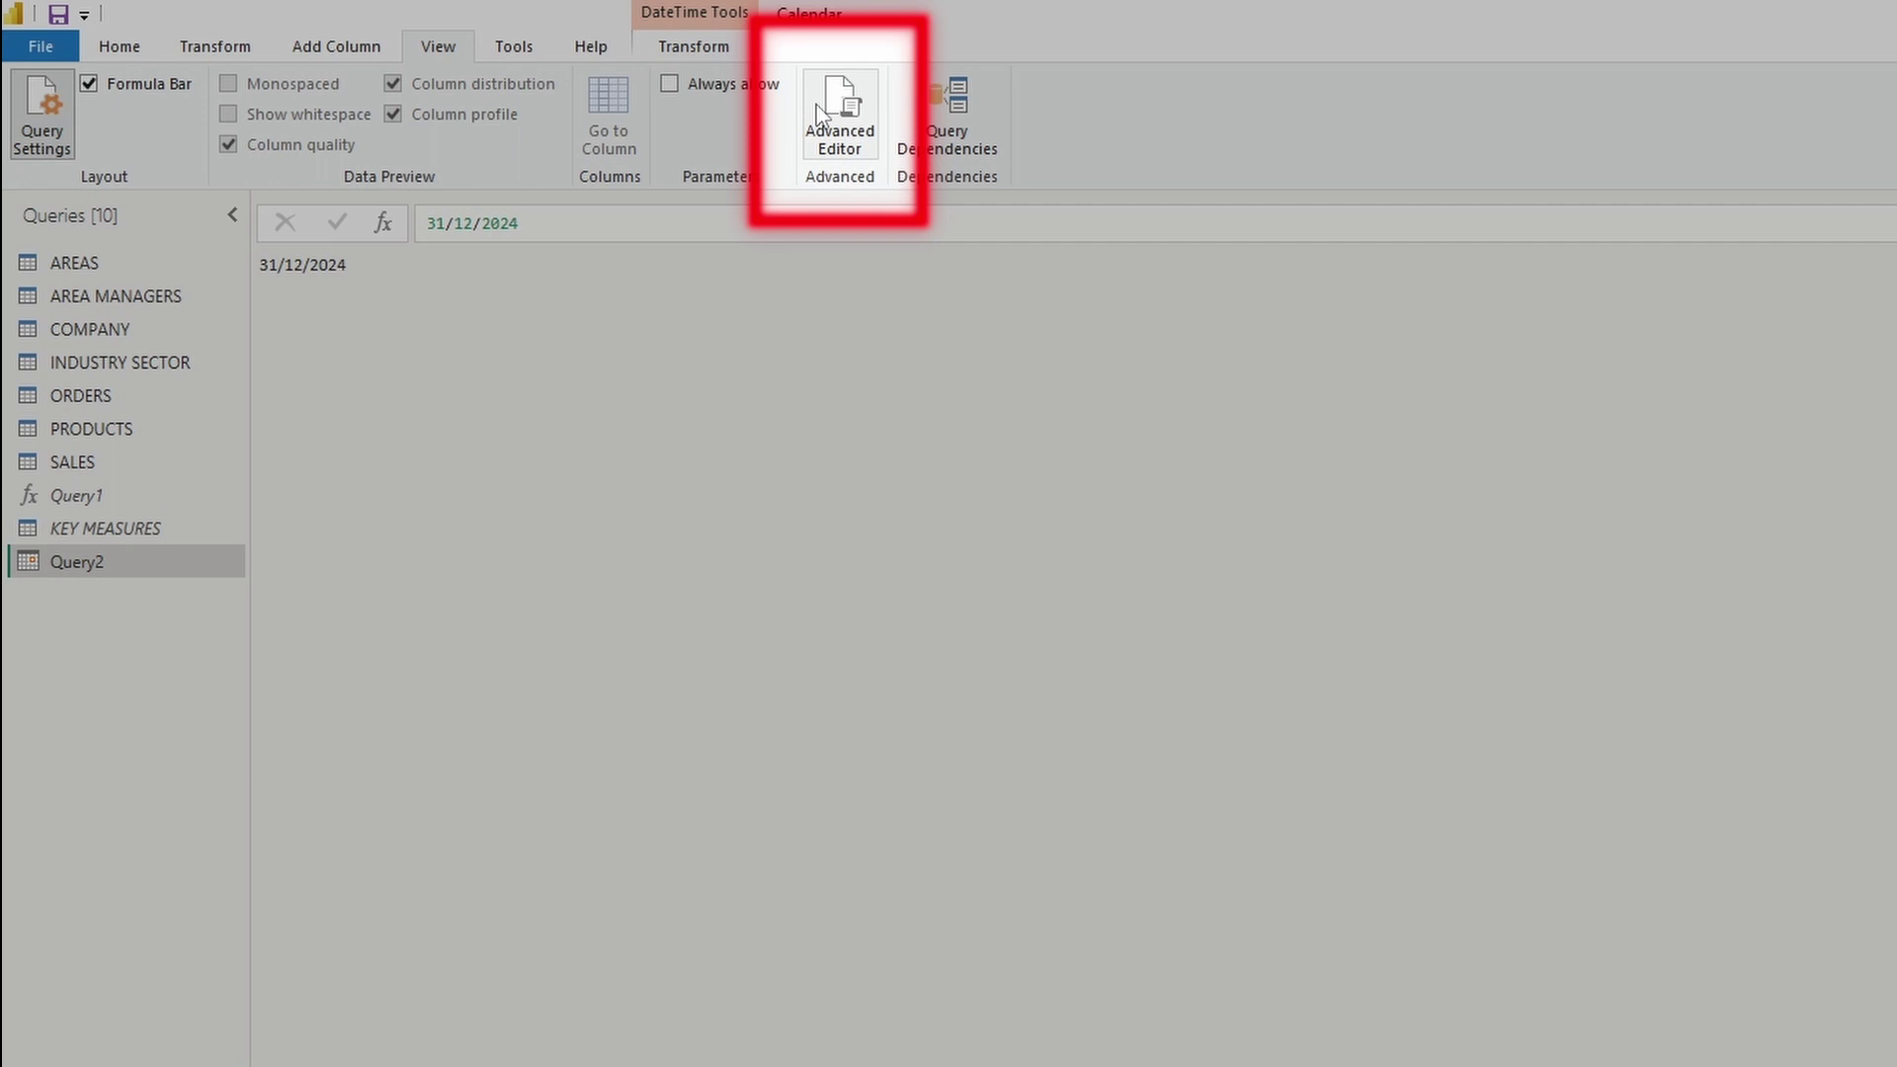
{"action": "left_click", "coordinate": [818, 112]}
{"action": "left_click", "coordinate": [441, 191]}
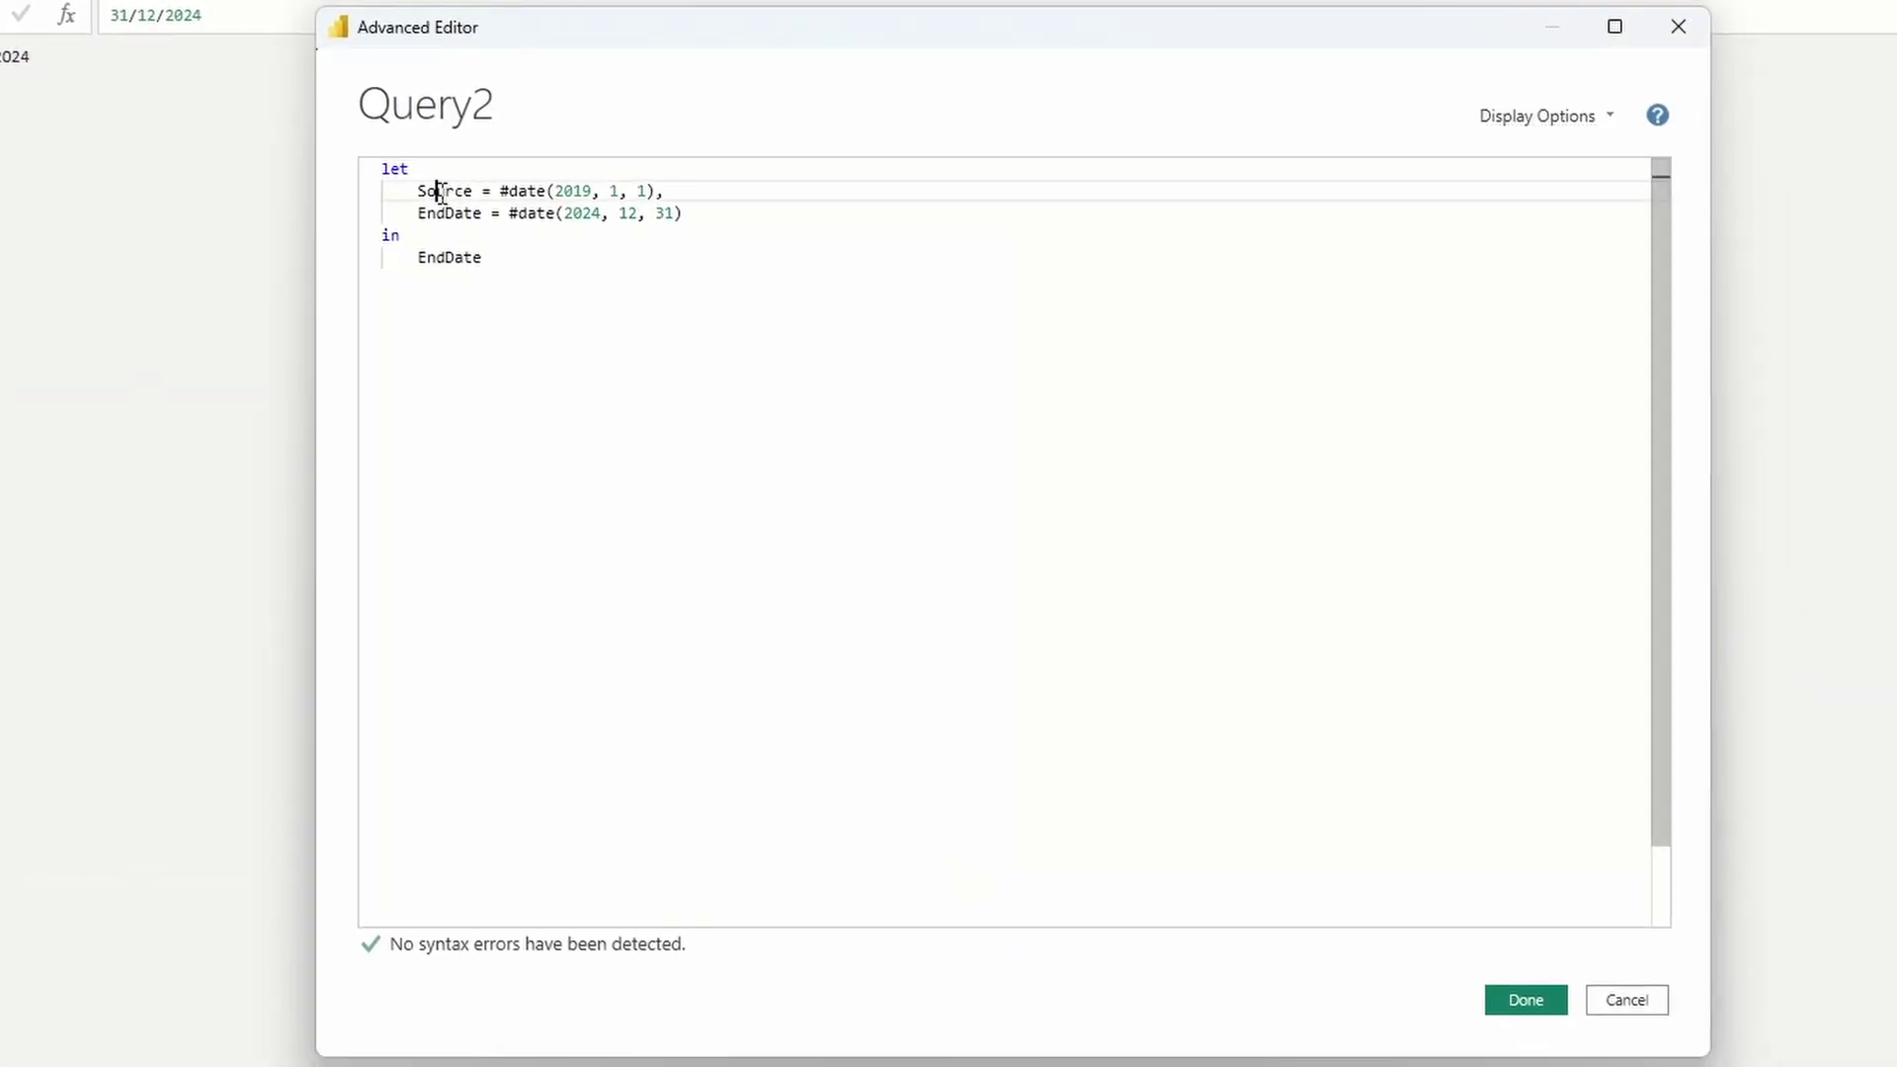
{"action": "double_click", "coordinate": [440, 191]}
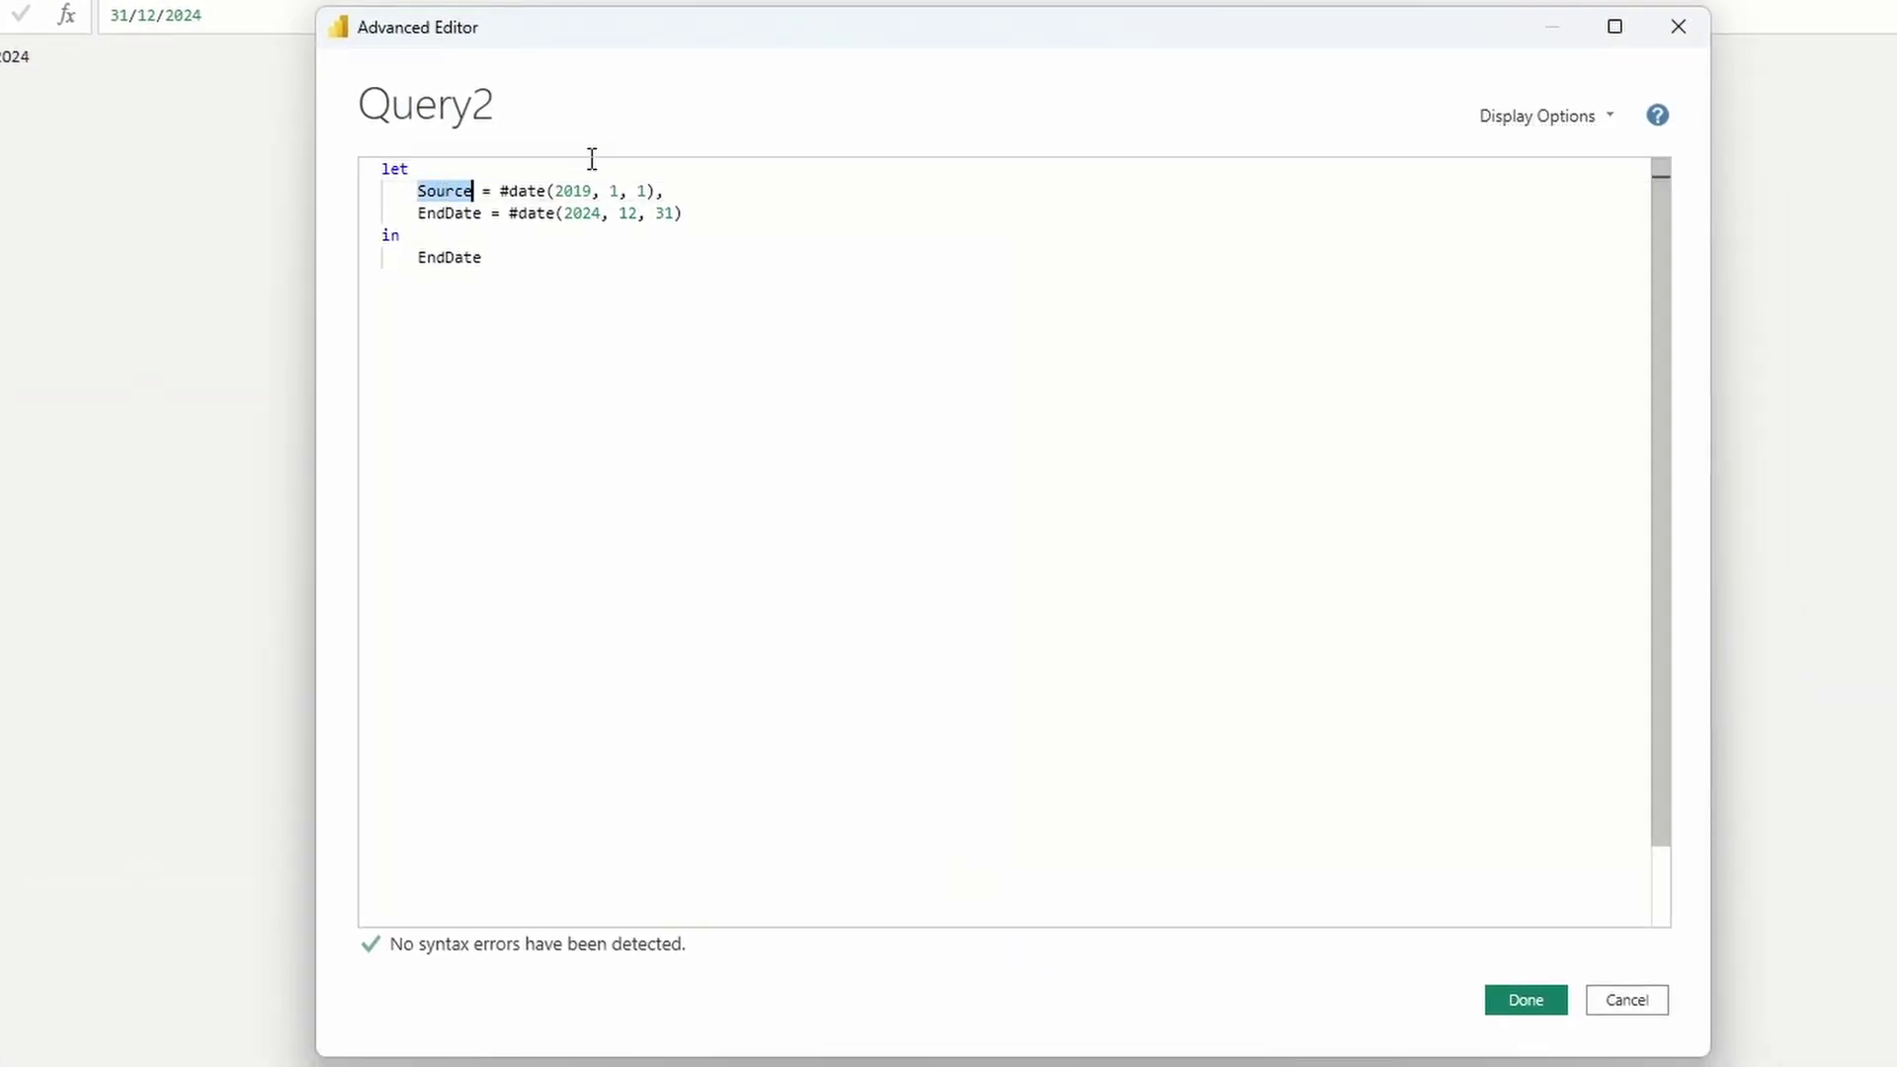
{"action": "type", "text": "StartDa"}
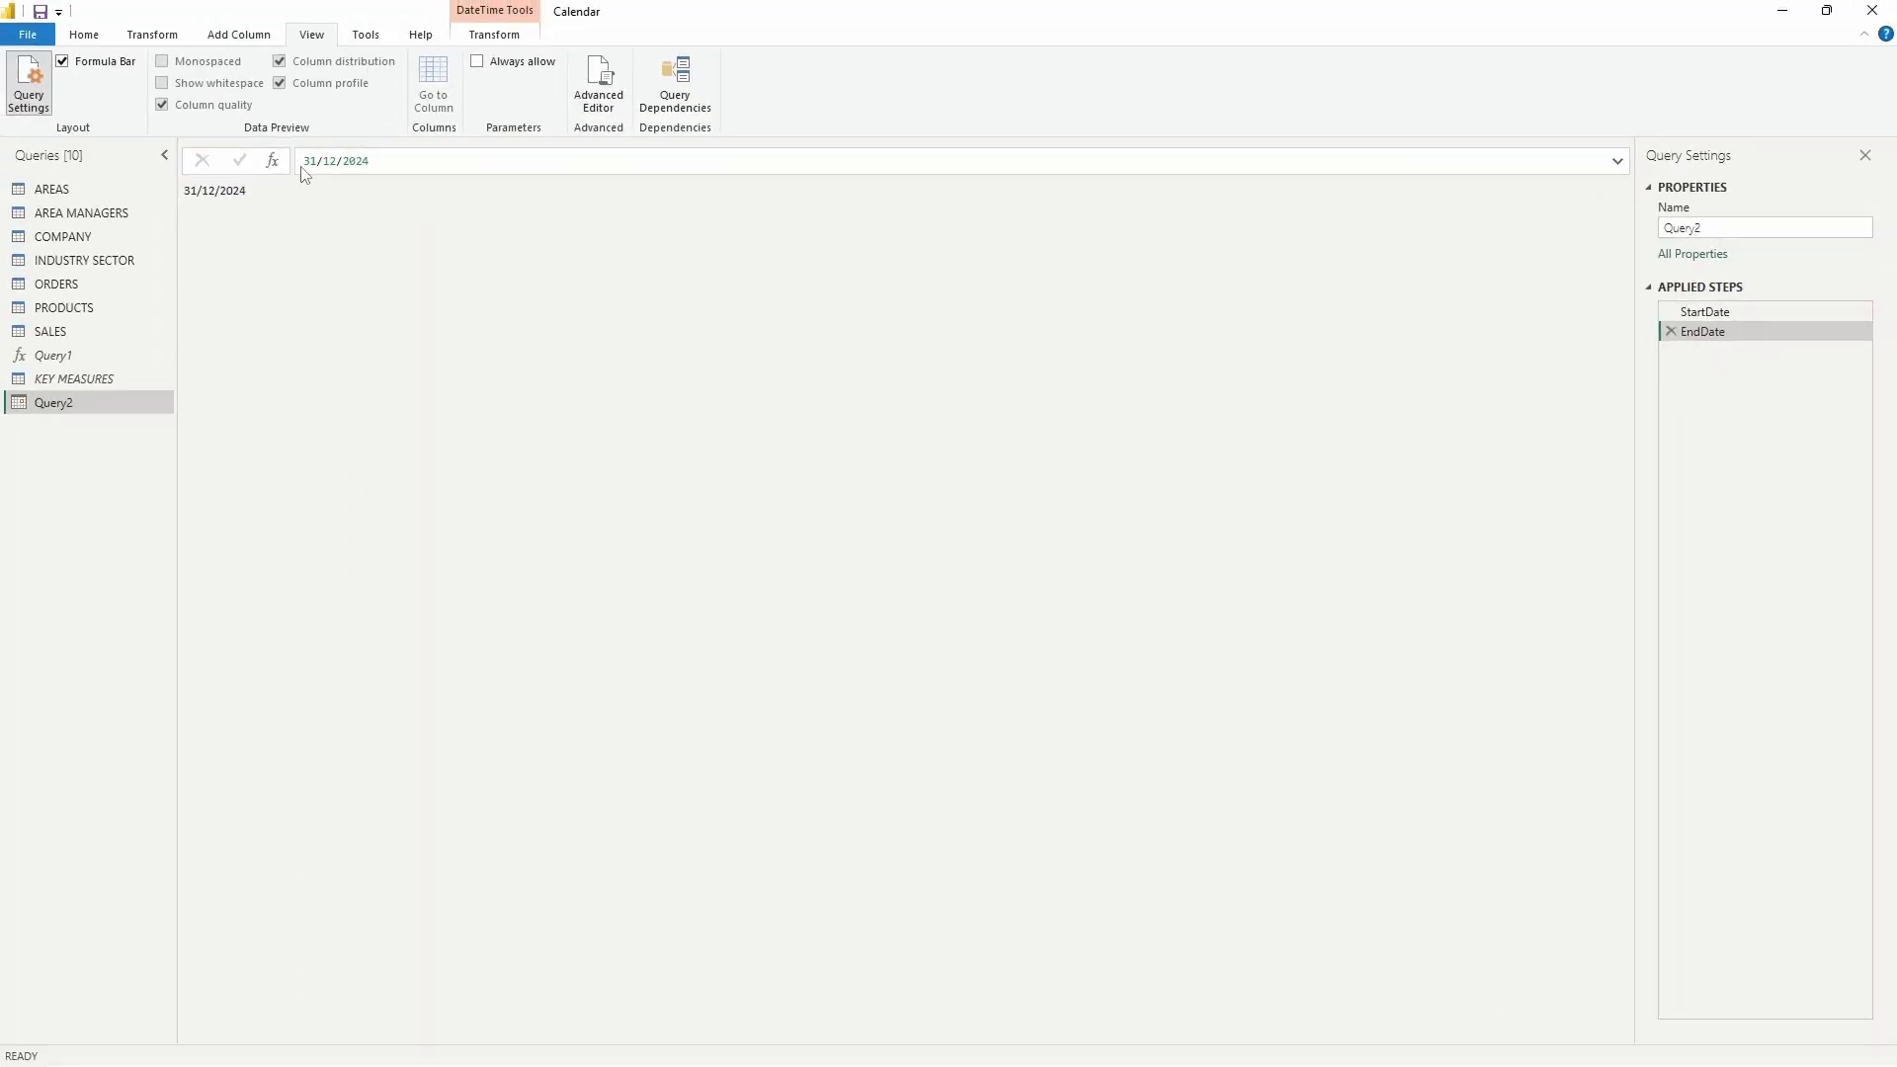
- Add a step = List.Dates(StartDate, Duration.Days(EndDate - StartDate), #duration(1,0,0,0))
{"action": "left_click", "coordinate": [271, 160]}
{"action": "left_click_drag", "start_coordinate": [378, 162], "coordinate": [246, 154]}
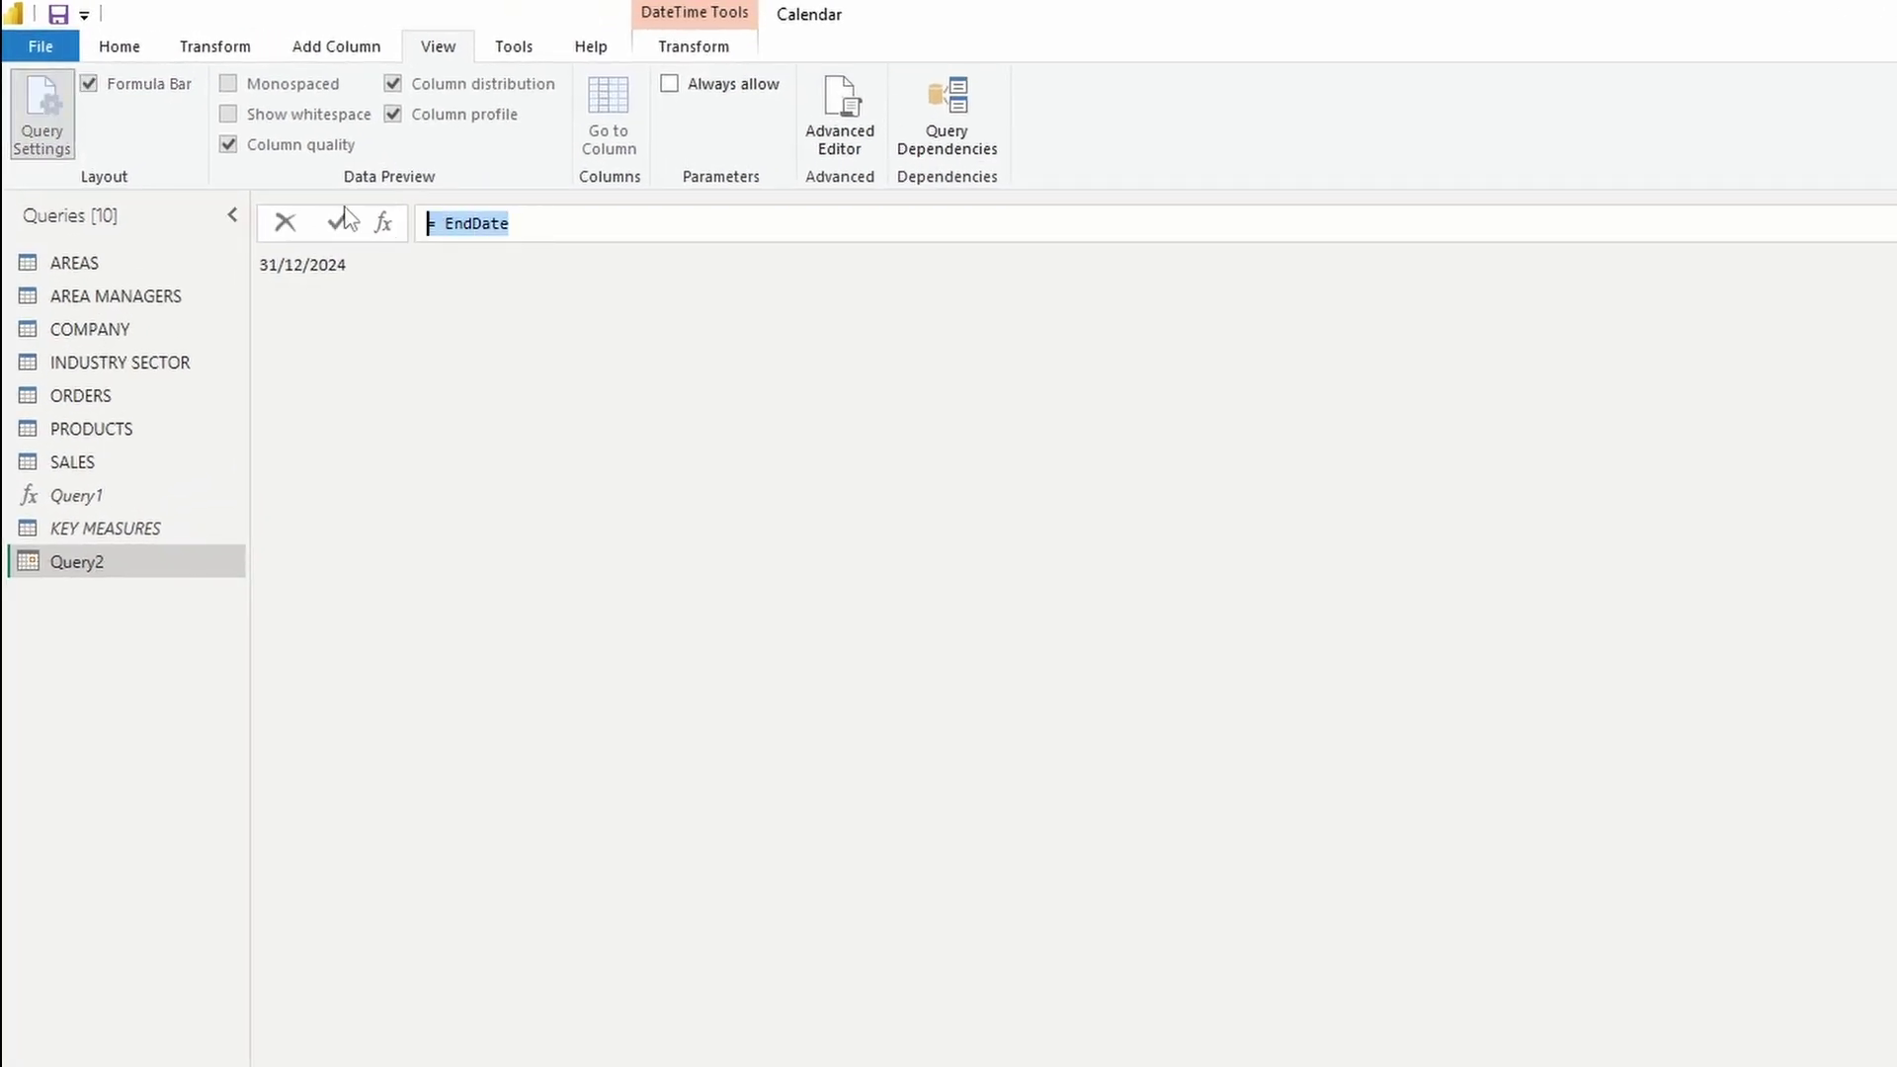
{"action": "type", "text": "= List.Dates"}
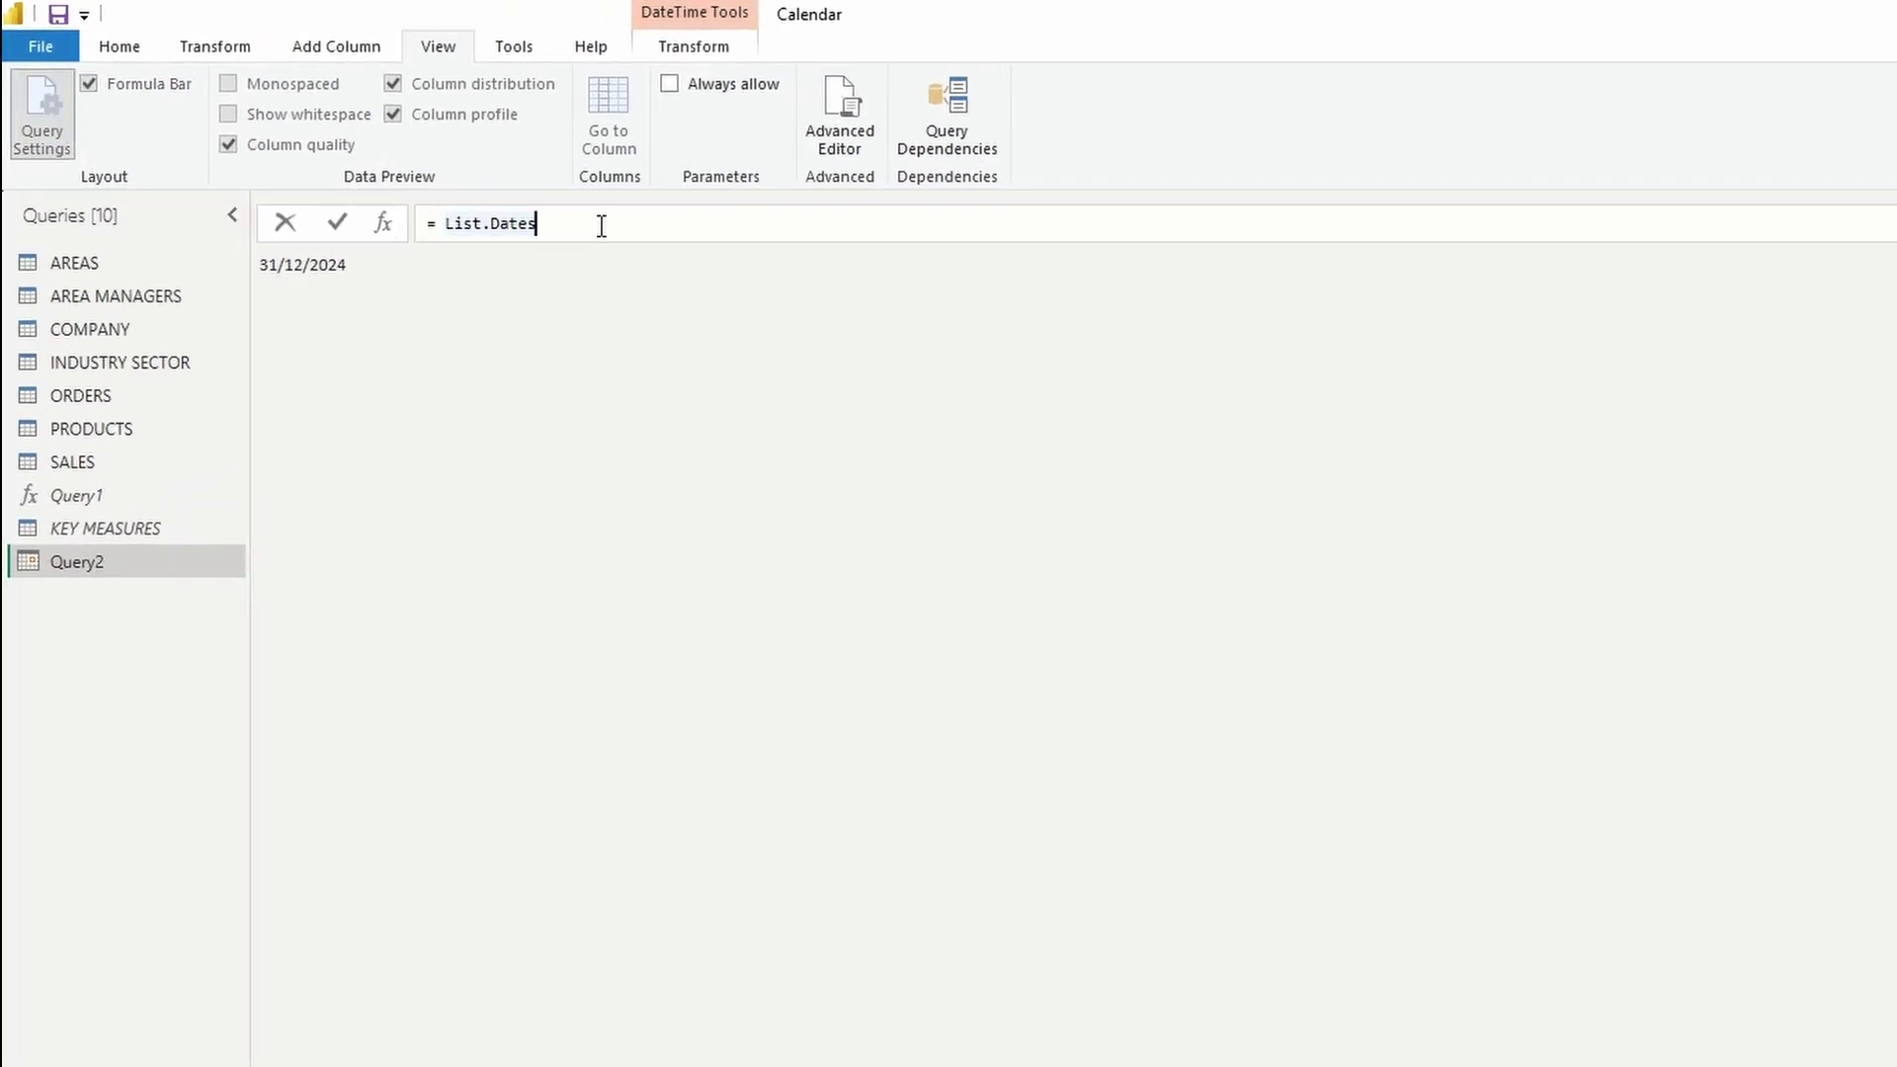
{"action": "type", "text": "("}
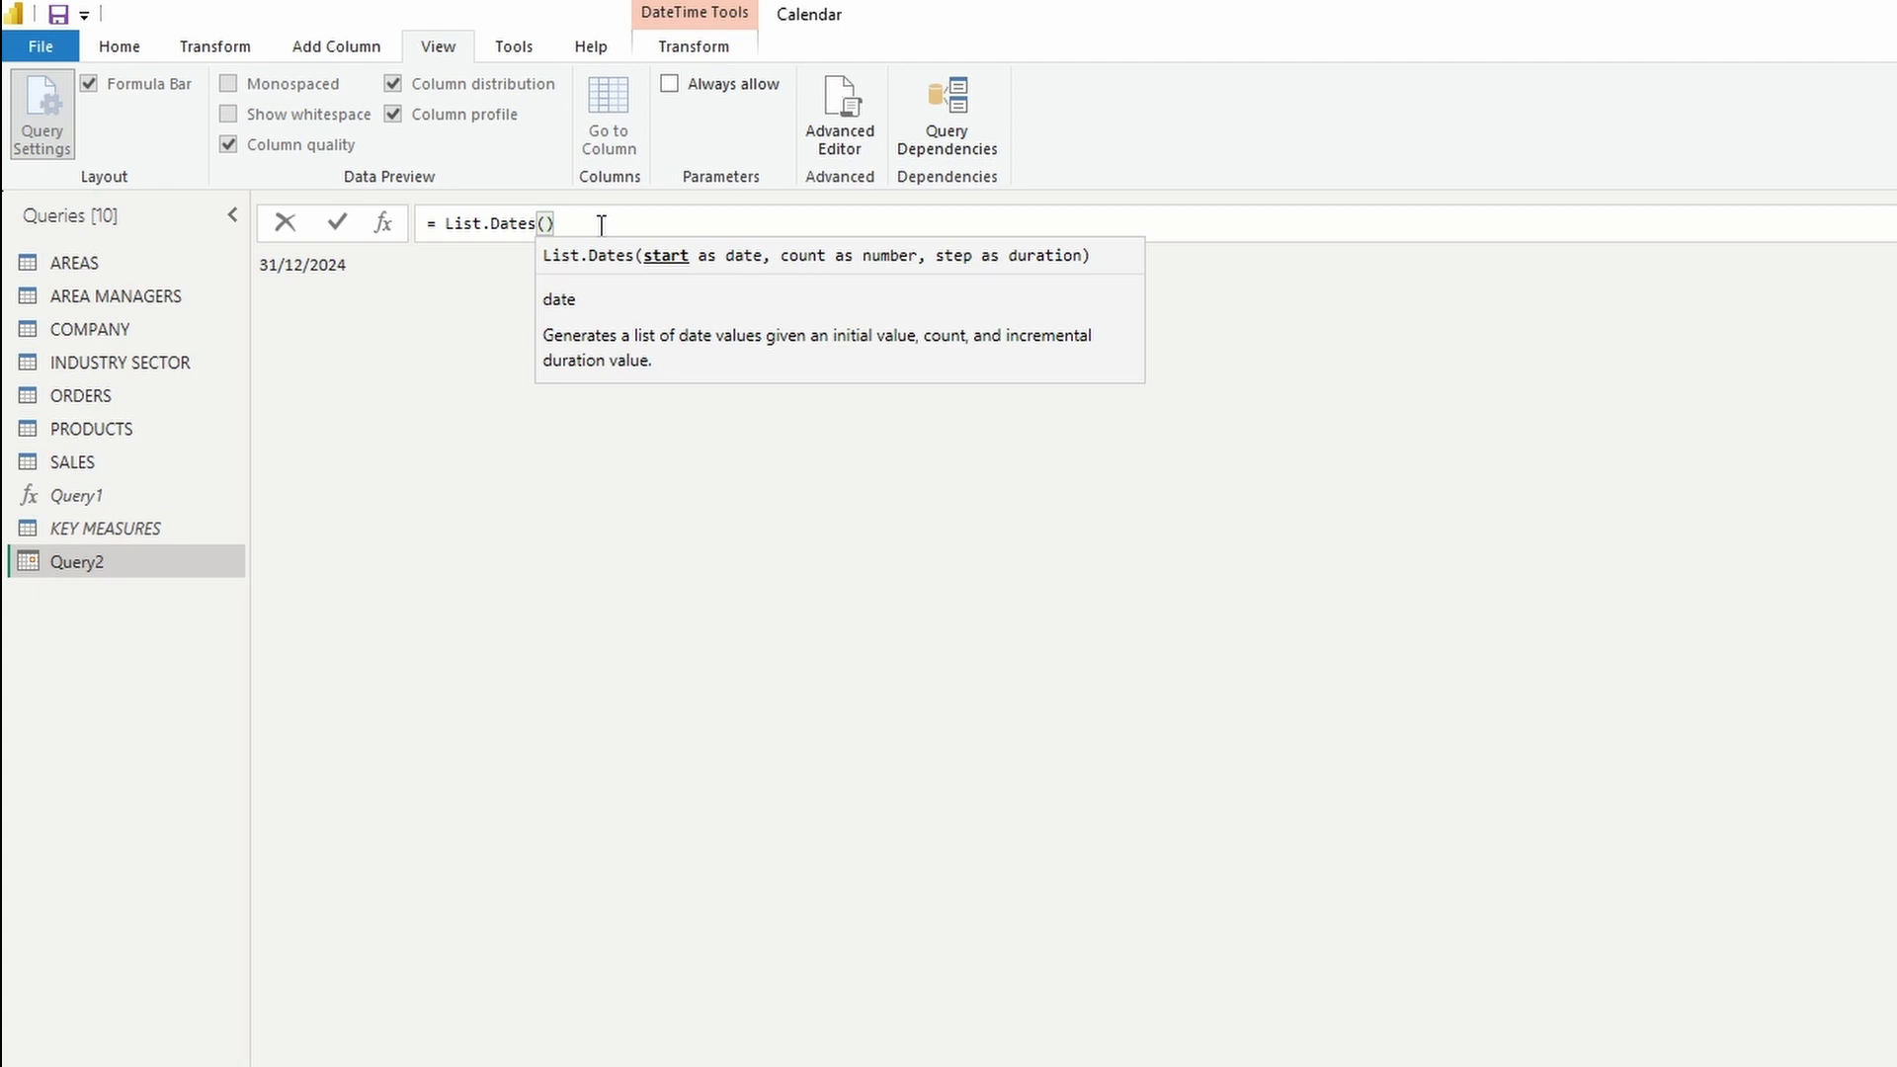
{"action": "type", "text": "Sta"}
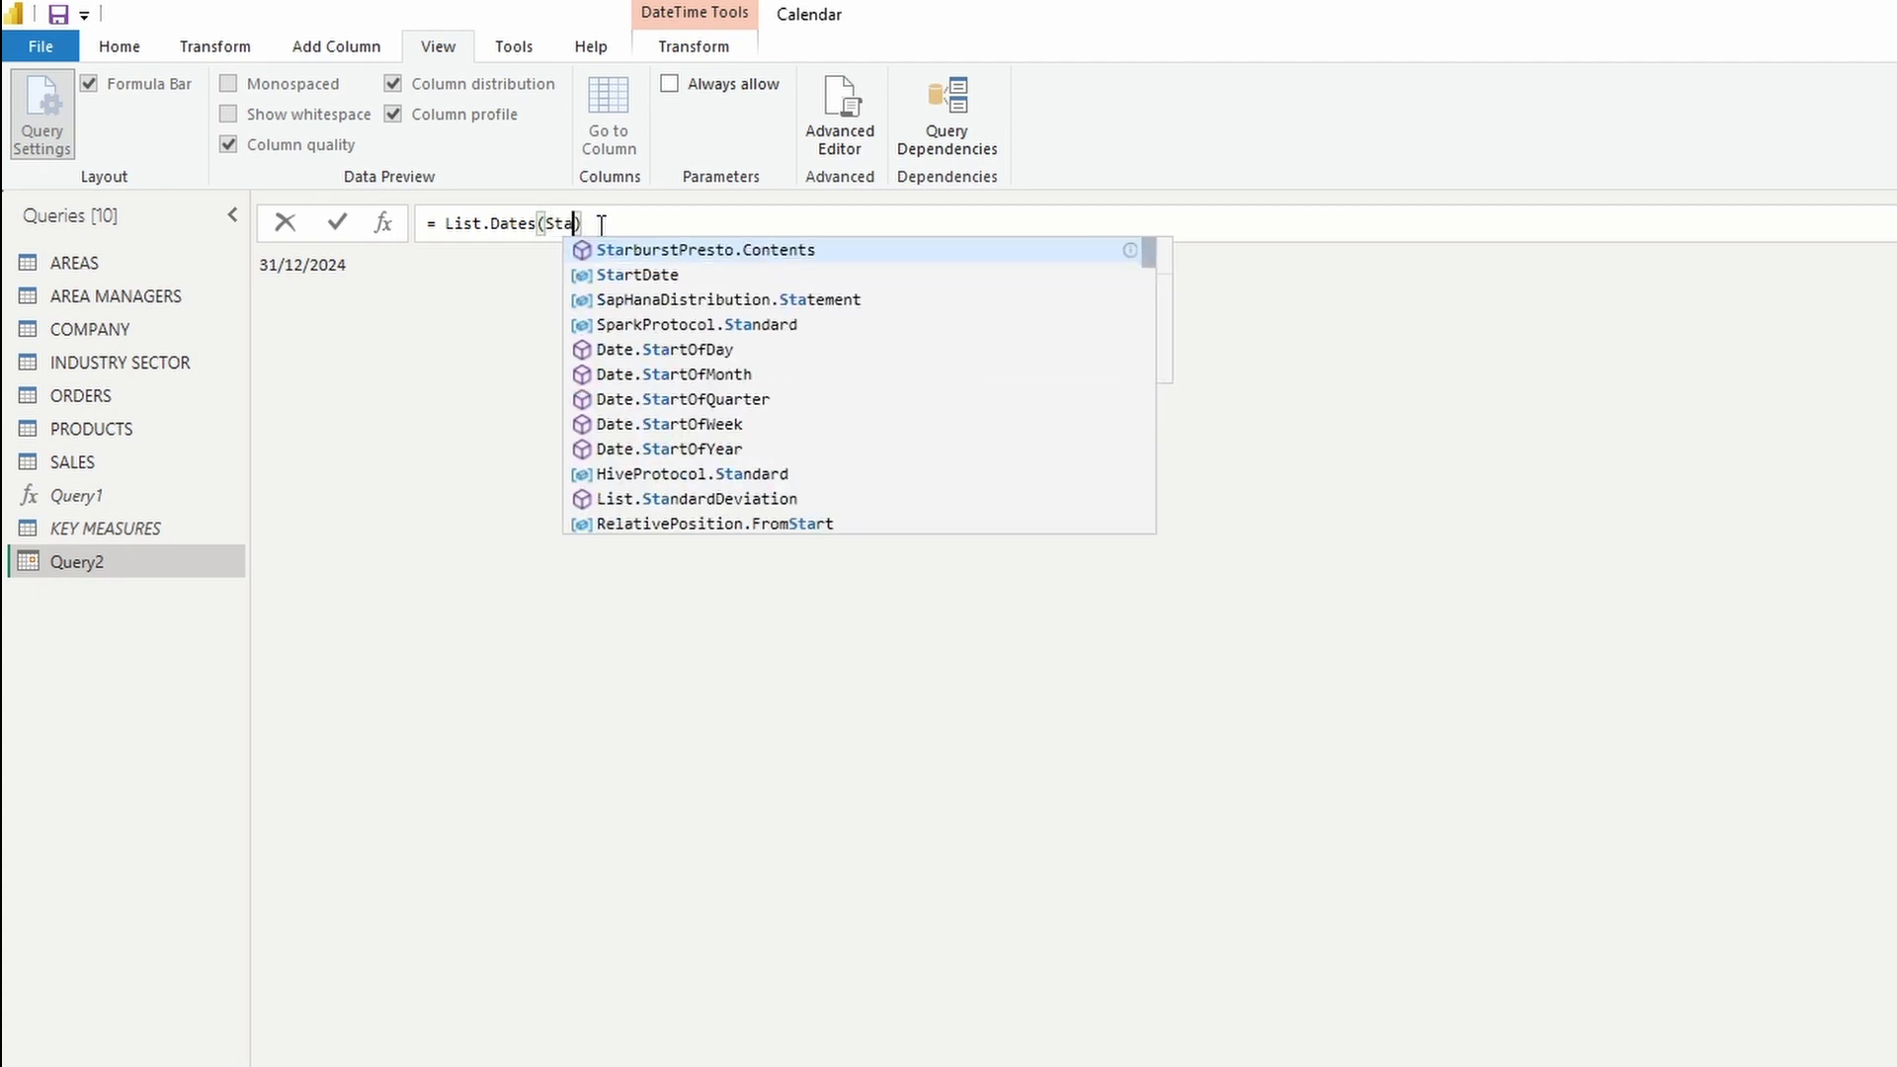
{"action": "type", "text": "rtDate"}
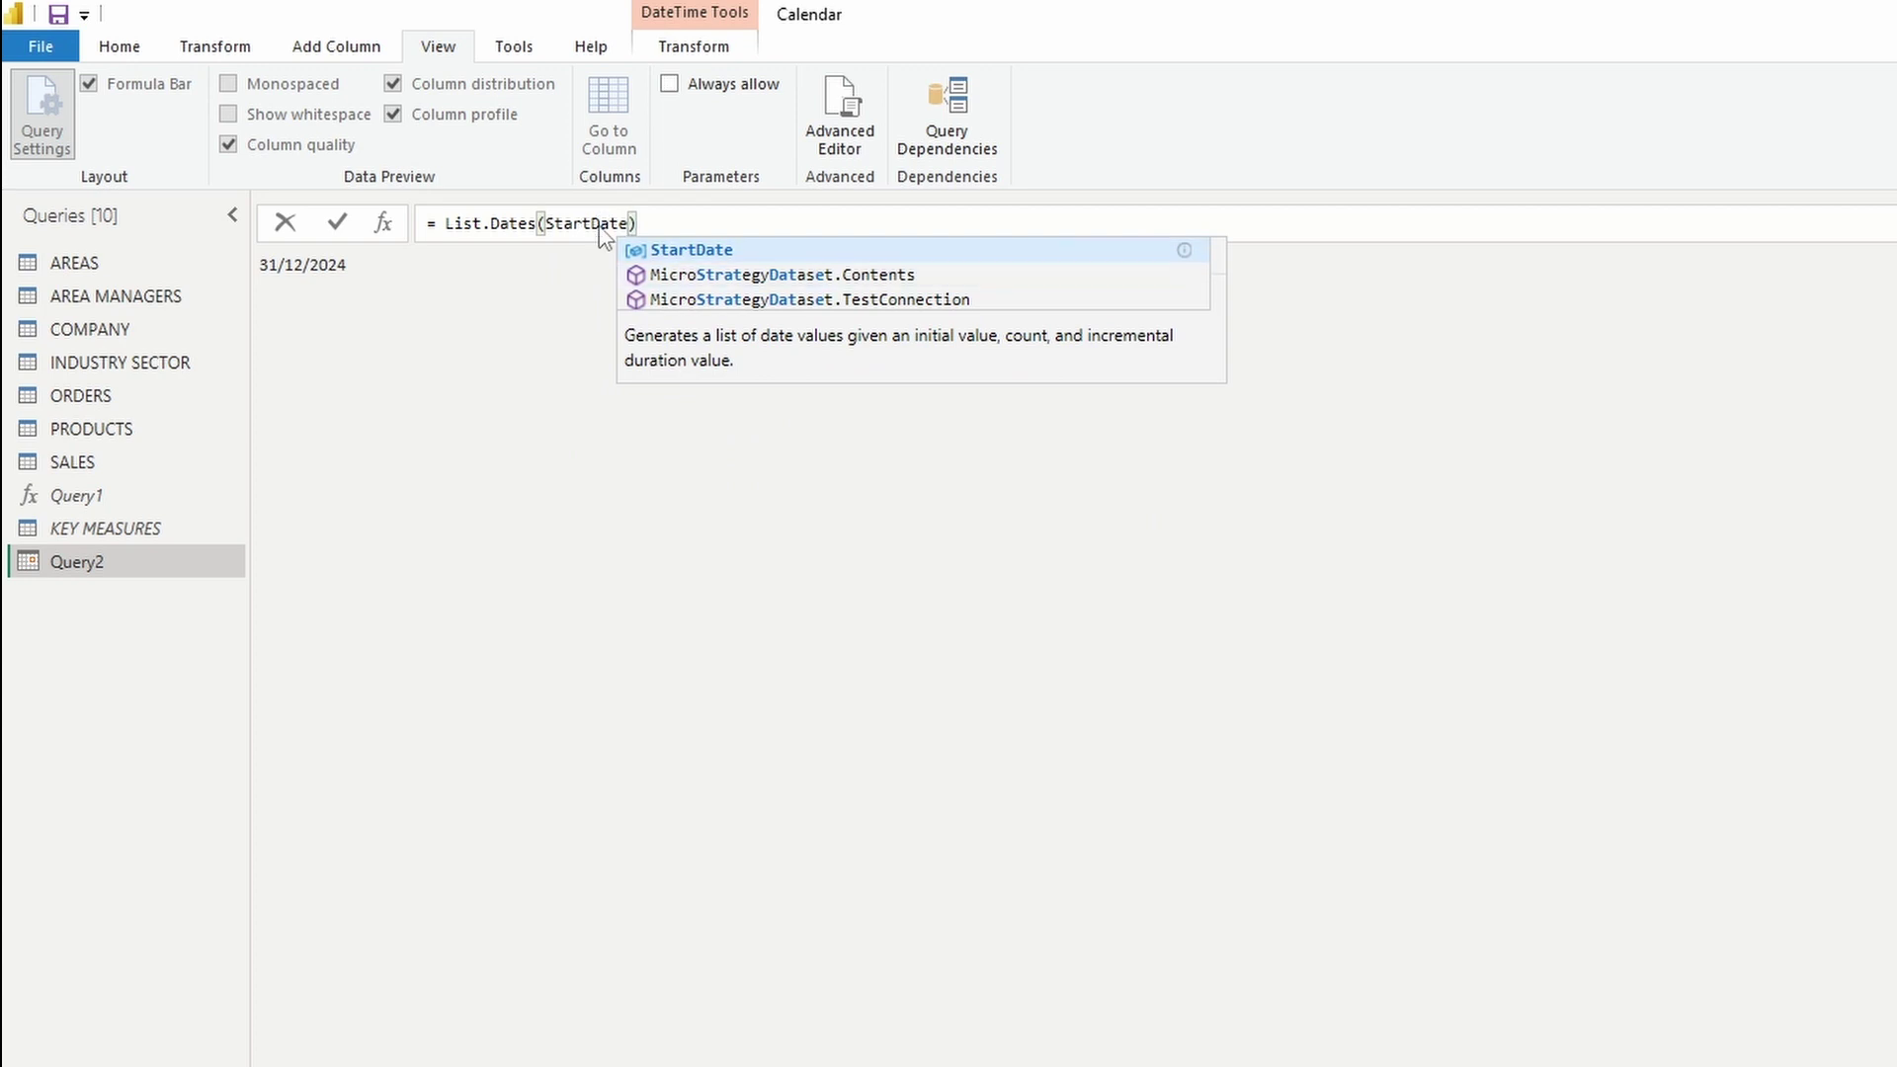
{"action": "type", "text": ", Durat"}
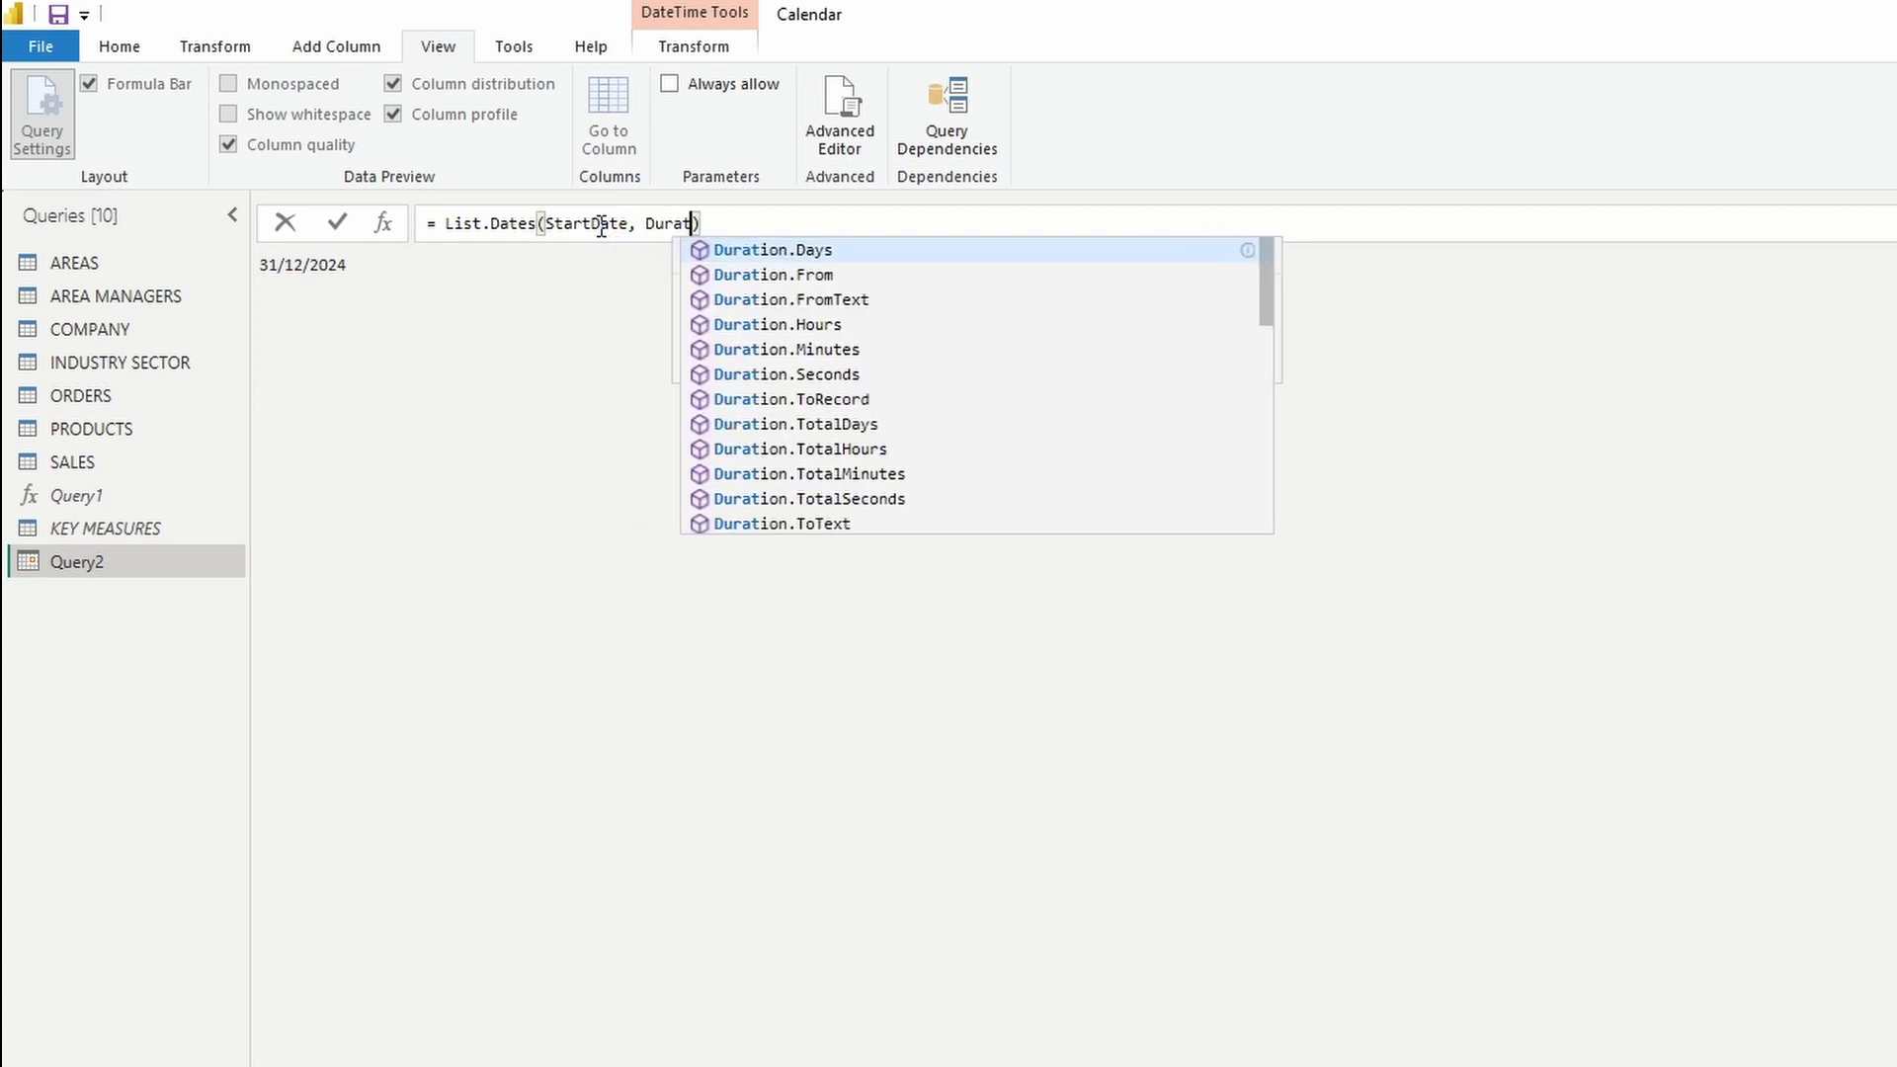
{"action": "type", "text": "ion"}
{"action": "key", "text": "Tab"}
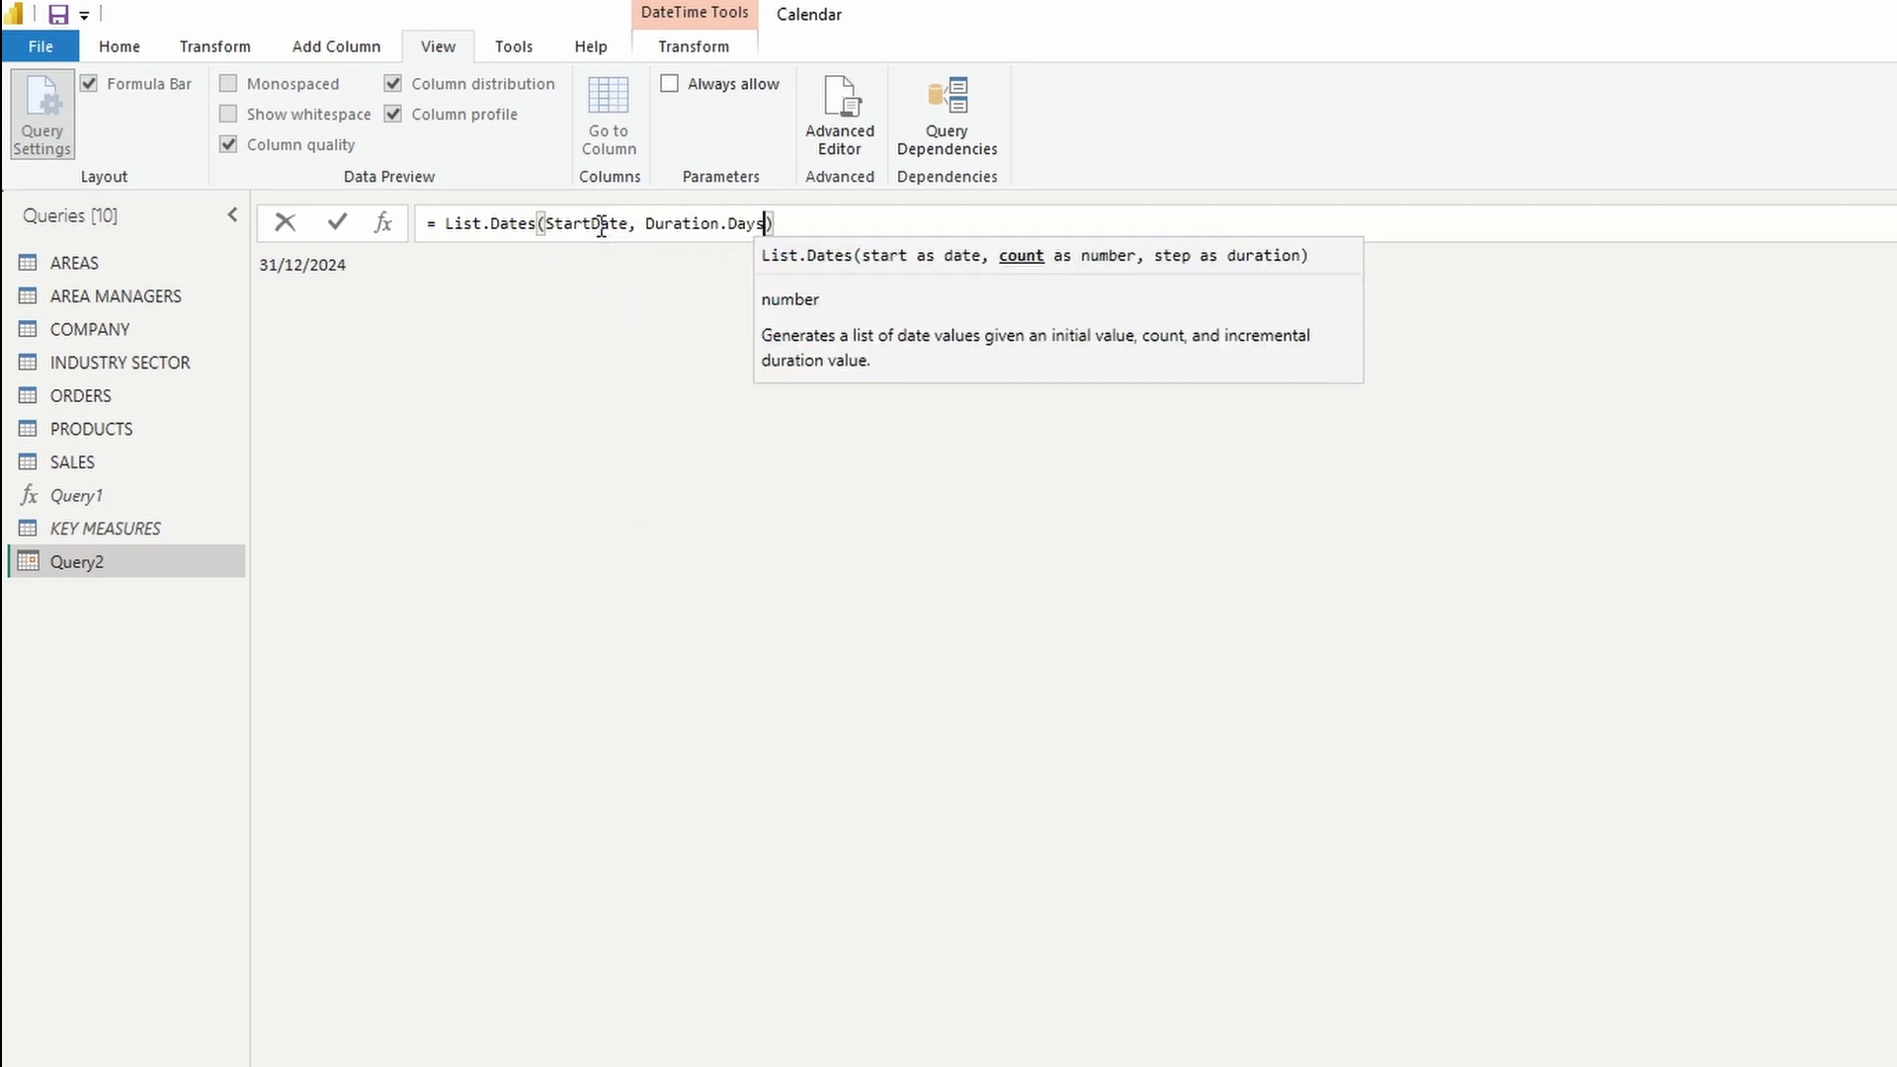
{"action": "type", "text": "(End"}
{"action": "key", "text": "Tab"}
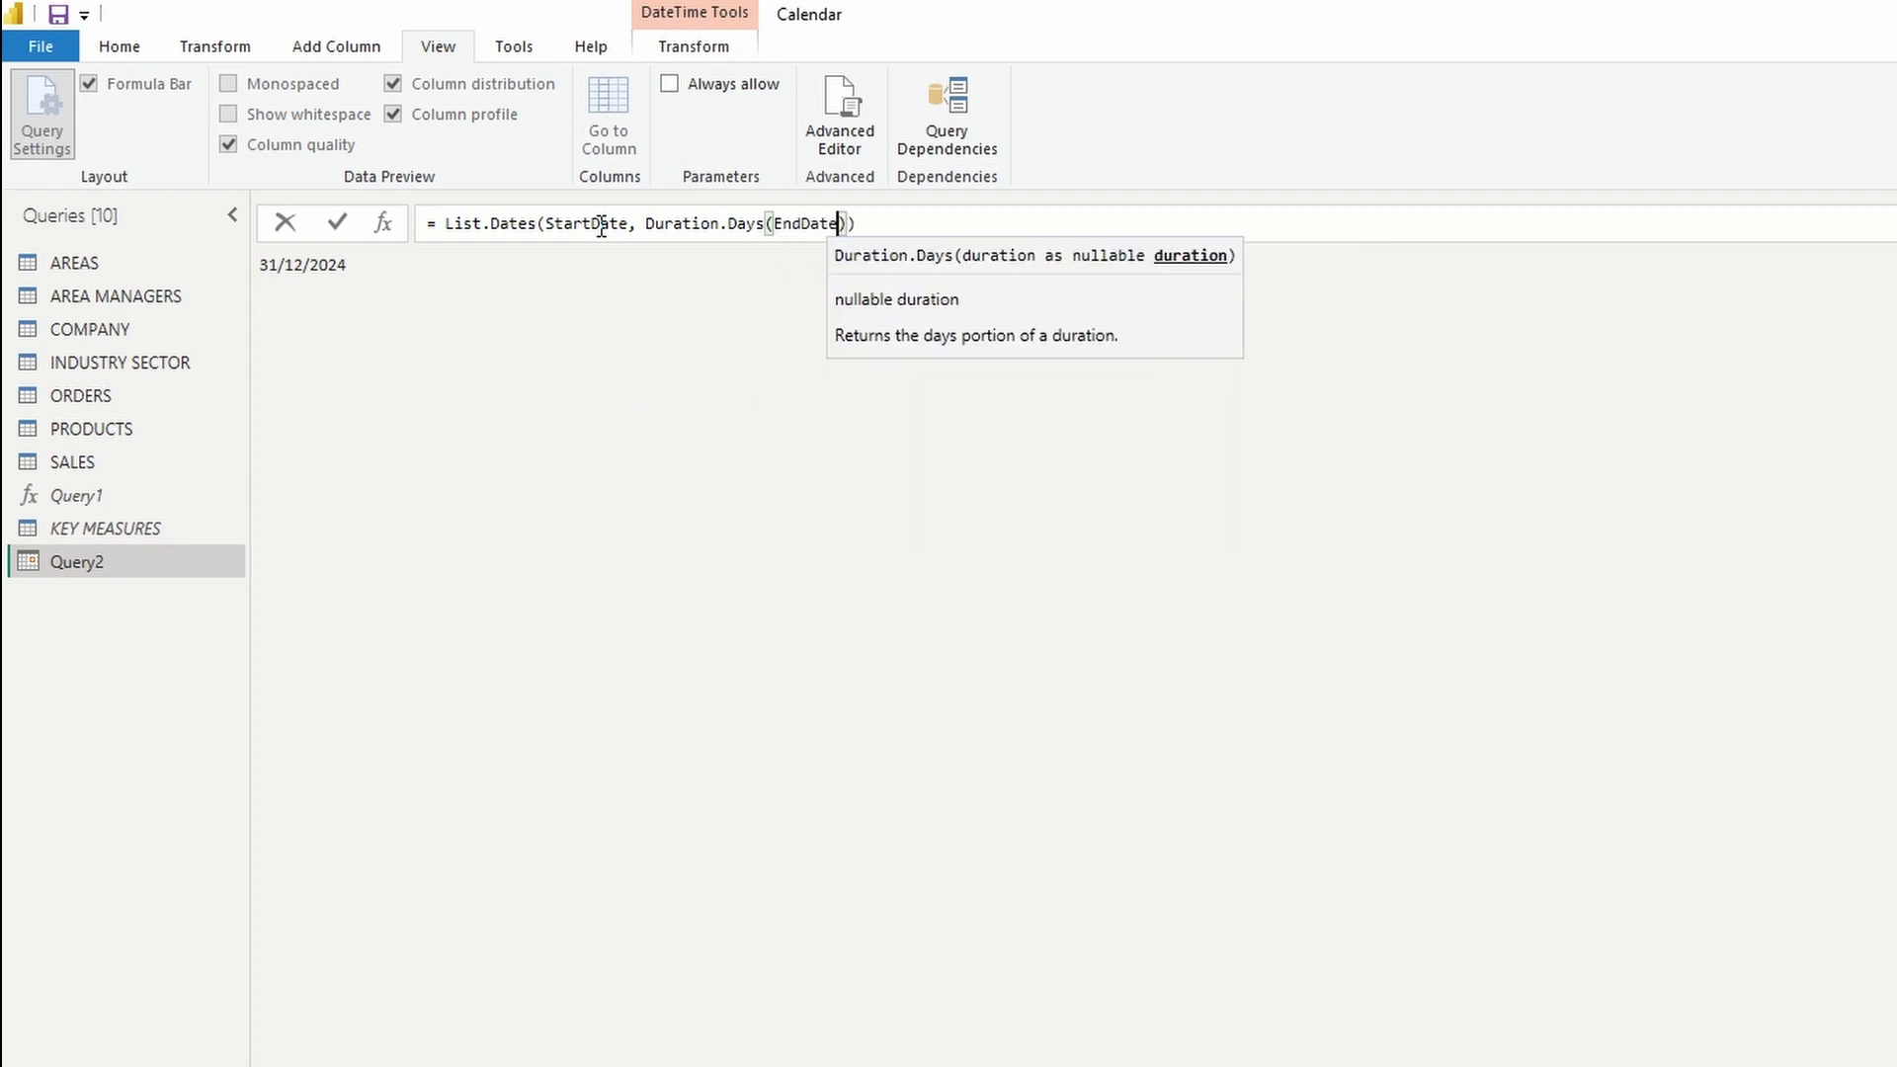
{"action": "type", "text": "- "}
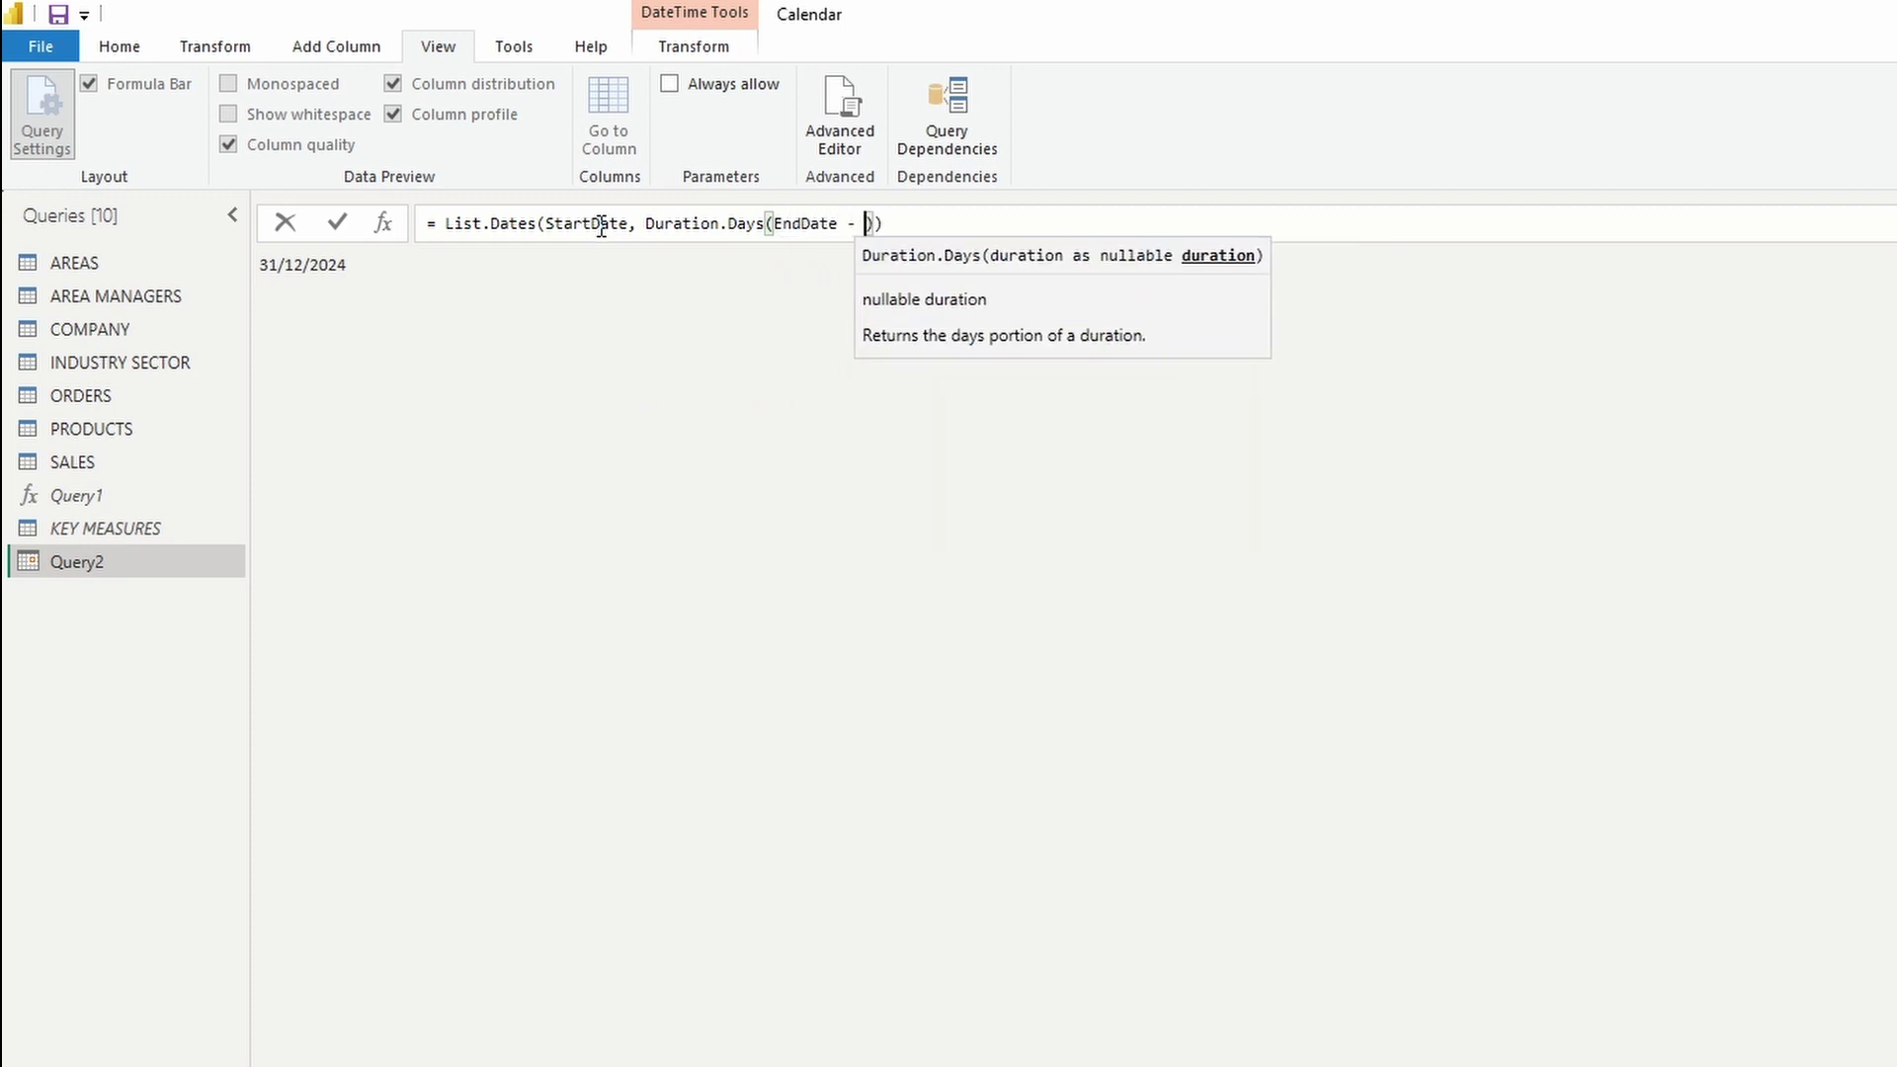
{"action": "type", "text": "Start"}
{"action": "key", "text": "Tab"}
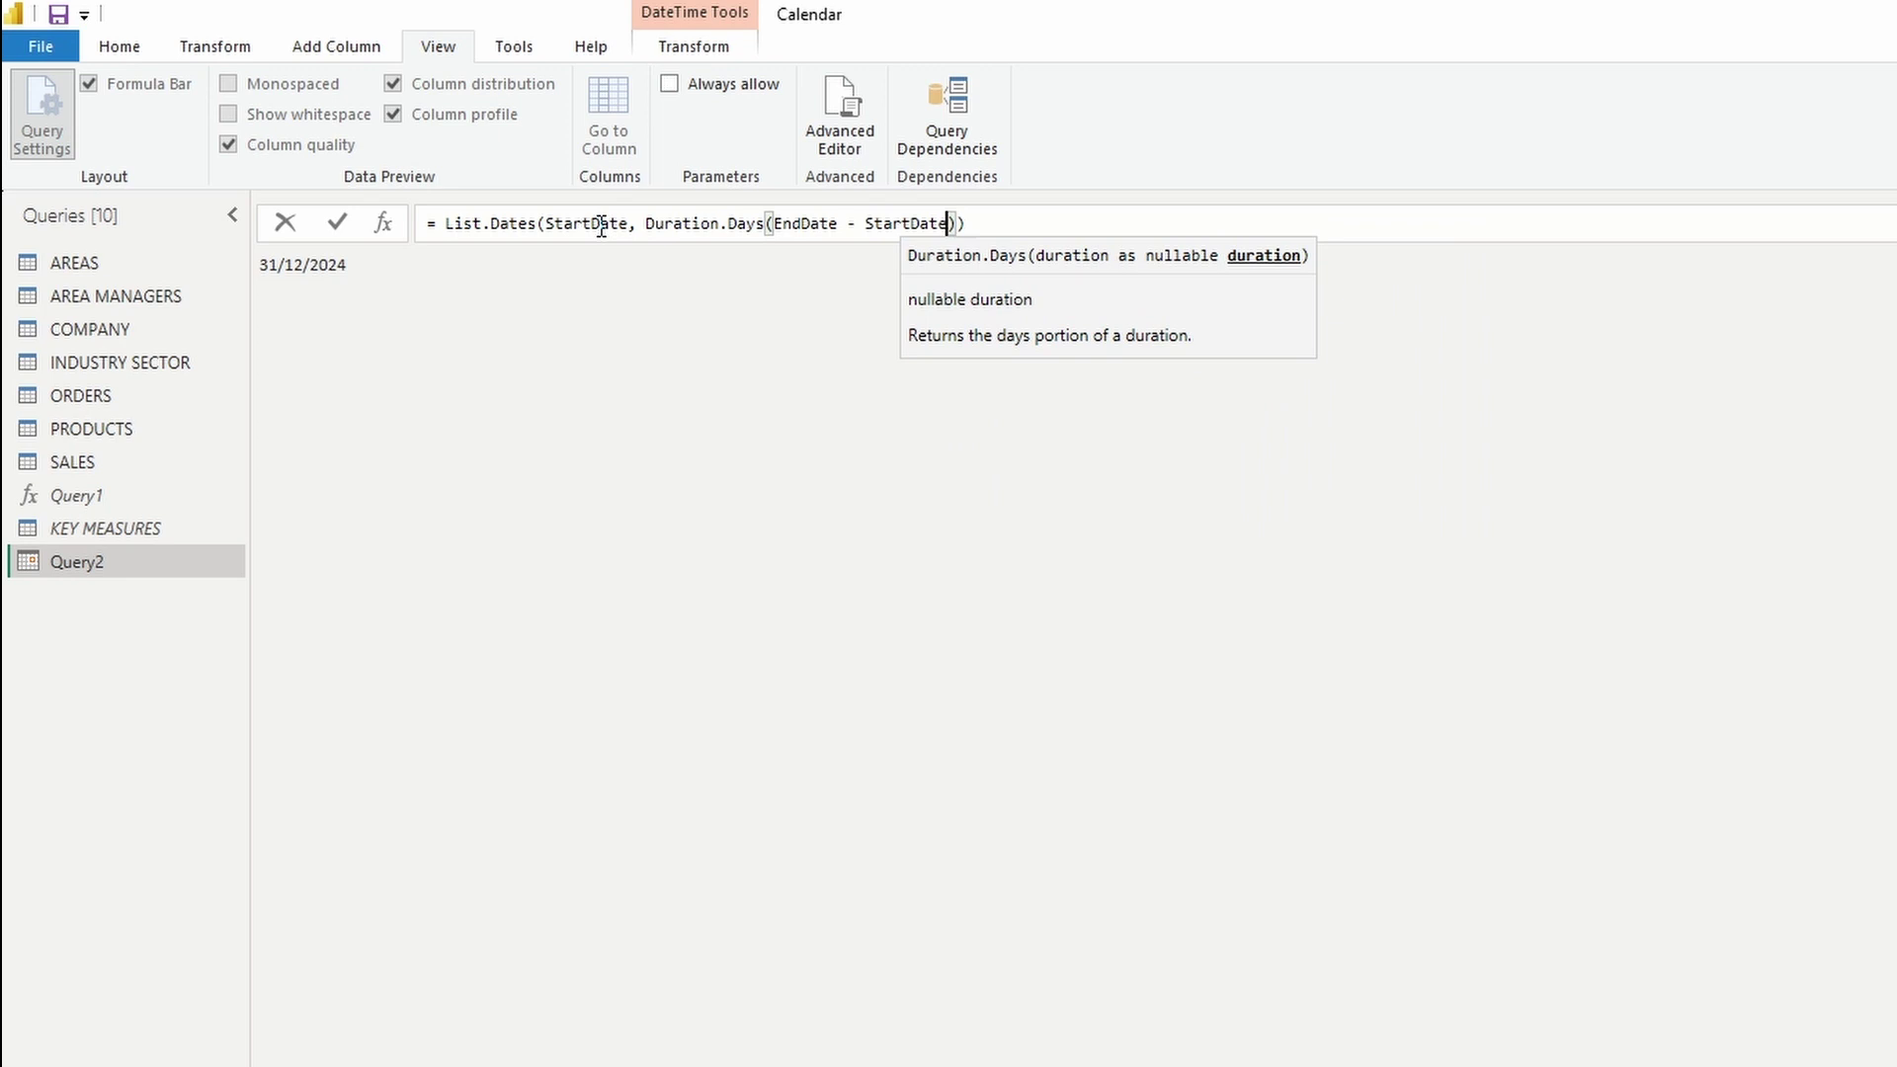
{"action": "type", "text": "), "}
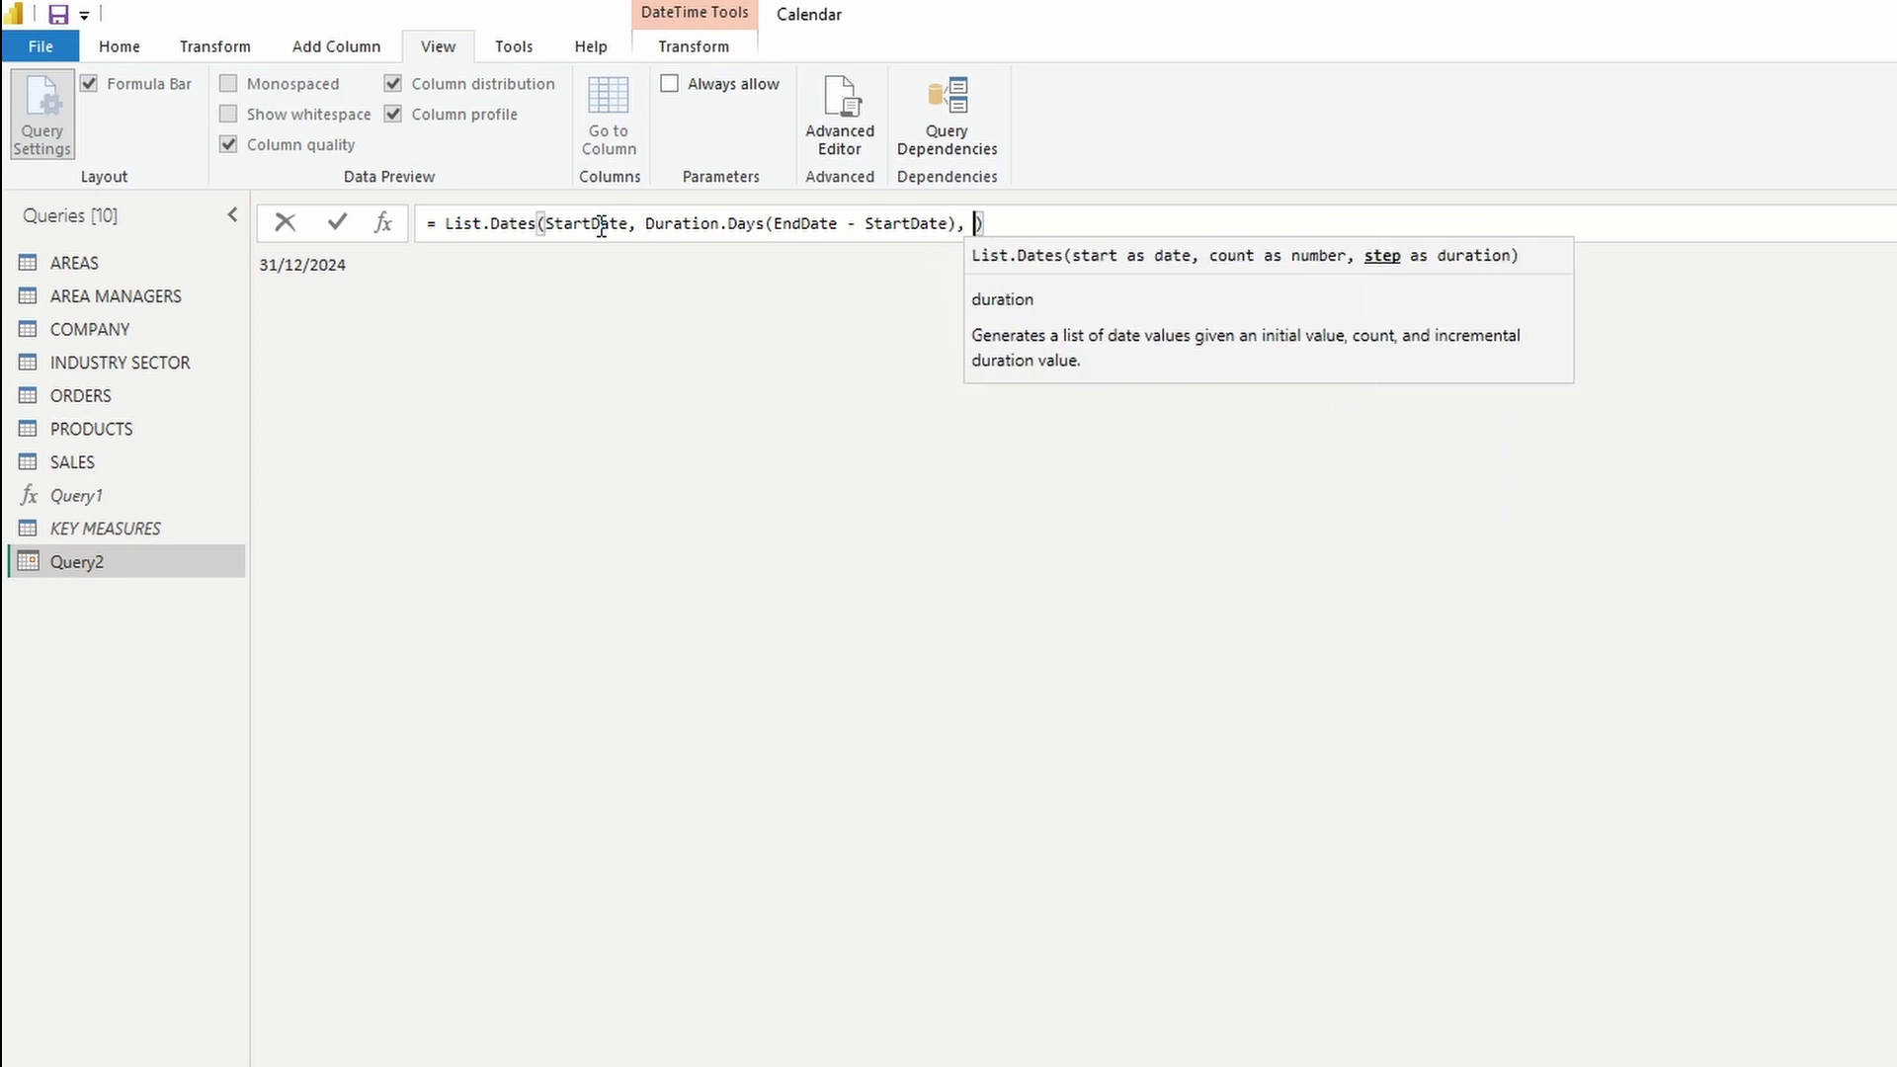
{"action": "type", "text": "#duration"}
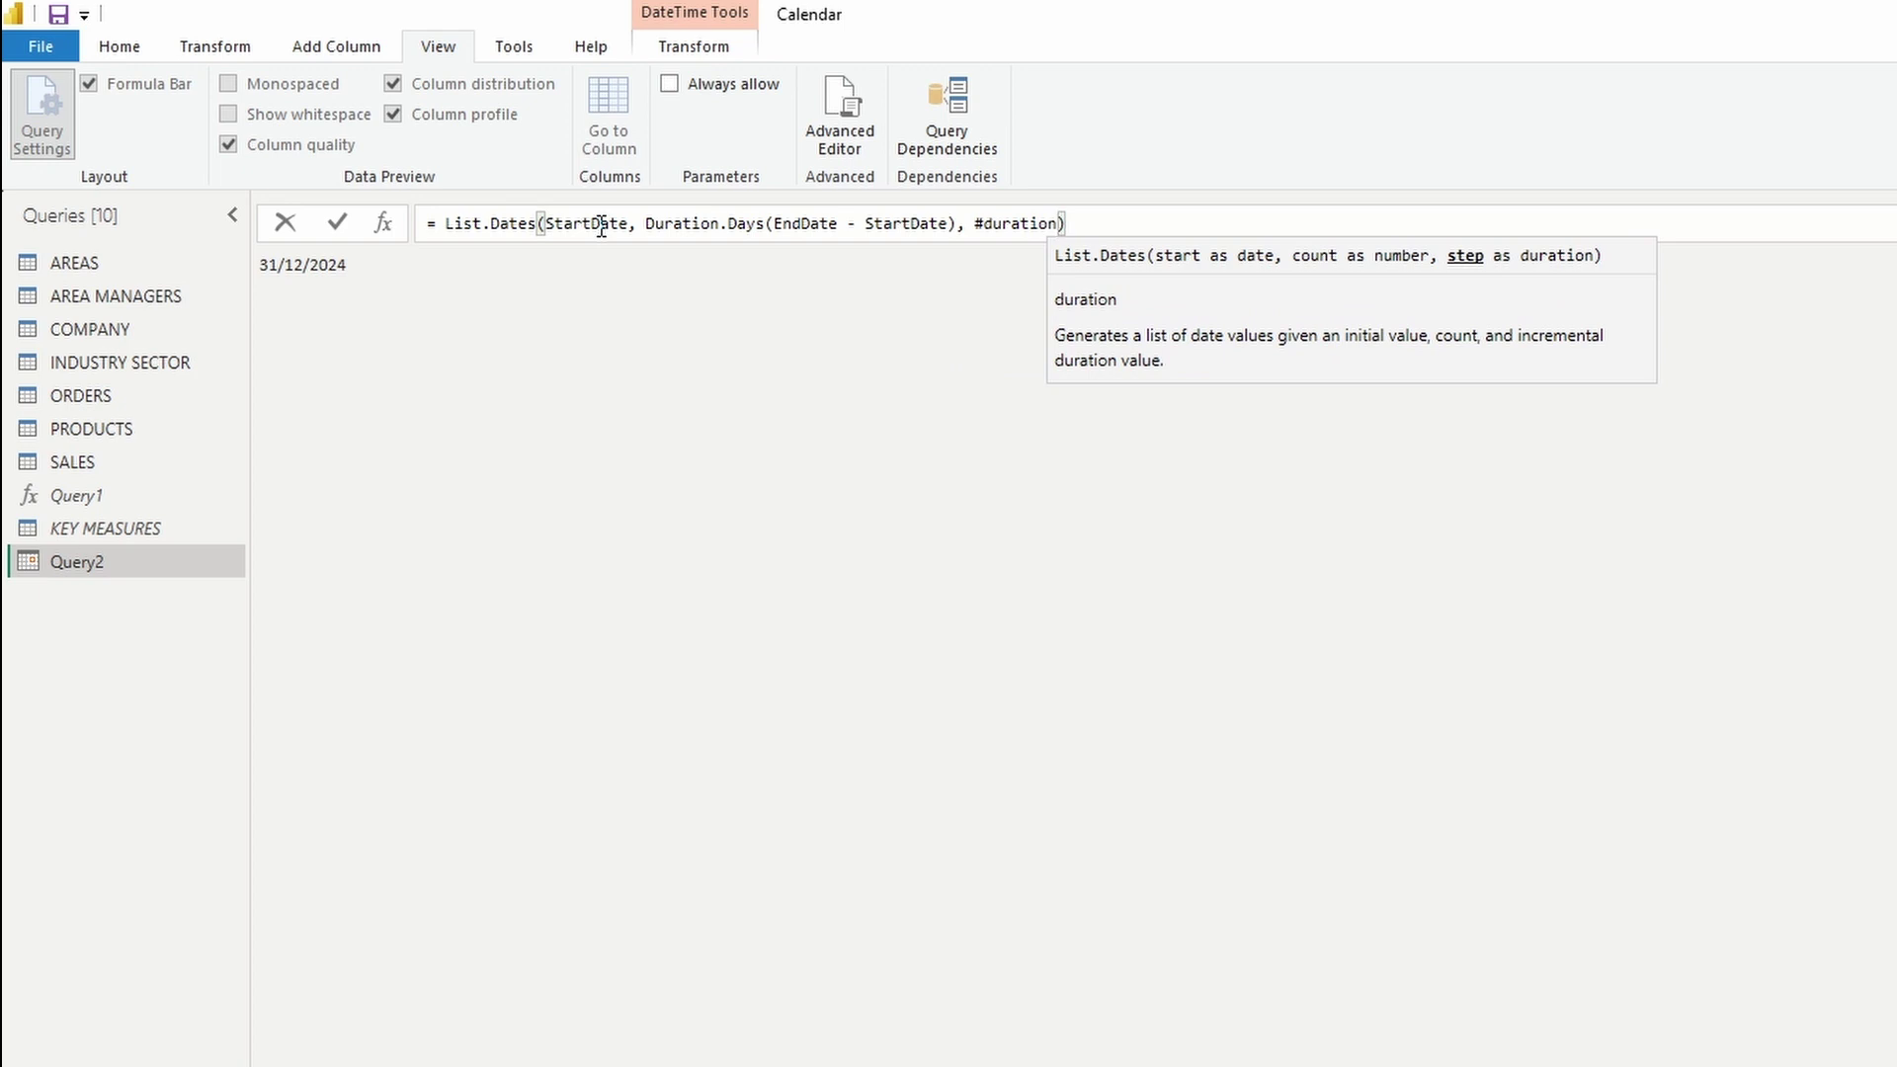
{"action": "type", "text": "(1"}
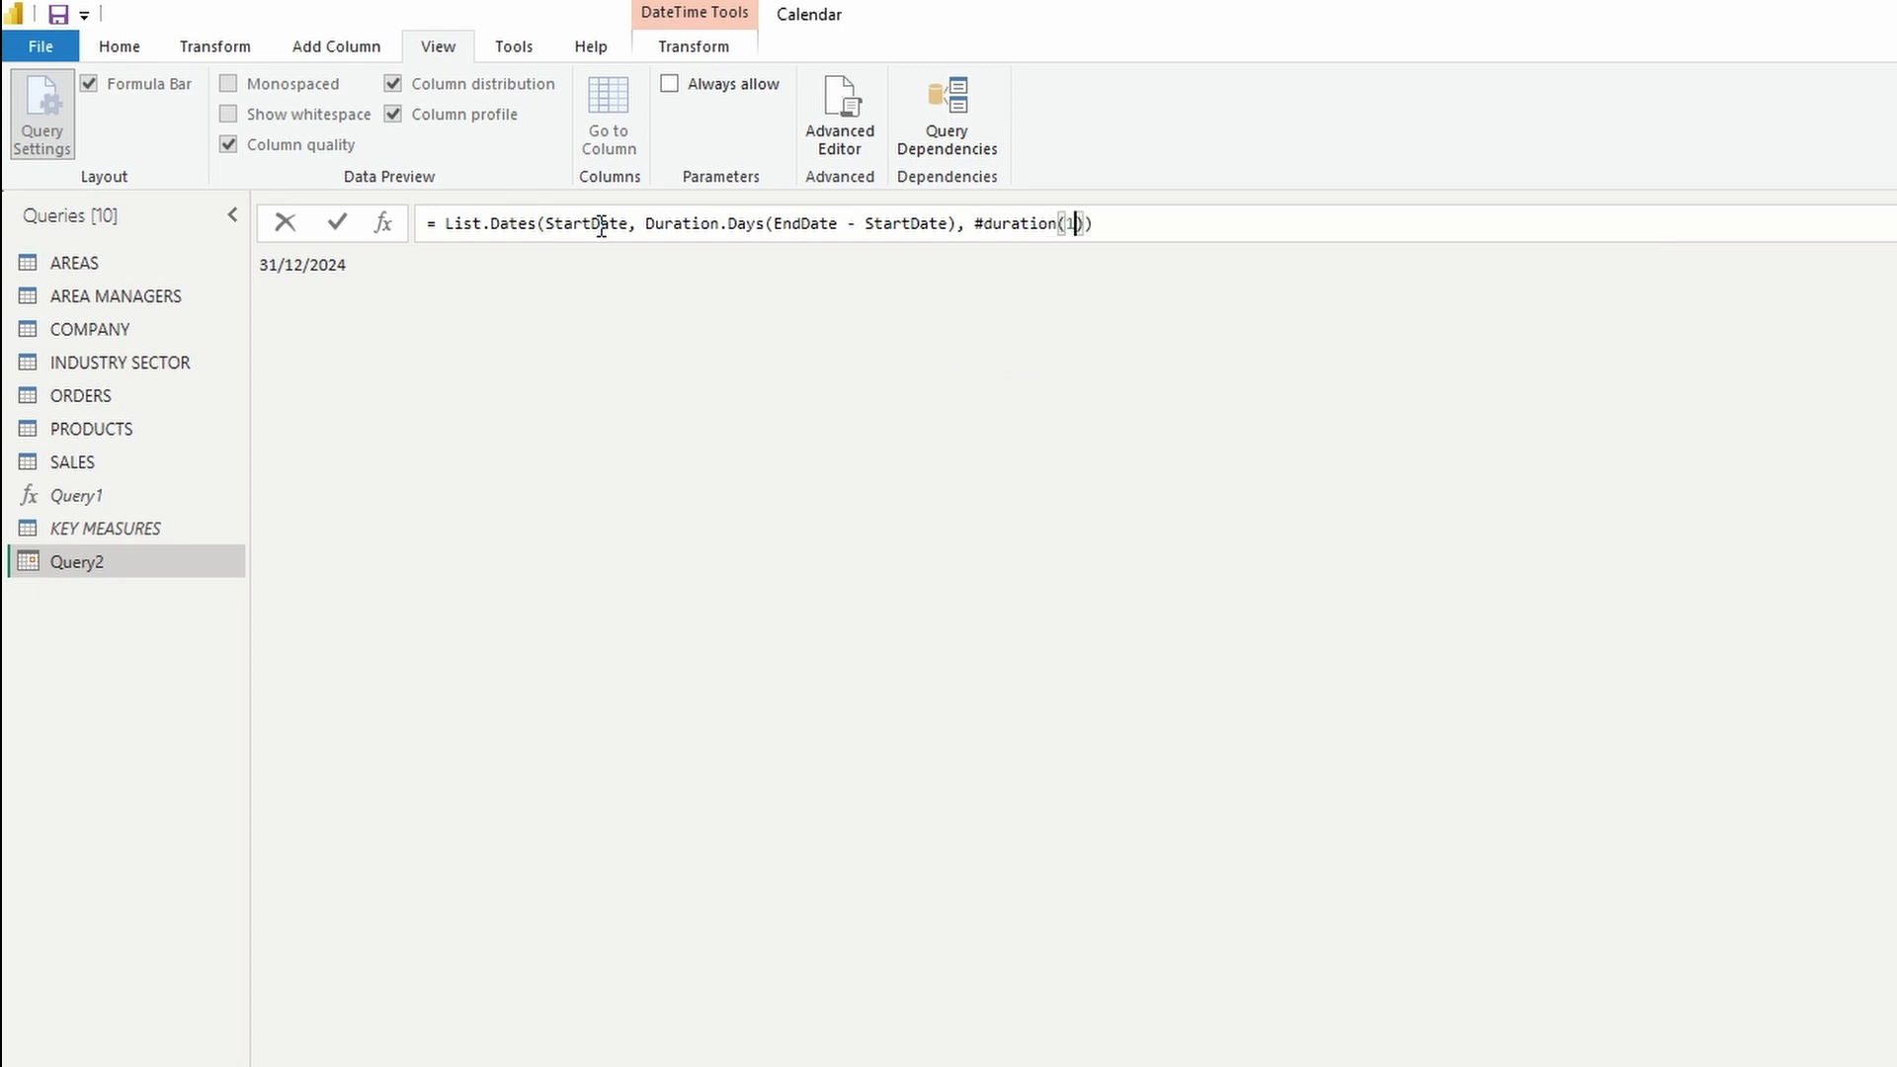
{"action": "type", "text": ",0,0"}
{"action": "type", "text": ",0"}
{"action": "key", "text": "Return"}
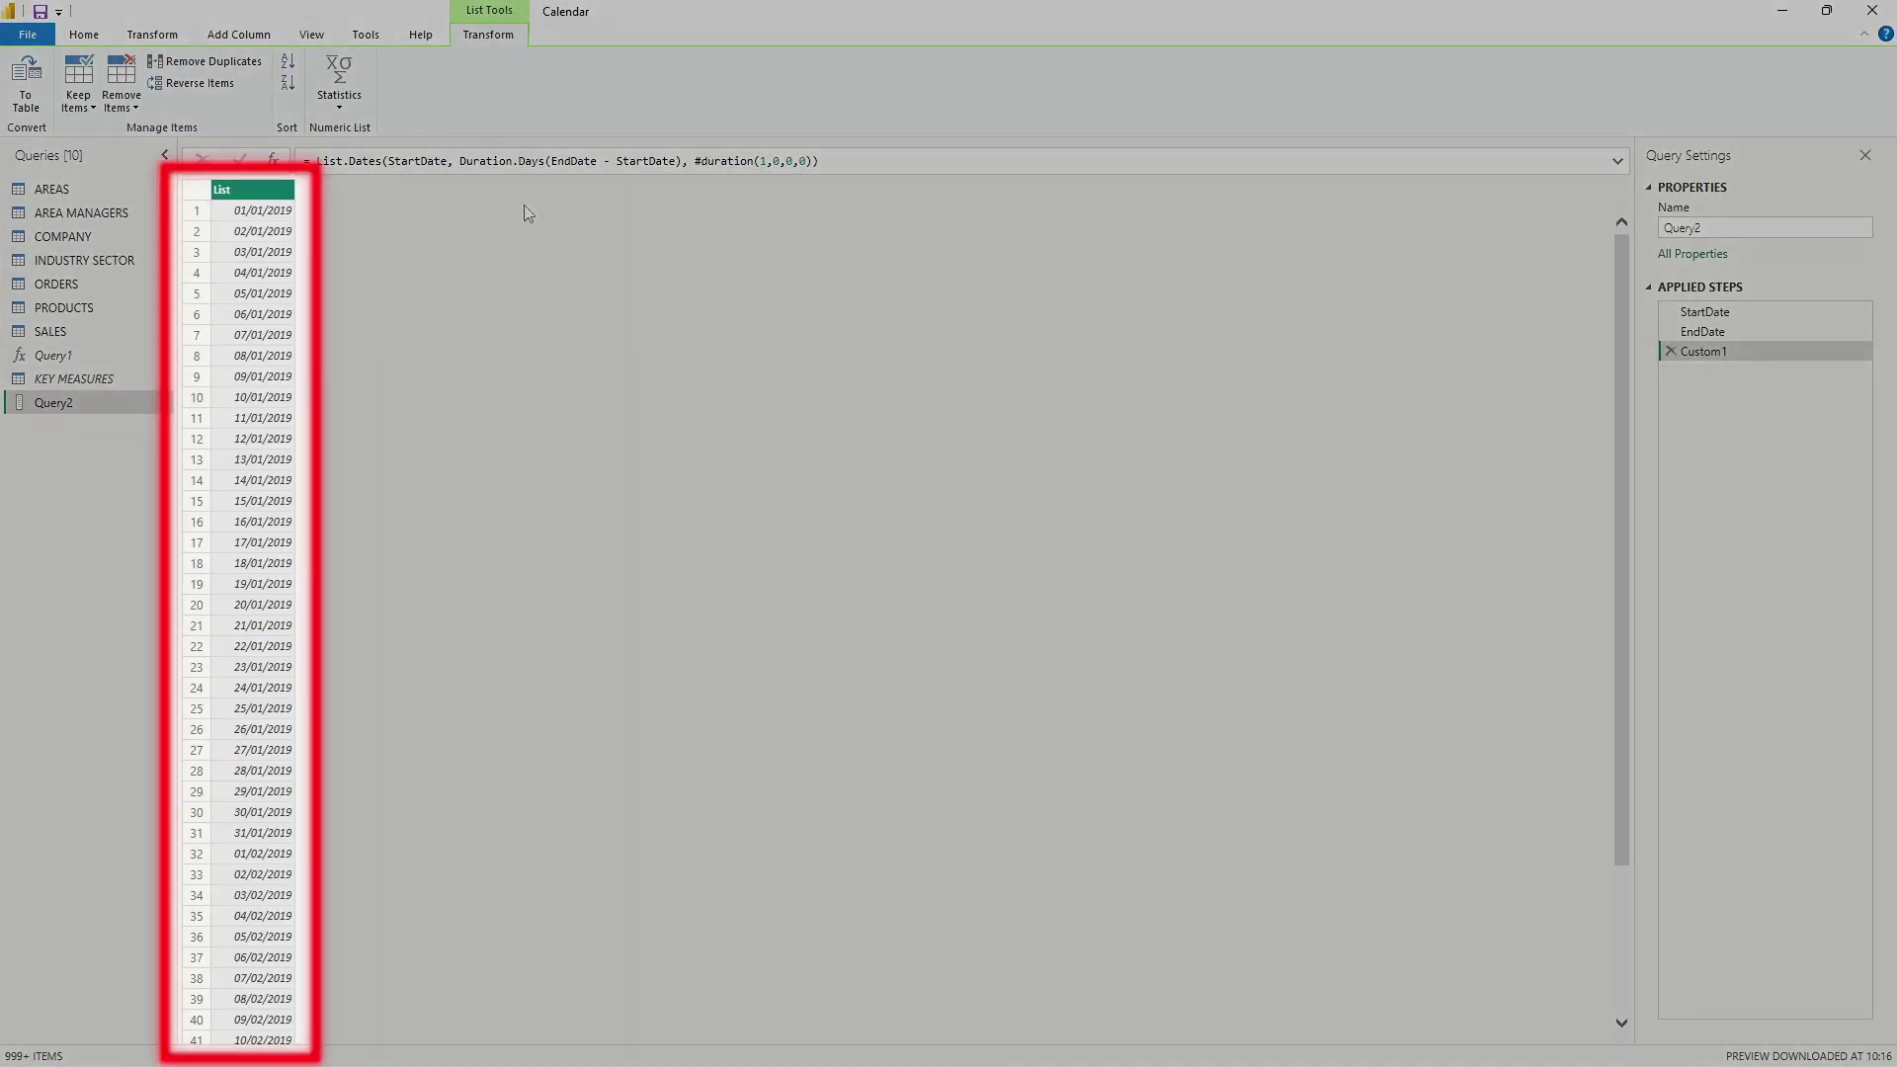
- Change the query name in Query Settings from Query2 to CALENDAR 3
{"action": "scroll", "coordinate": [521, 214], "scroll_direction": "down", "scroll_amount": 20}
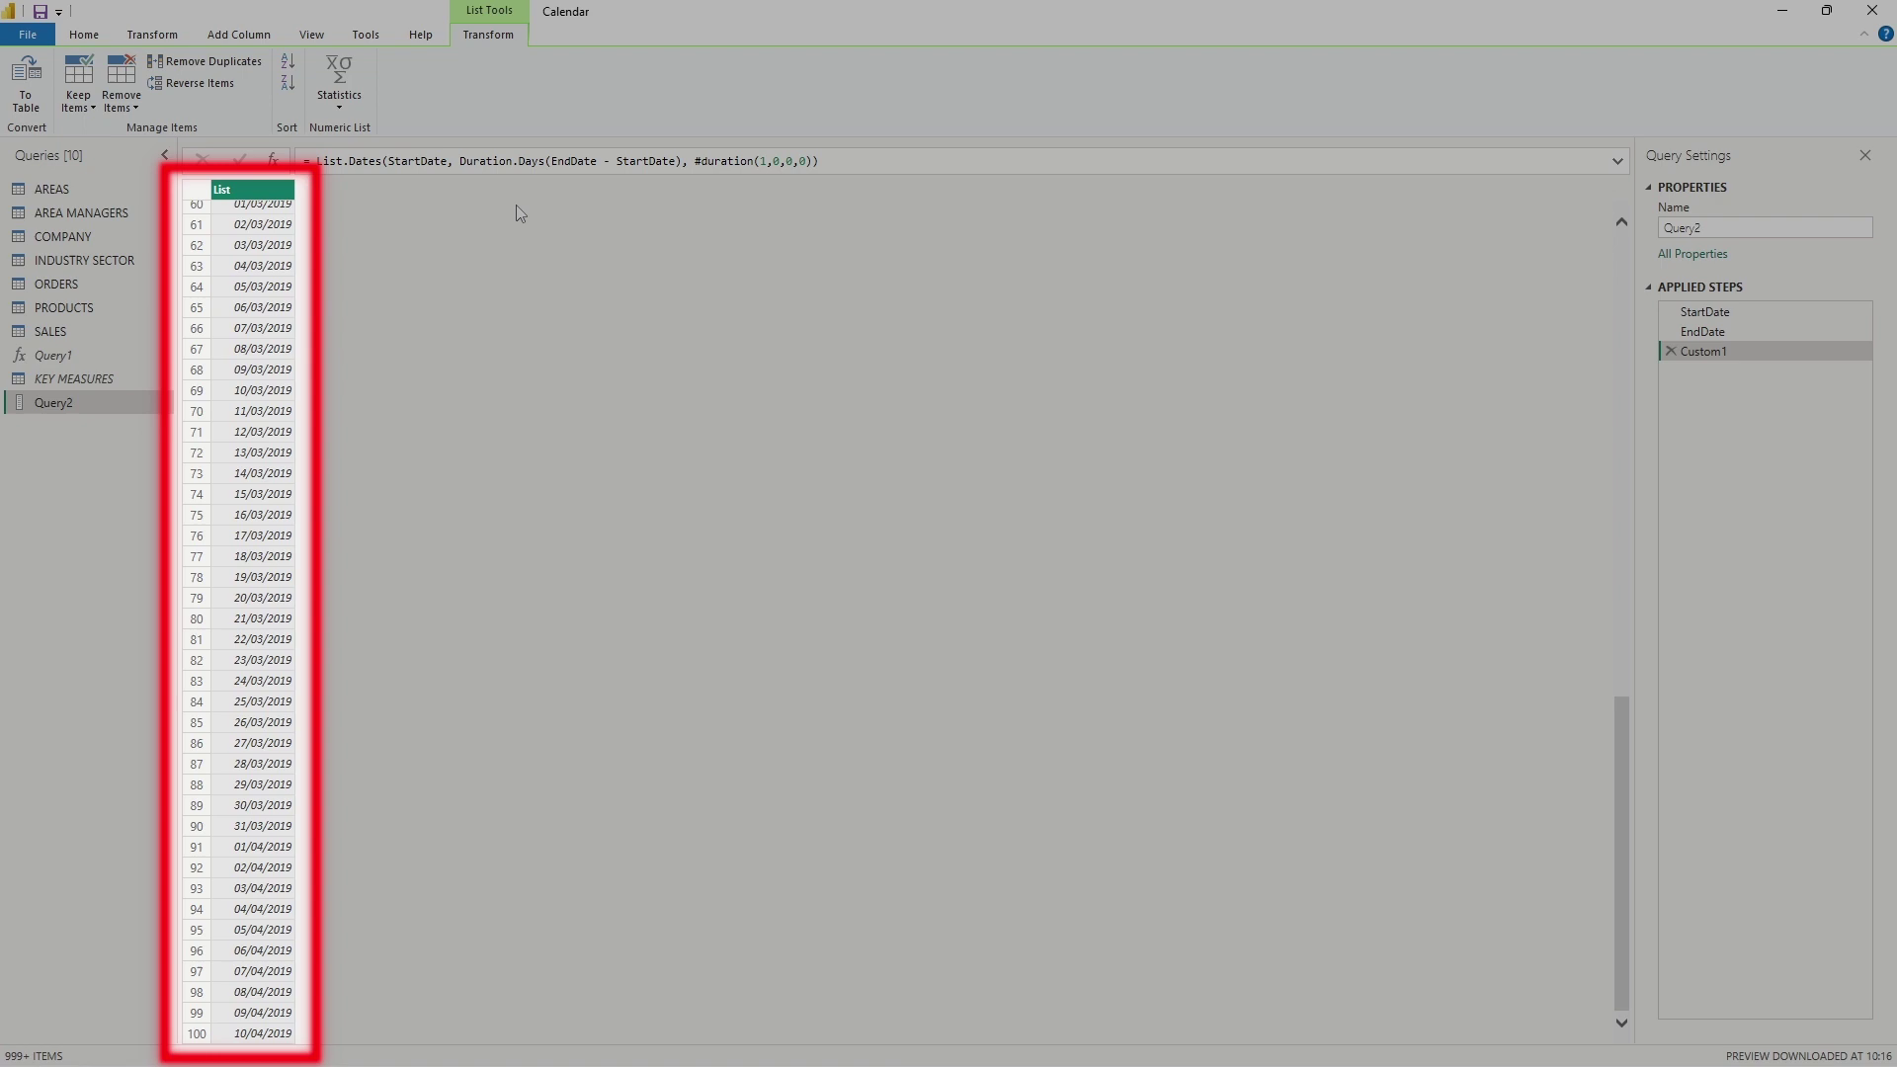
{"action": "scroll", "coordinate": [520, 213], "scroll_direction": "up", "scroll_amount": 20}
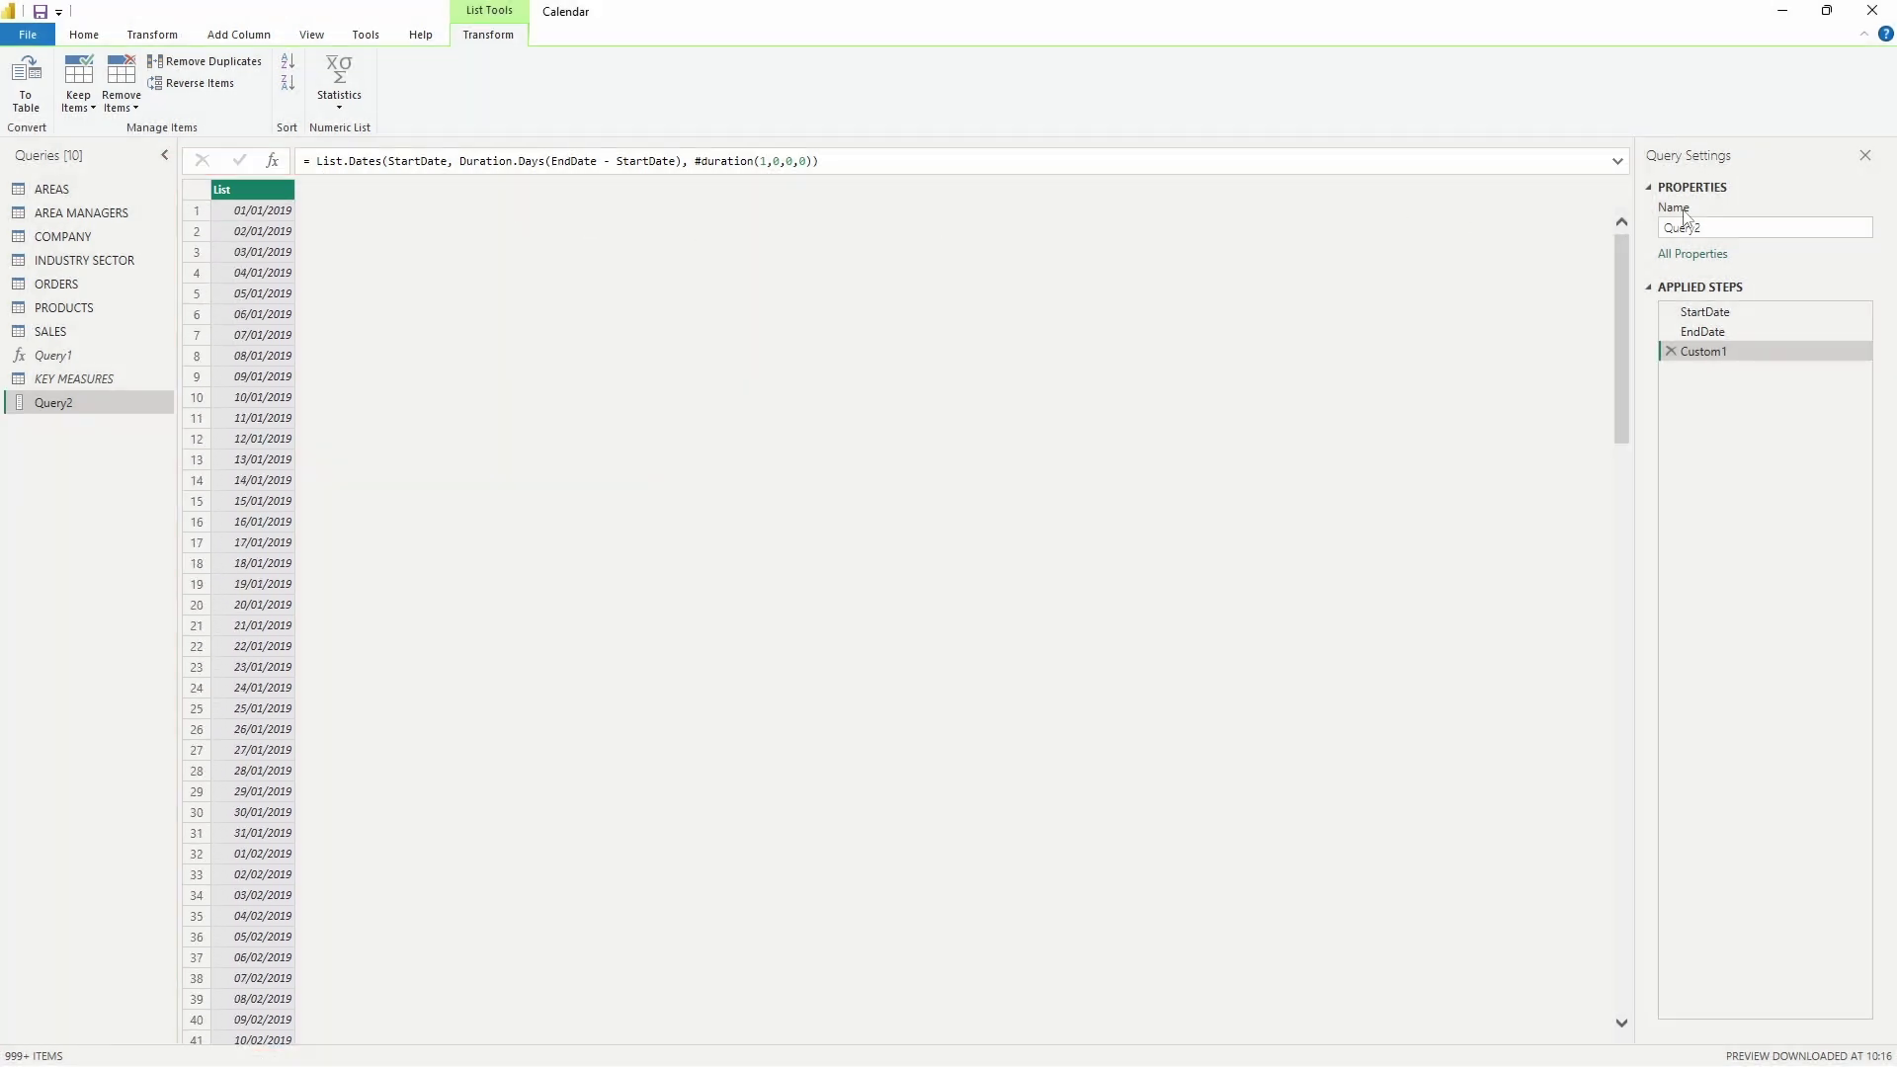
{"action": "double_click", "coordinate": [1684, 225]}
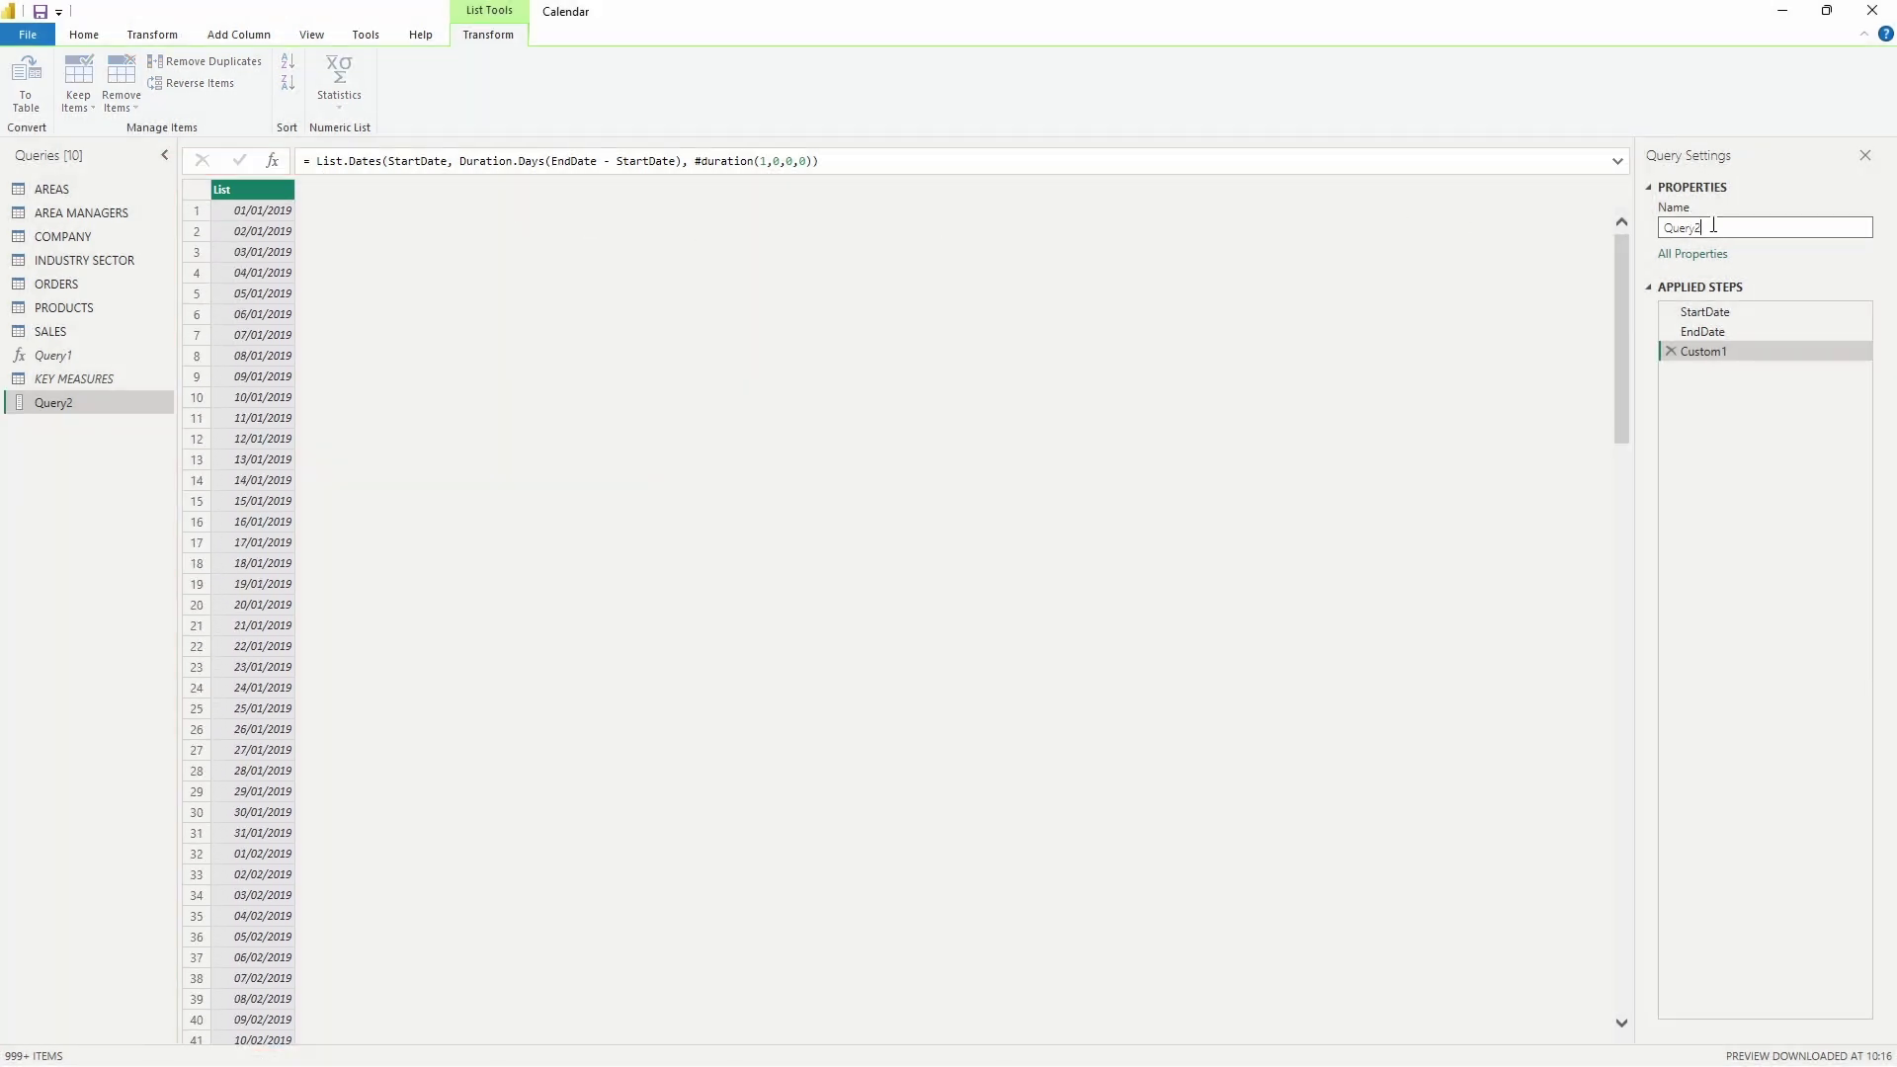
{"action": "type", "text": "CAL"}
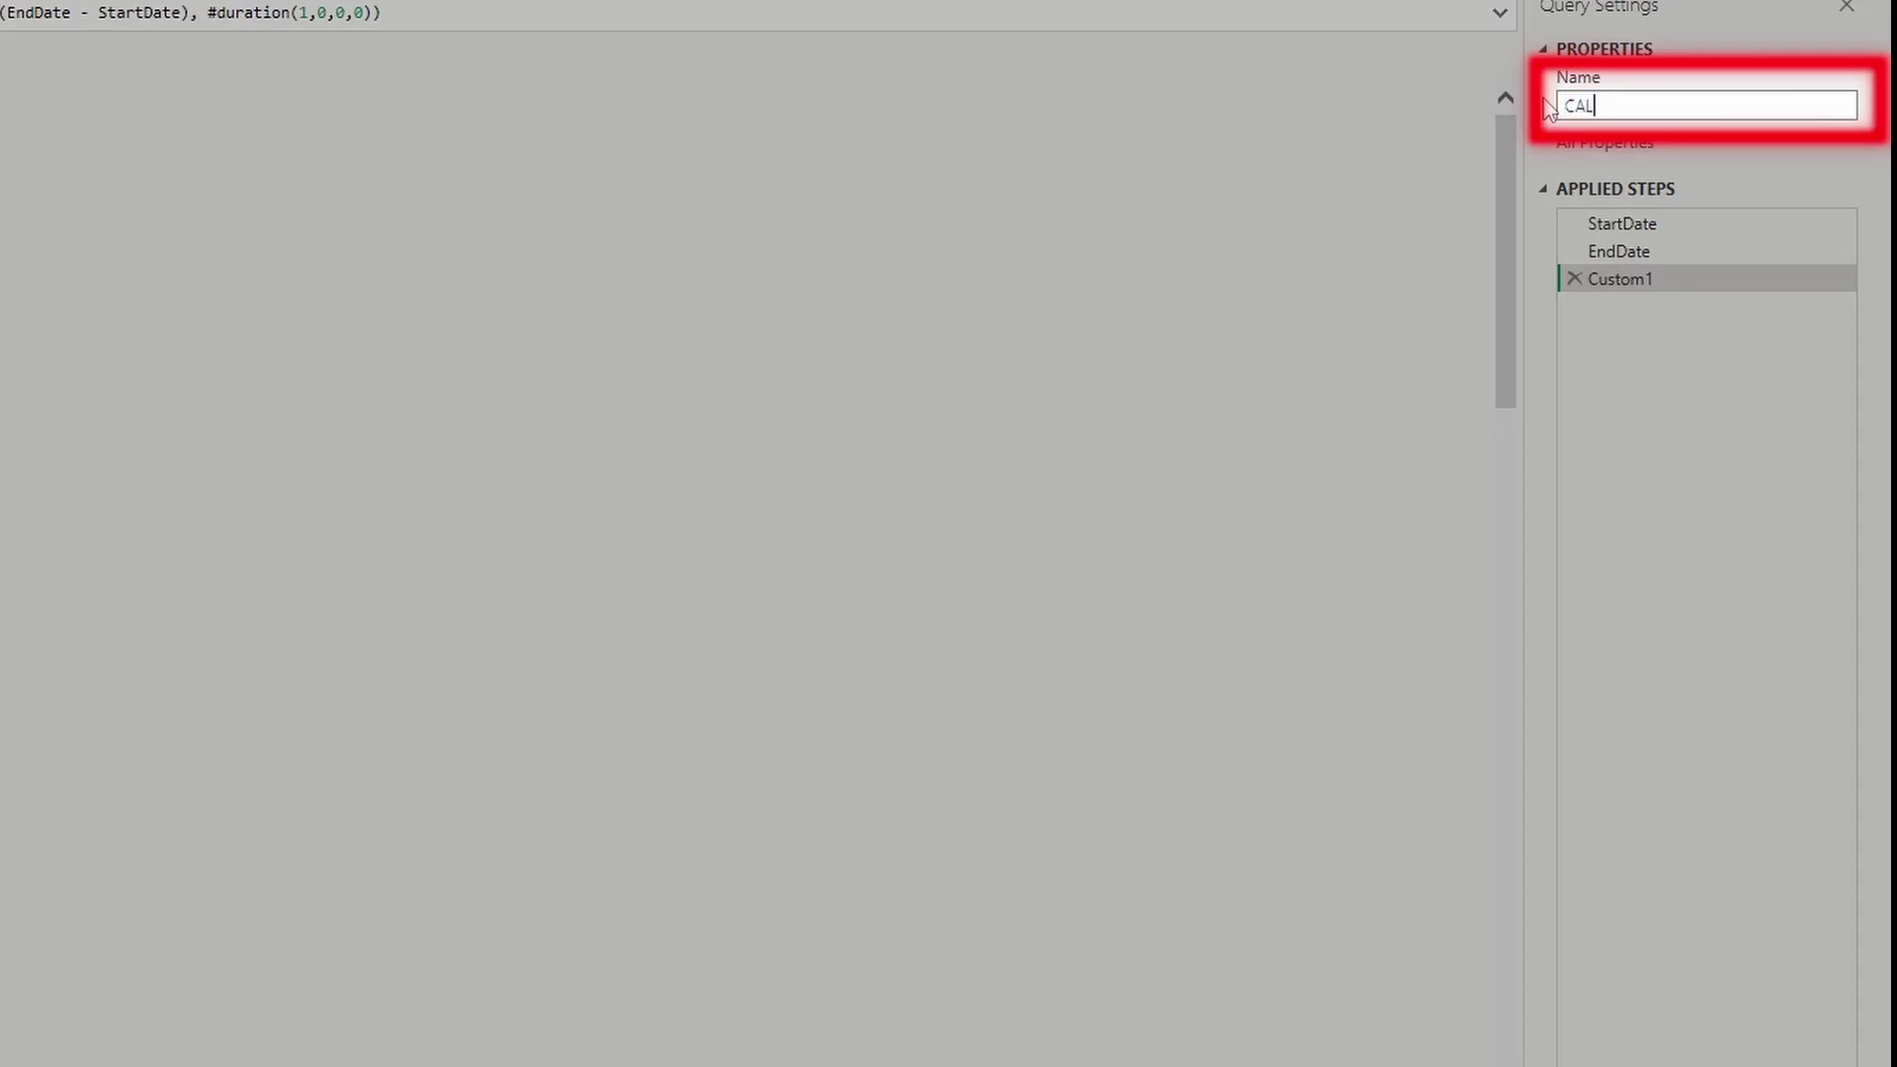
{"action": "type", "text": "ENDAR 3"}
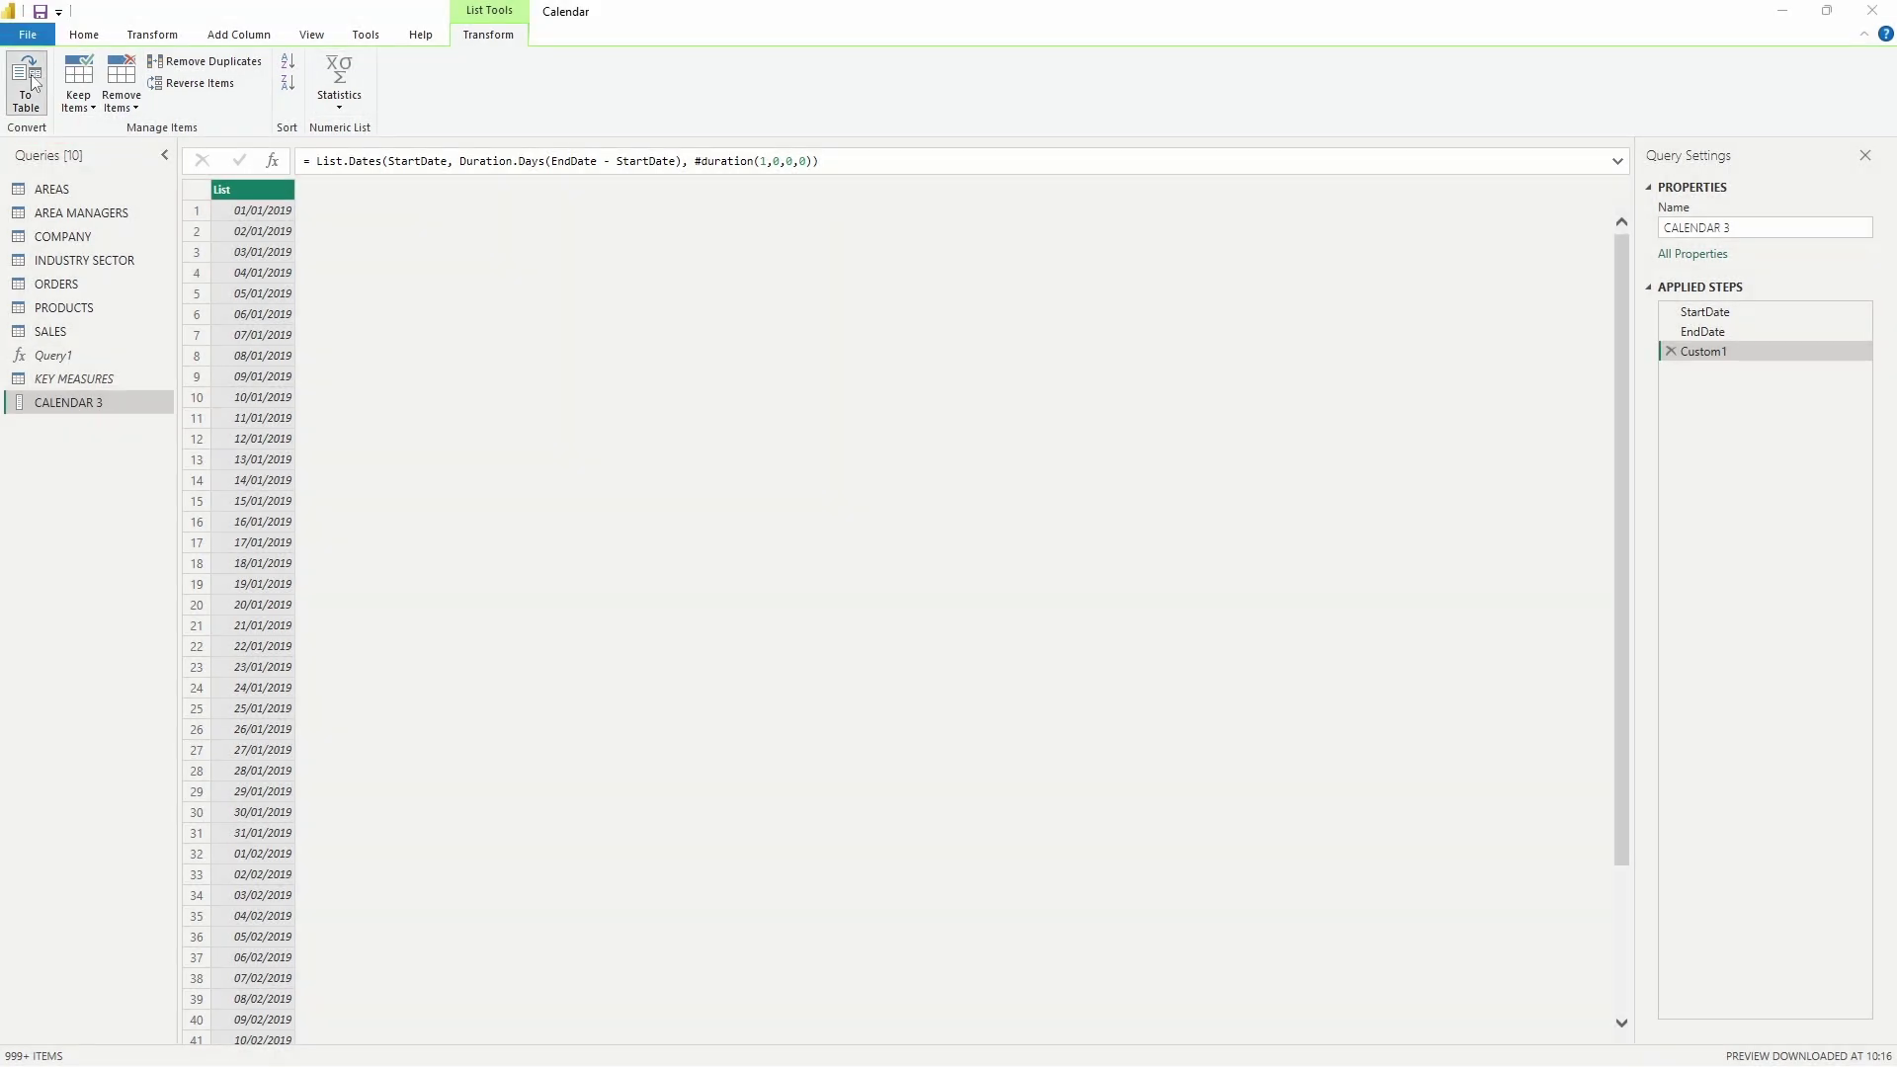
- Convert the date list to a table and rename Column1 to Date
{"action": "left_click", "coordinate": [29, 84]}
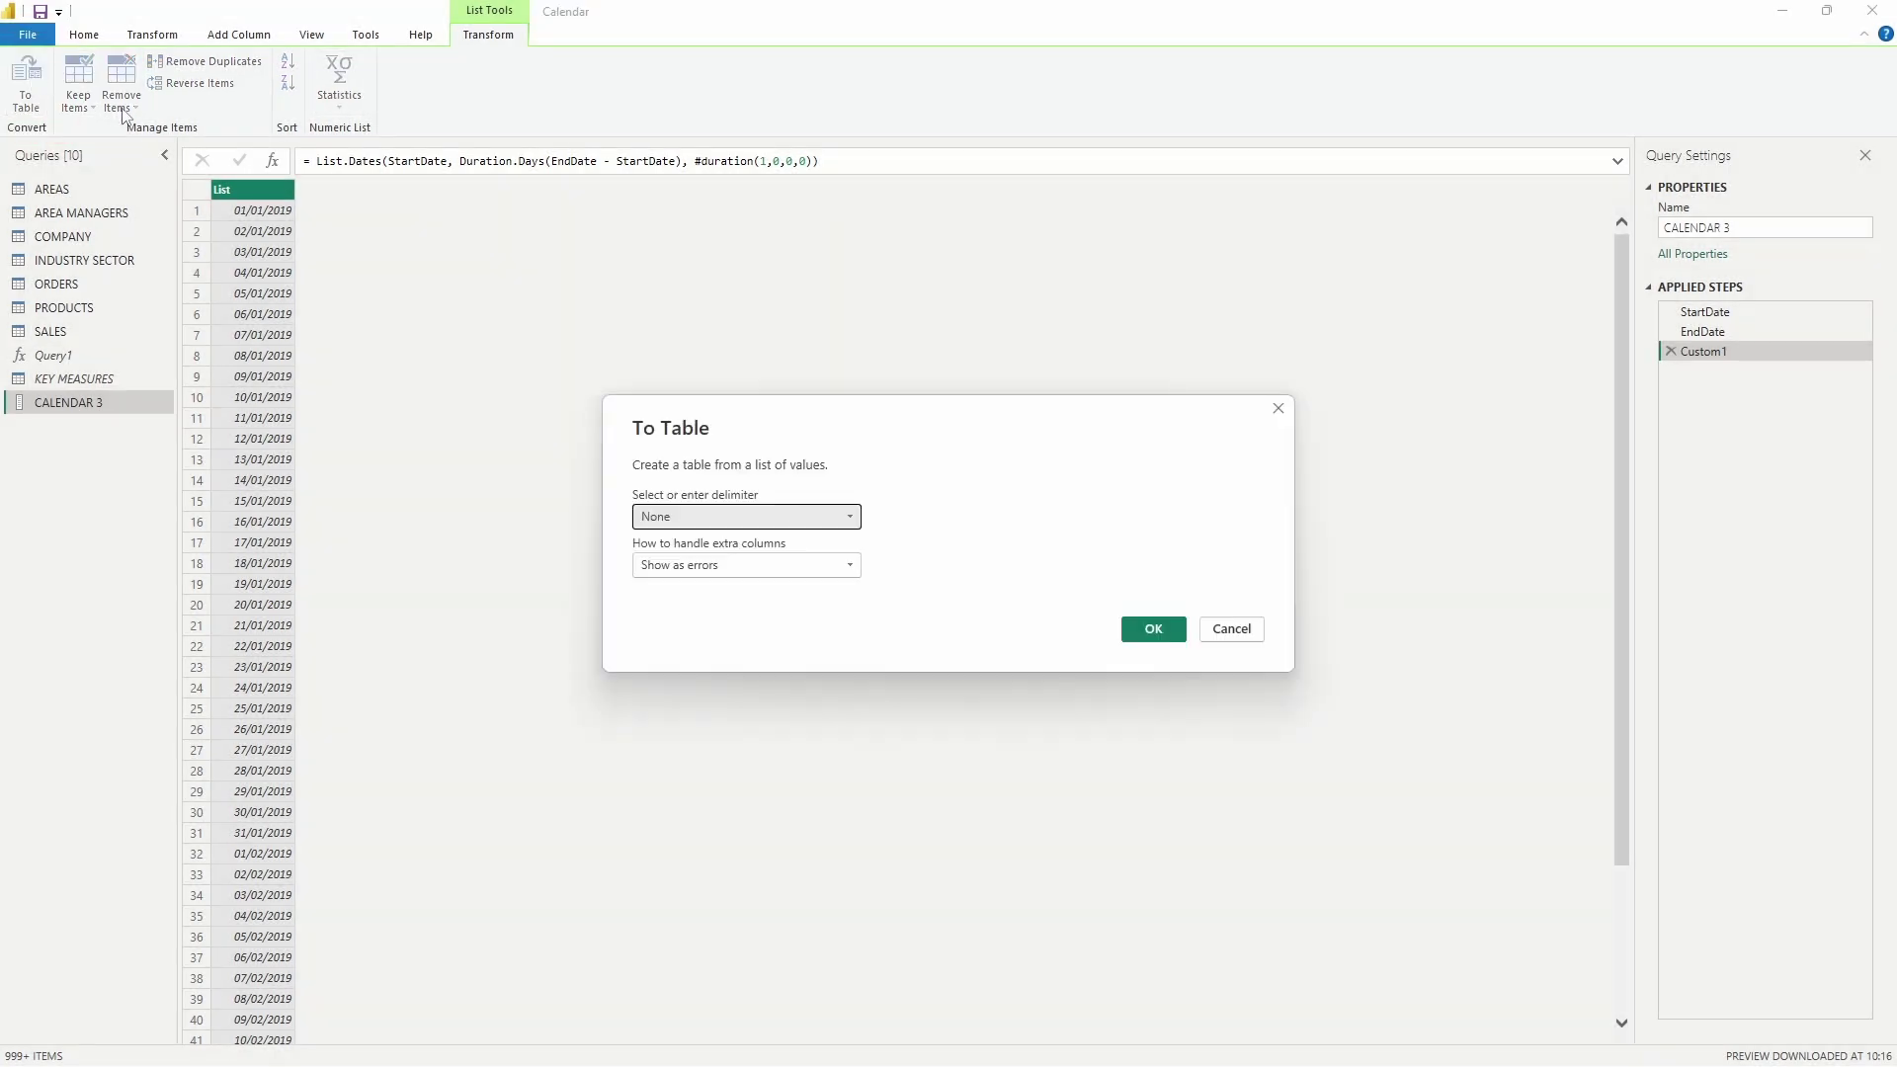
{"action": "left_click", "coordinate": [1149, 627]}
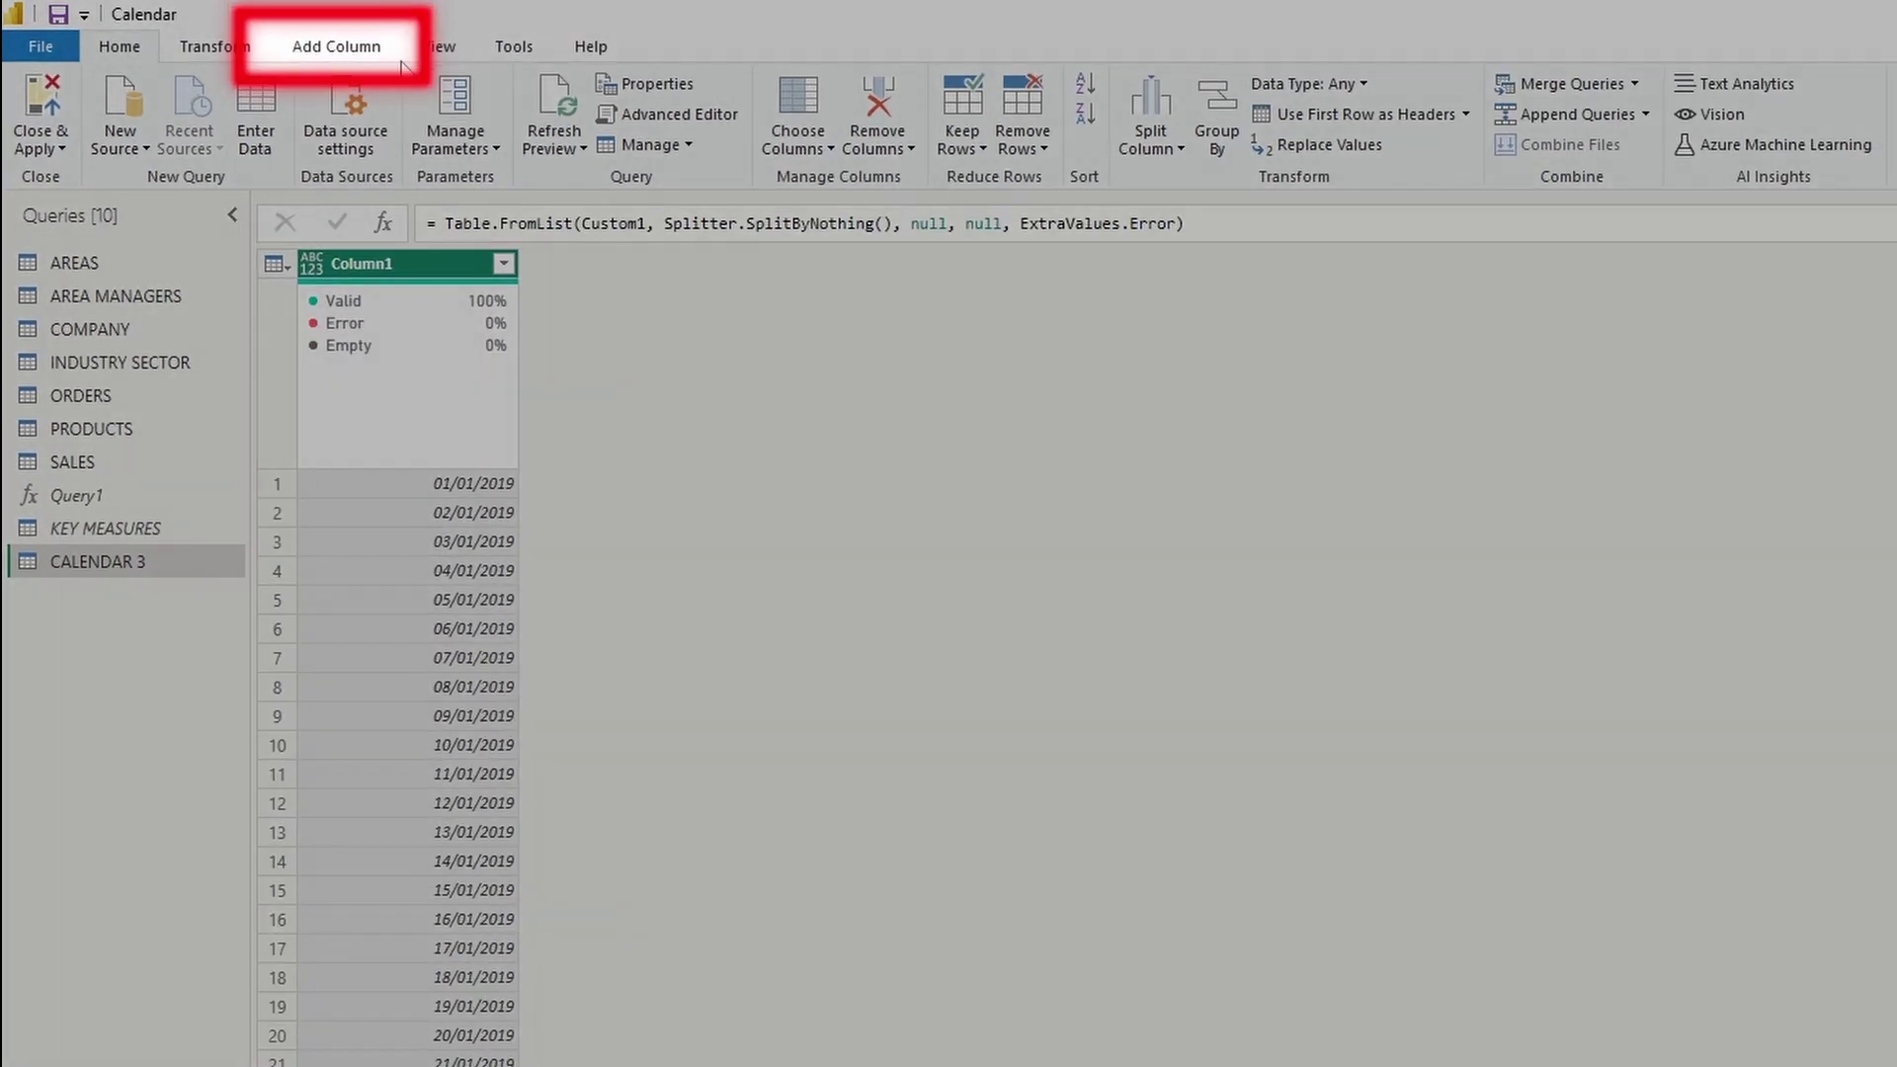
{"action": "left_click", "coordinate": [375, 50]}
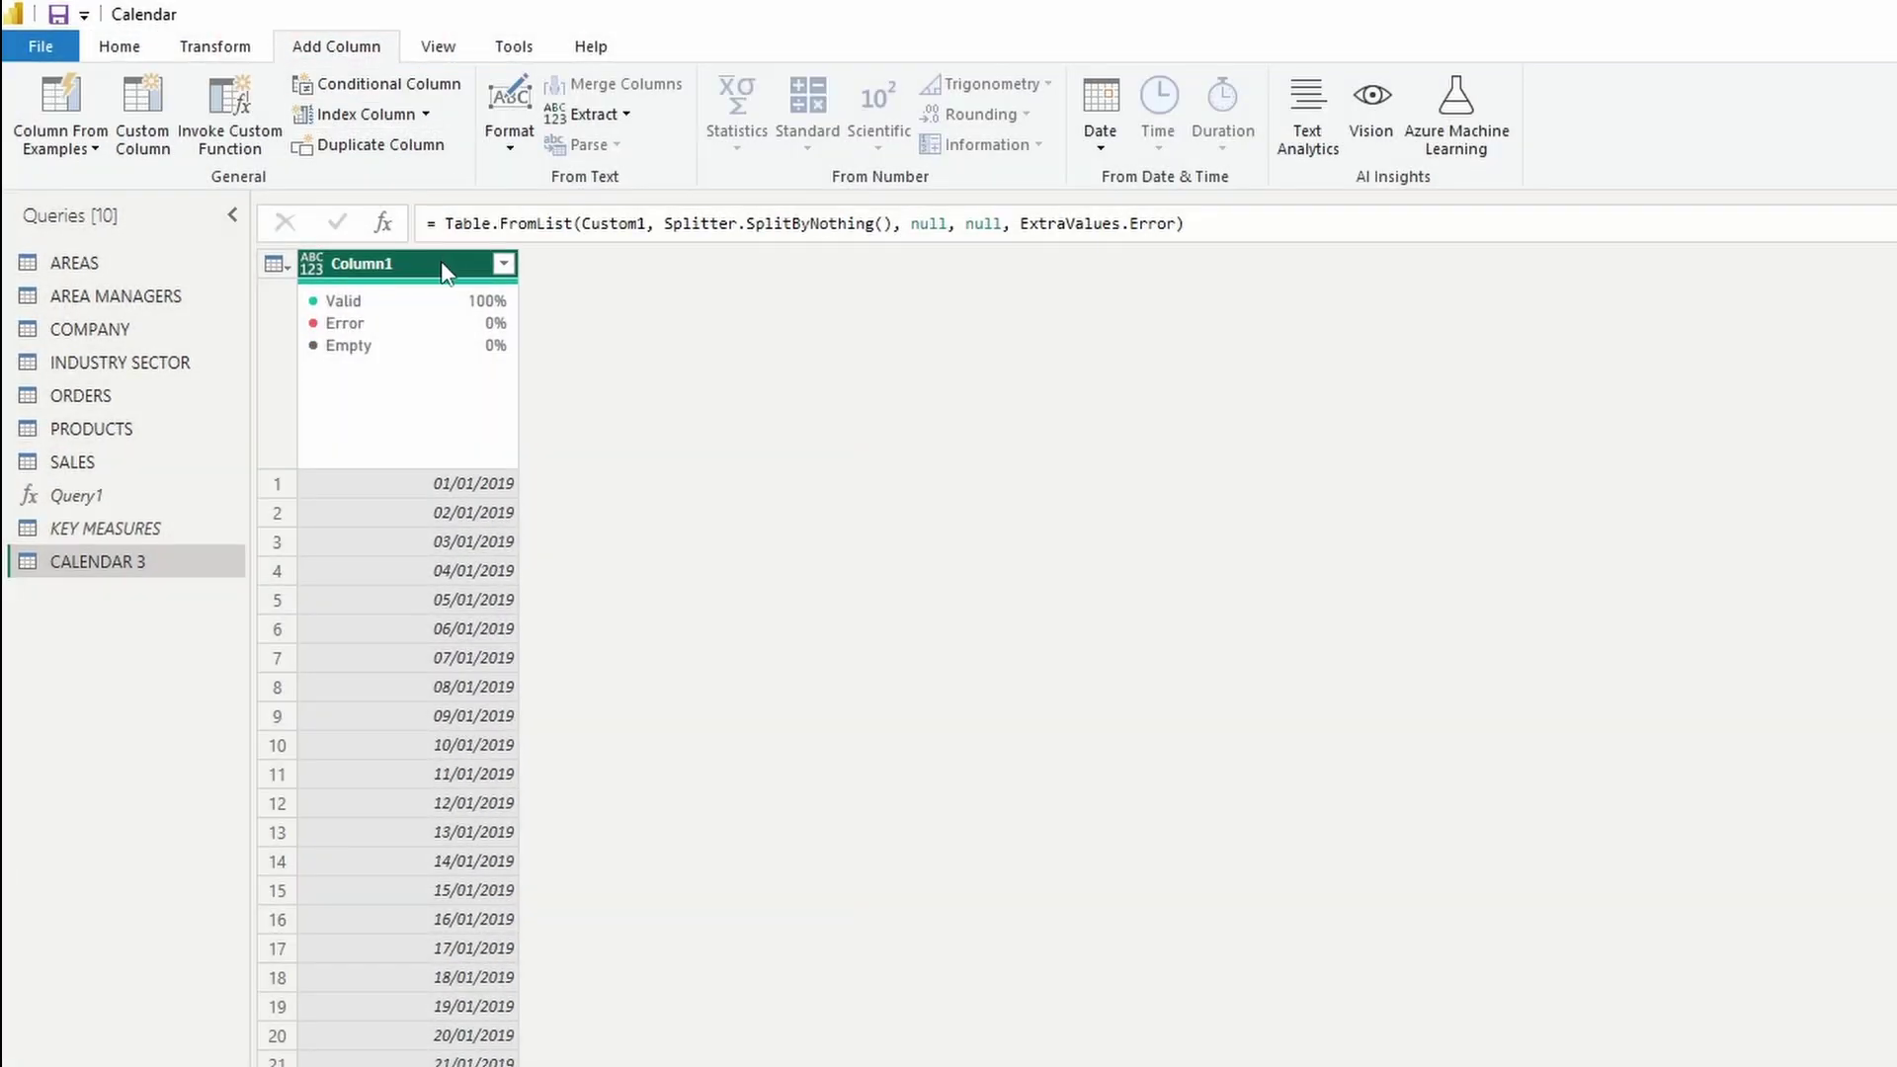
{"action": "double_click", "coordinate": [409, 265]}
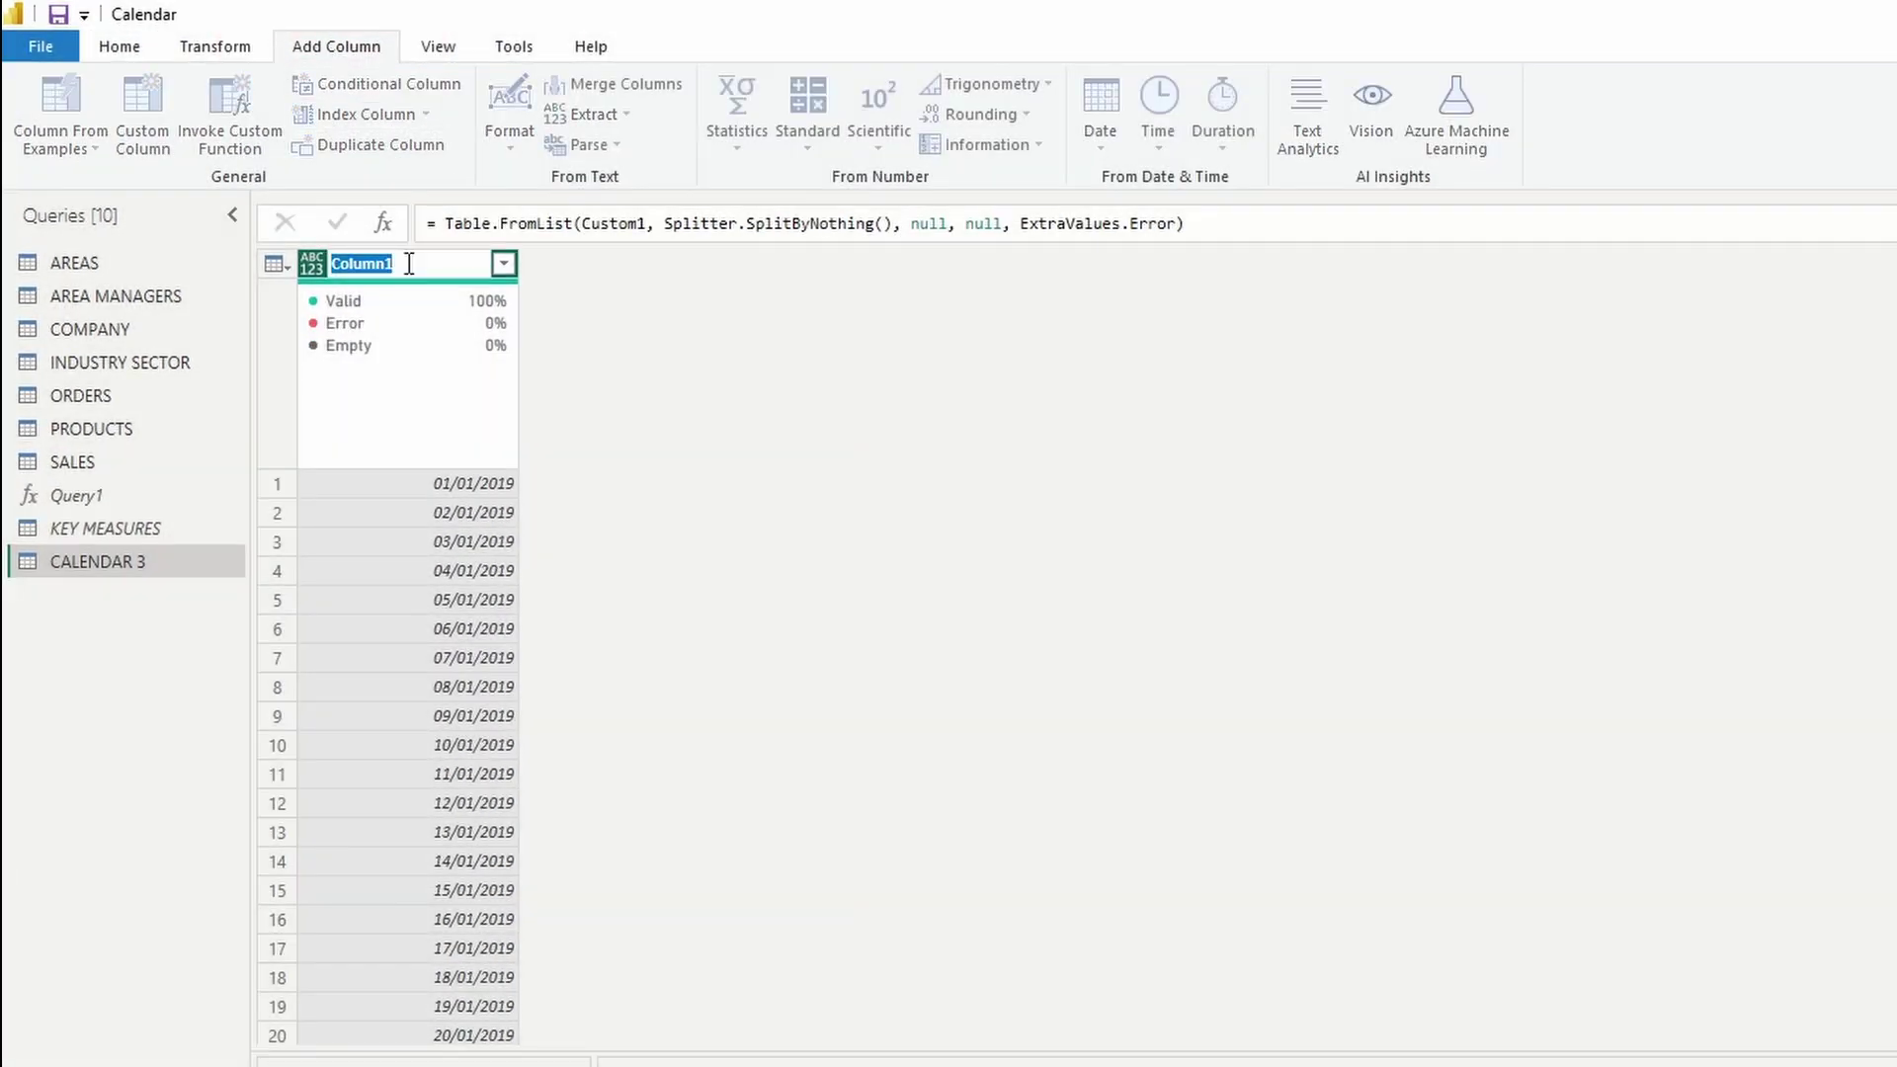
{"action": "type", "text": "Date"}
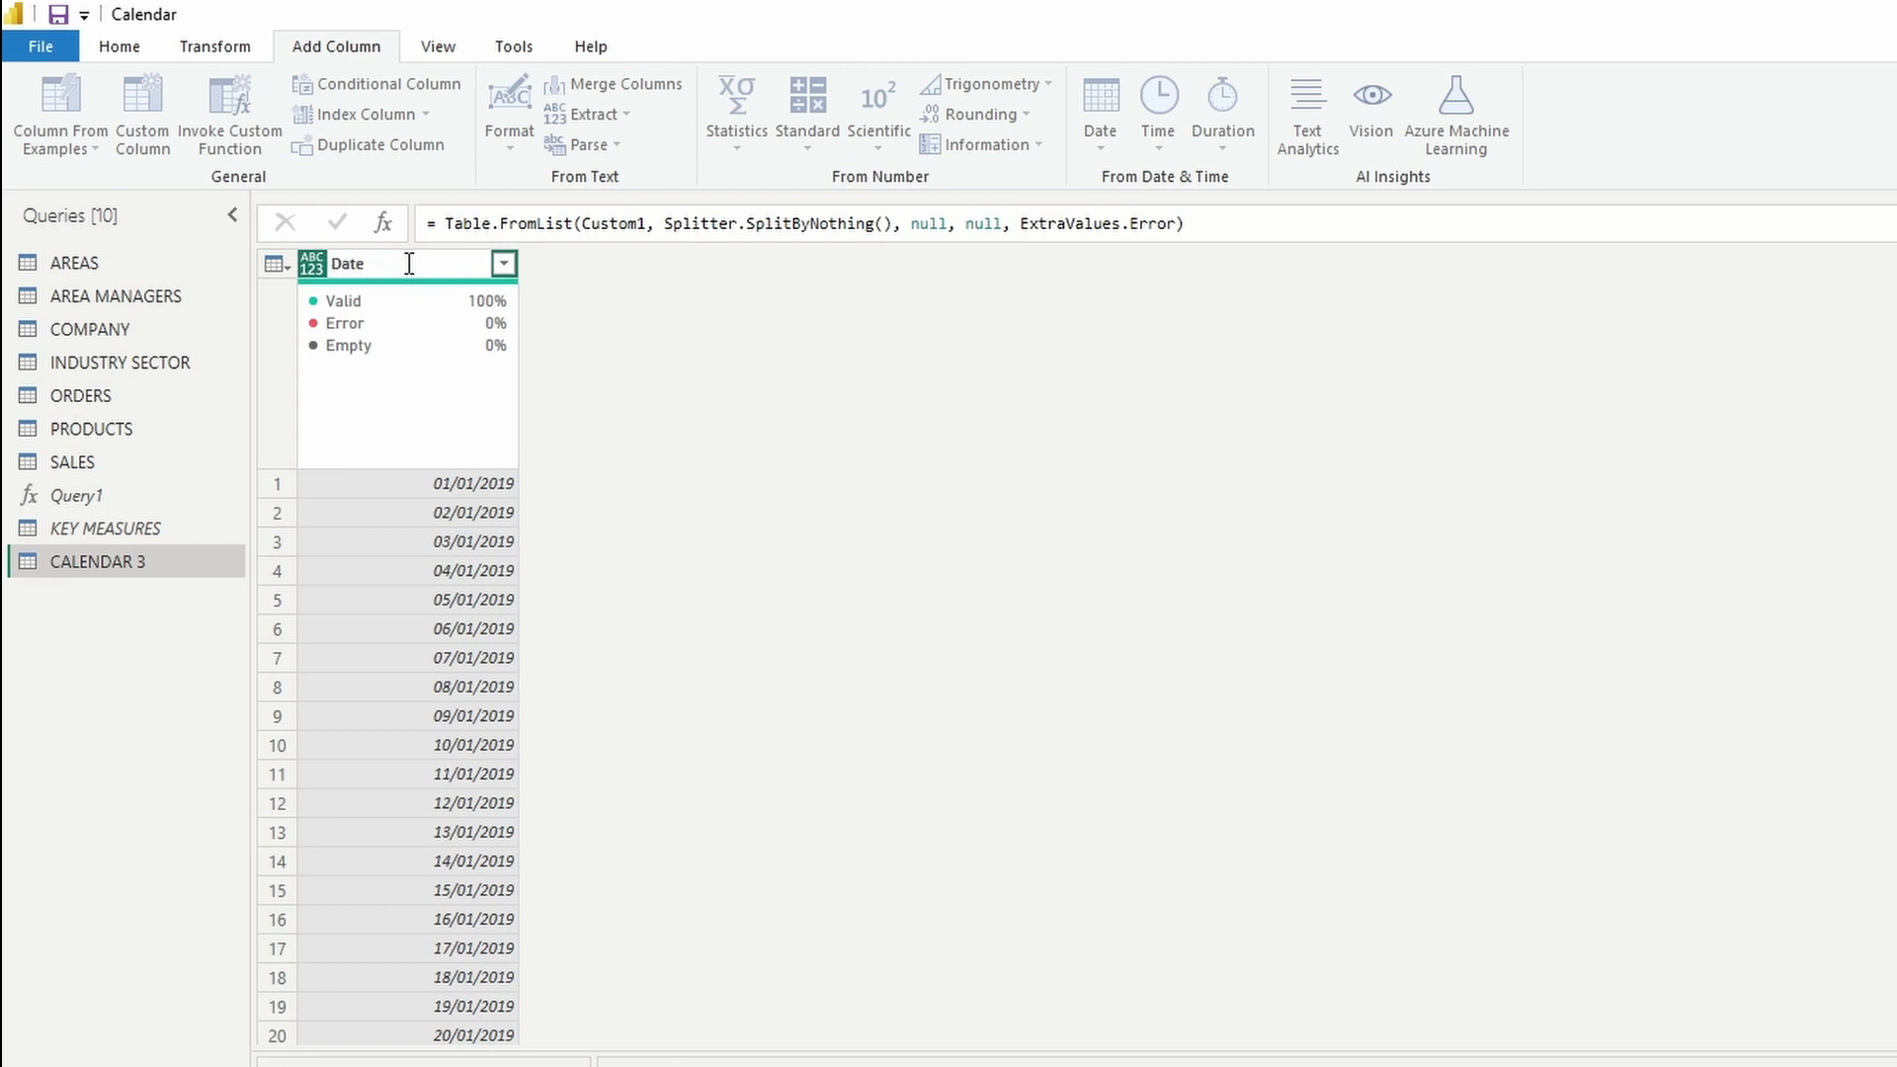
{"action": "key", "text": "Return"}
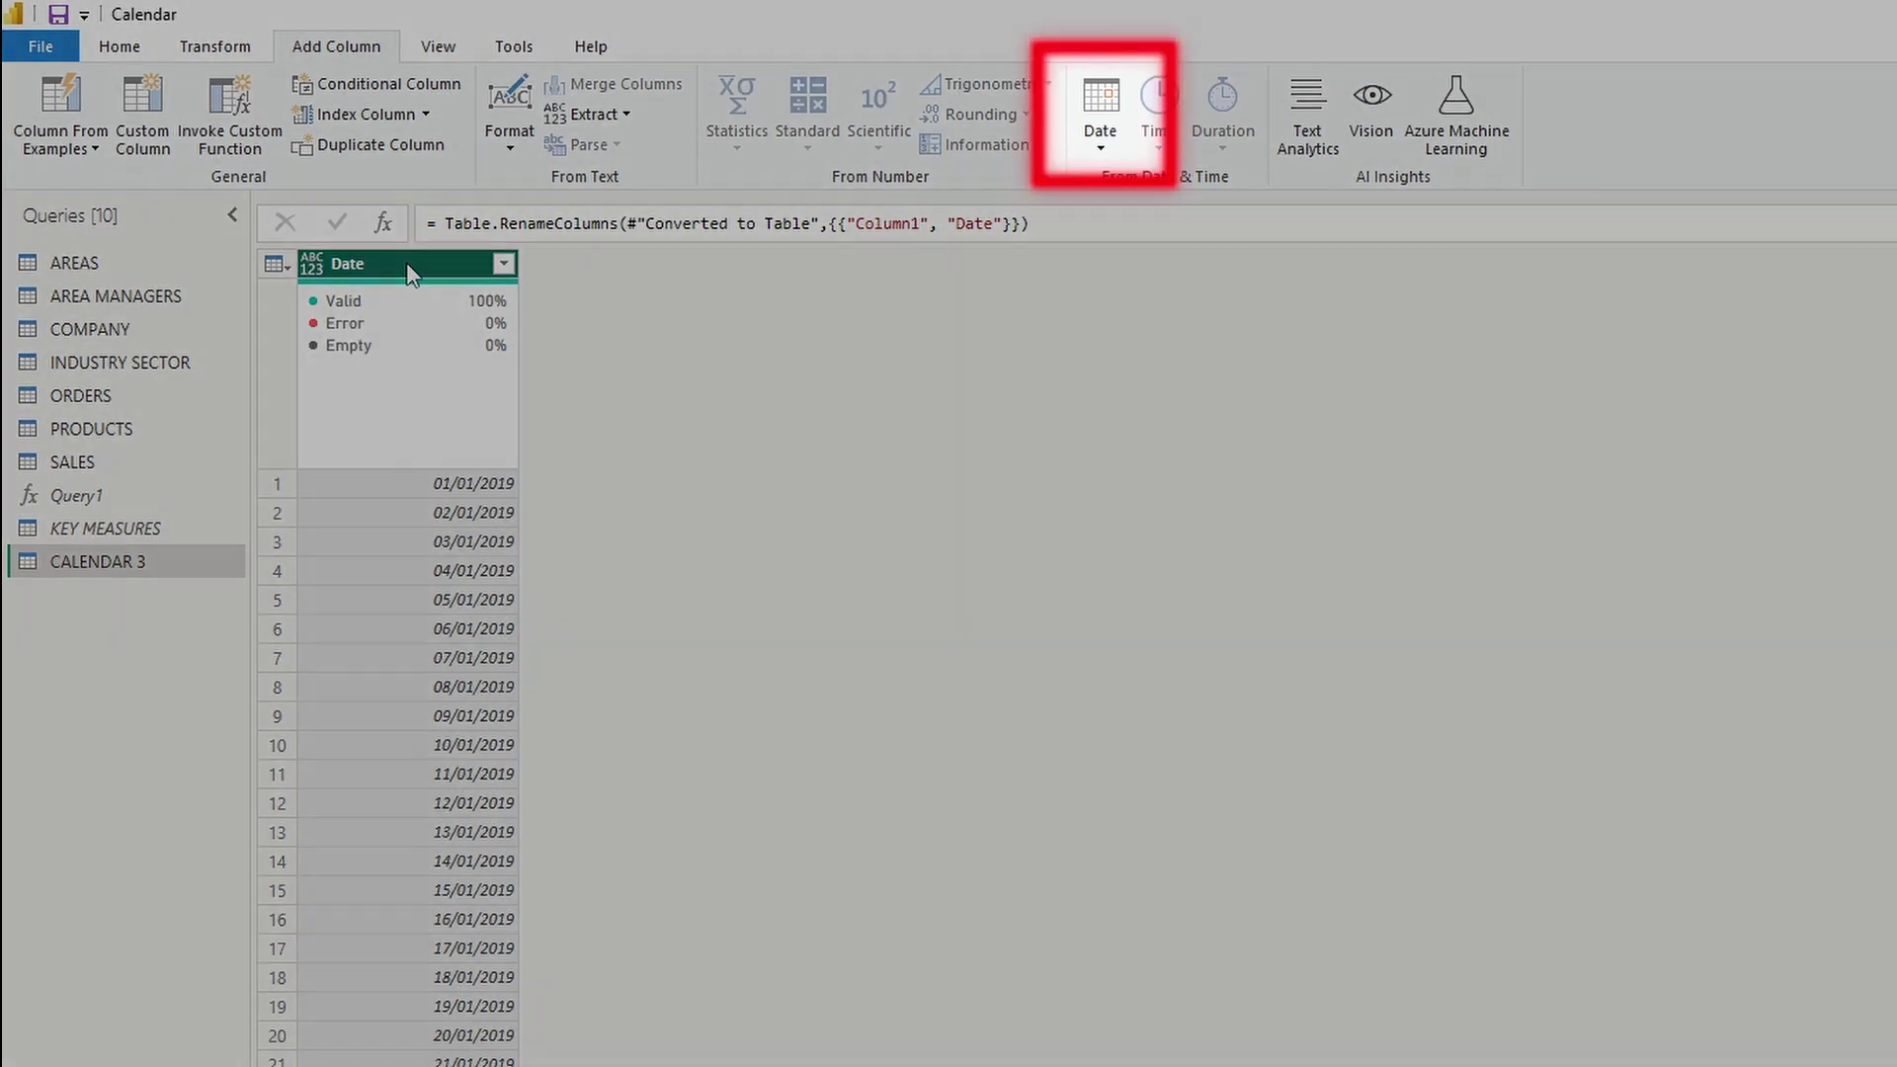
- Add Year and Quarter columns derived from the Date column
{"action": "left_click", "coordinate": [1100, 149]}
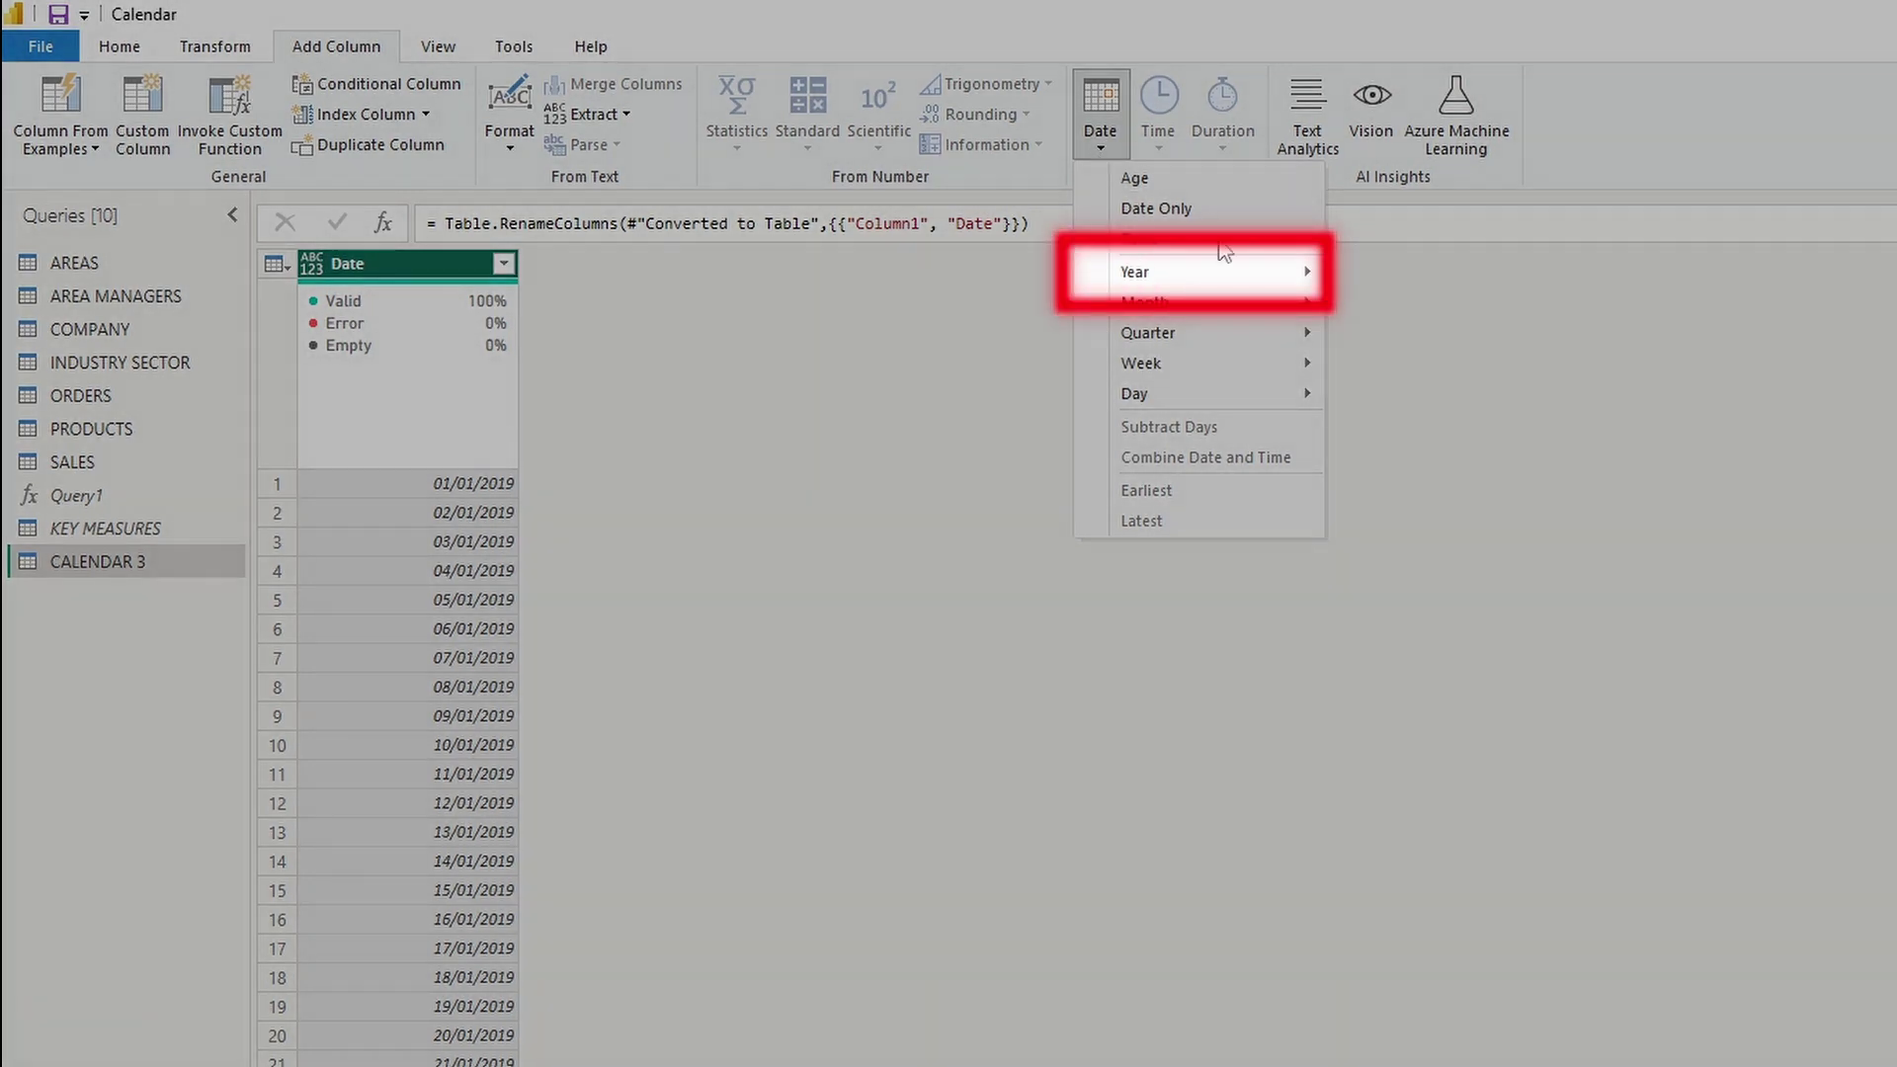
{"action": "mouse_move", "coordinate": [1304, 272]}
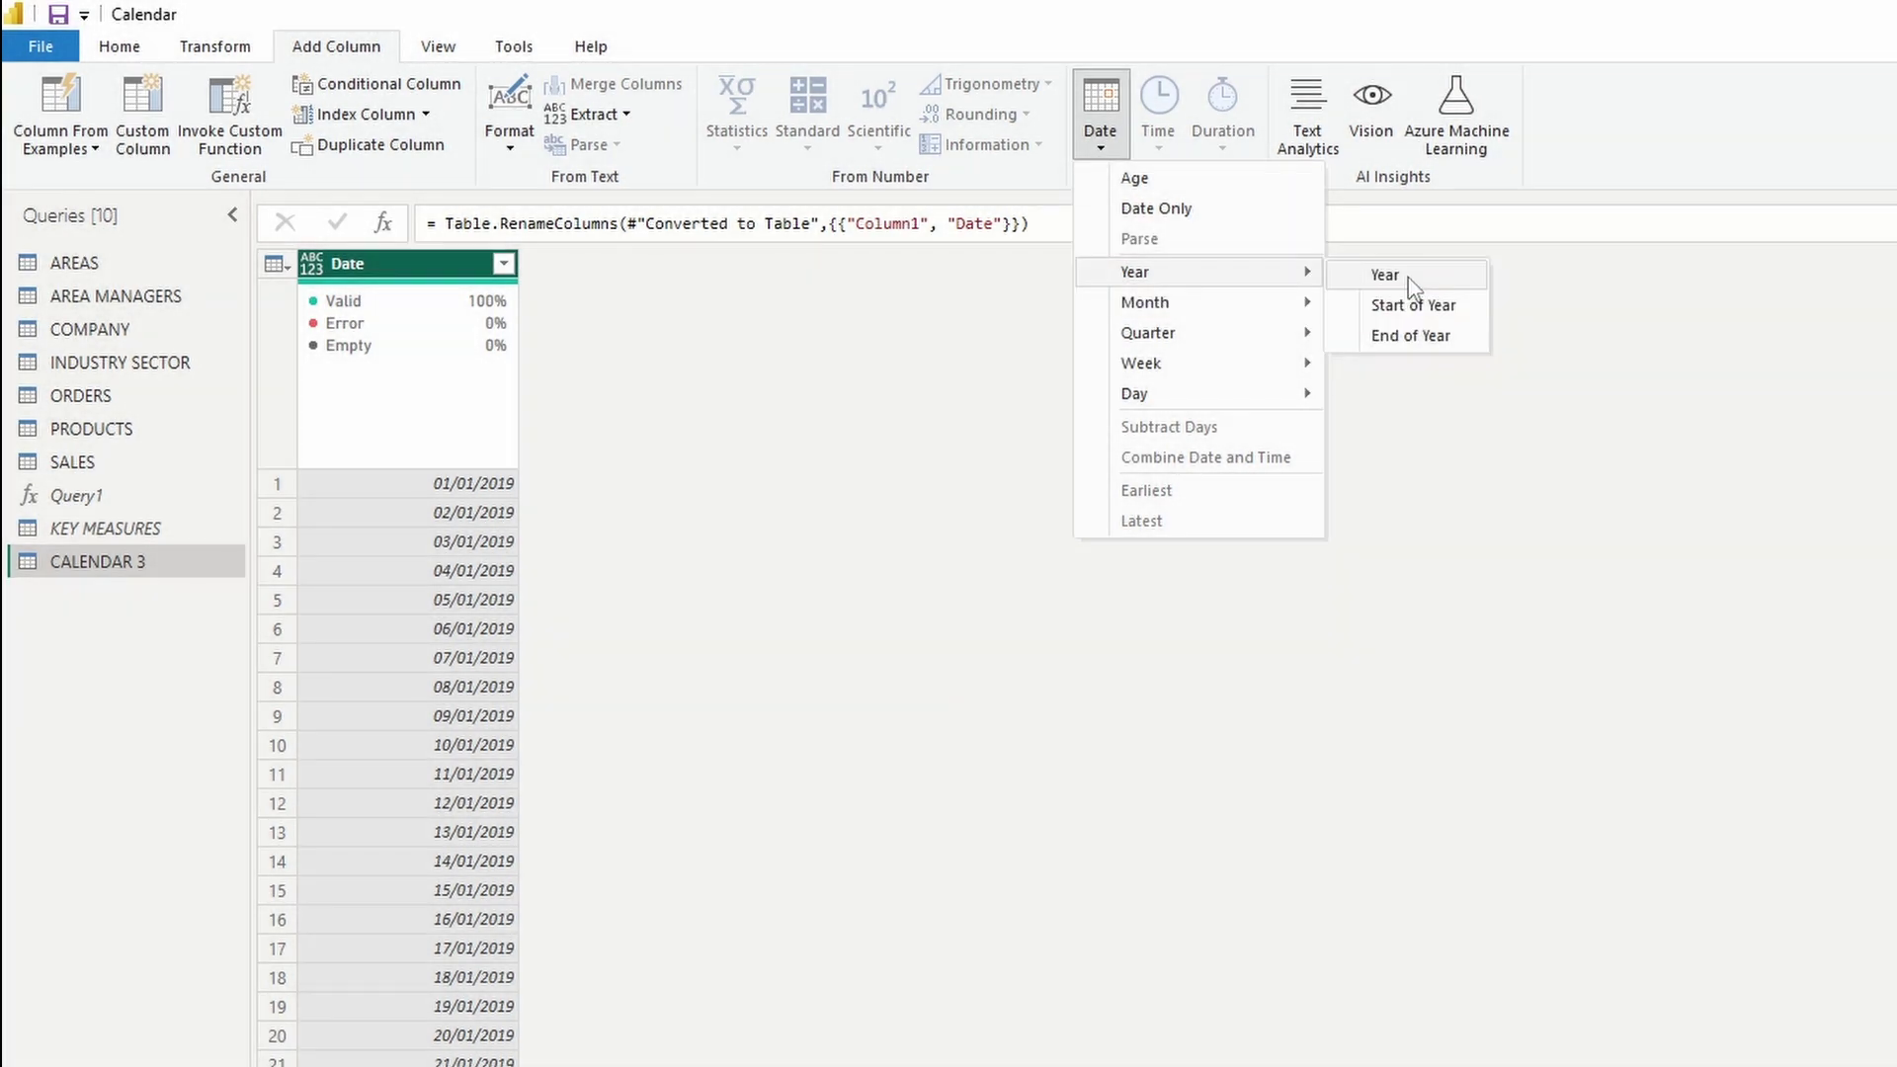
{"action": "left_click", "coordinate": [1413, 287]}
{"action": "left_click", "coordinate": [427, 264]}
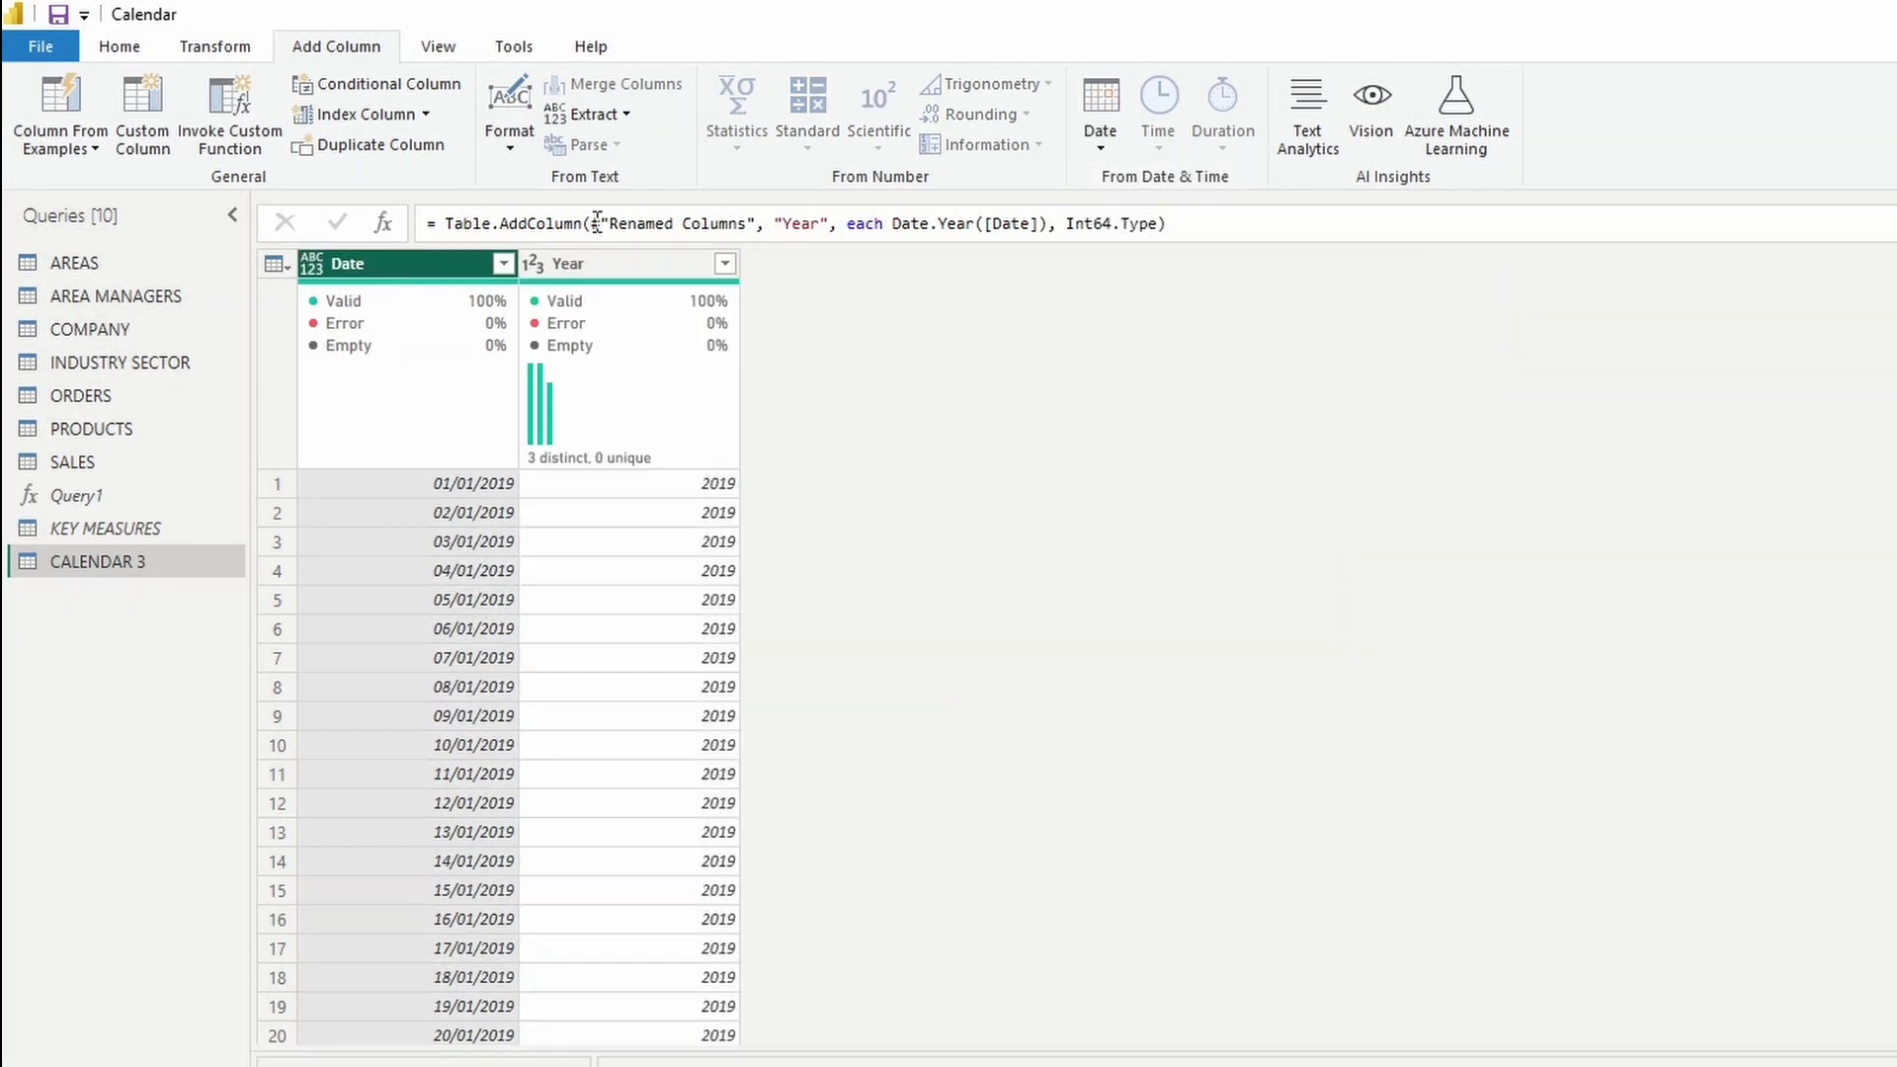
{"action": "left_click", "coordinate": [1098, 150]}
{"action": "mouse_move", "coordinate": [1294, 322]}
{"action": "left_click", "coordinate": [1407, 339]}
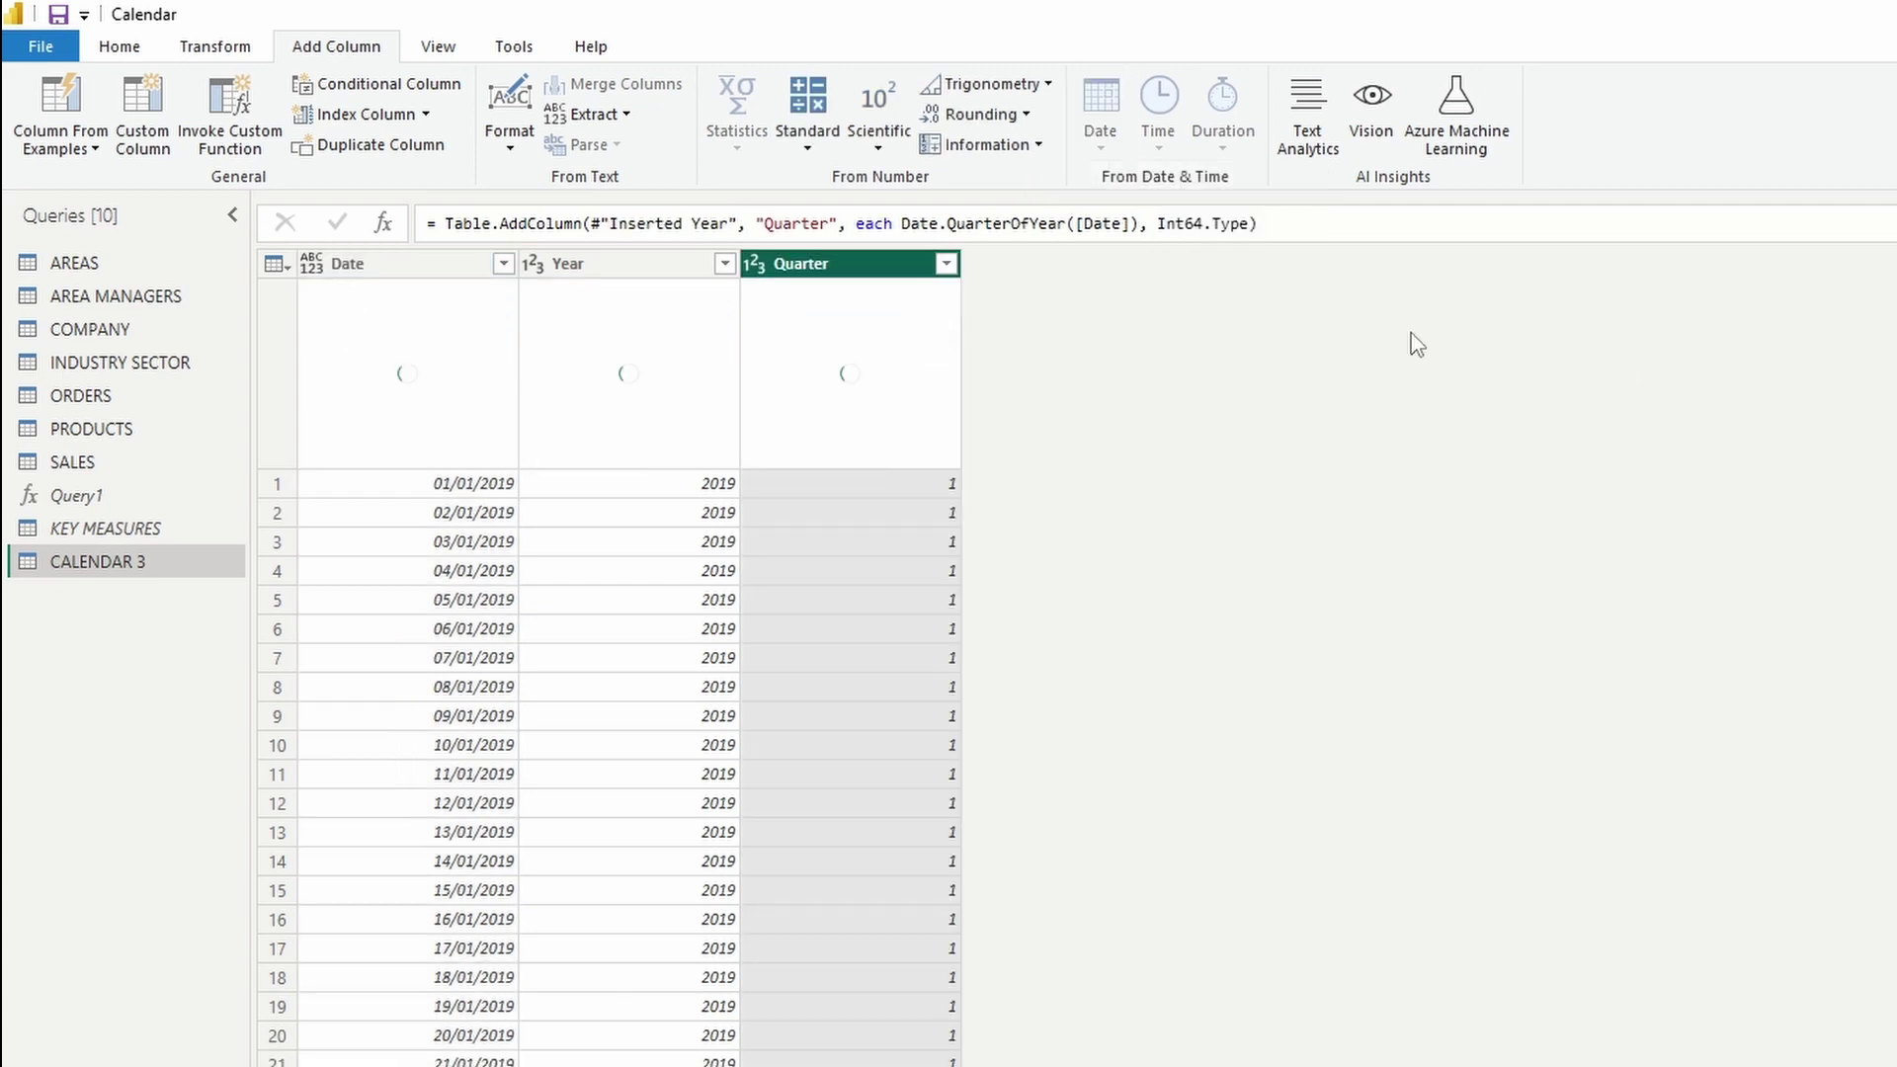
- Add Month and Month Name columns derived from the Date column
{"action": "left_click", "coordinate": [415, 263]}
{"action": "left_click", "coordinate": [1099, 148]}
{"action": "mouse_move", "coordinate": [1146, 301]}
{"action": "left_click", "coordinate": [1259, 305]}
{"action": "left_click", "coordinate": [415, 264]}
{"action": "left_click", "coordinate": [1099, 148]}
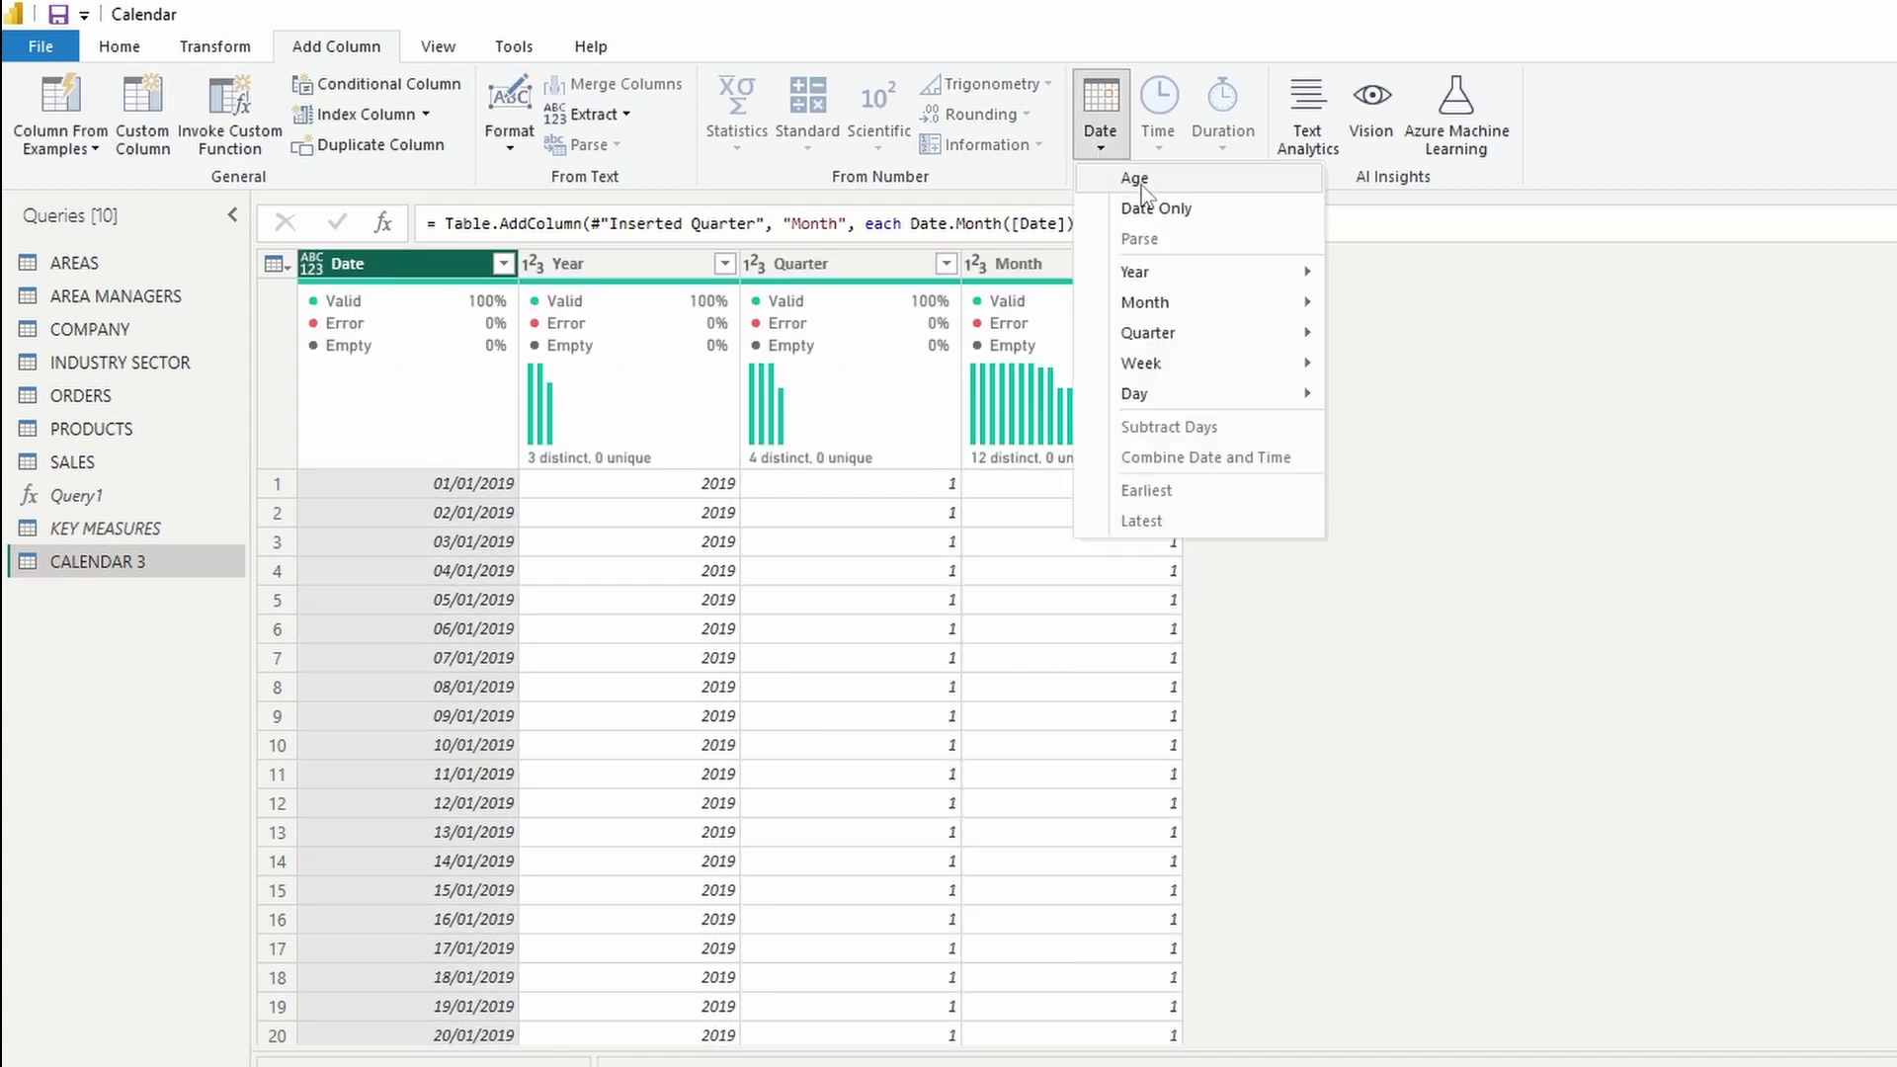
{"action": "mouse_move", "coordinate": [1234, 273]}
{"action": "mouse_move", "coordinate": [1259, 302]}
{"action": "left_click", "coordinate": [1408, 424]}
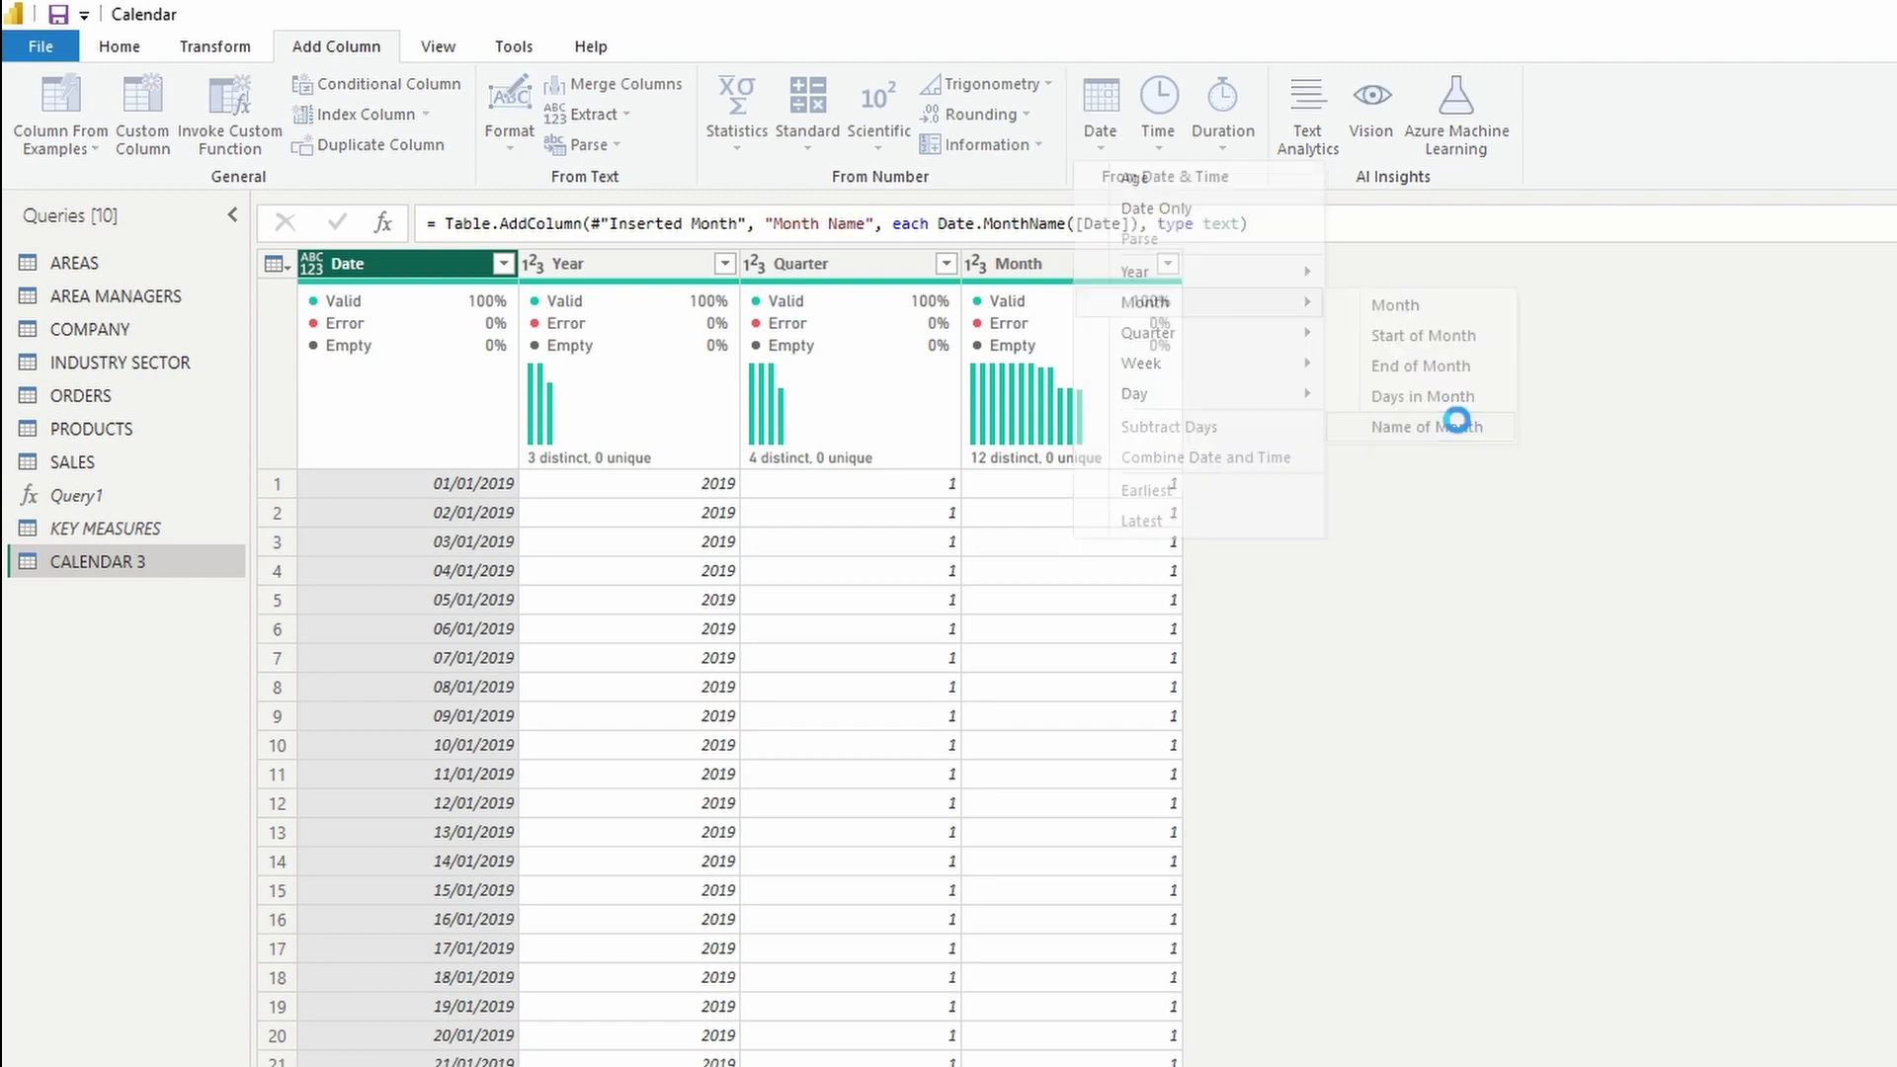
- Add Day and Day Name columns derived from Date, then select Month Name
{"action": "left_click", "coordinate": [415, 264]}
{"action": "left_click", "coordinate": [1099, 148]}
{"action": "mouse_move", "coordinate": [1145, 393]}
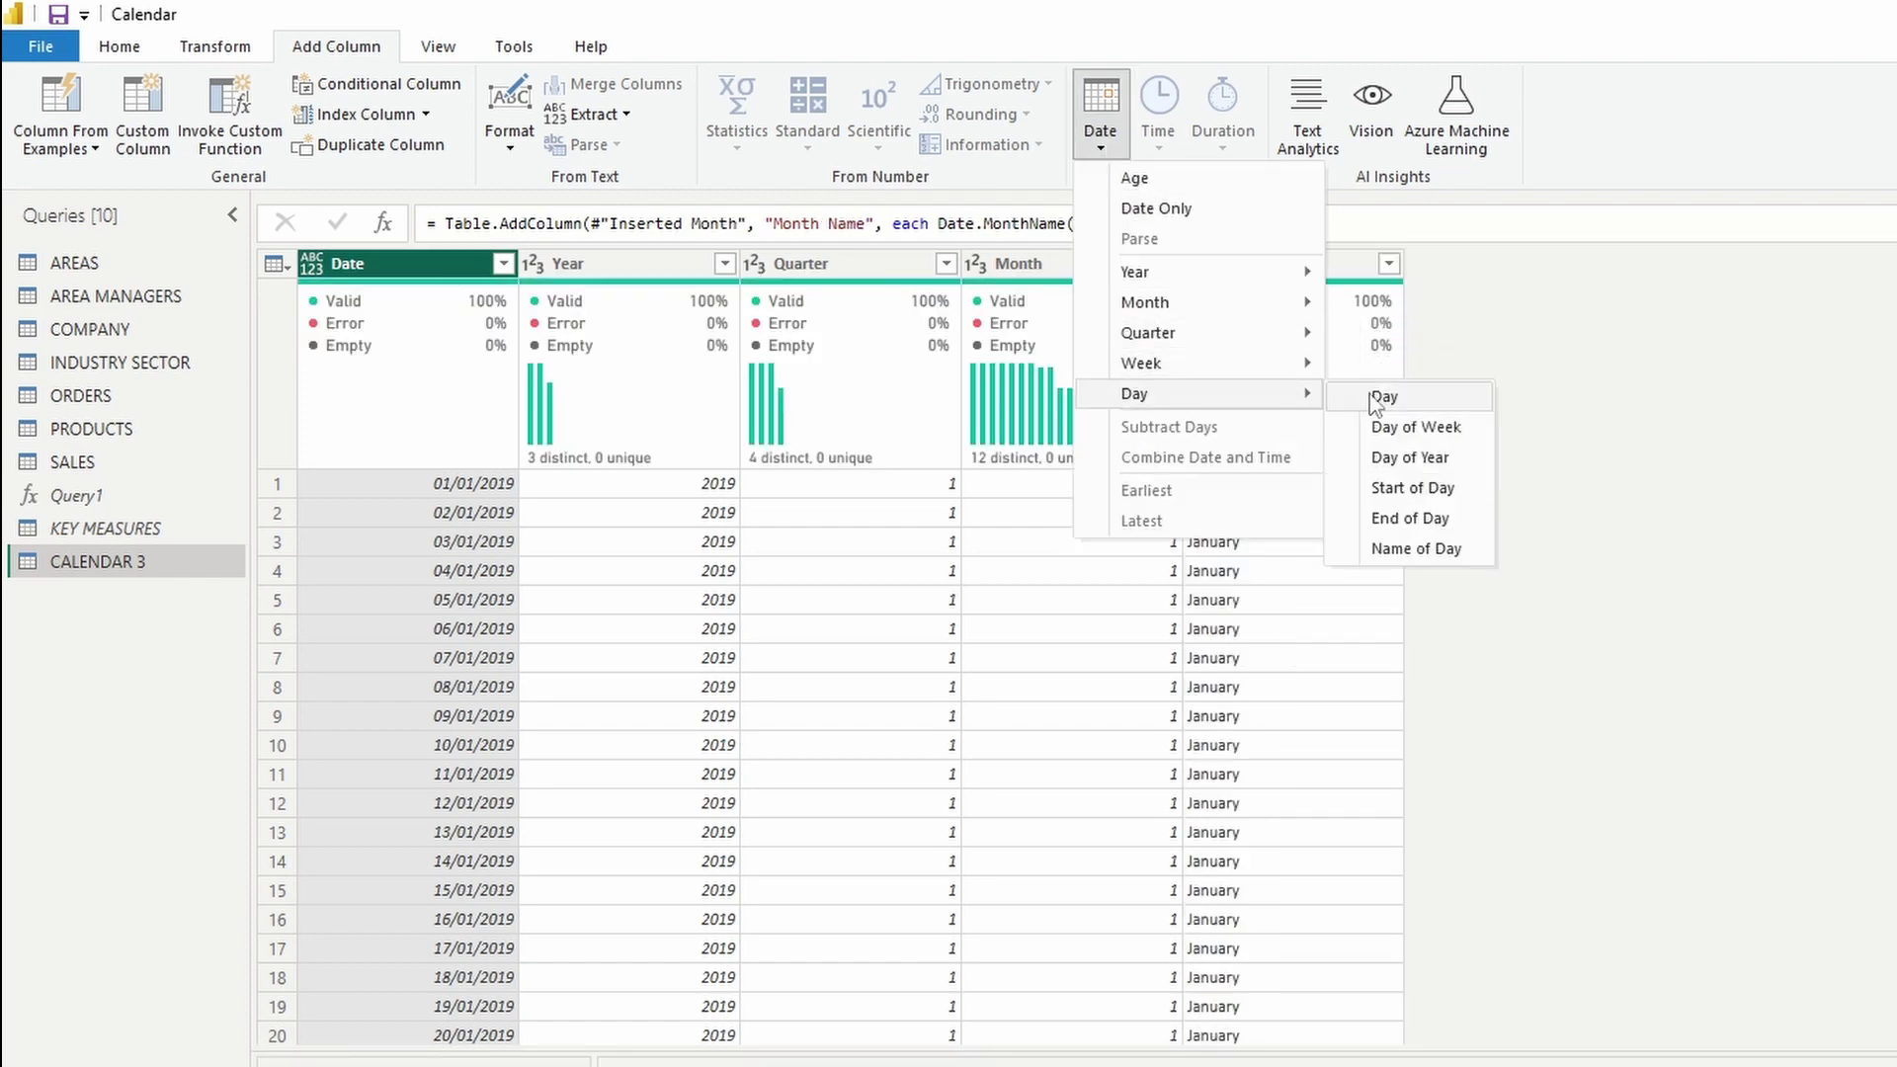
{"action": "left_click", "coordinate": [1373, 394]}
{"action": "left_click", "coordinate": [415, 263]}
{"action": "left_click", "coordinate": [1092, 153]}
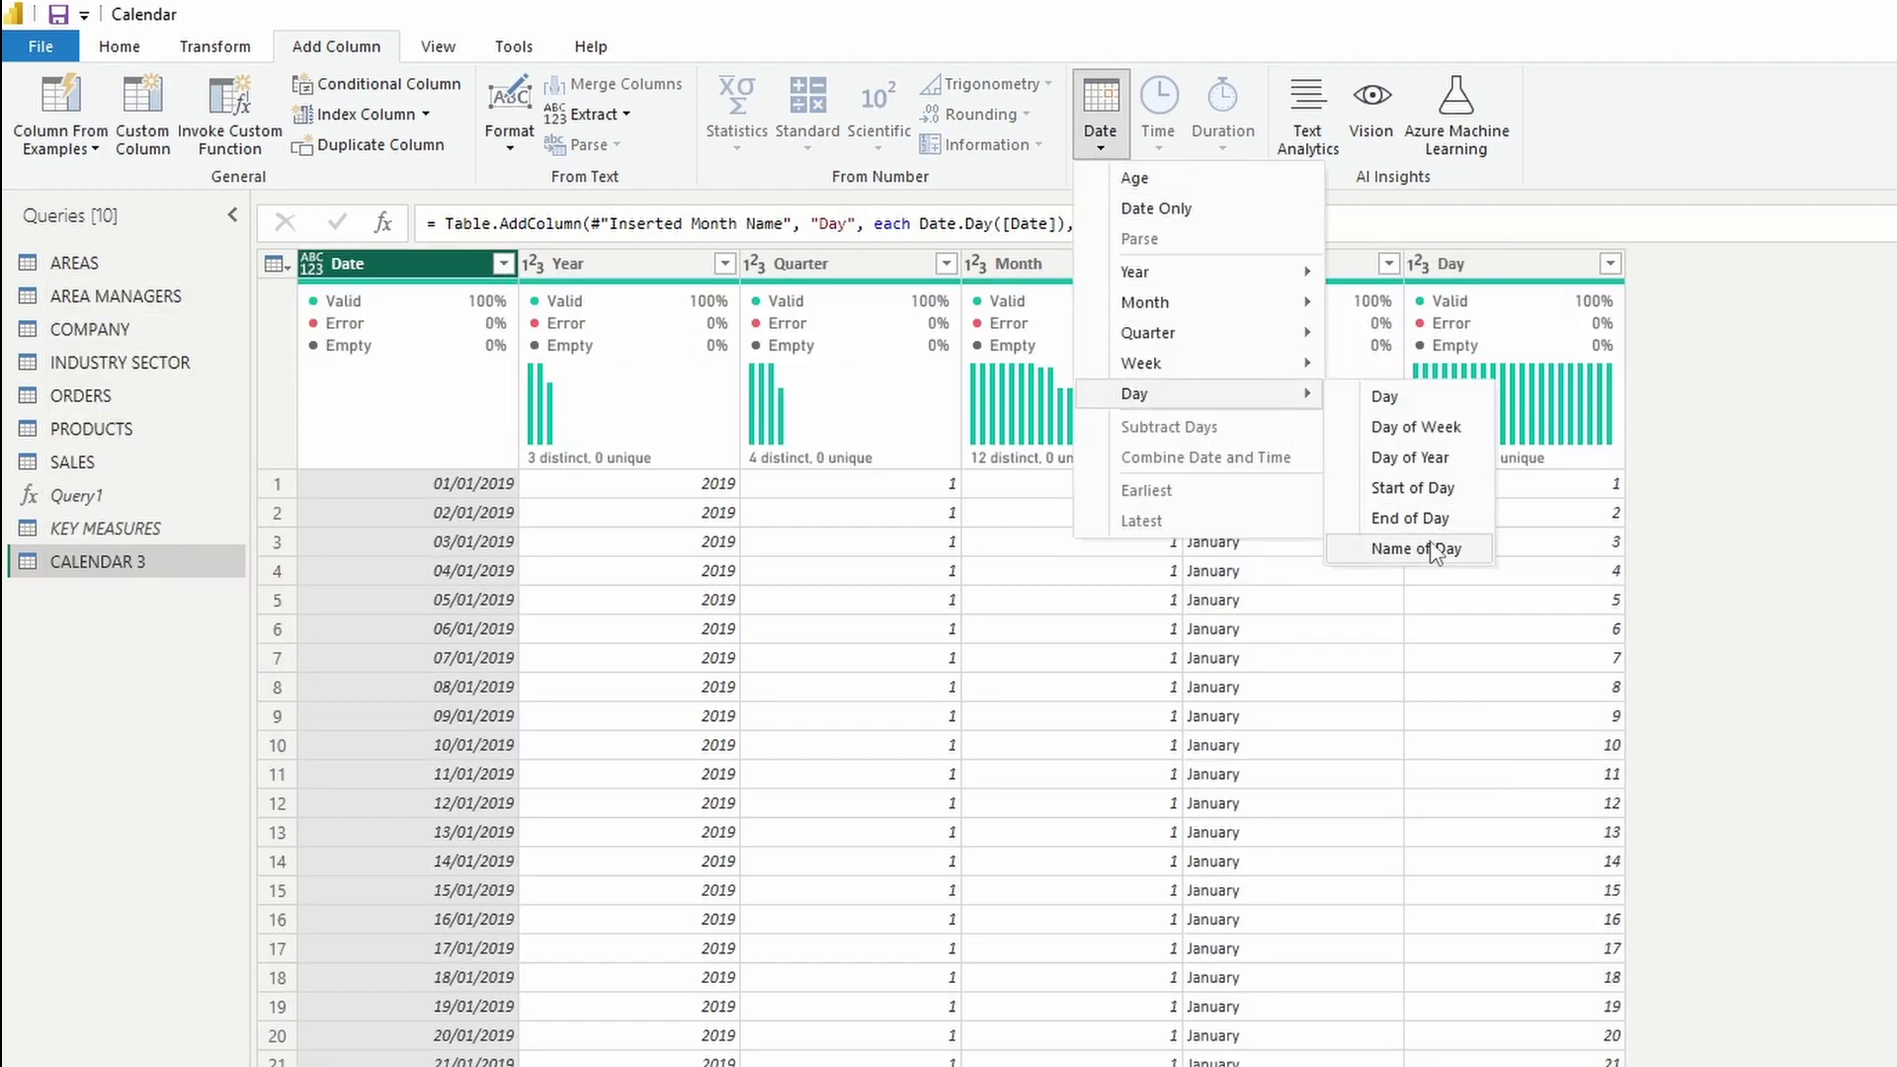
{"action": "left_click", "coordinate": [1432, 547]}
{"action": "left_click", "coordinate": [1301, 274]}
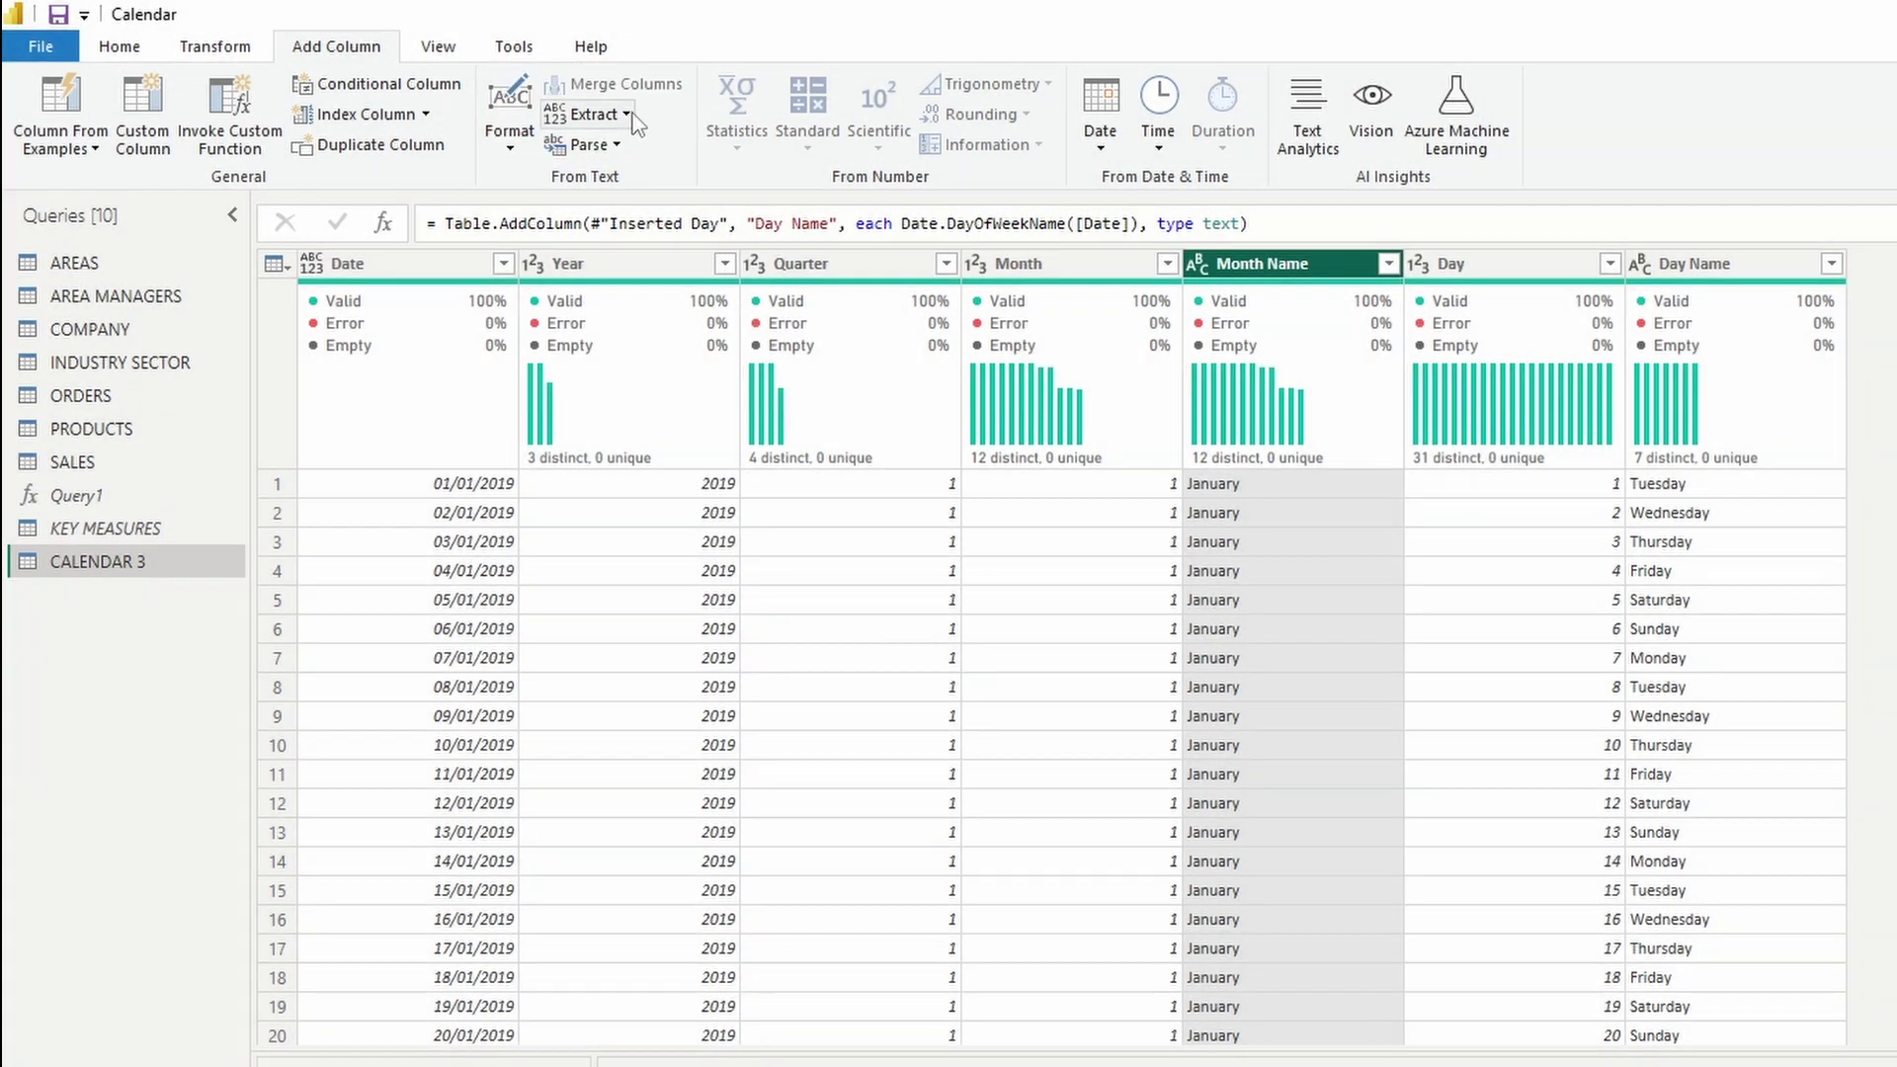
{"action": "left_click", "coordinate": [630, 117]}
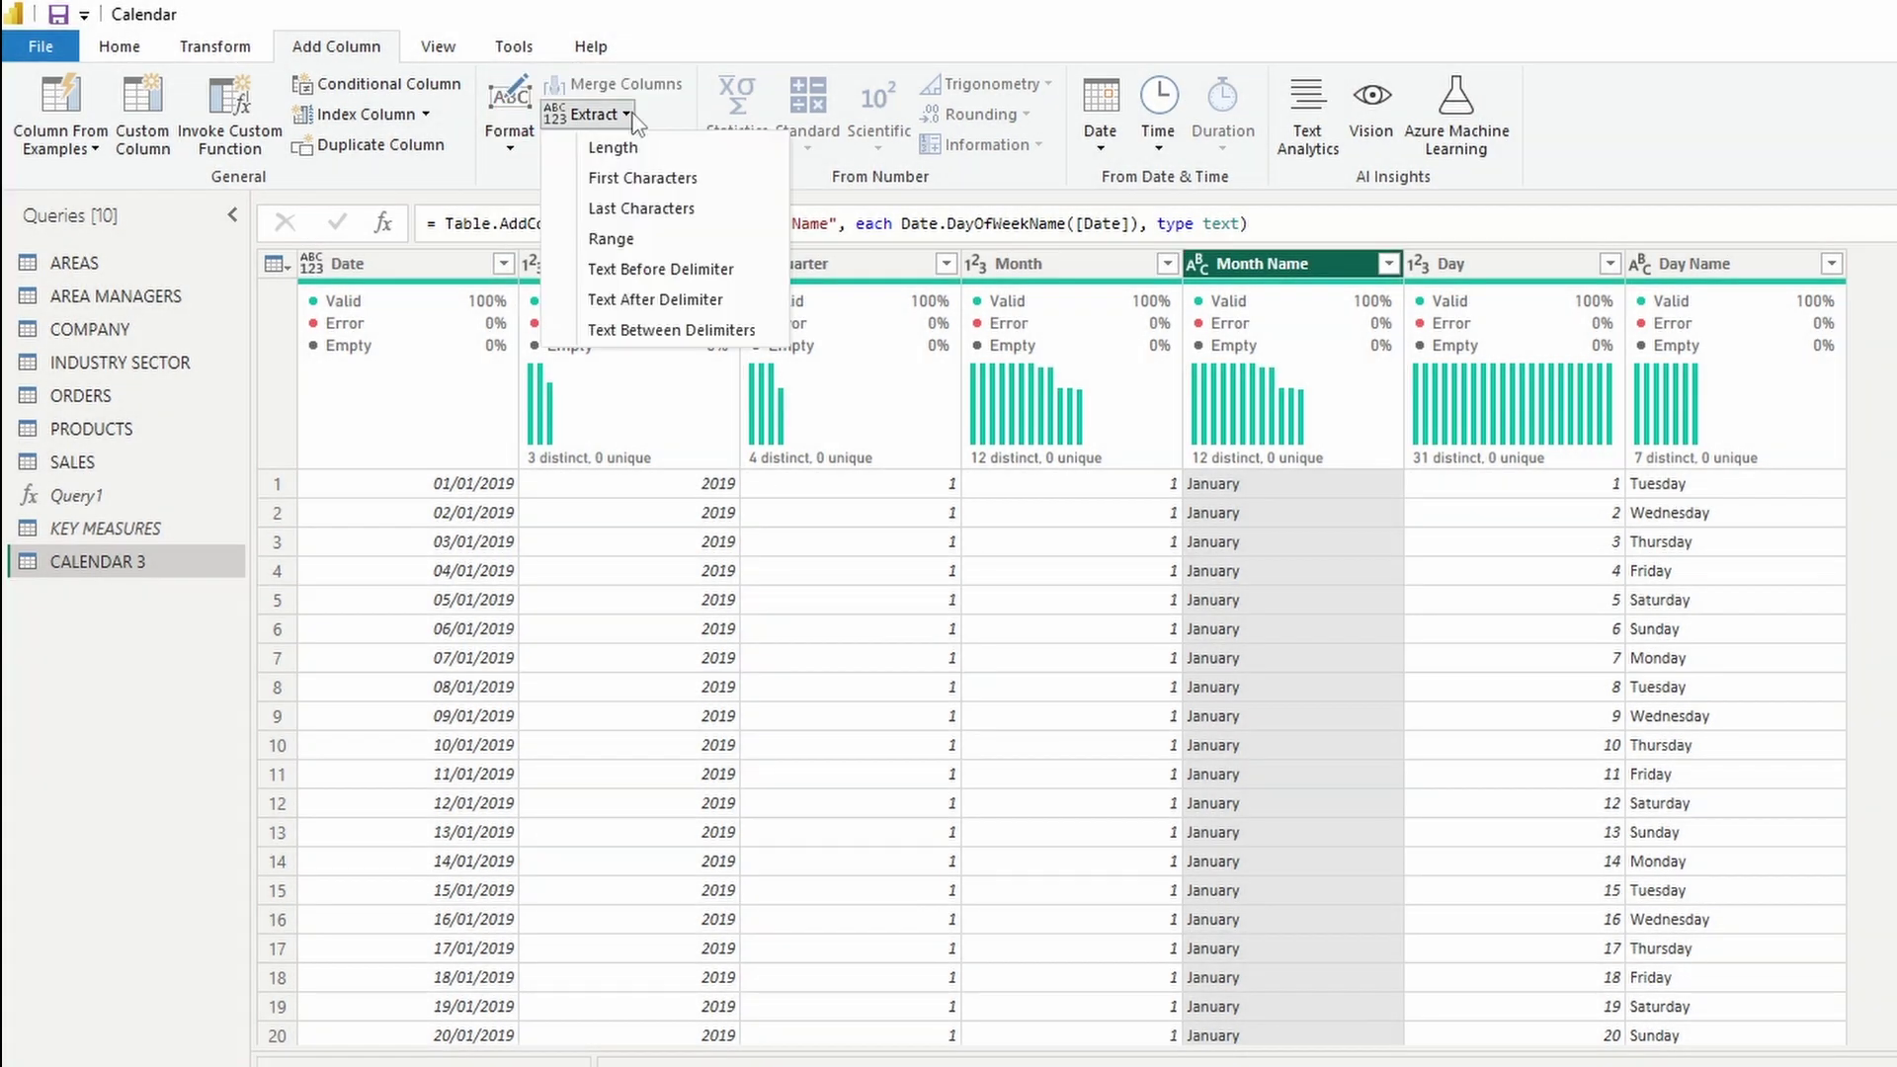
- Extract Month Name's first 3 characters into a First Characters column placed before Day
{"action": "left_click", "coordinate": [647, 177]}
{"action": "type", "text": "3"}
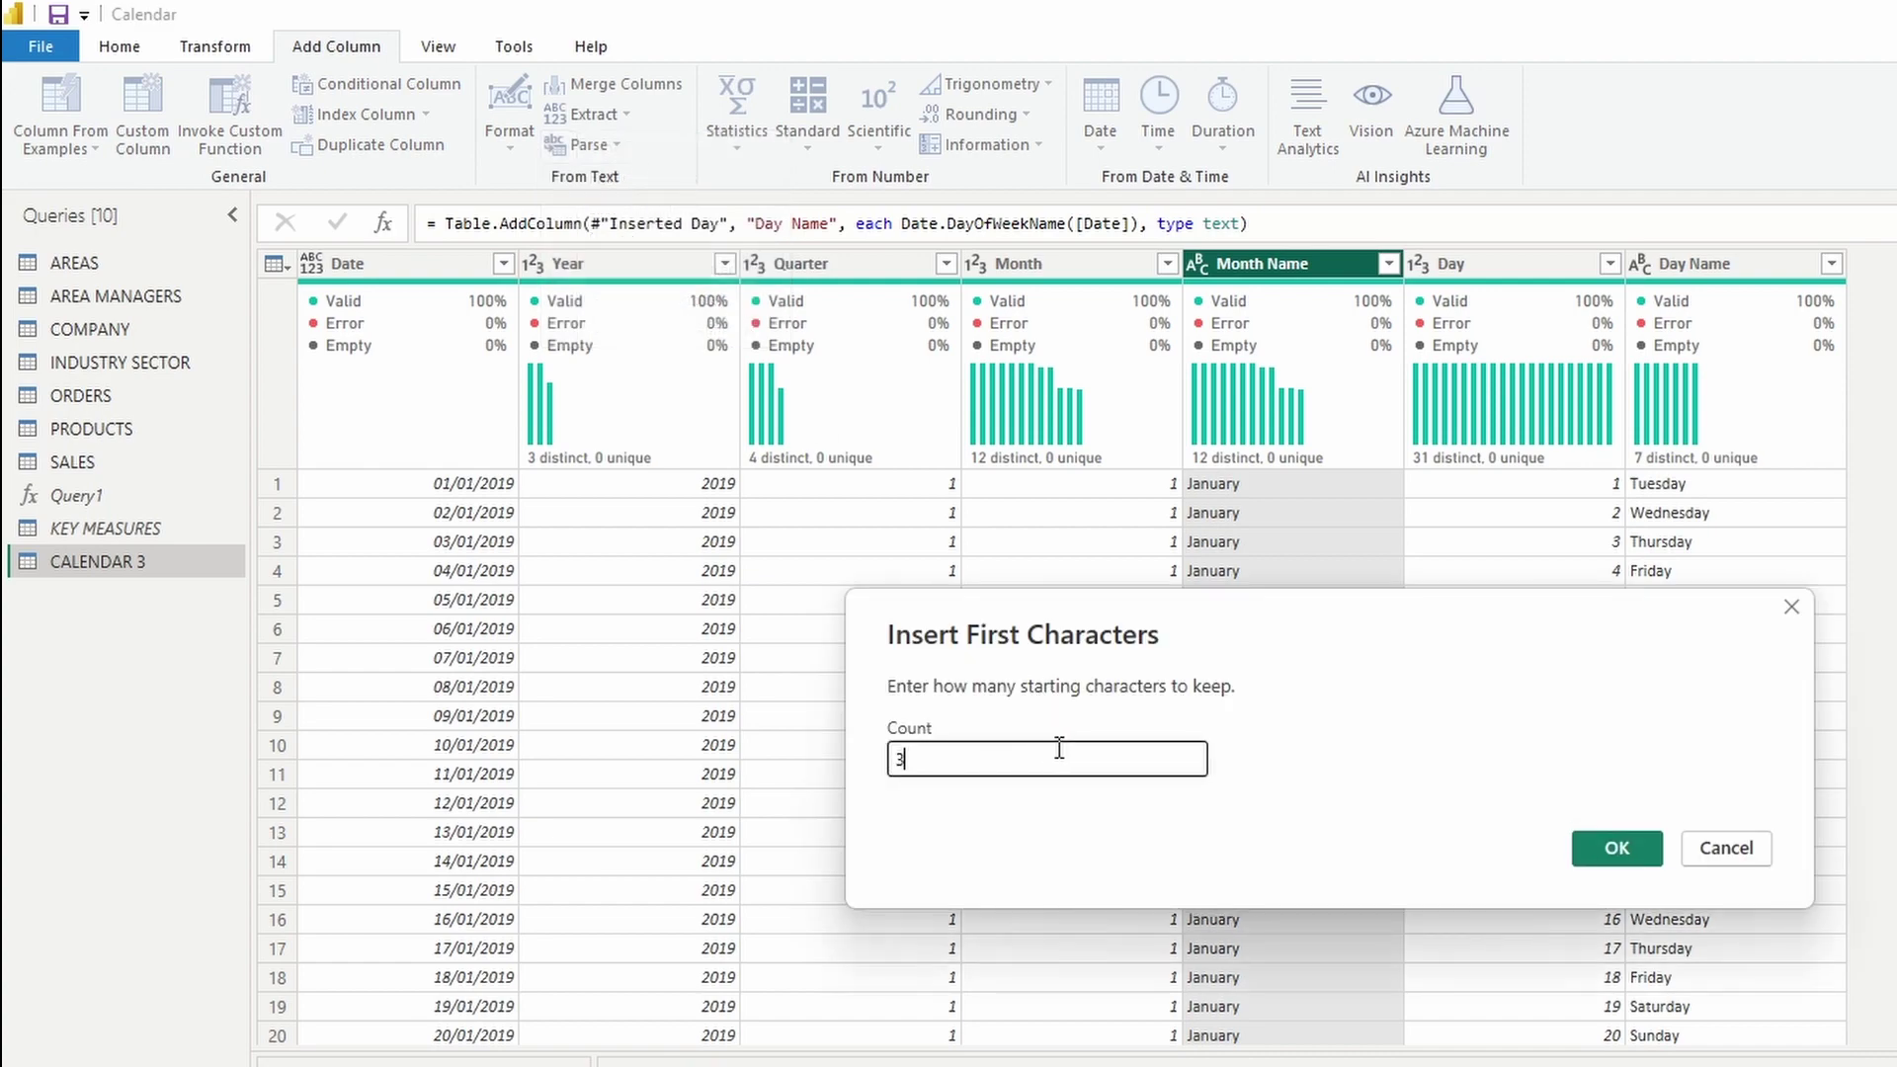
{"action": "left_click", "coordinate": [1639, 847]}
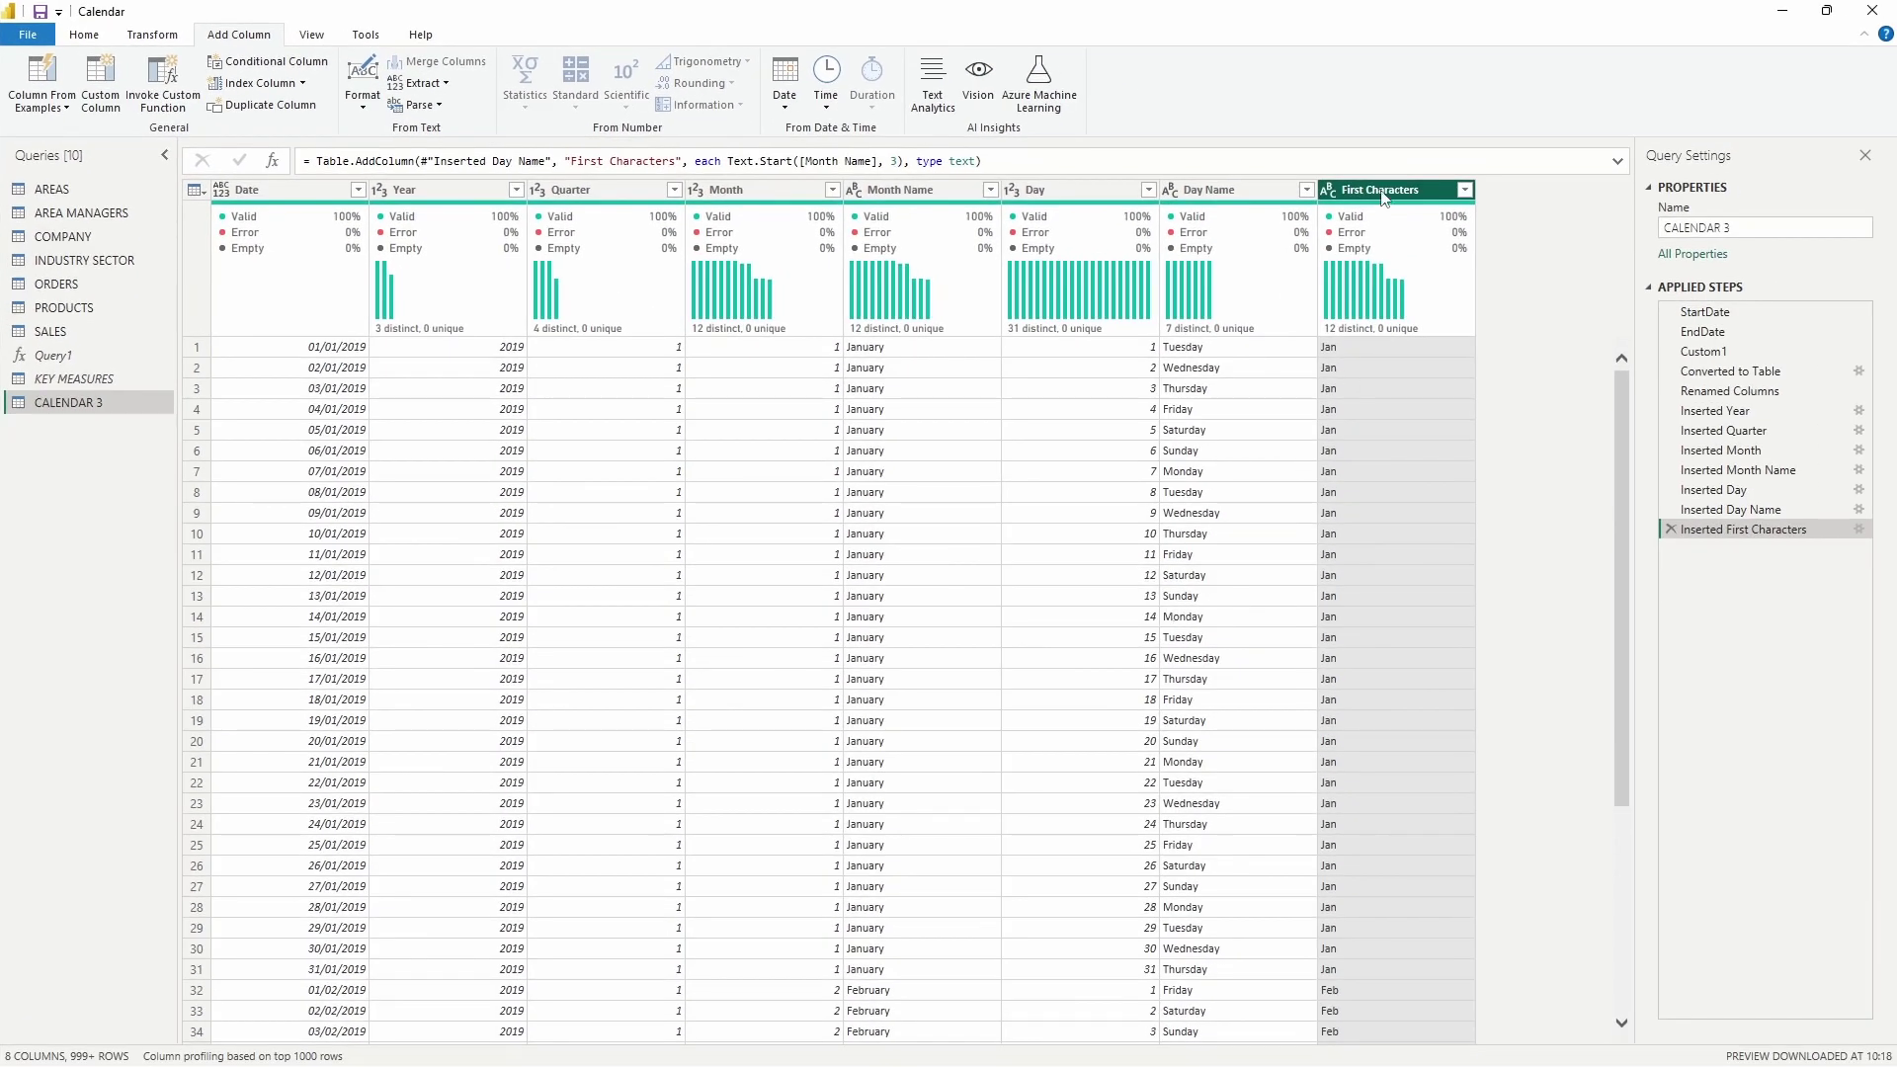
{"action": "left_click_drag", "start_coordinate": [1381, 196], "coordinate": [1106, 193]}
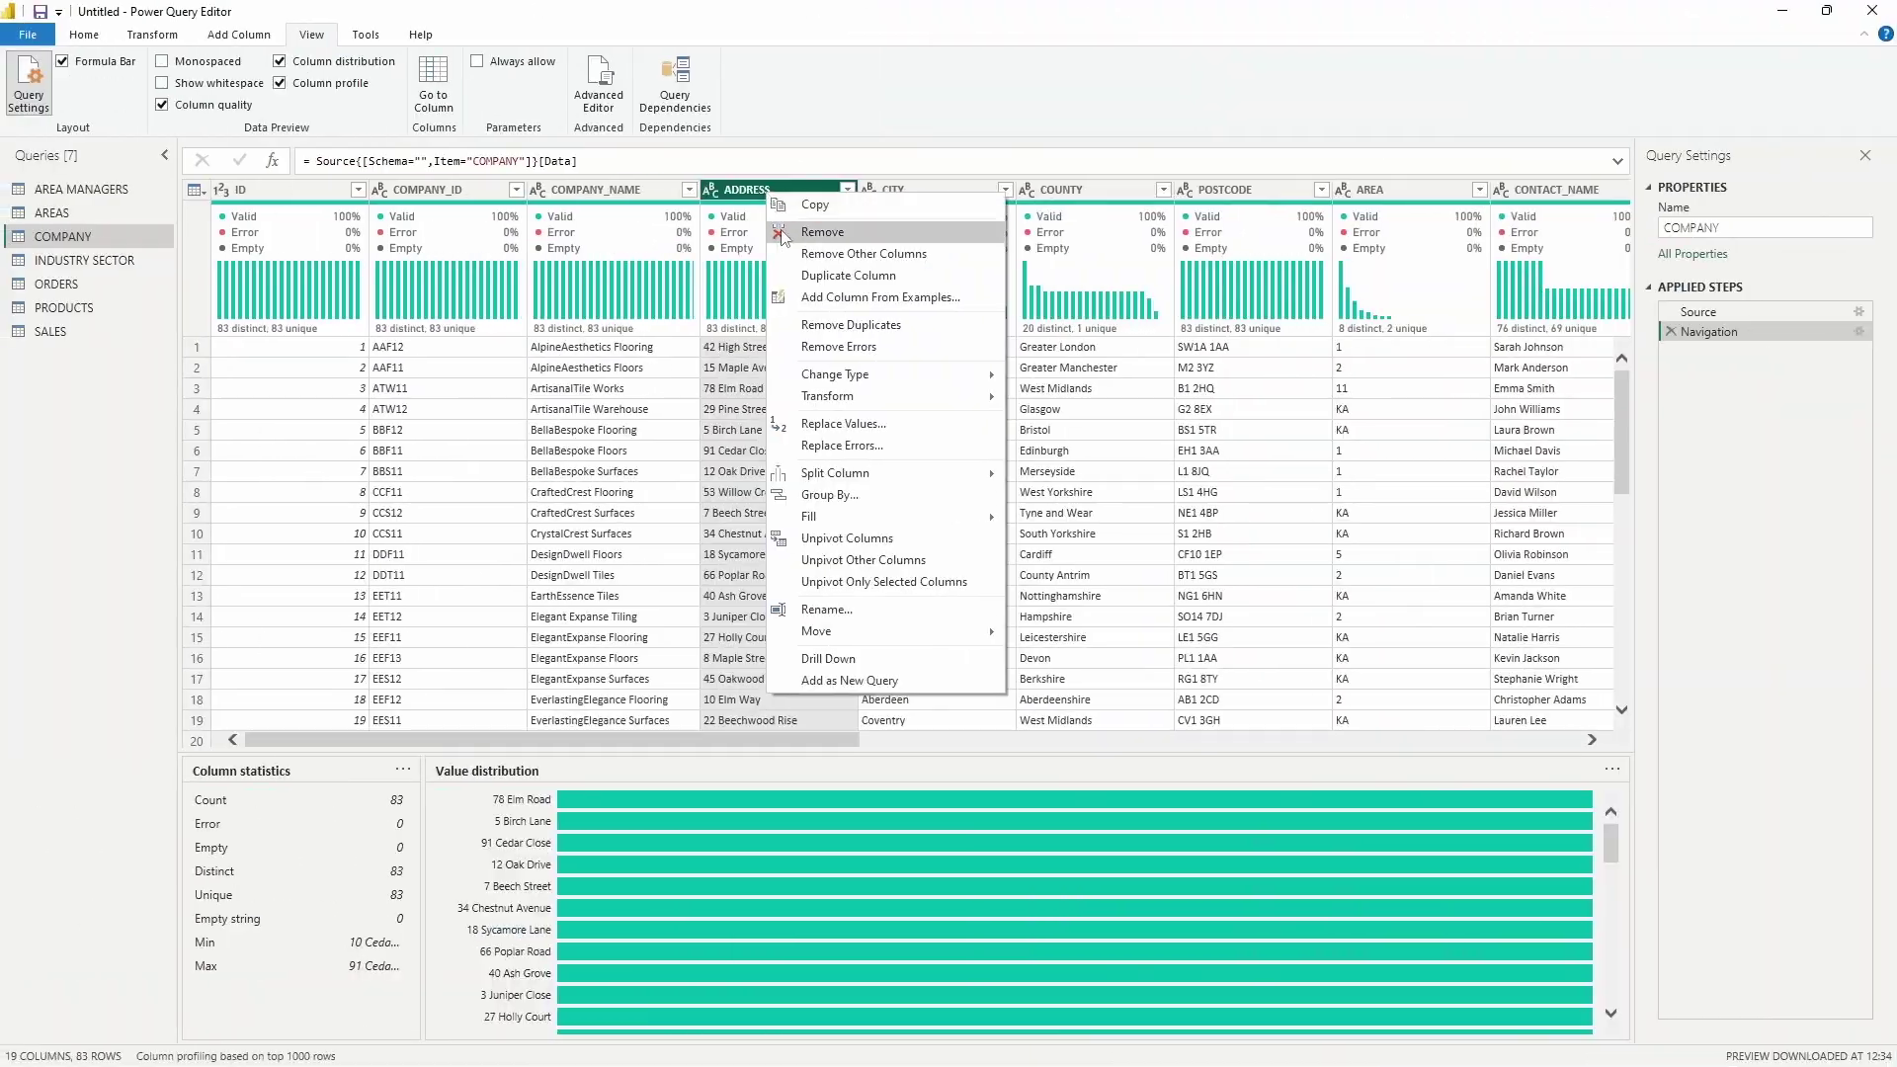
- Remove ADDRESS, CITY, COUNTY and POSTCODE from COMPANY, then link COMPANY to SALES on COMPANY_ID
{"action": "left_click", "coordinate": [782, 238]}
{"action": "left_click", "coordinate": [84, 35]}
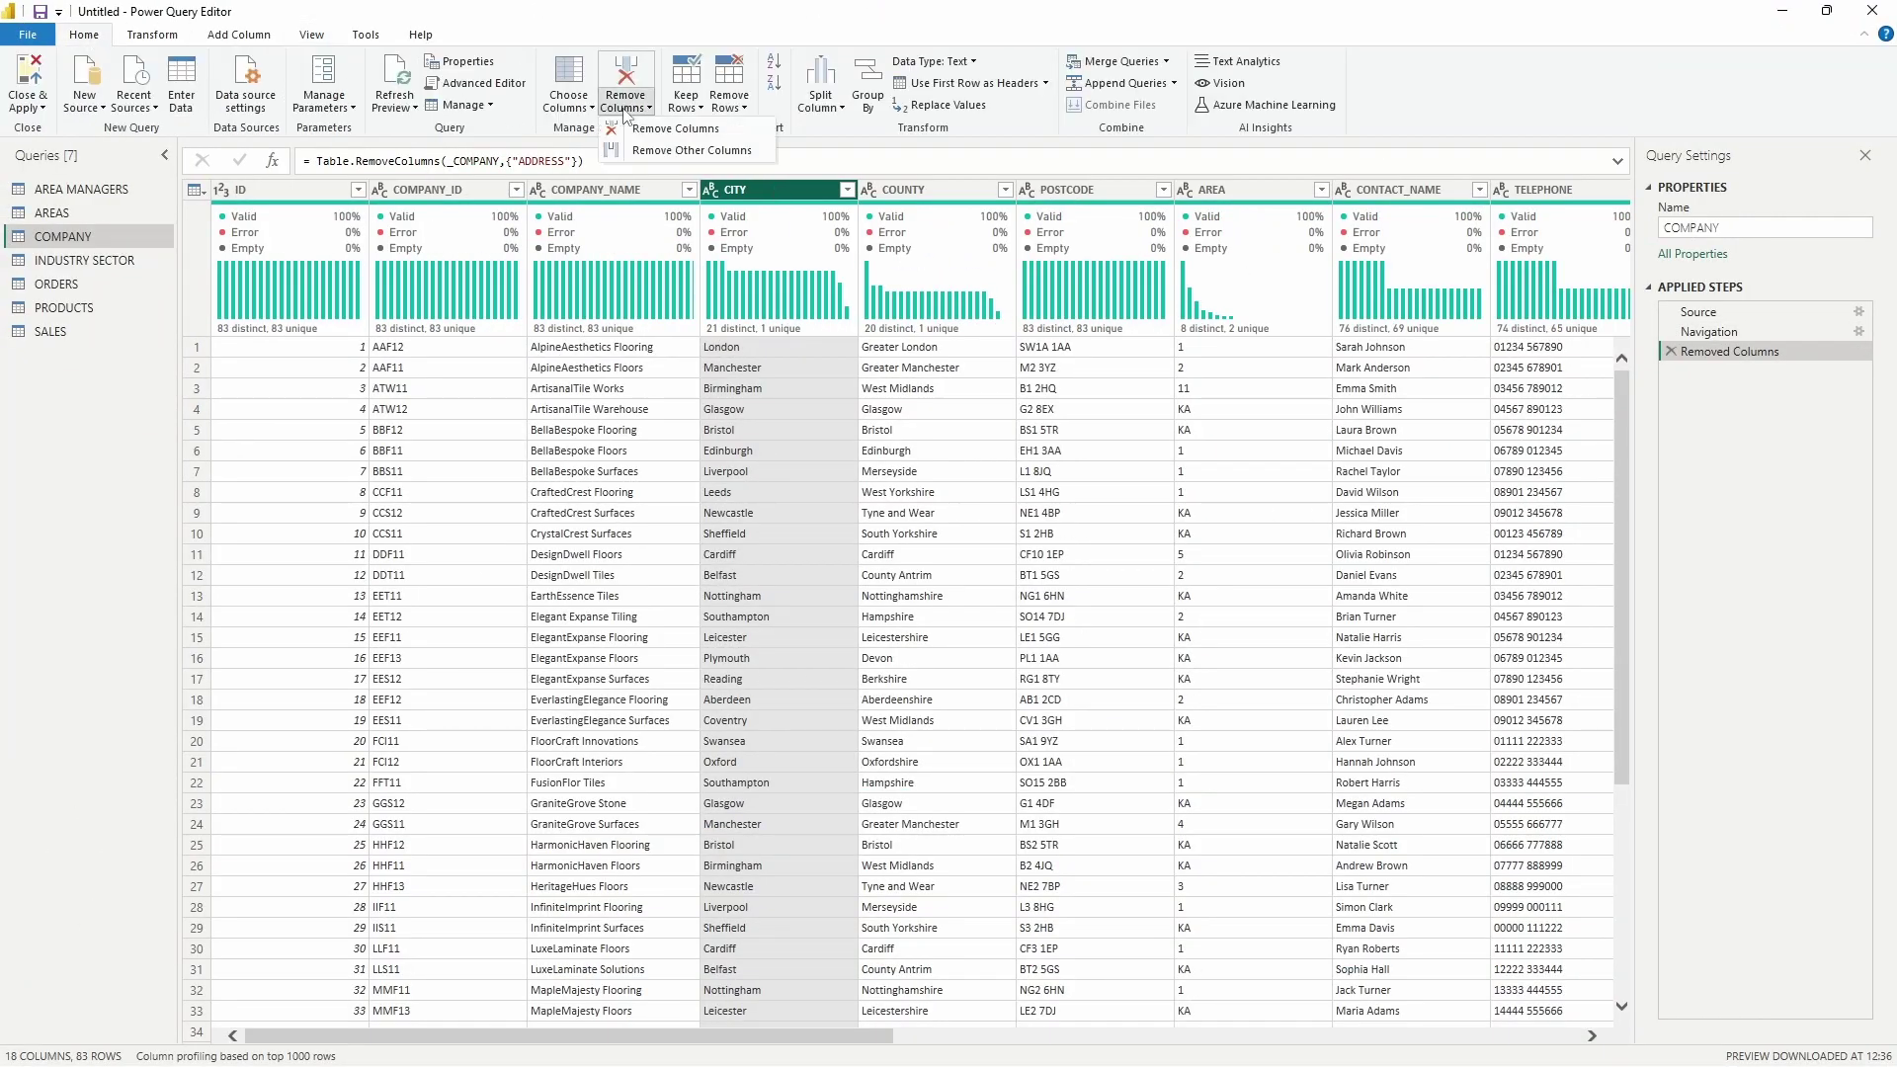
{"action": "left_click", "coordinate": [919, 189], "text": "shift"}
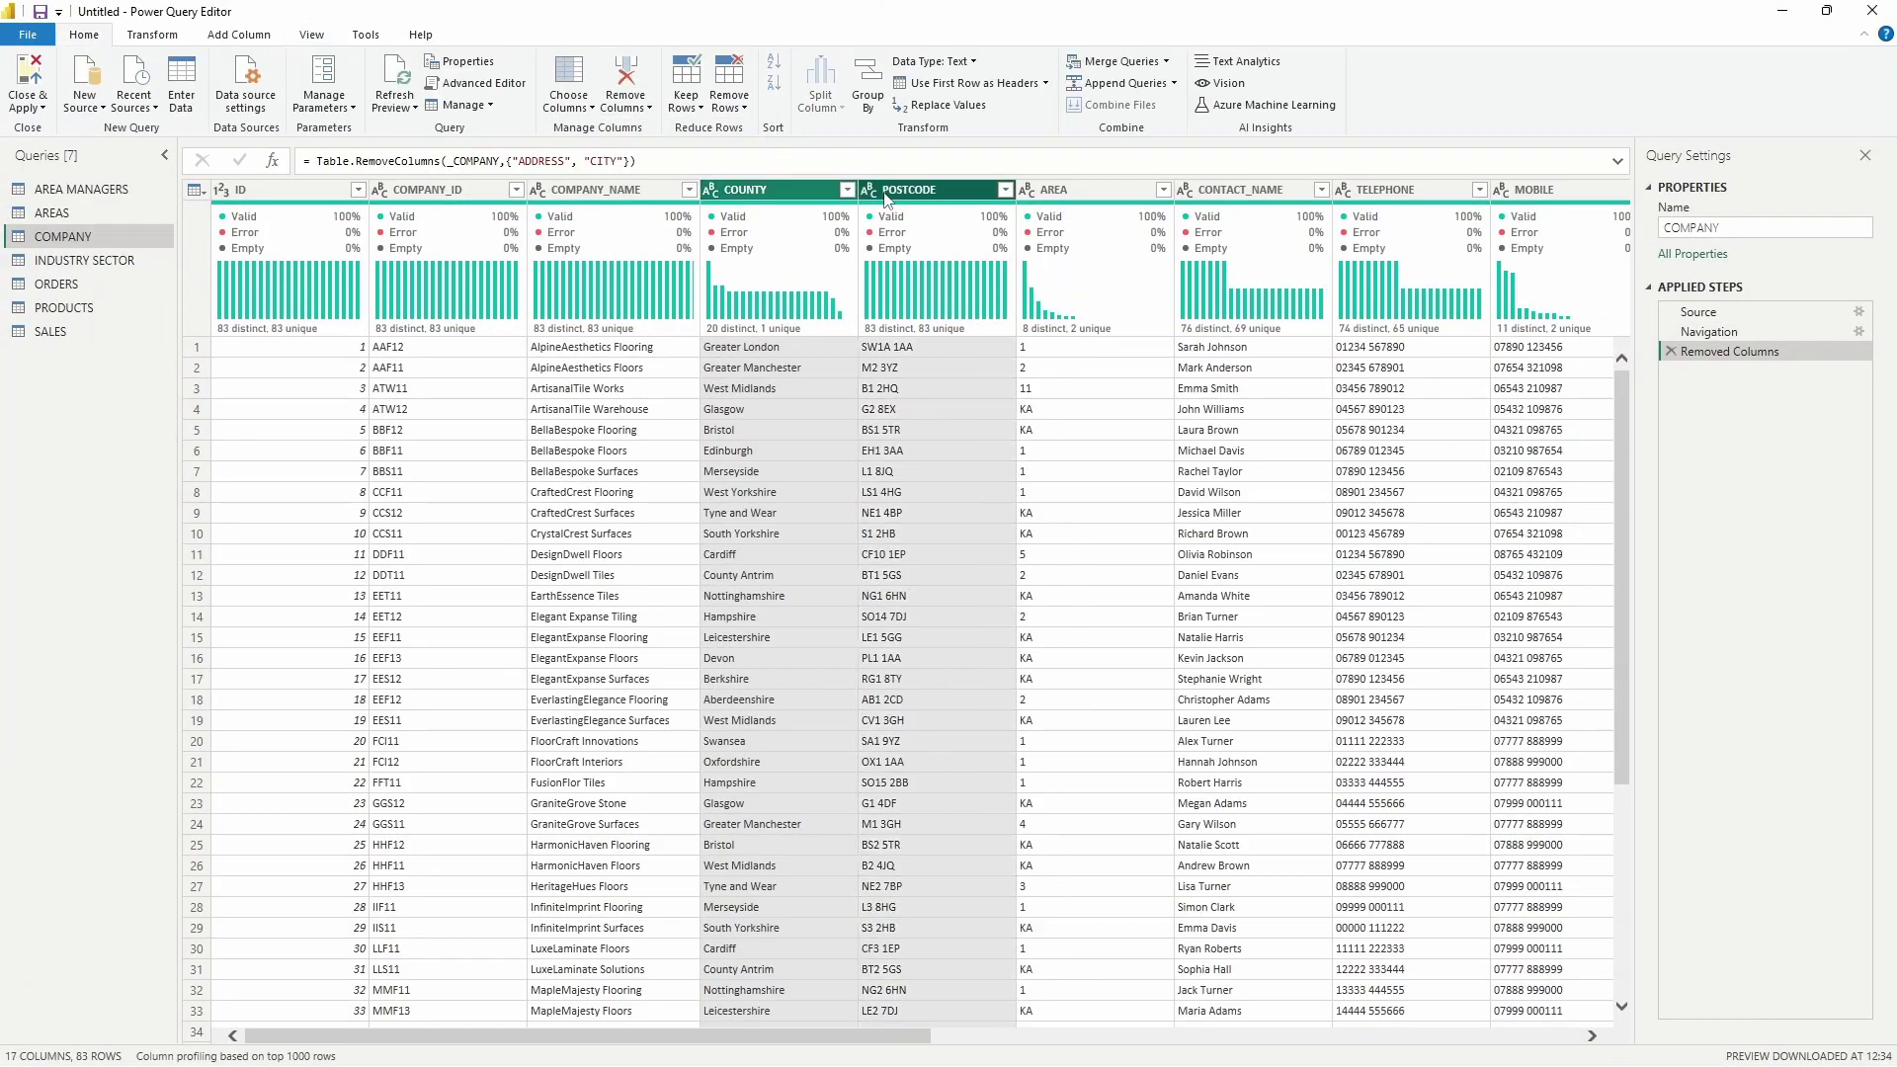
{"action": "right_click", "coordinate": [1002, 190]}
{"action": "left_click", "coordinate": [1052, 204]}
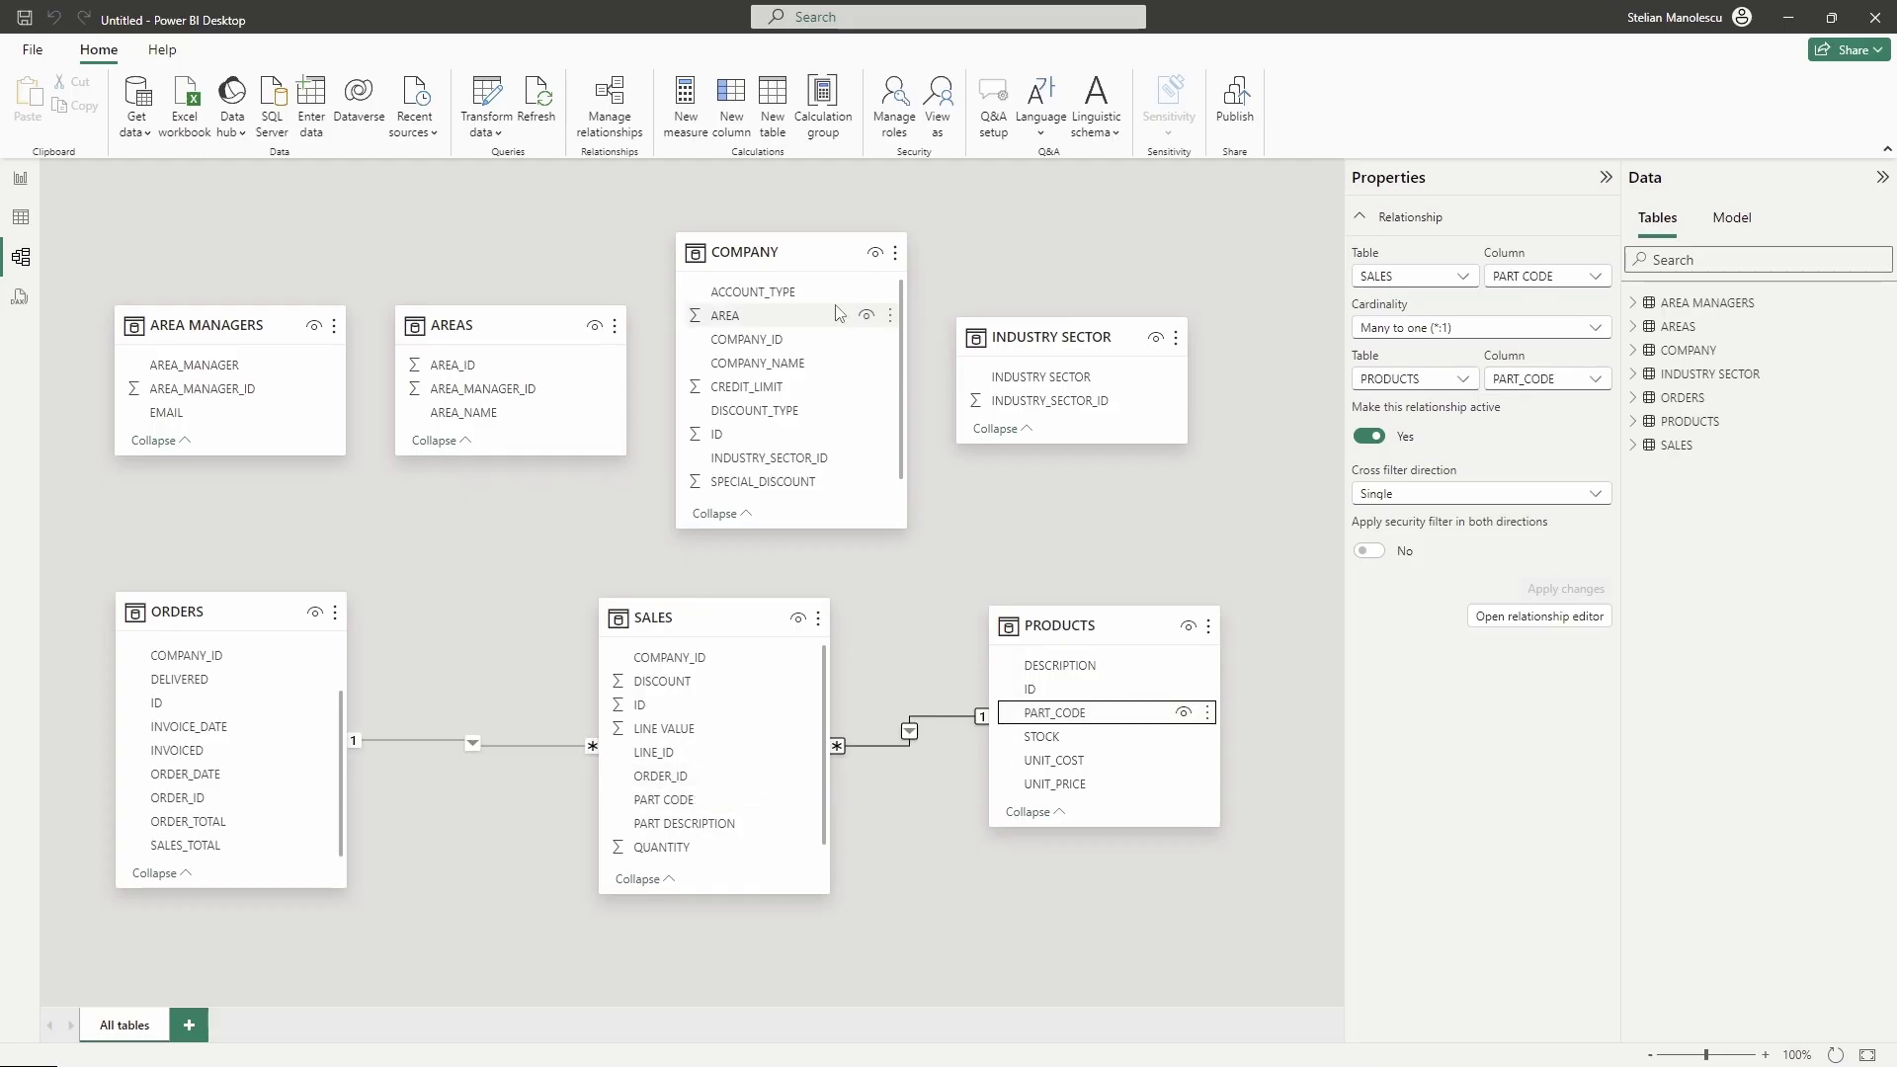
{"action": "left_click_drag", "start_coordinate": [790, 338], "coordinate": [681, 658]}
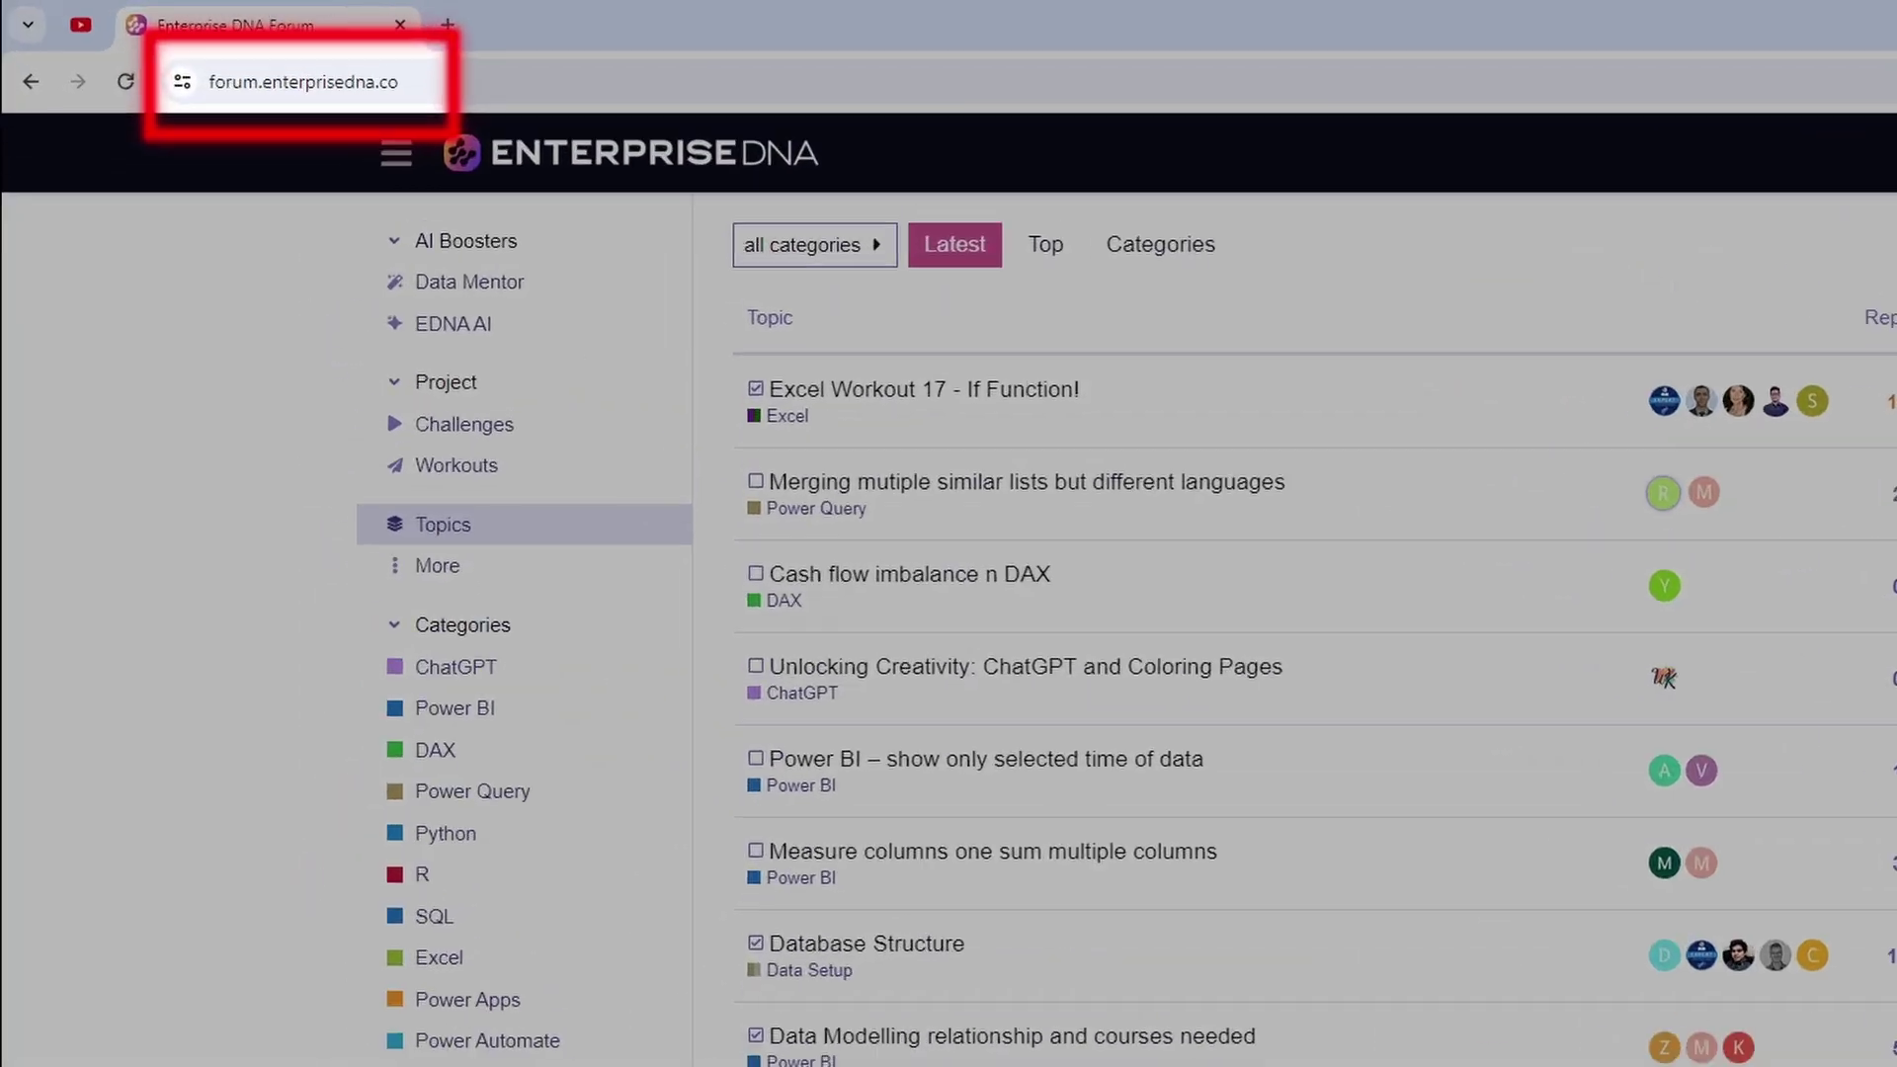
- Search the forum for 'extended date calendar' and scroll down to the Extended Date Table topic
{"action": "left_click", "coordinate": [1896, 160]}
{"action": "type", "text": "e"}
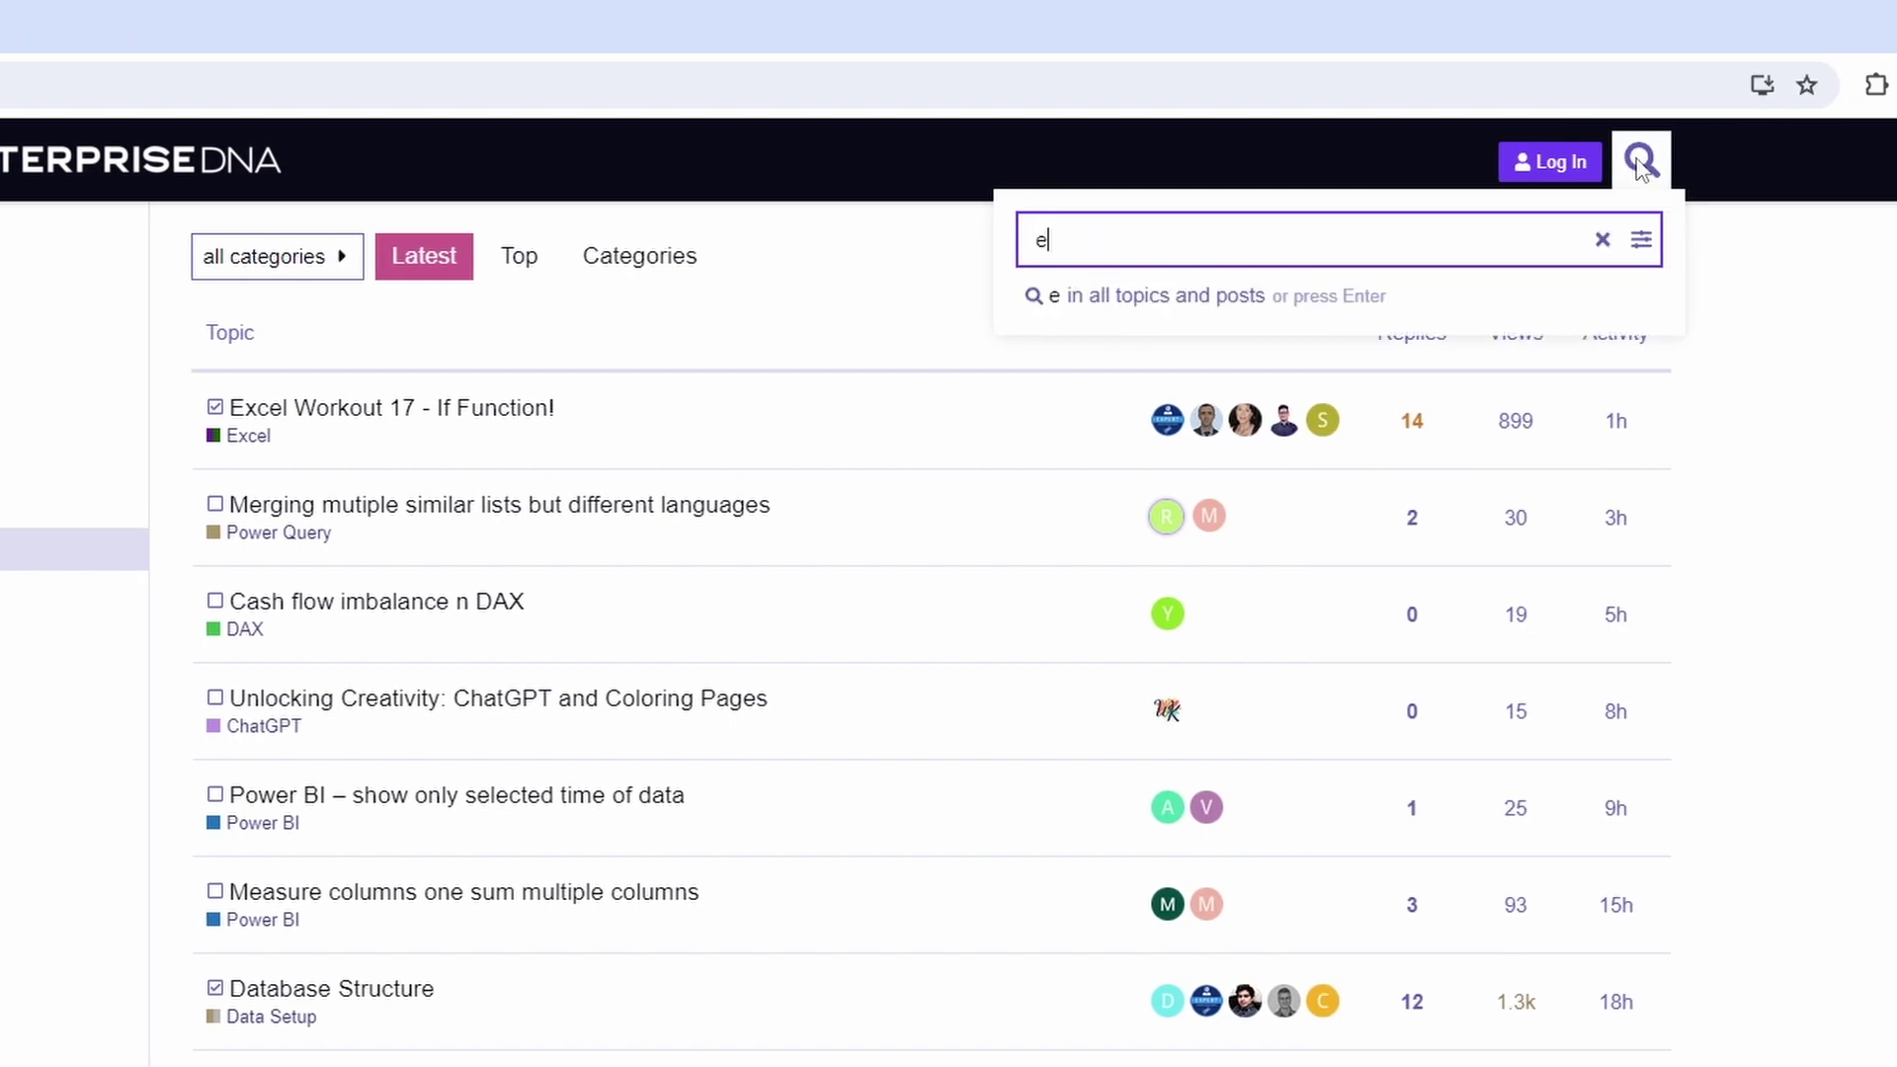
{"action": "type", "text": "xtended d"}
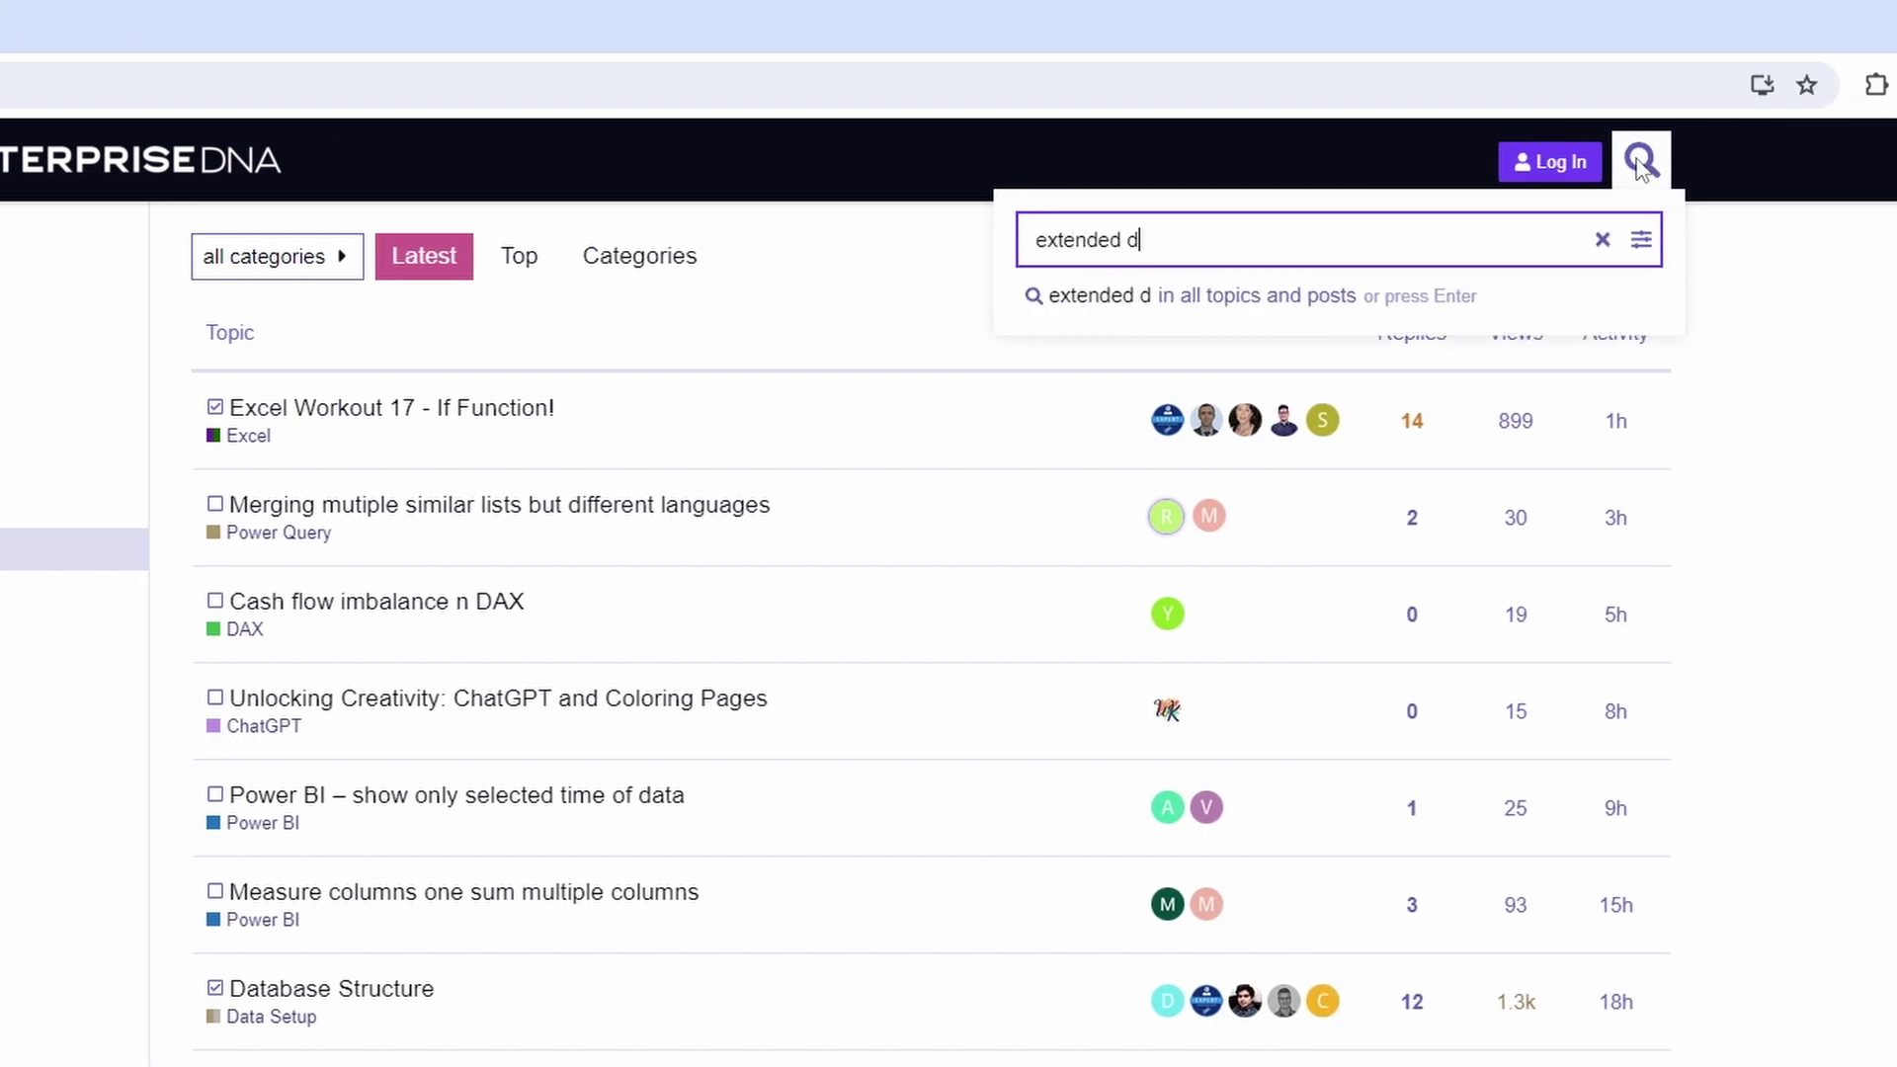
{"action": "type", "text": "ate cl"}
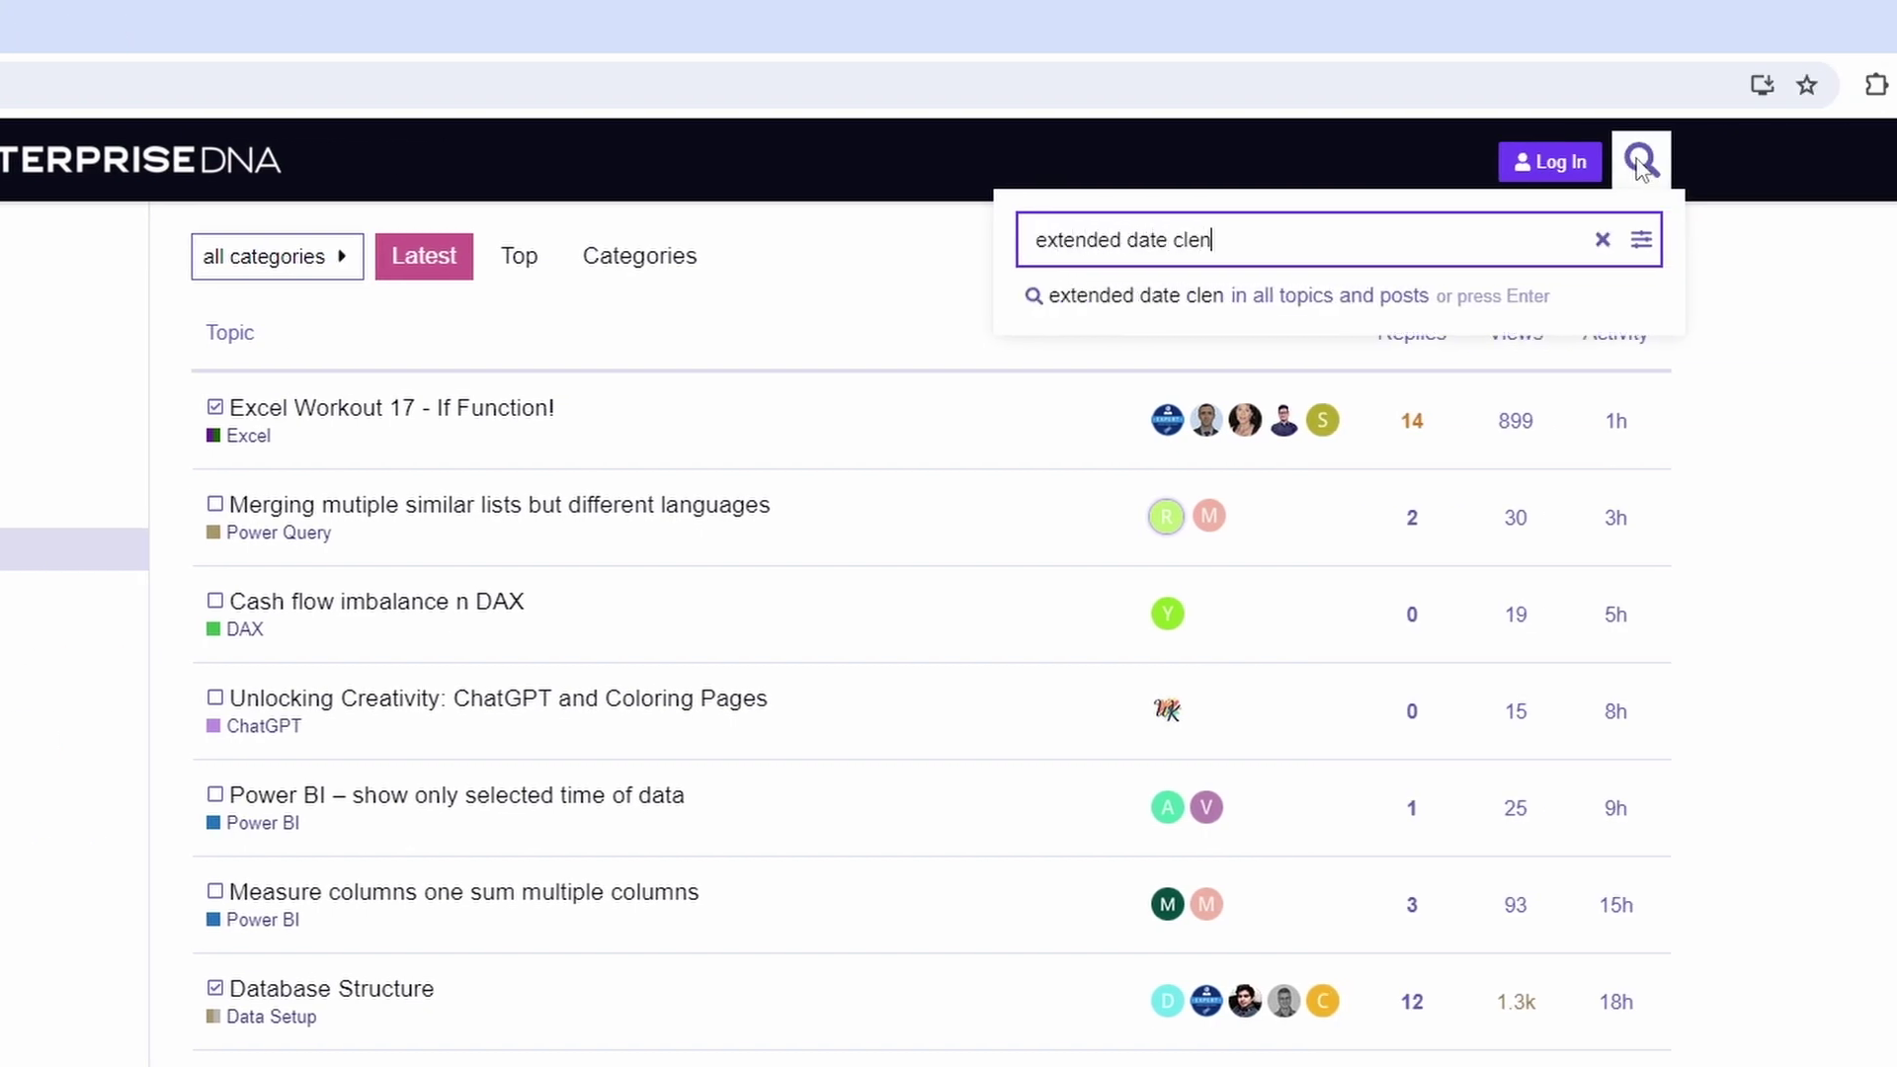
{"action": "key", "text": "BackSpace"}
{"action": "type", "text": "alendar"}
{"action": "key", "text": "Return"}
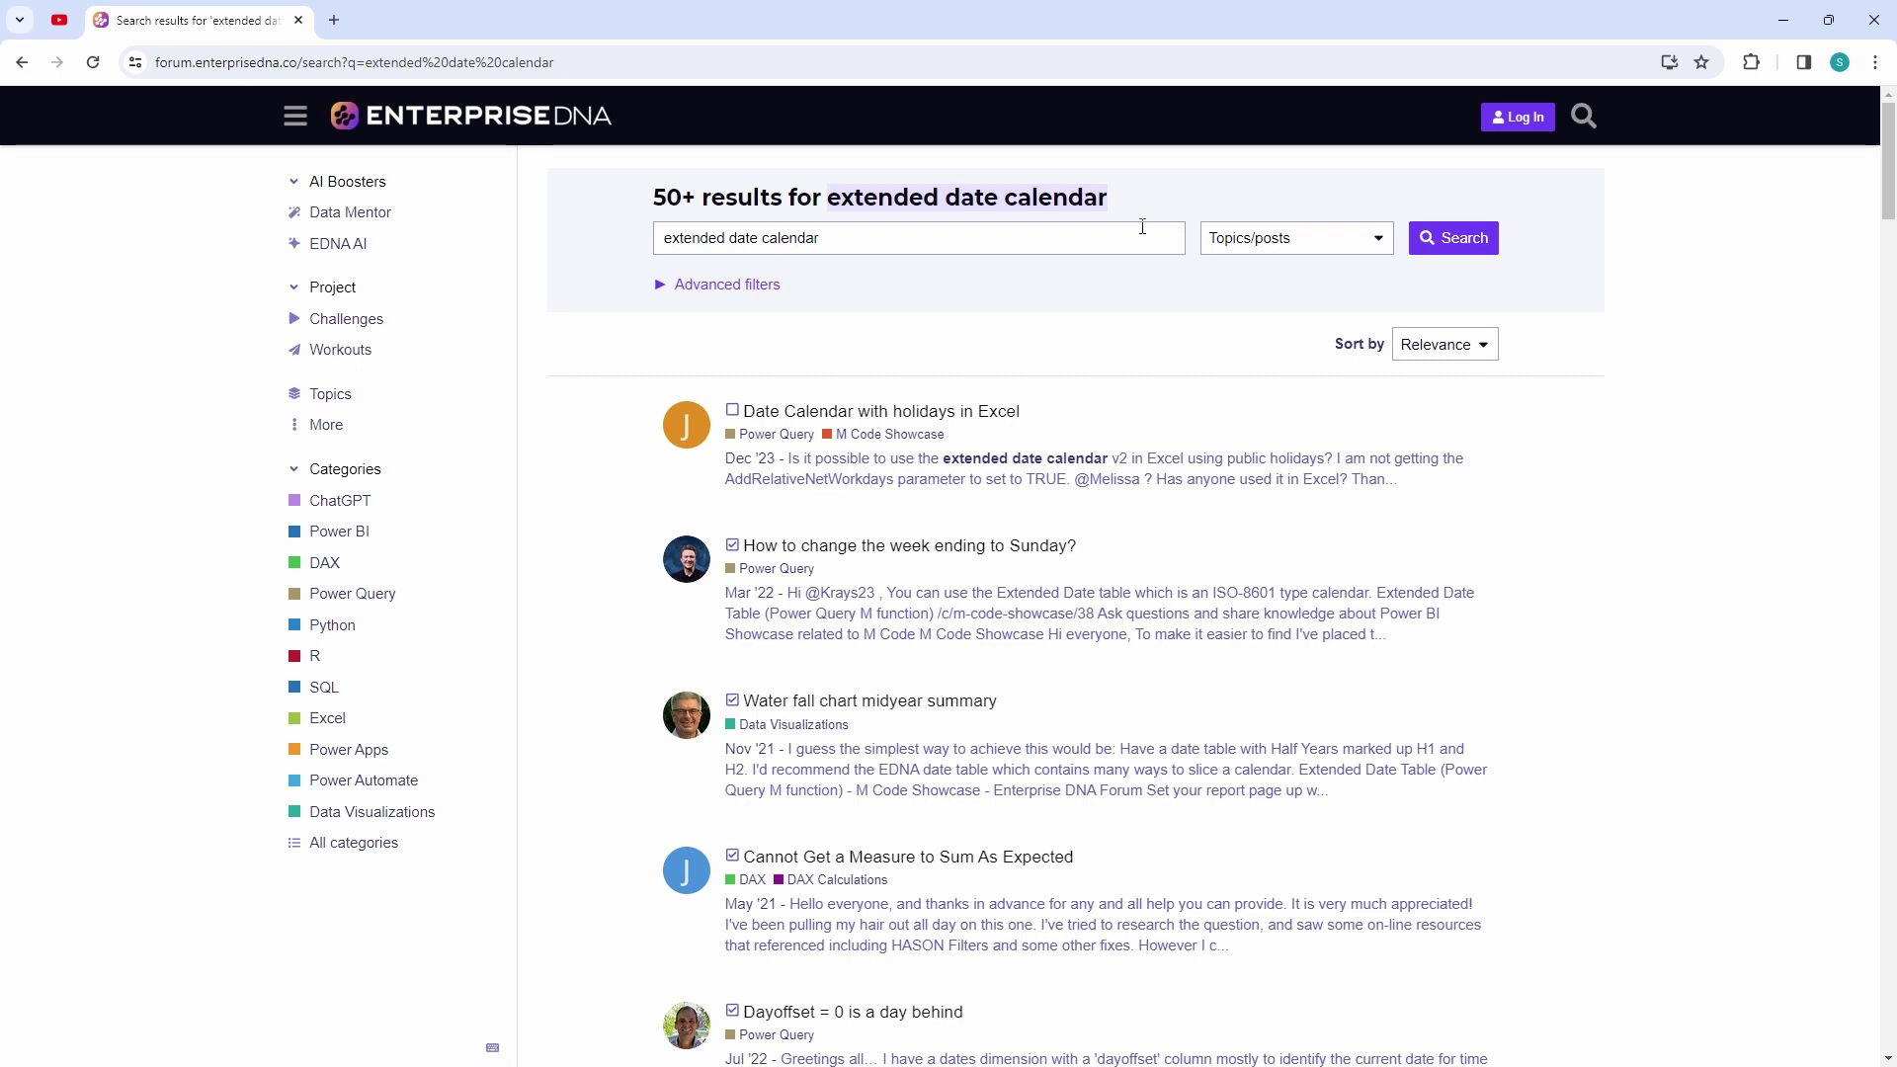
{"action": "scroll", "coordinate": [1143, 226], "scroll_direction": "down", "scroll_amount": 4}
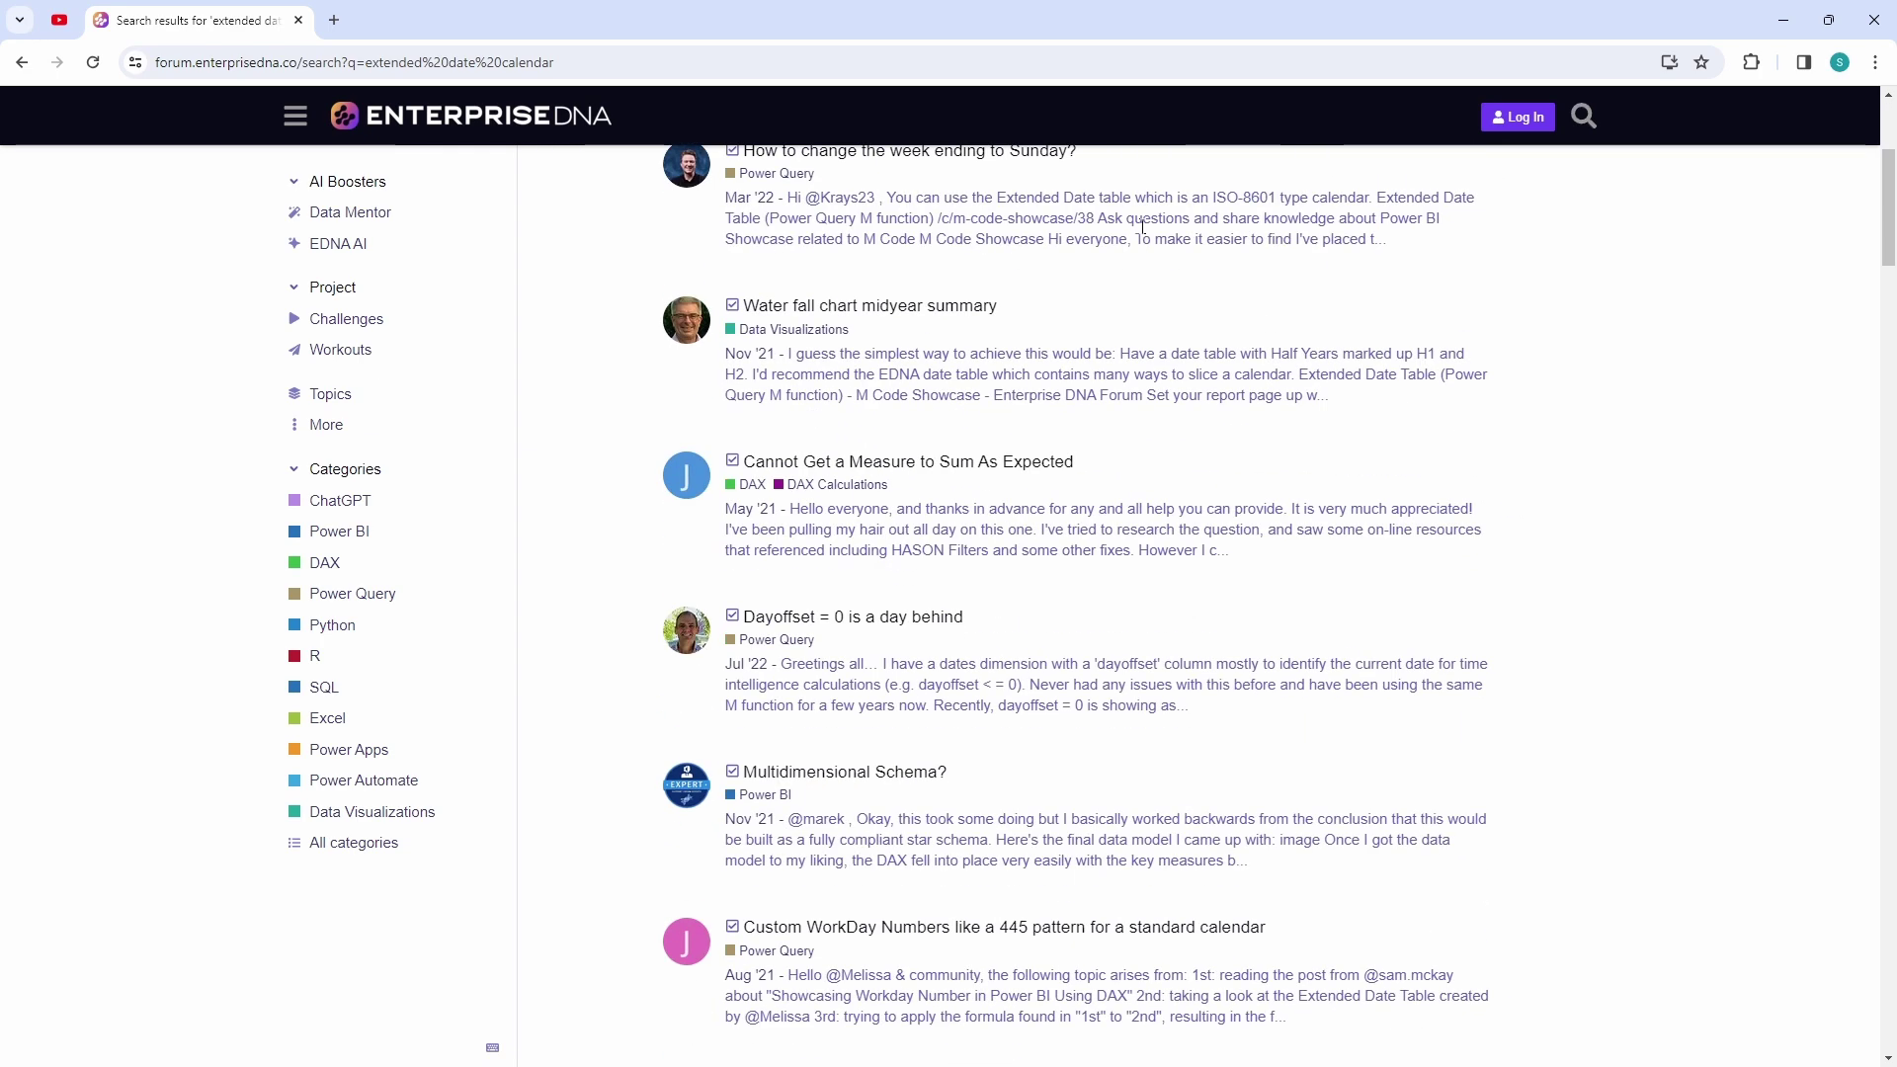
{"action": "scroll", "coordinate": [1143, 226], "scroll_direction": "down", "scroll_amount": 5}
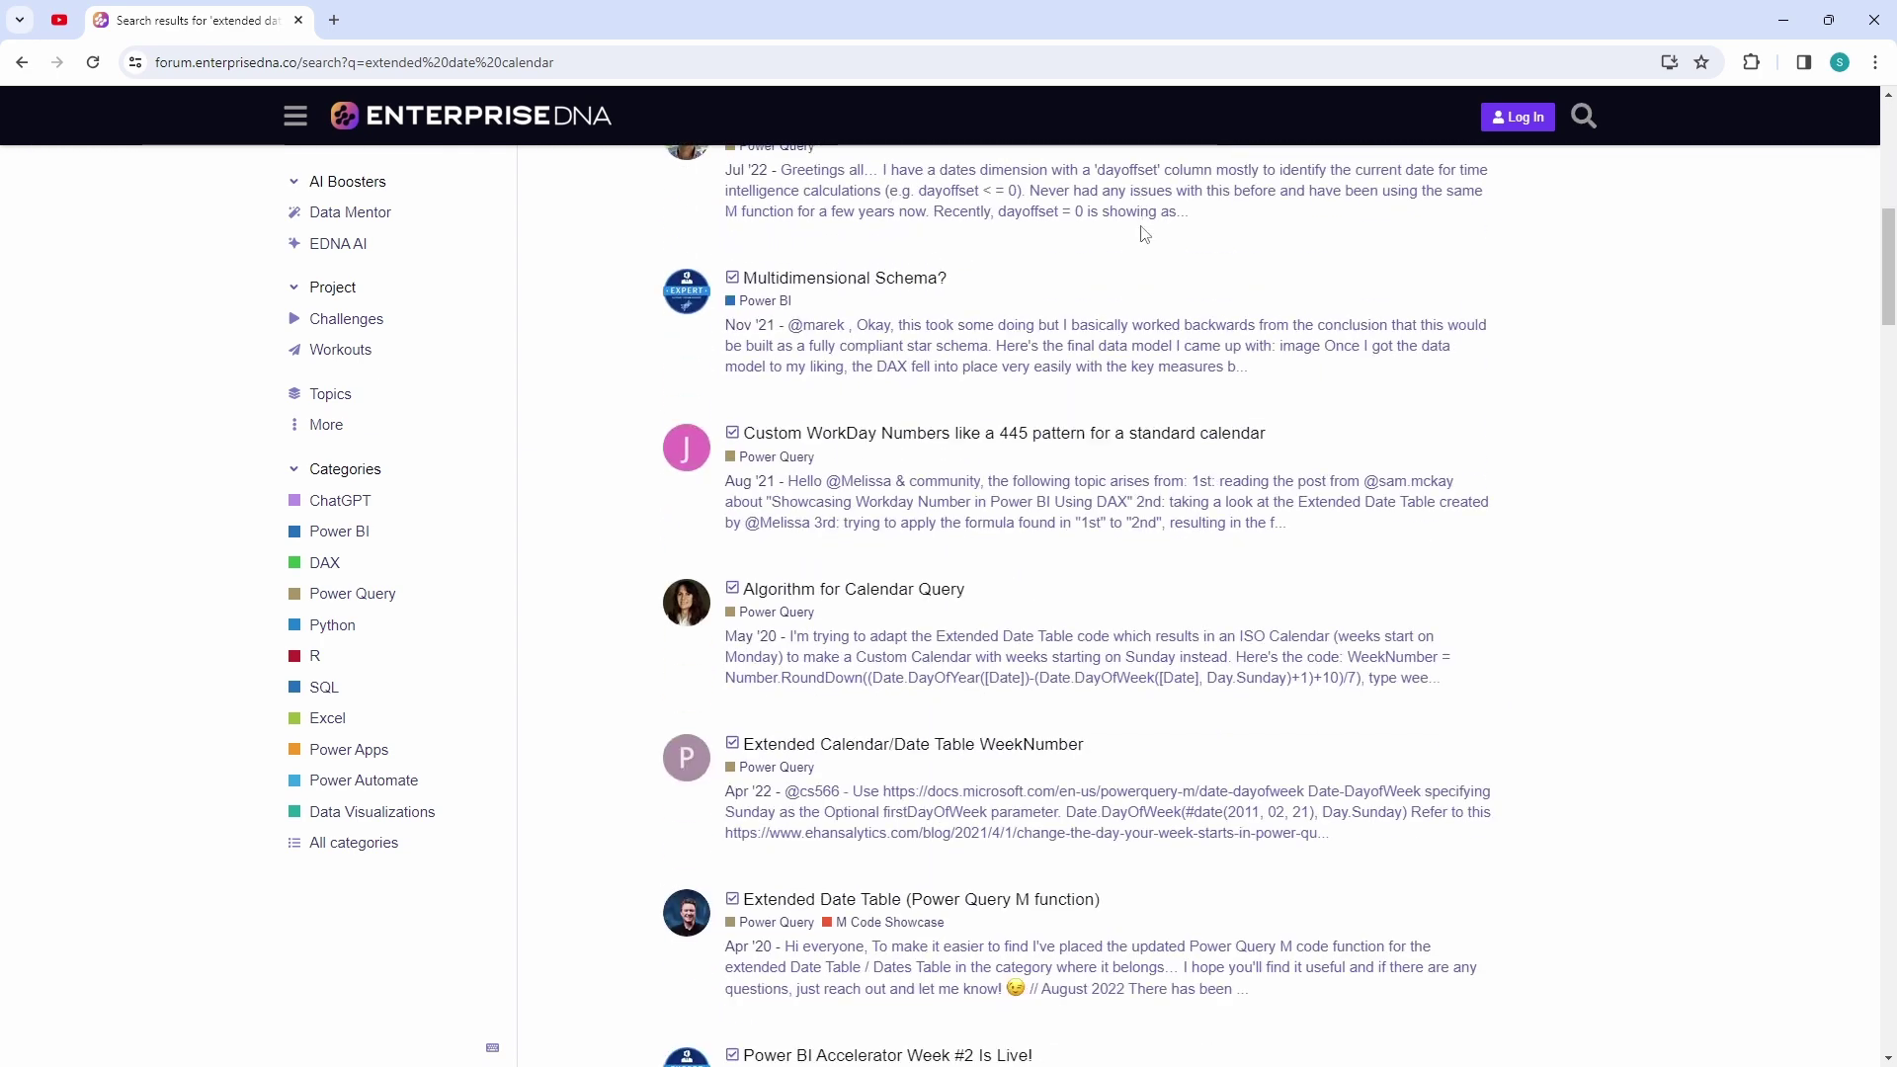
{"action": "scroll", "coordinate": [1143, 234], "scroll_direction": "down", "scroll_amount": 2}
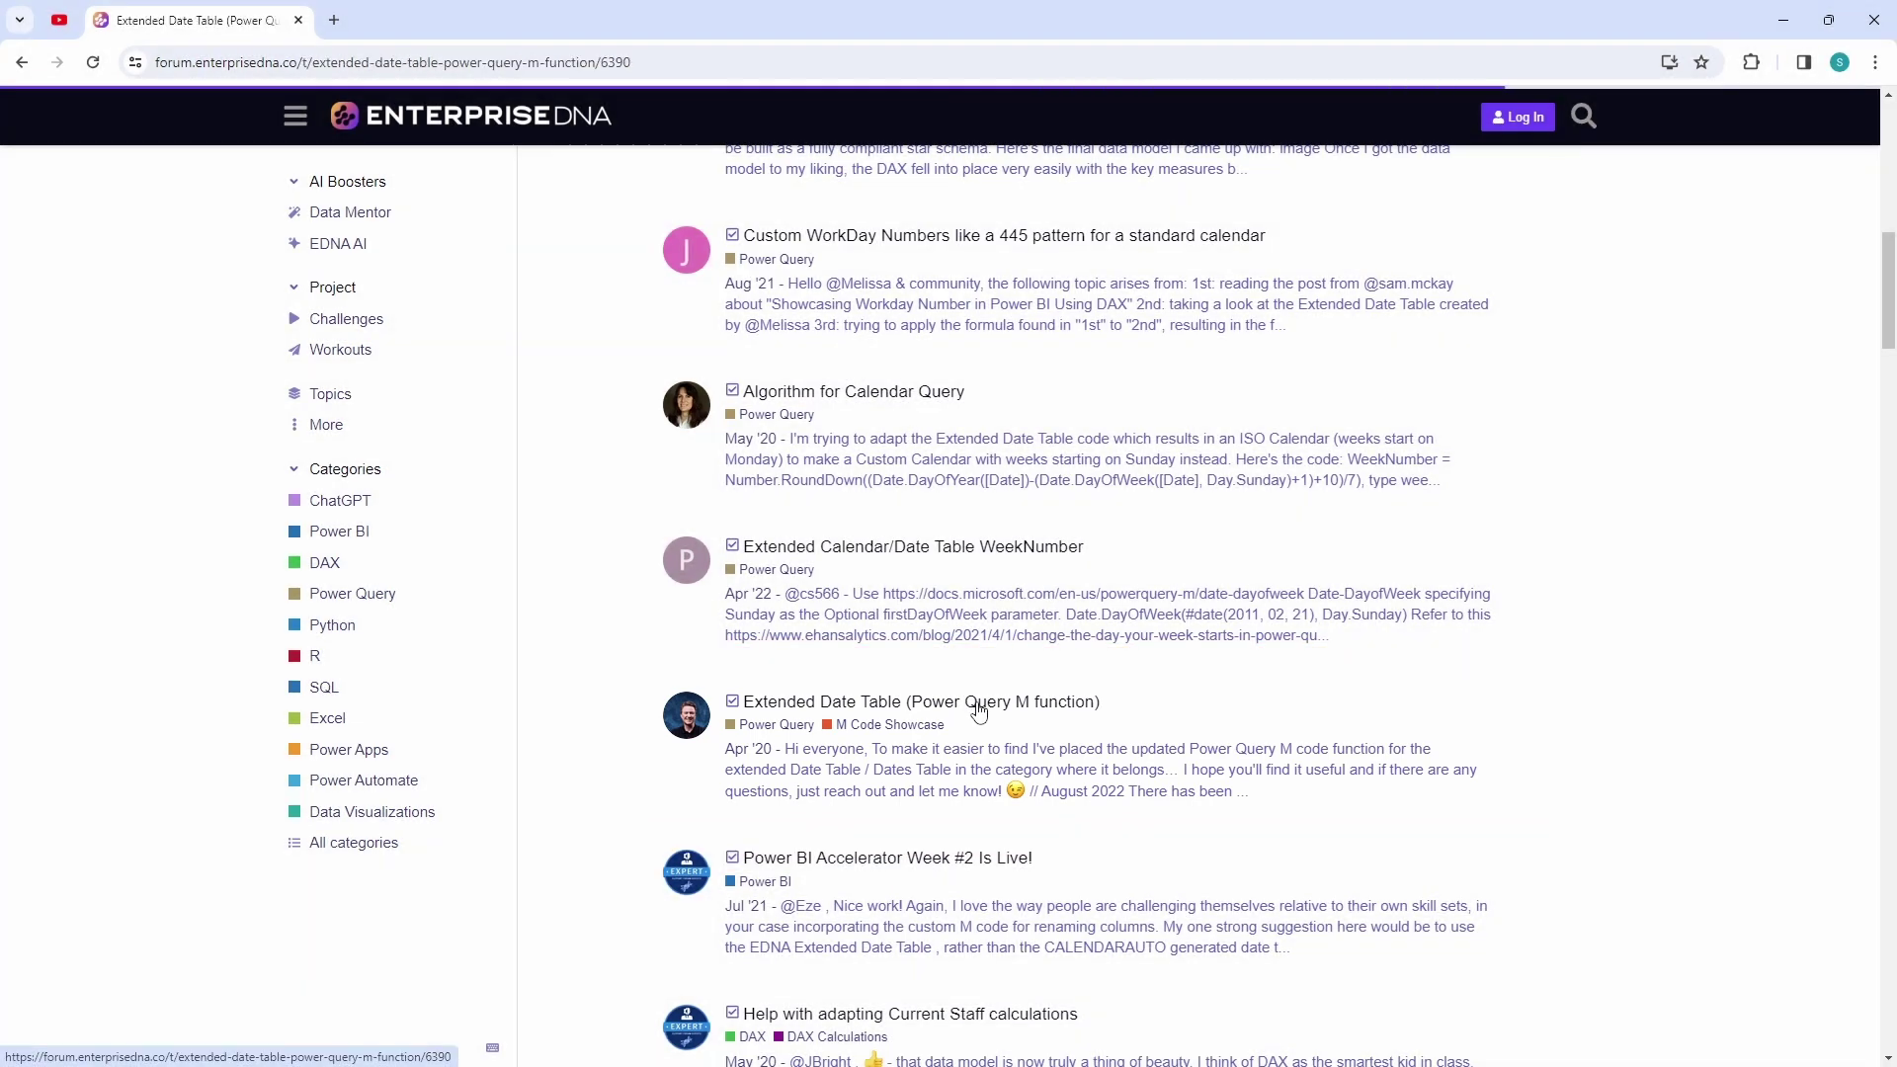
- Open the Extended Date Table (Power Query M function) topic and check the author's profile
{"action": "left_click", "coordinate": [978, 703]}
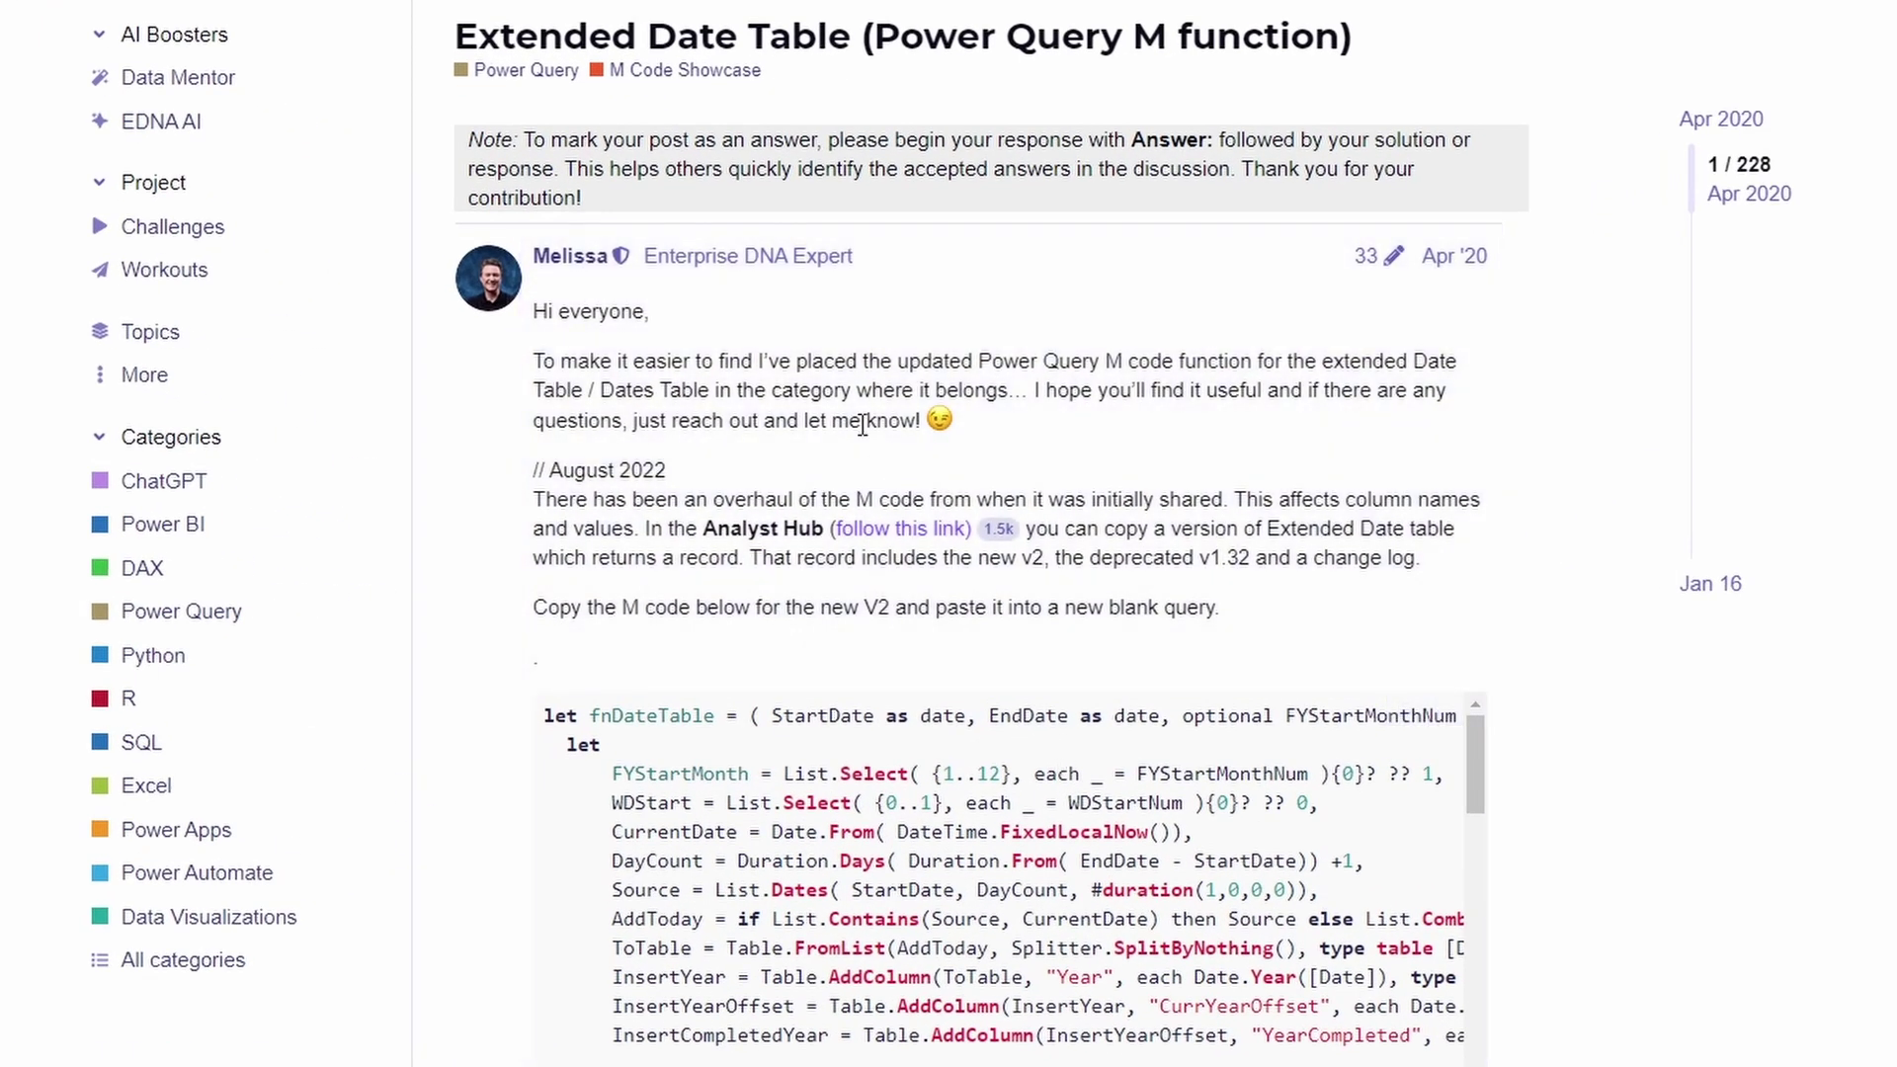
{"action": "left_click", "coordinate": [596, 261]}
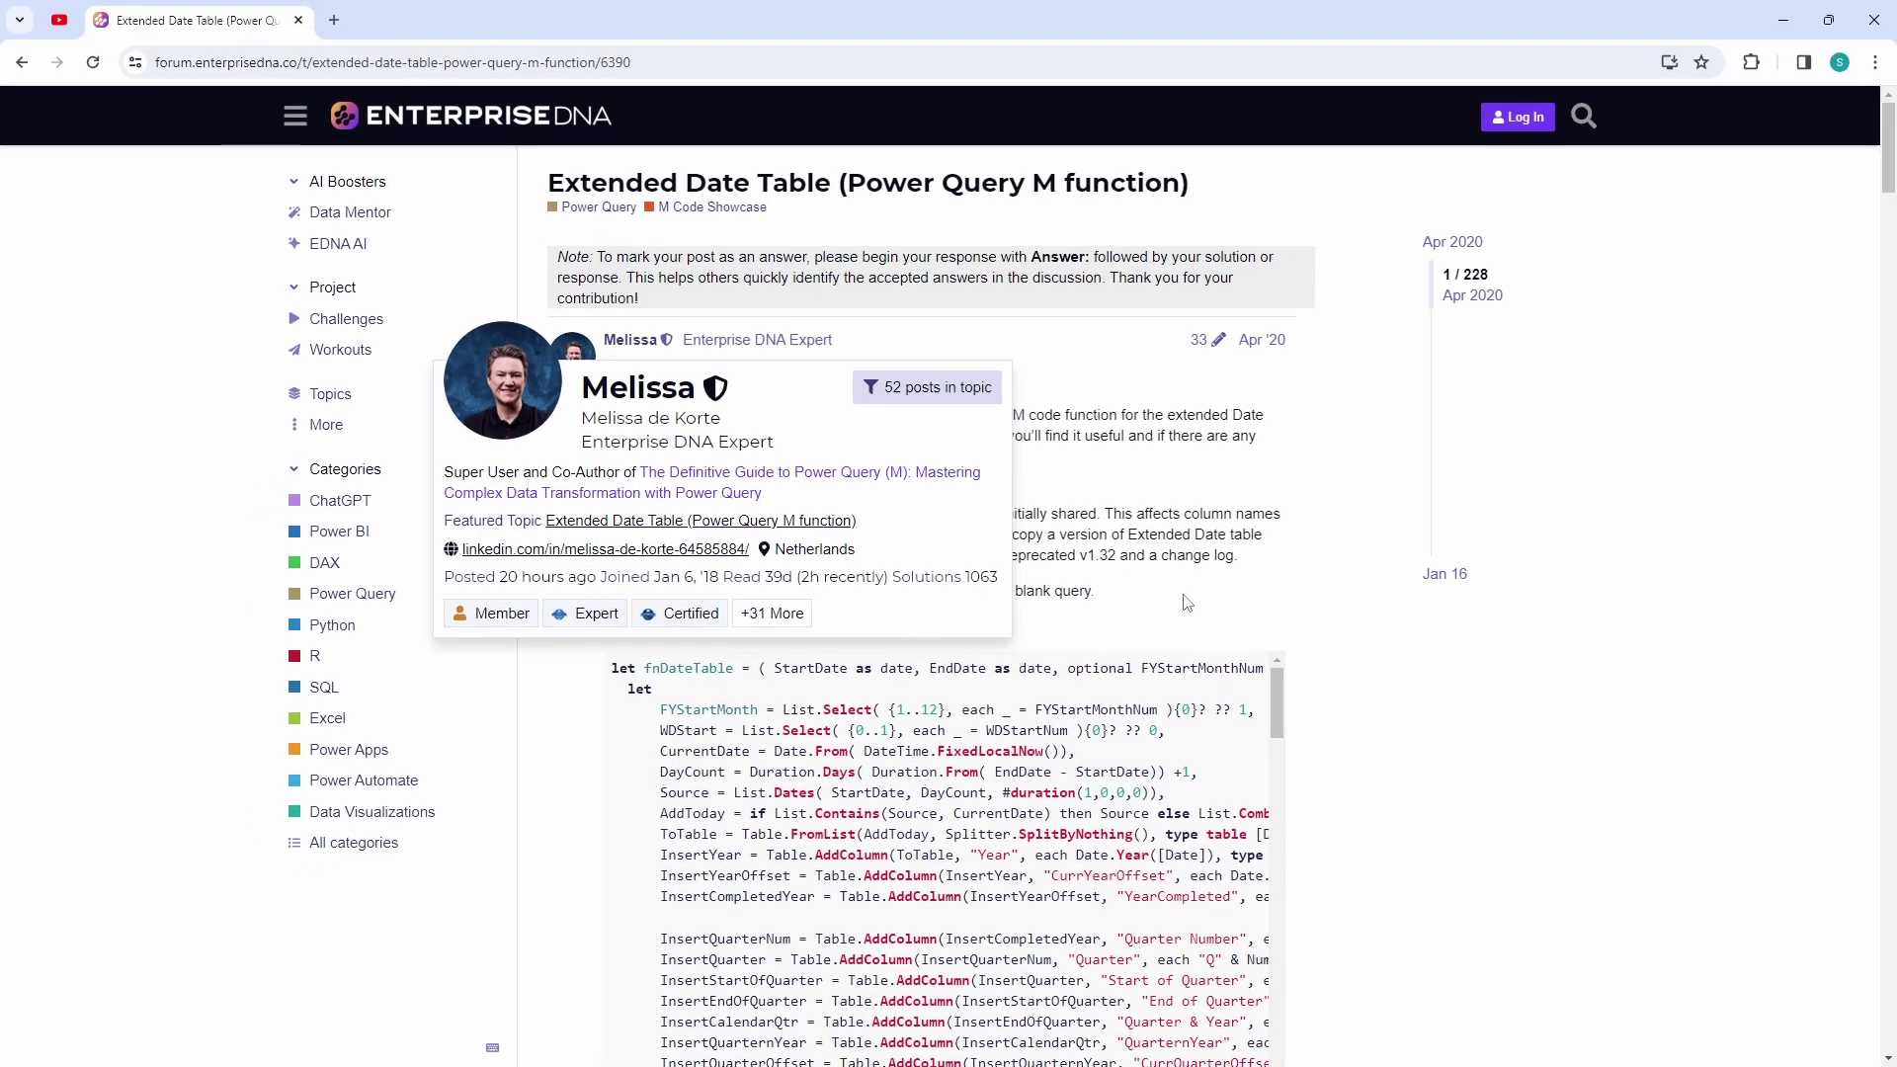
{"action": "left_click", "coordinate": [1361, 632]}
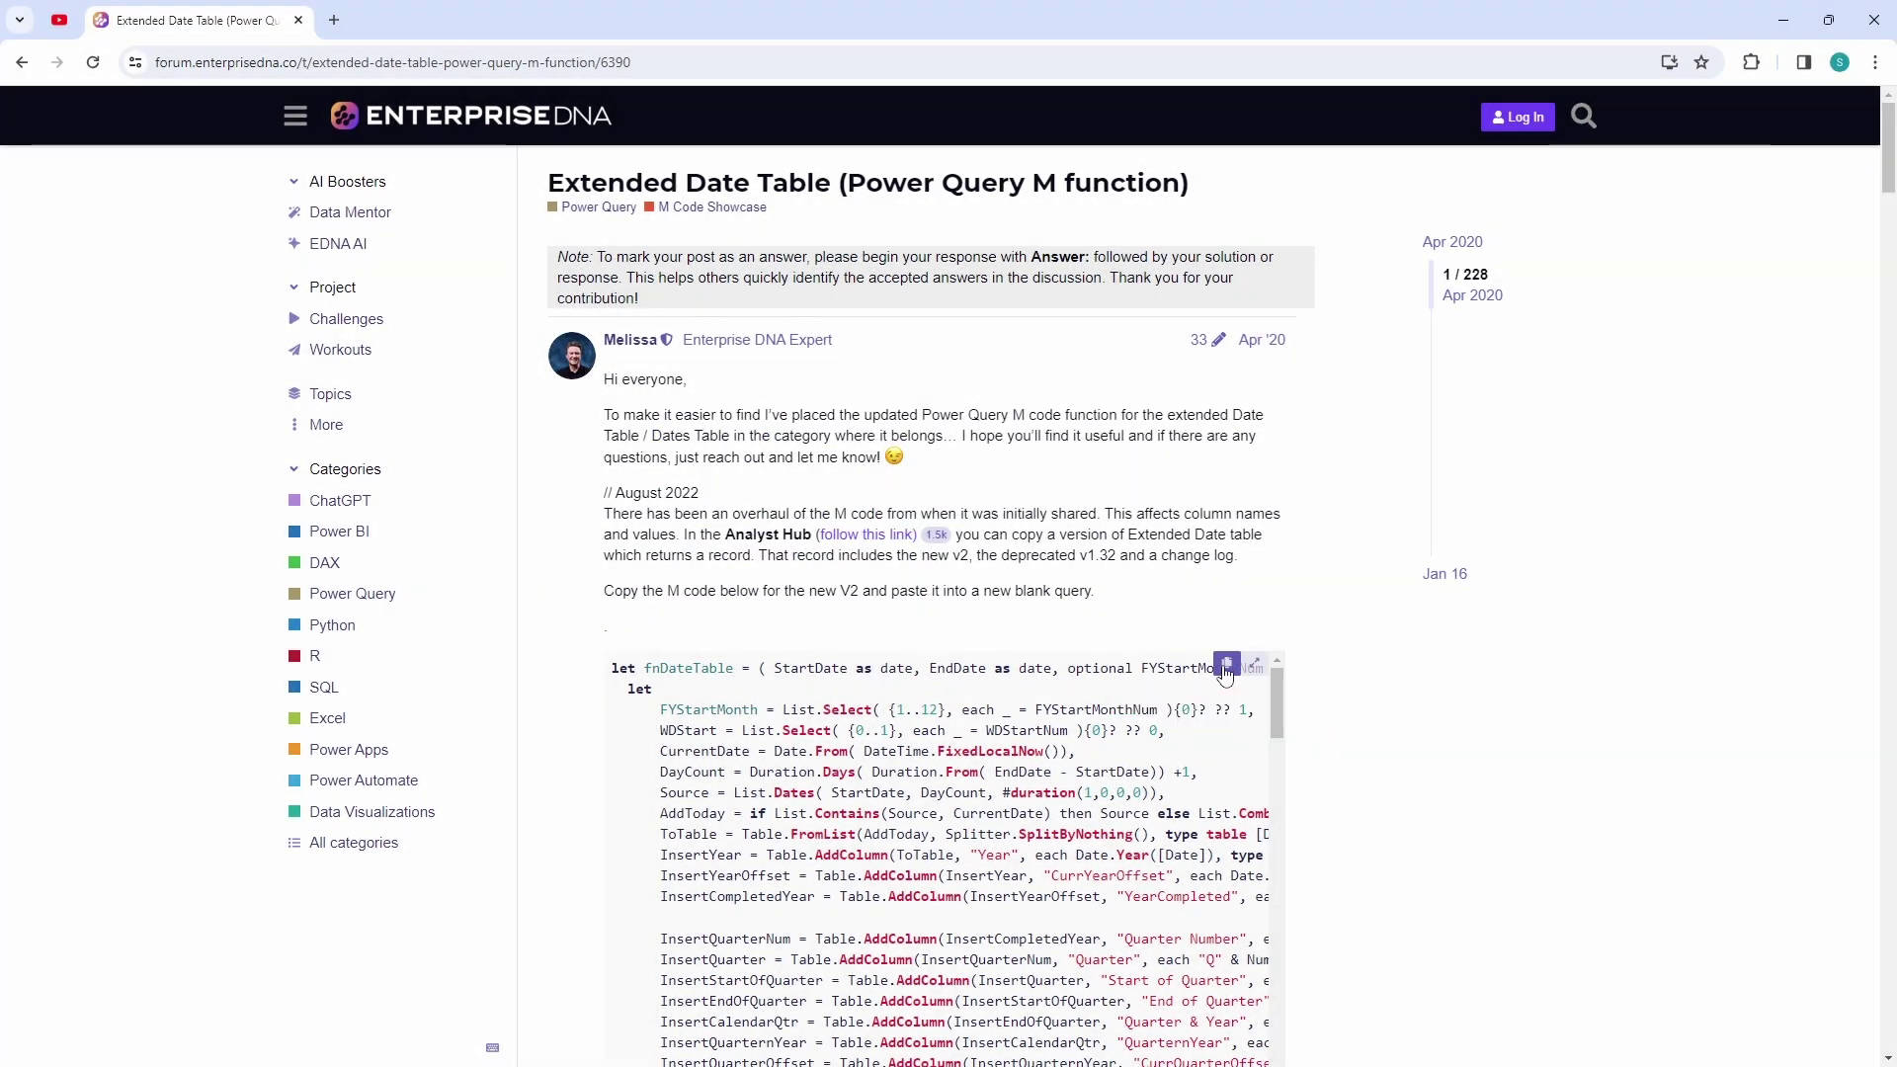
- Copy the post's M function code and create a new blank query
{"action": "left_click", "coordinate": [1225, 668]}
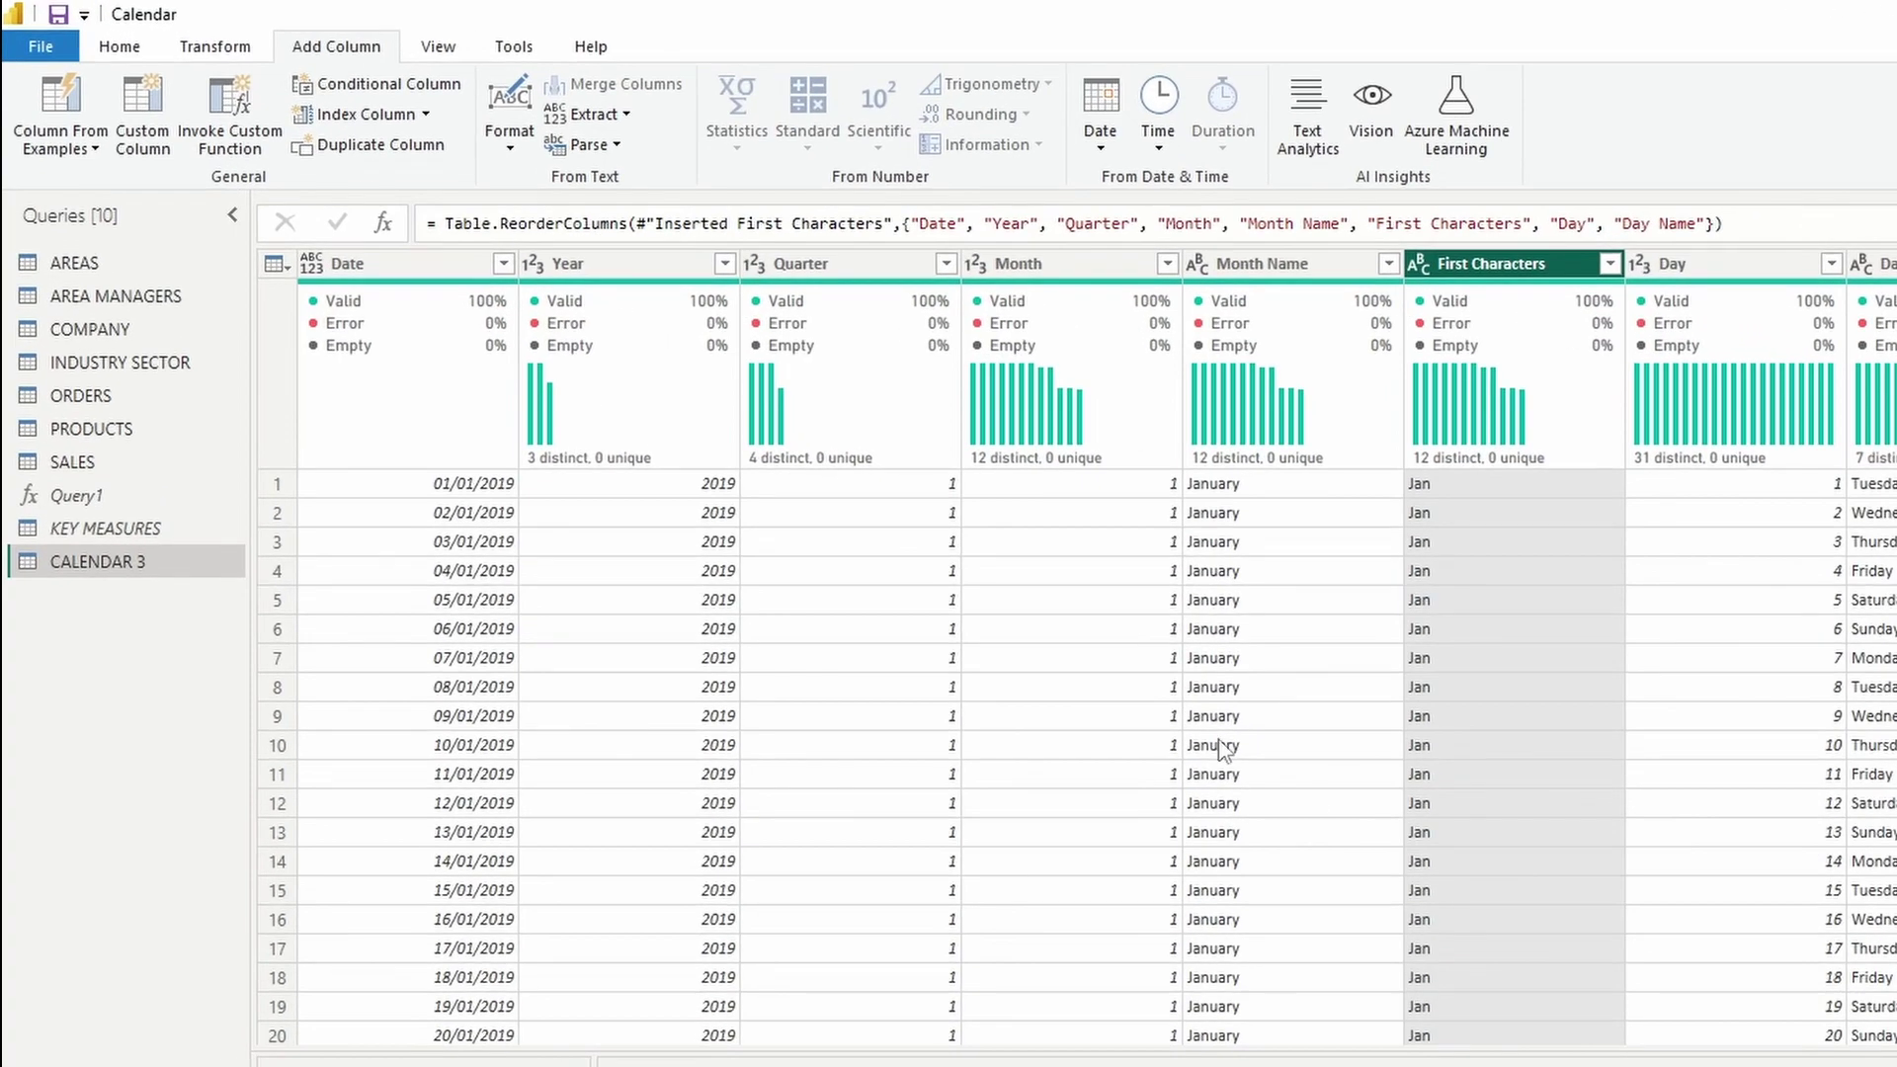
{"action": "left_click", "coordinate": [118, 47]}
{"action": "left_click", "coordinate": [120, 138]}
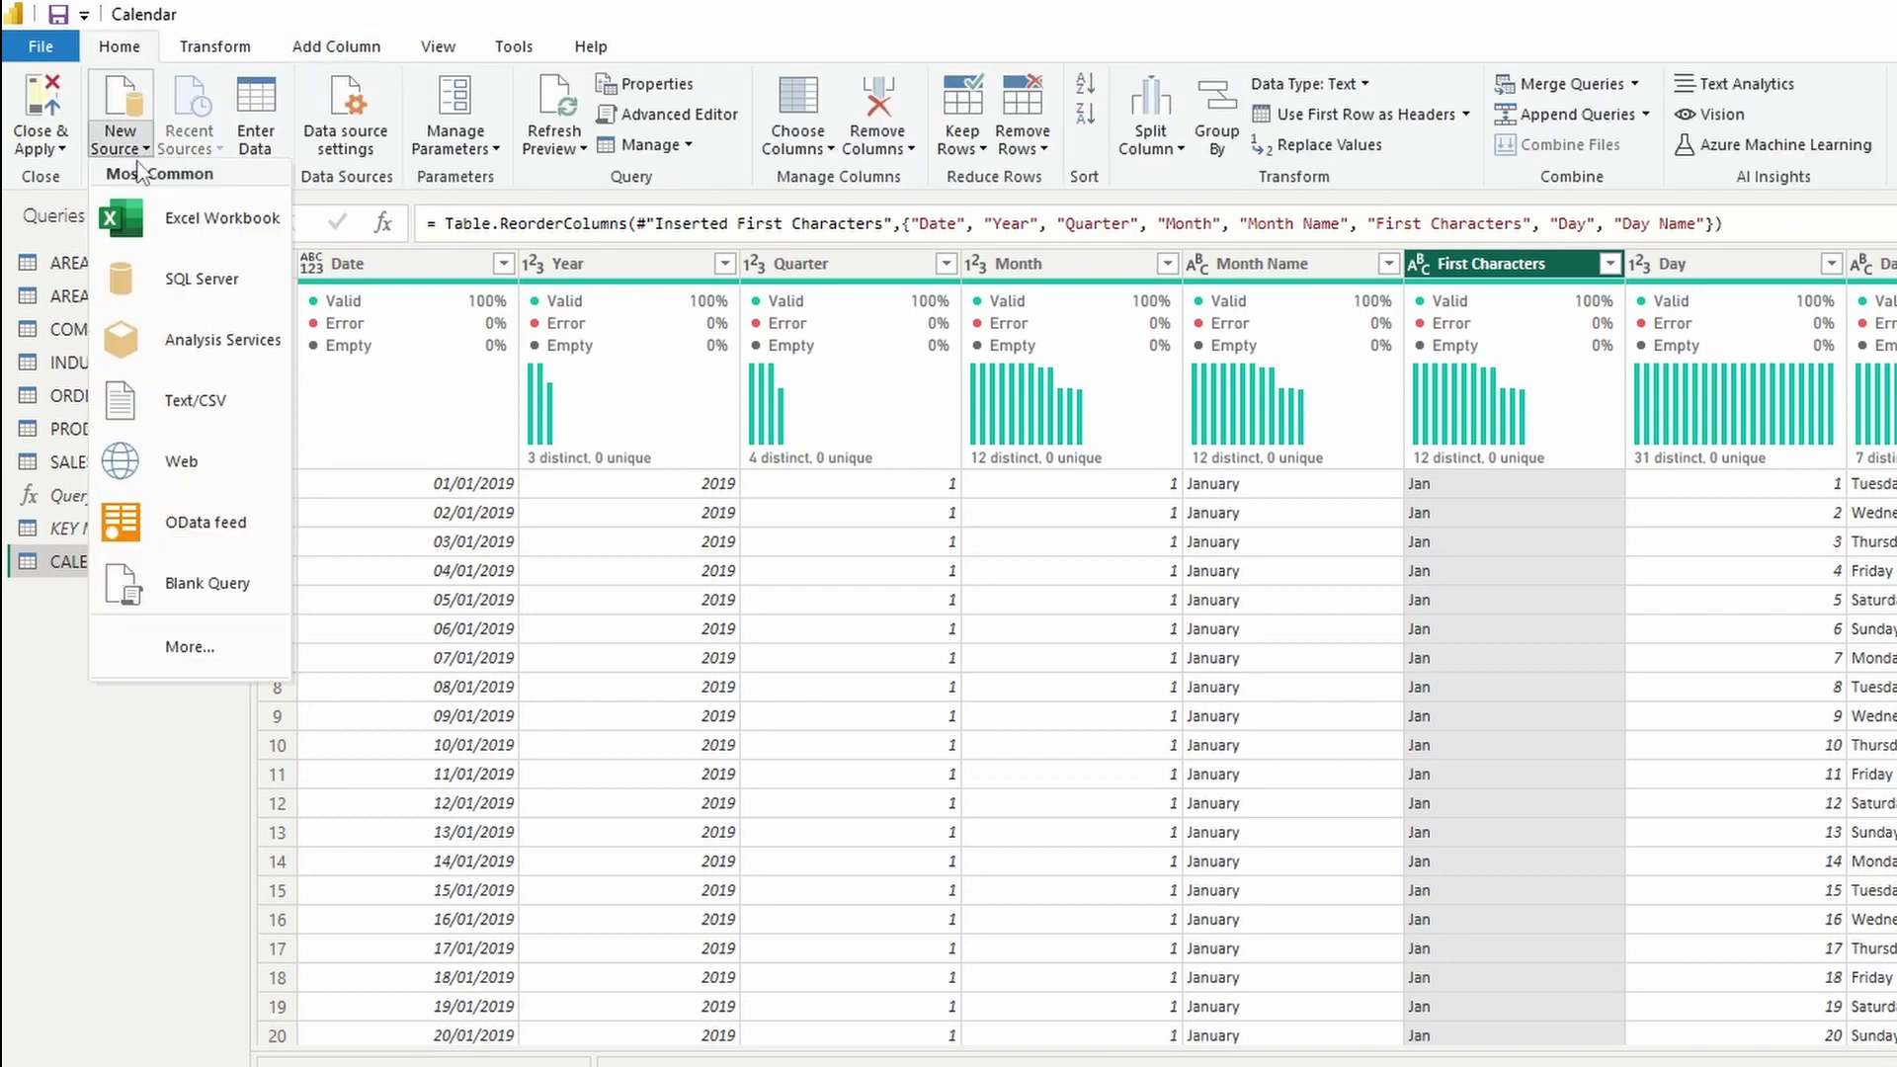
{"action": "left_click", "coordinate": [220, 584]}
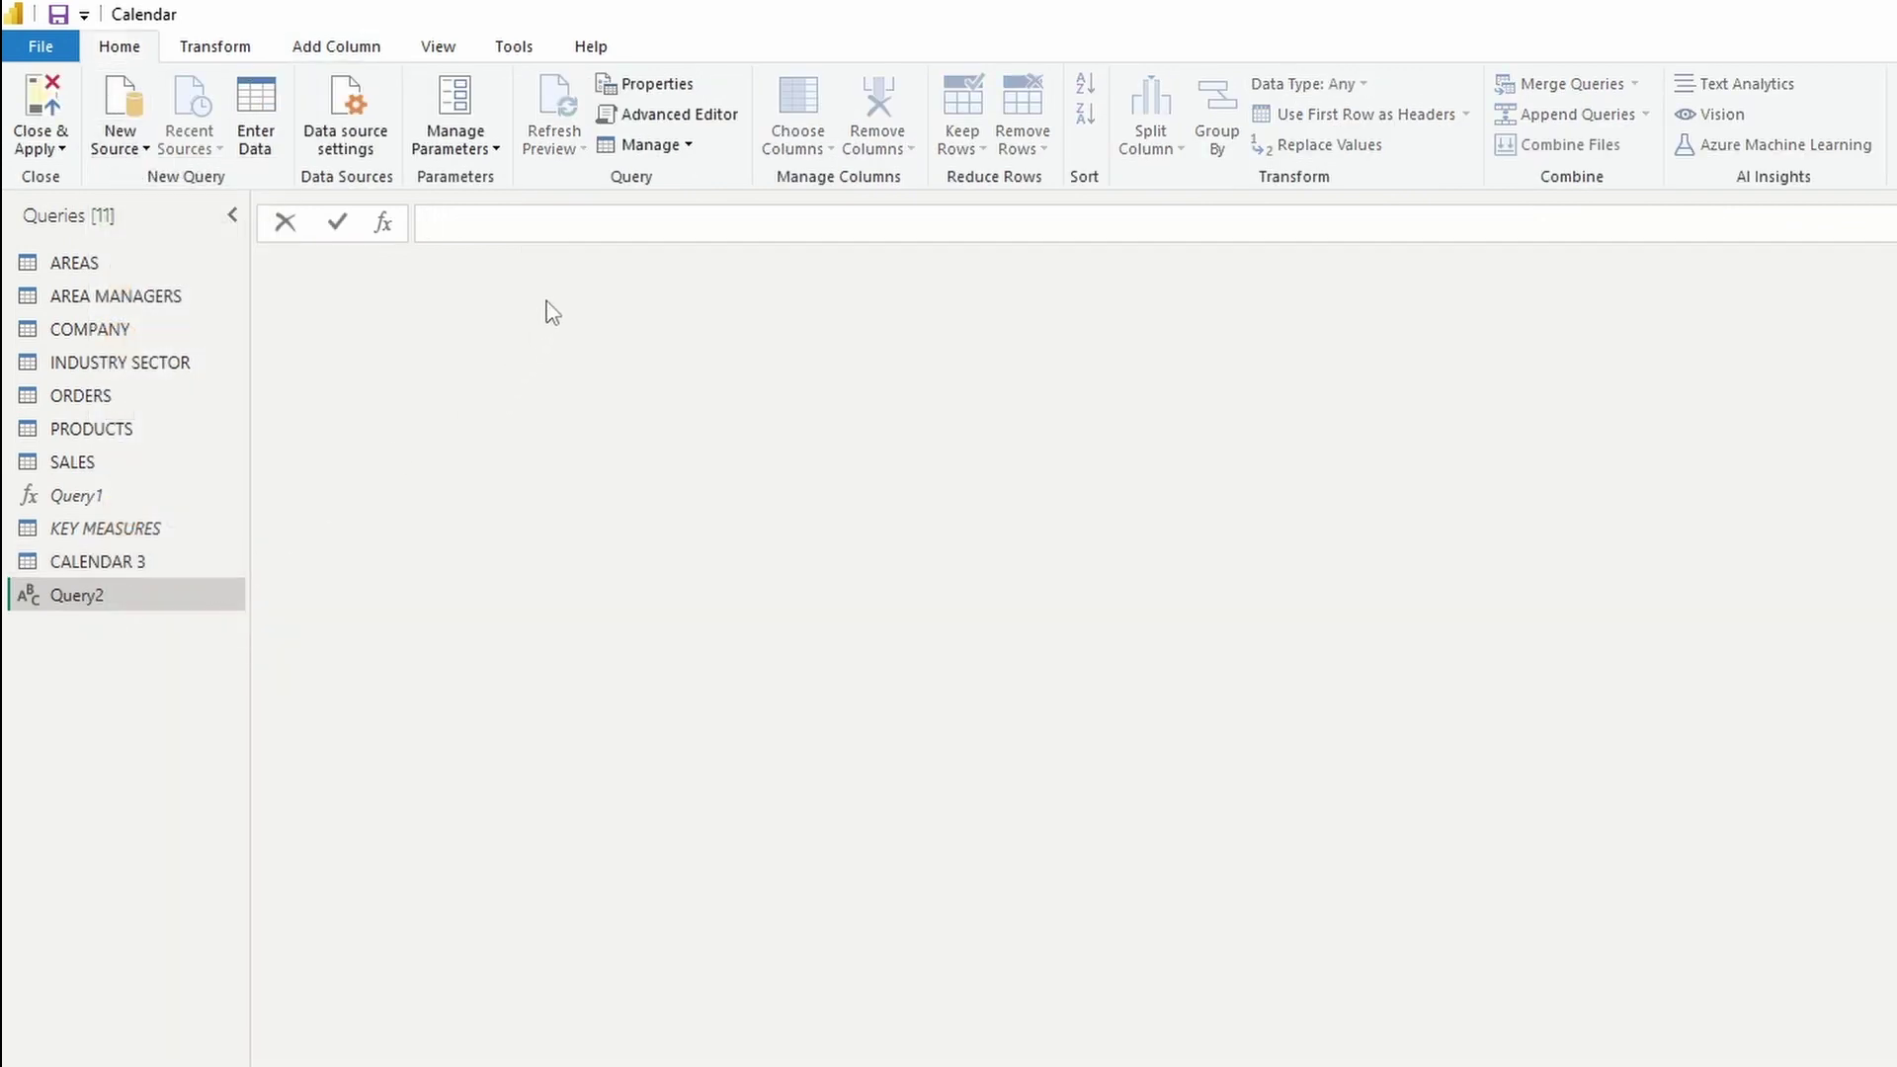
- Replace Query2's code with the copied fxCalendar function in the Advanced Editor
{"action": "left_click", "coordinate": [661, 115]}
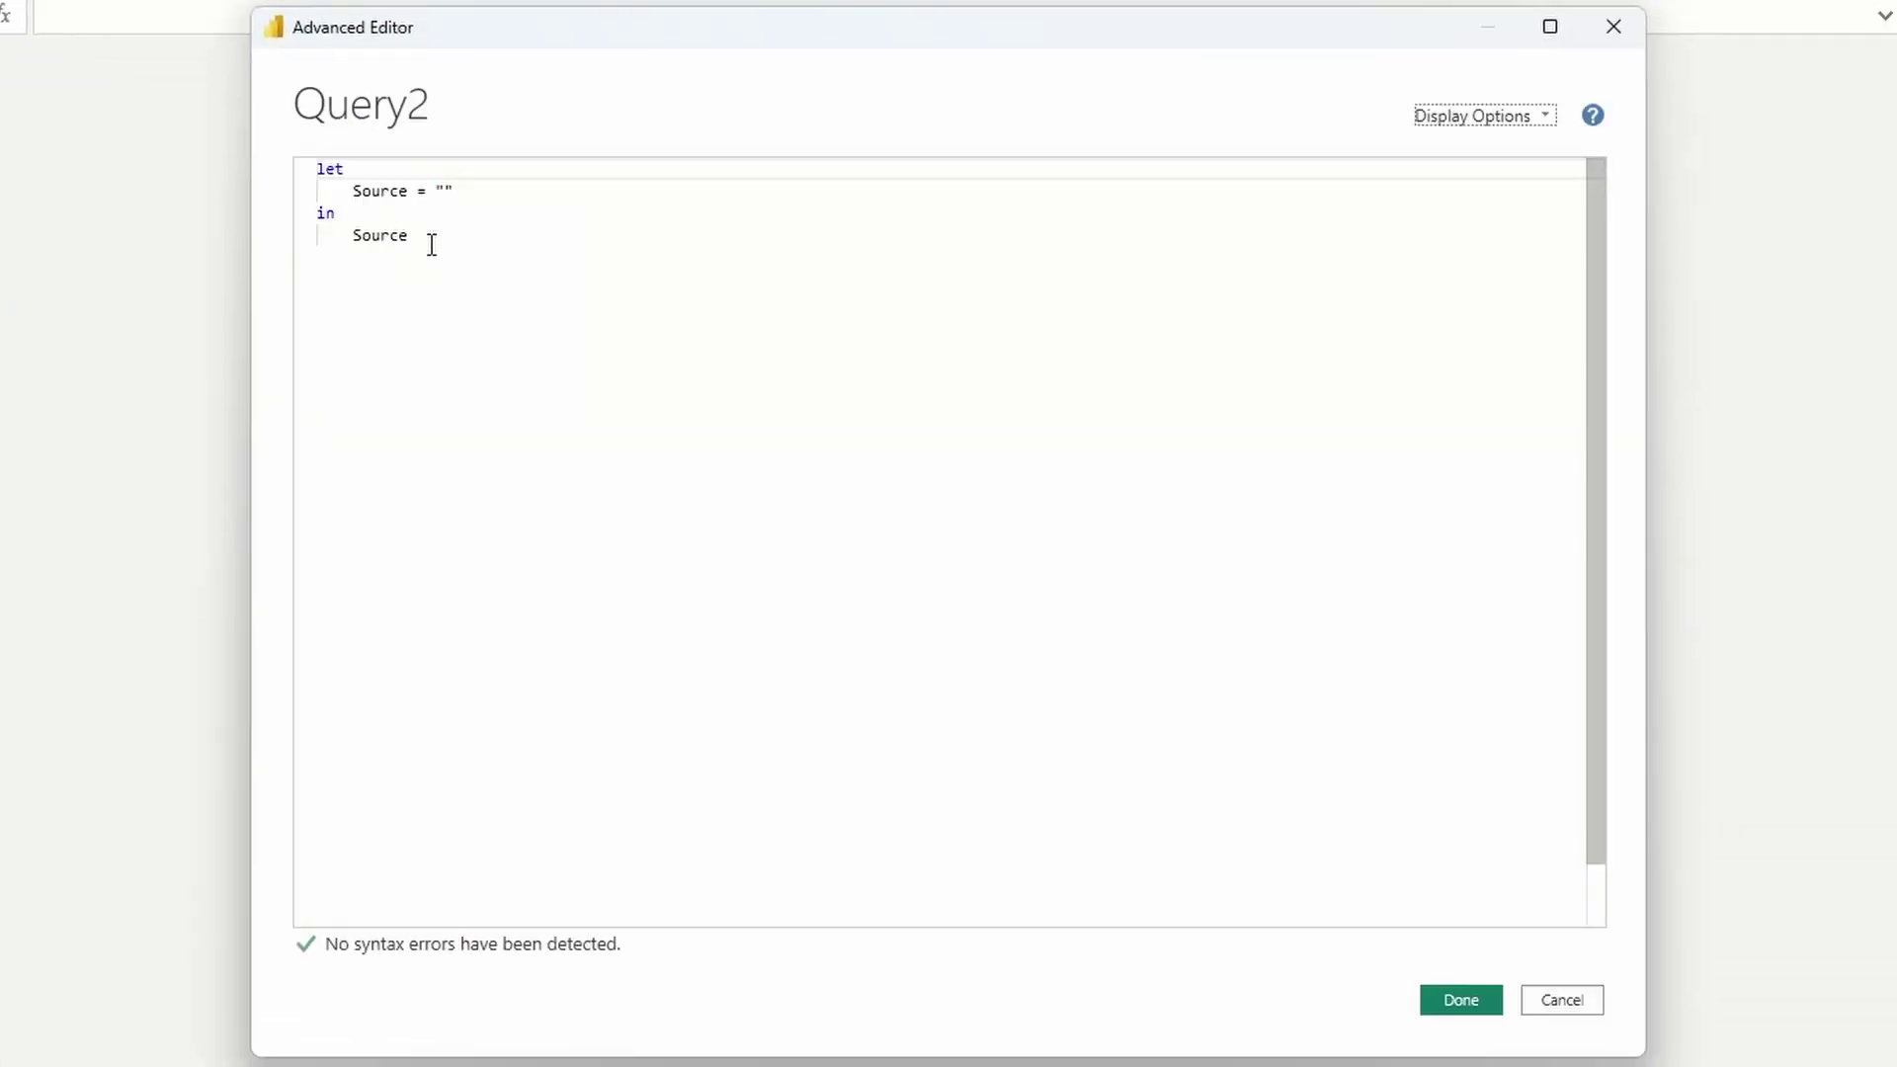
{"action": "left_click_drag", "start_coordinate": [431, 245], "coordinate": [253, 165]}
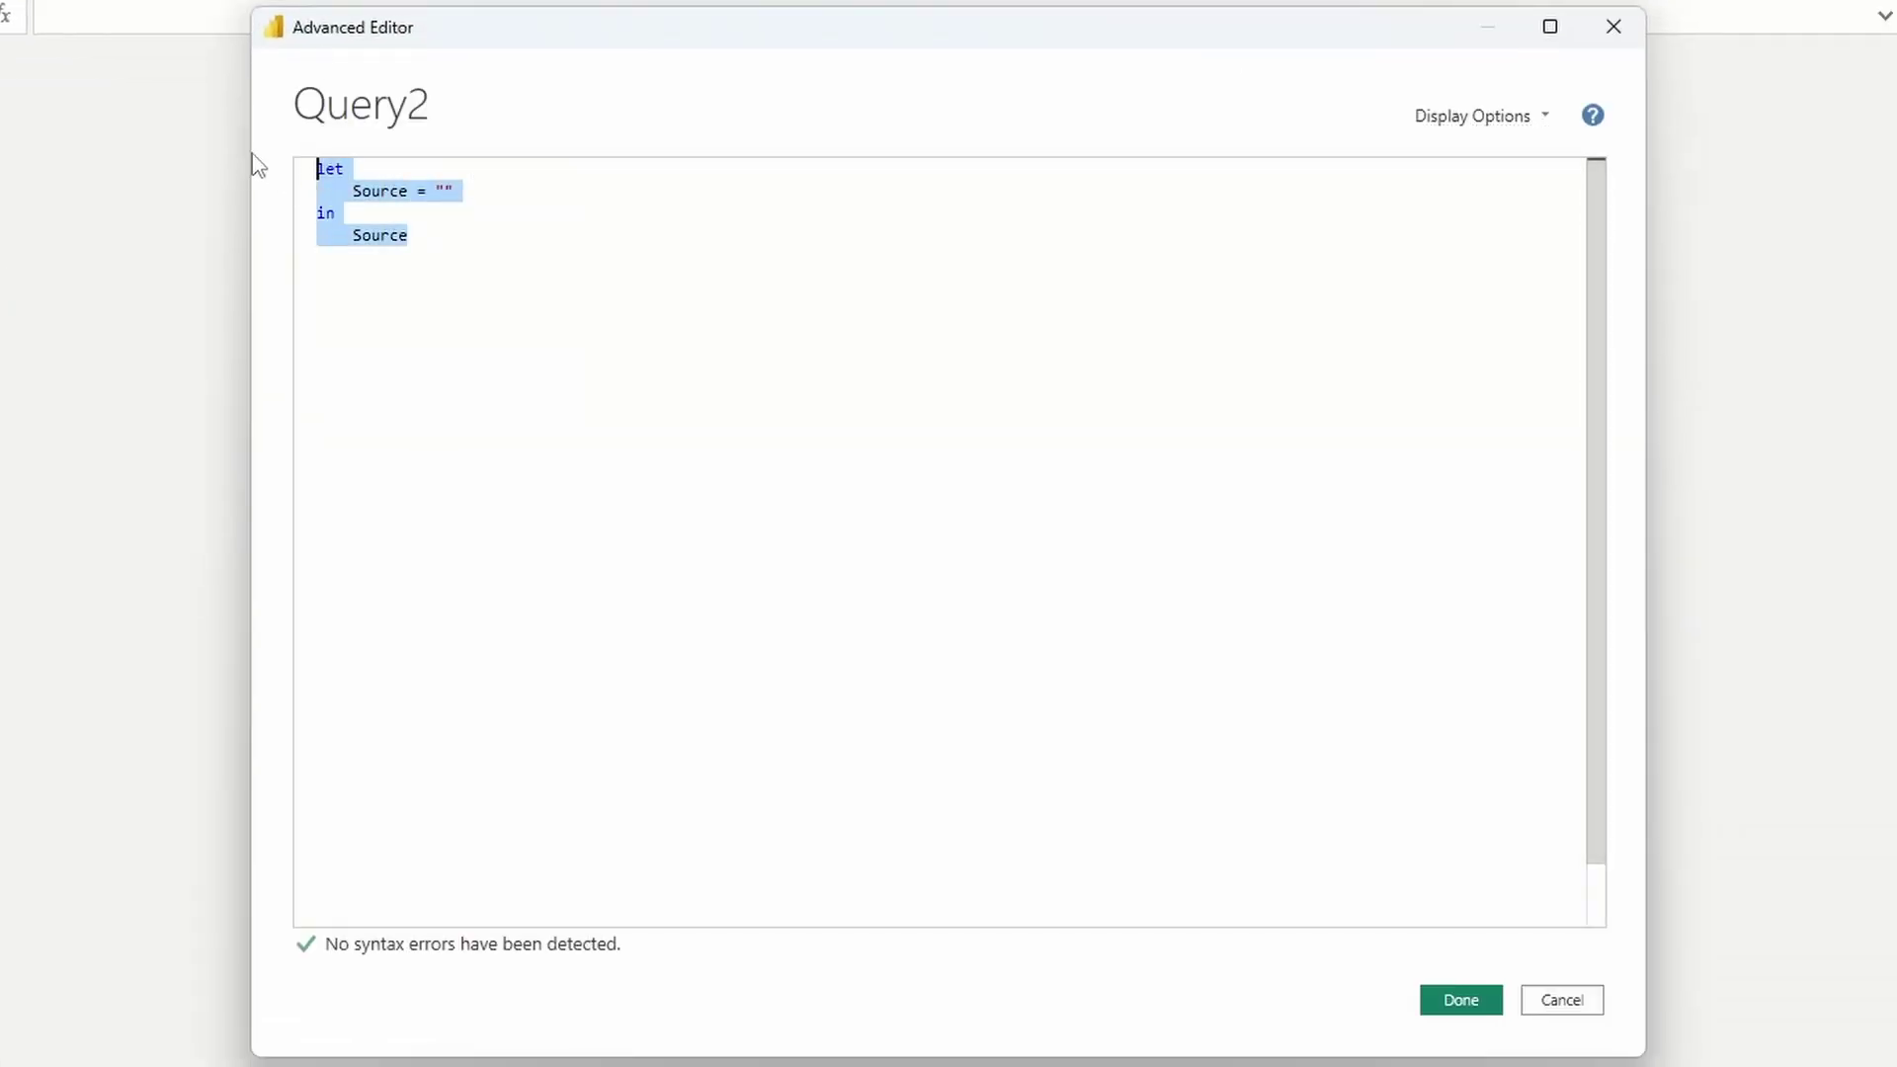
{"action": "key", "text": "ctrl+v"}
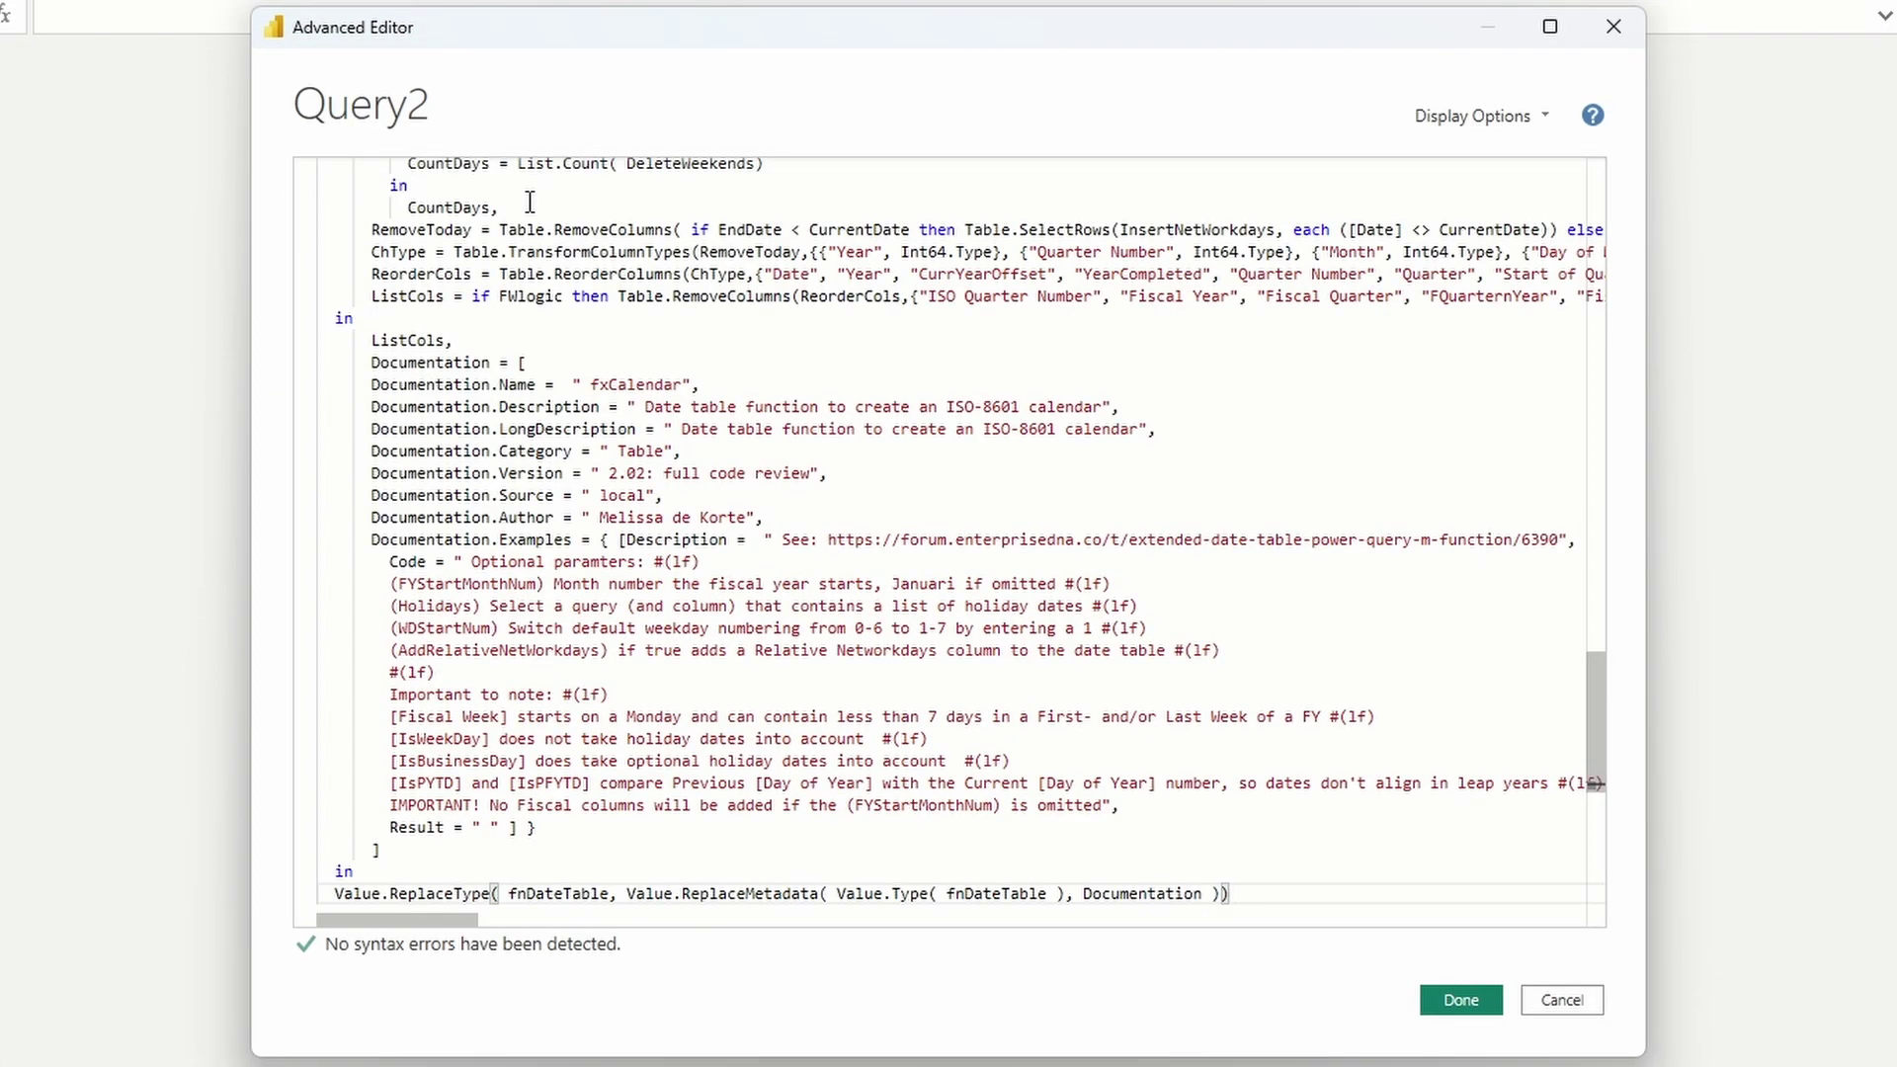
{"action": "left_click", "coordinate": [1458, 998]}
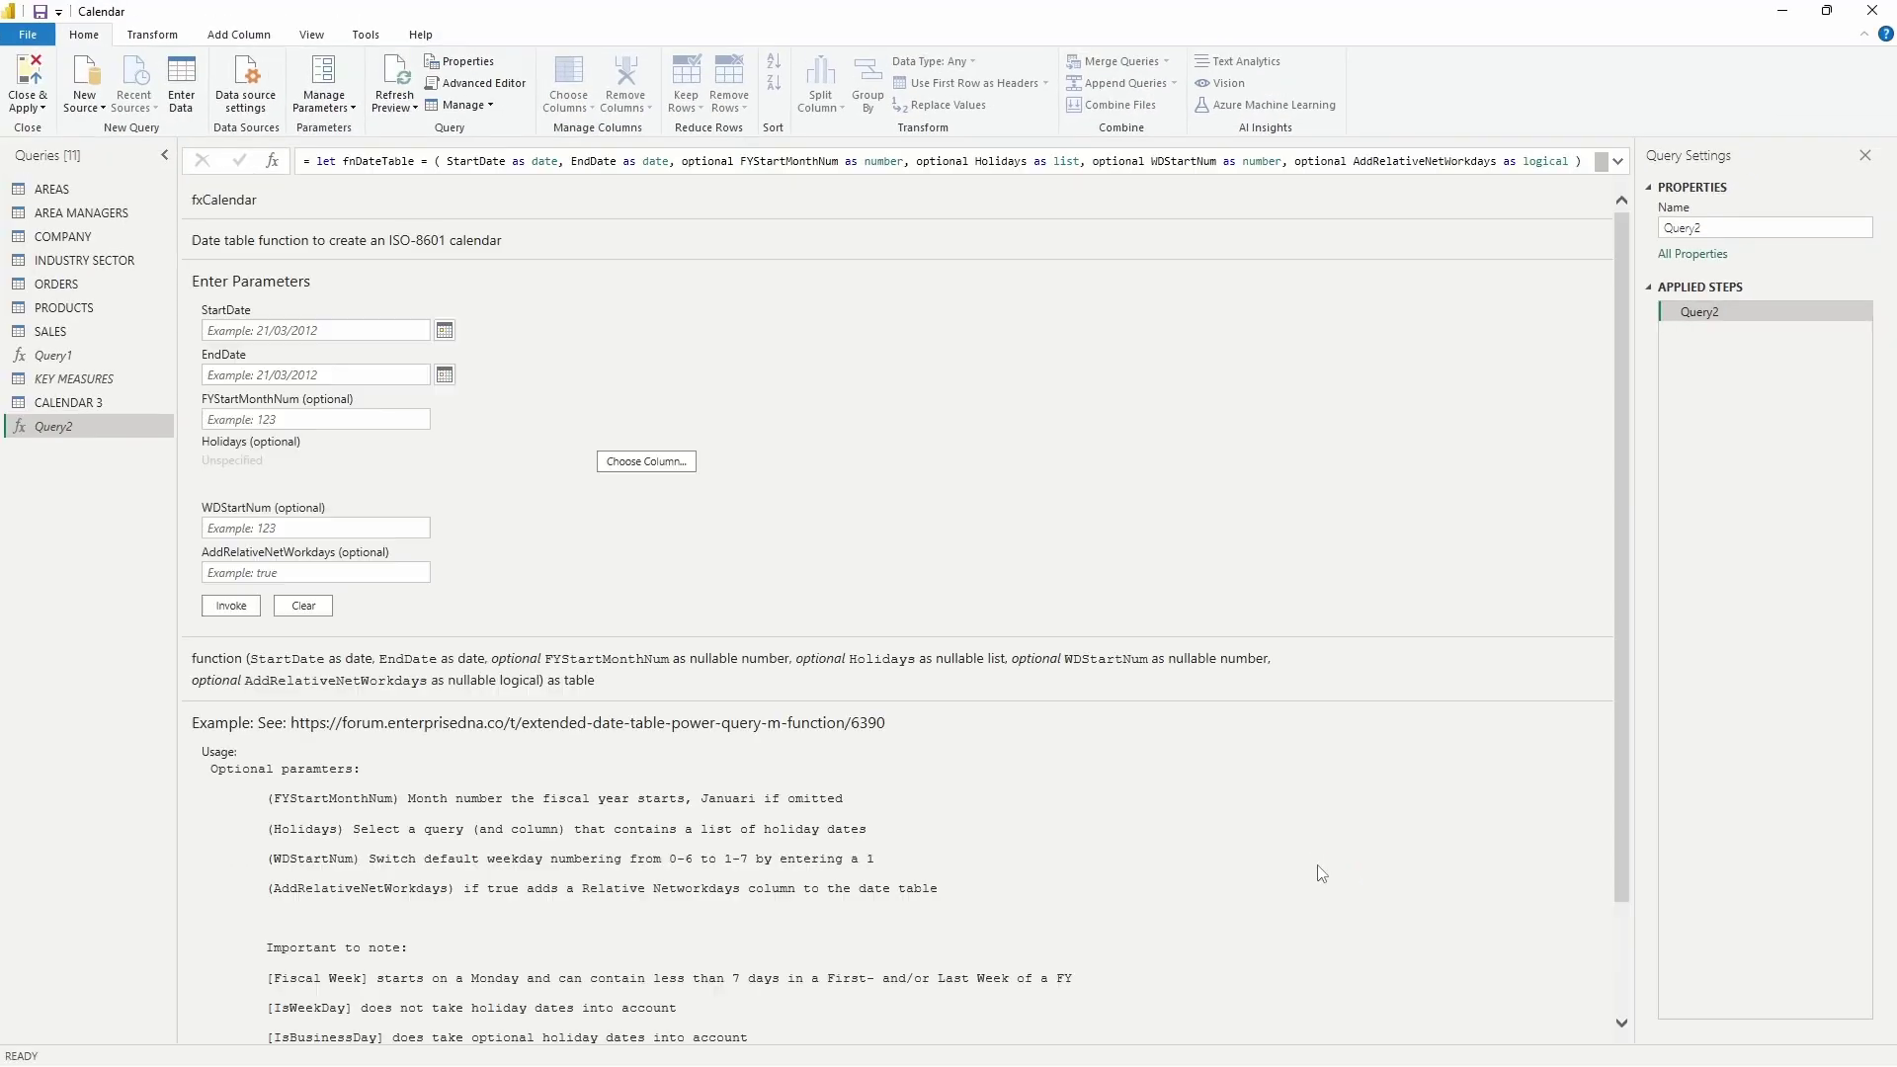
- Enter StartDate 01/01/2019, EndDate 31/12/2024, FYStartMonthNum 7 and WDStartNum 1
{"action": "left_click", "coordinate": [334, 330]}
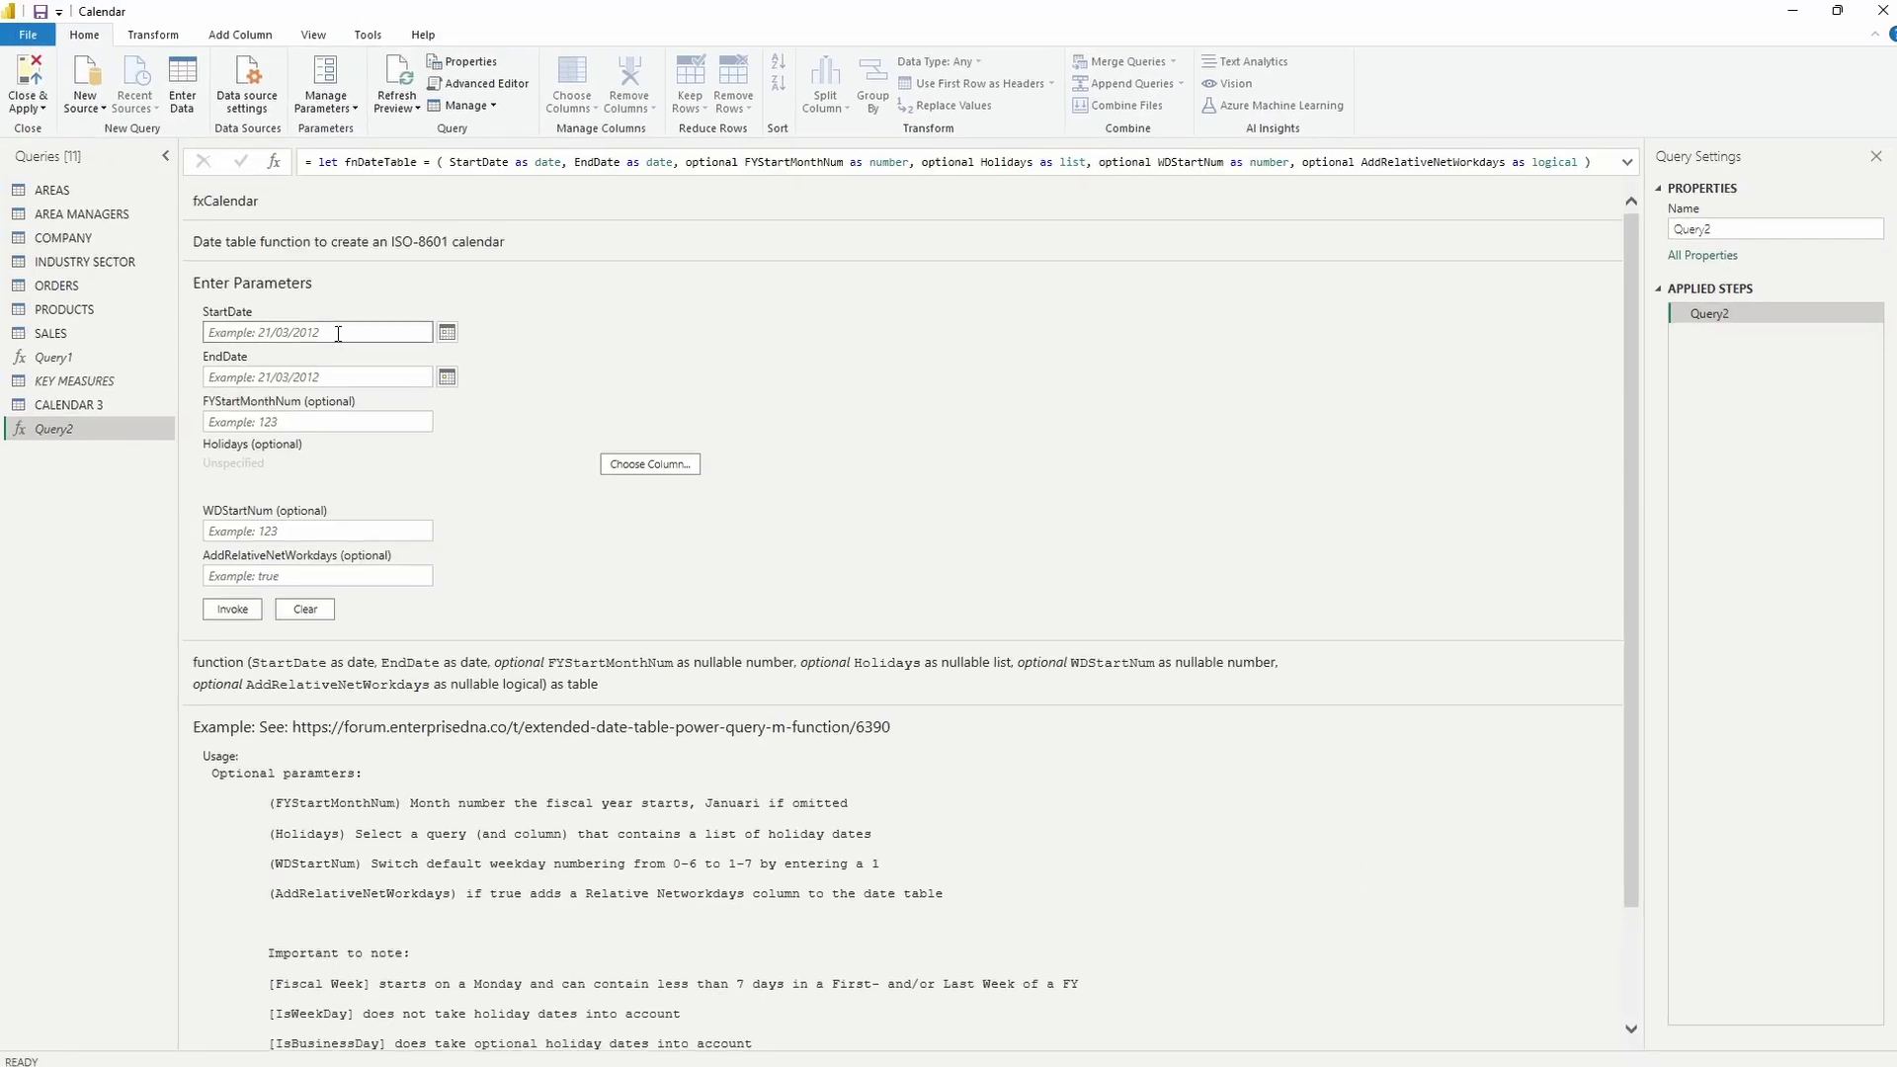
{"action": "type", "text": "01/01/2019"}
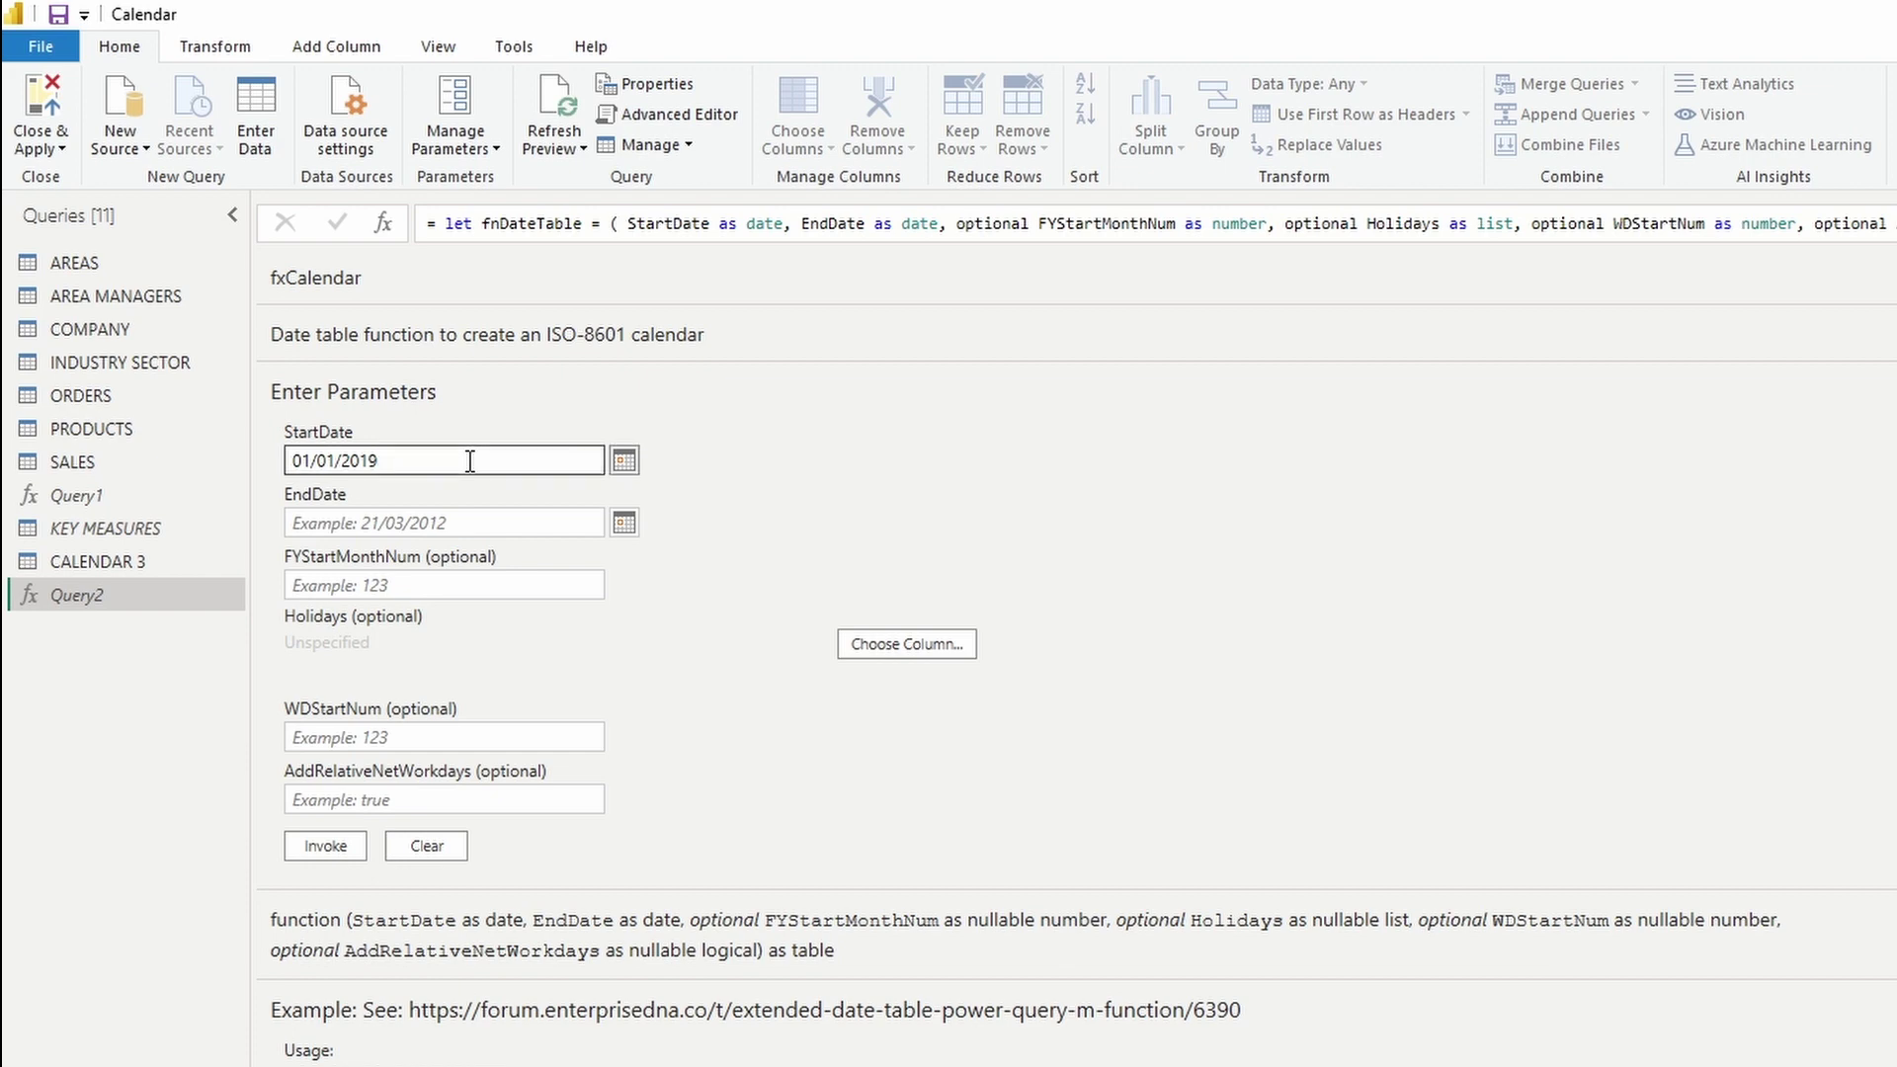
{"action": "key", "text": "Tab"}
{"action": "type", "text": "31"}
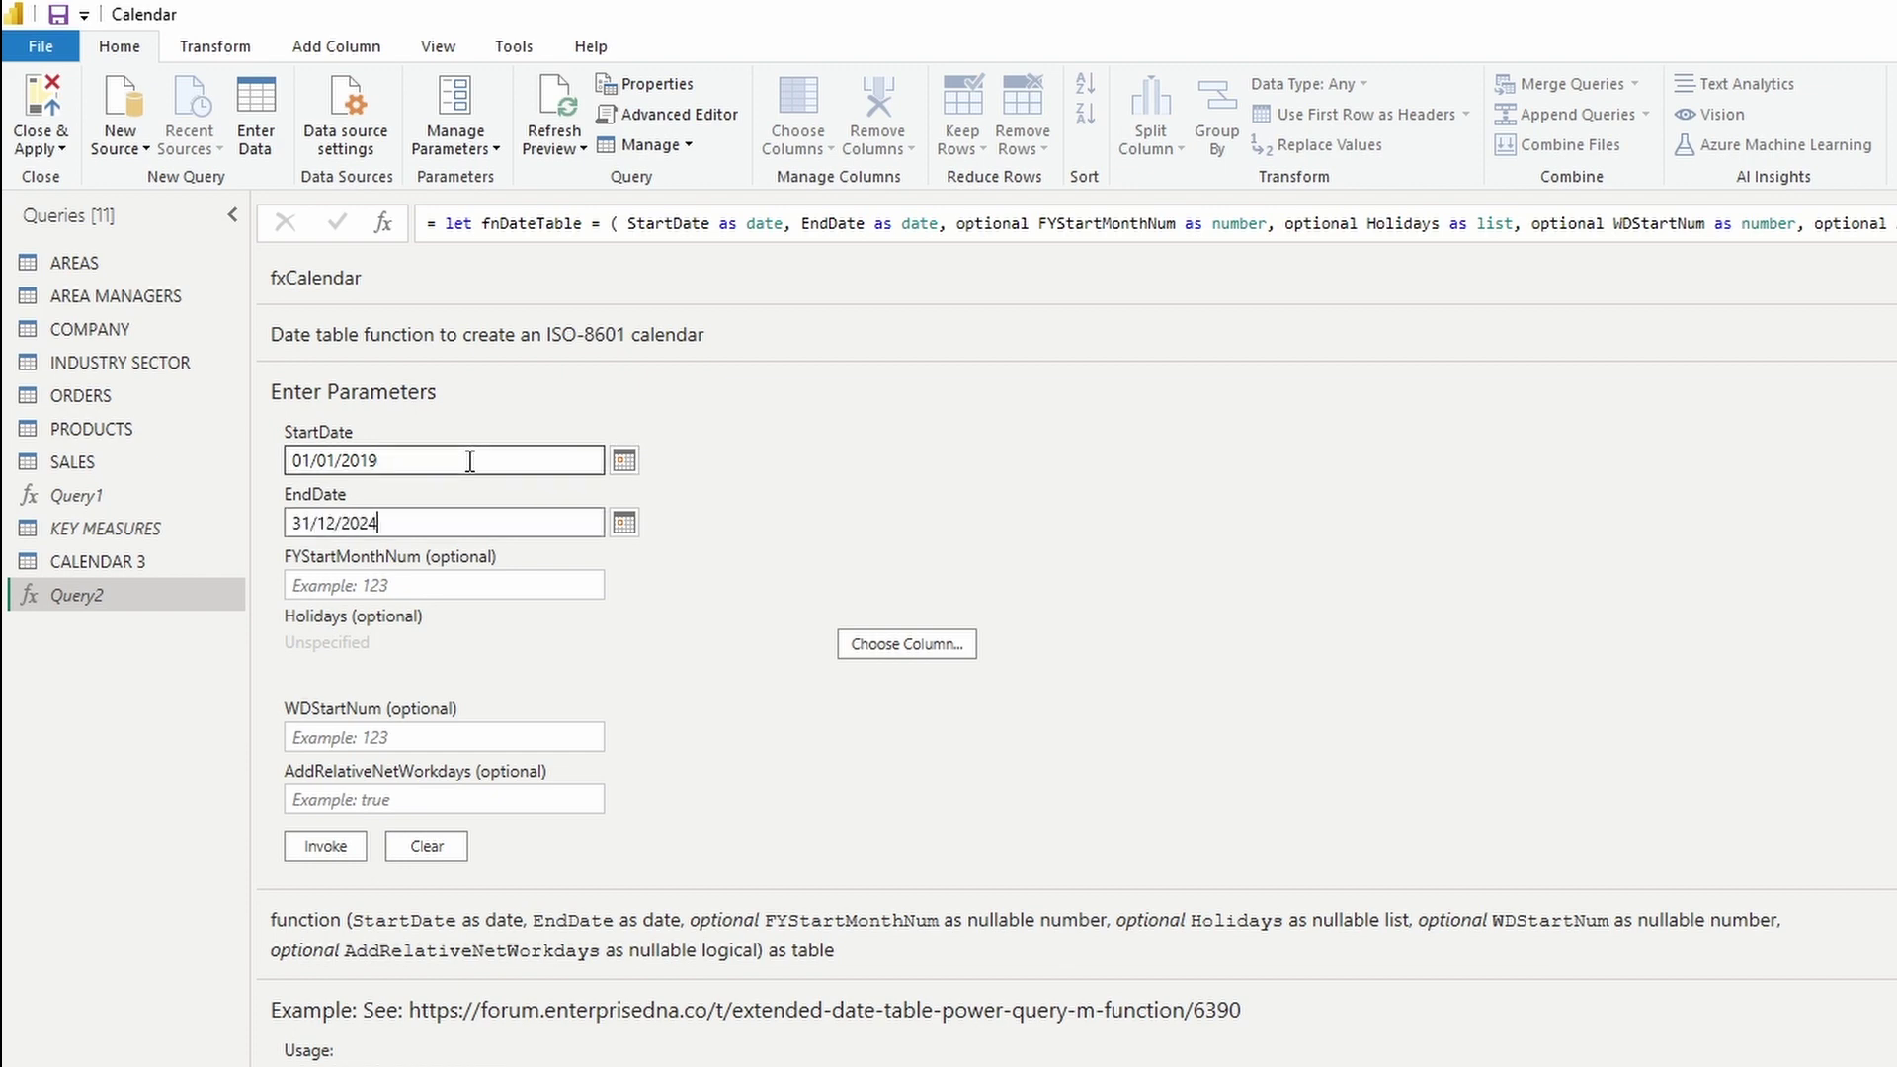
{"action": "key", "text": "Tab"}
{"action": "key", "text": "Tab"}
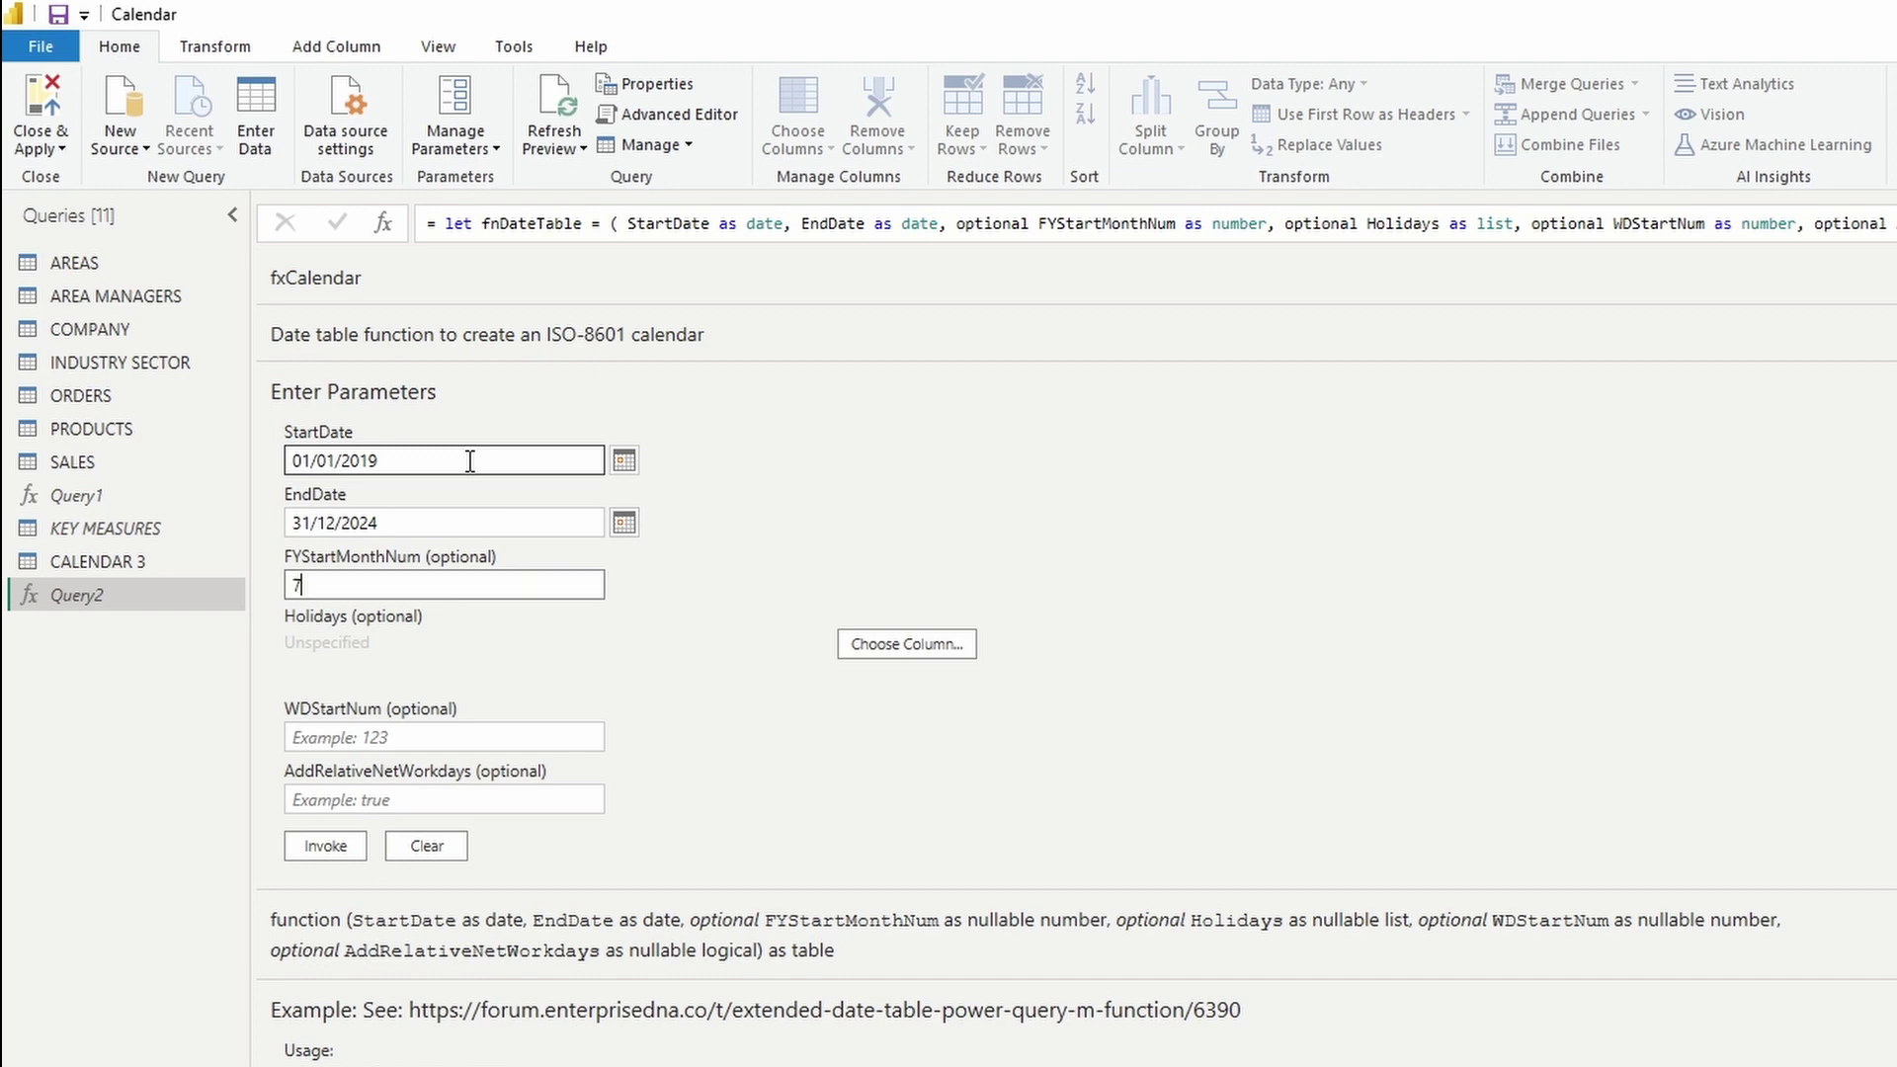
{"action": "key", "text": "Tab"}
{"action": "key", "text": "Tab"}
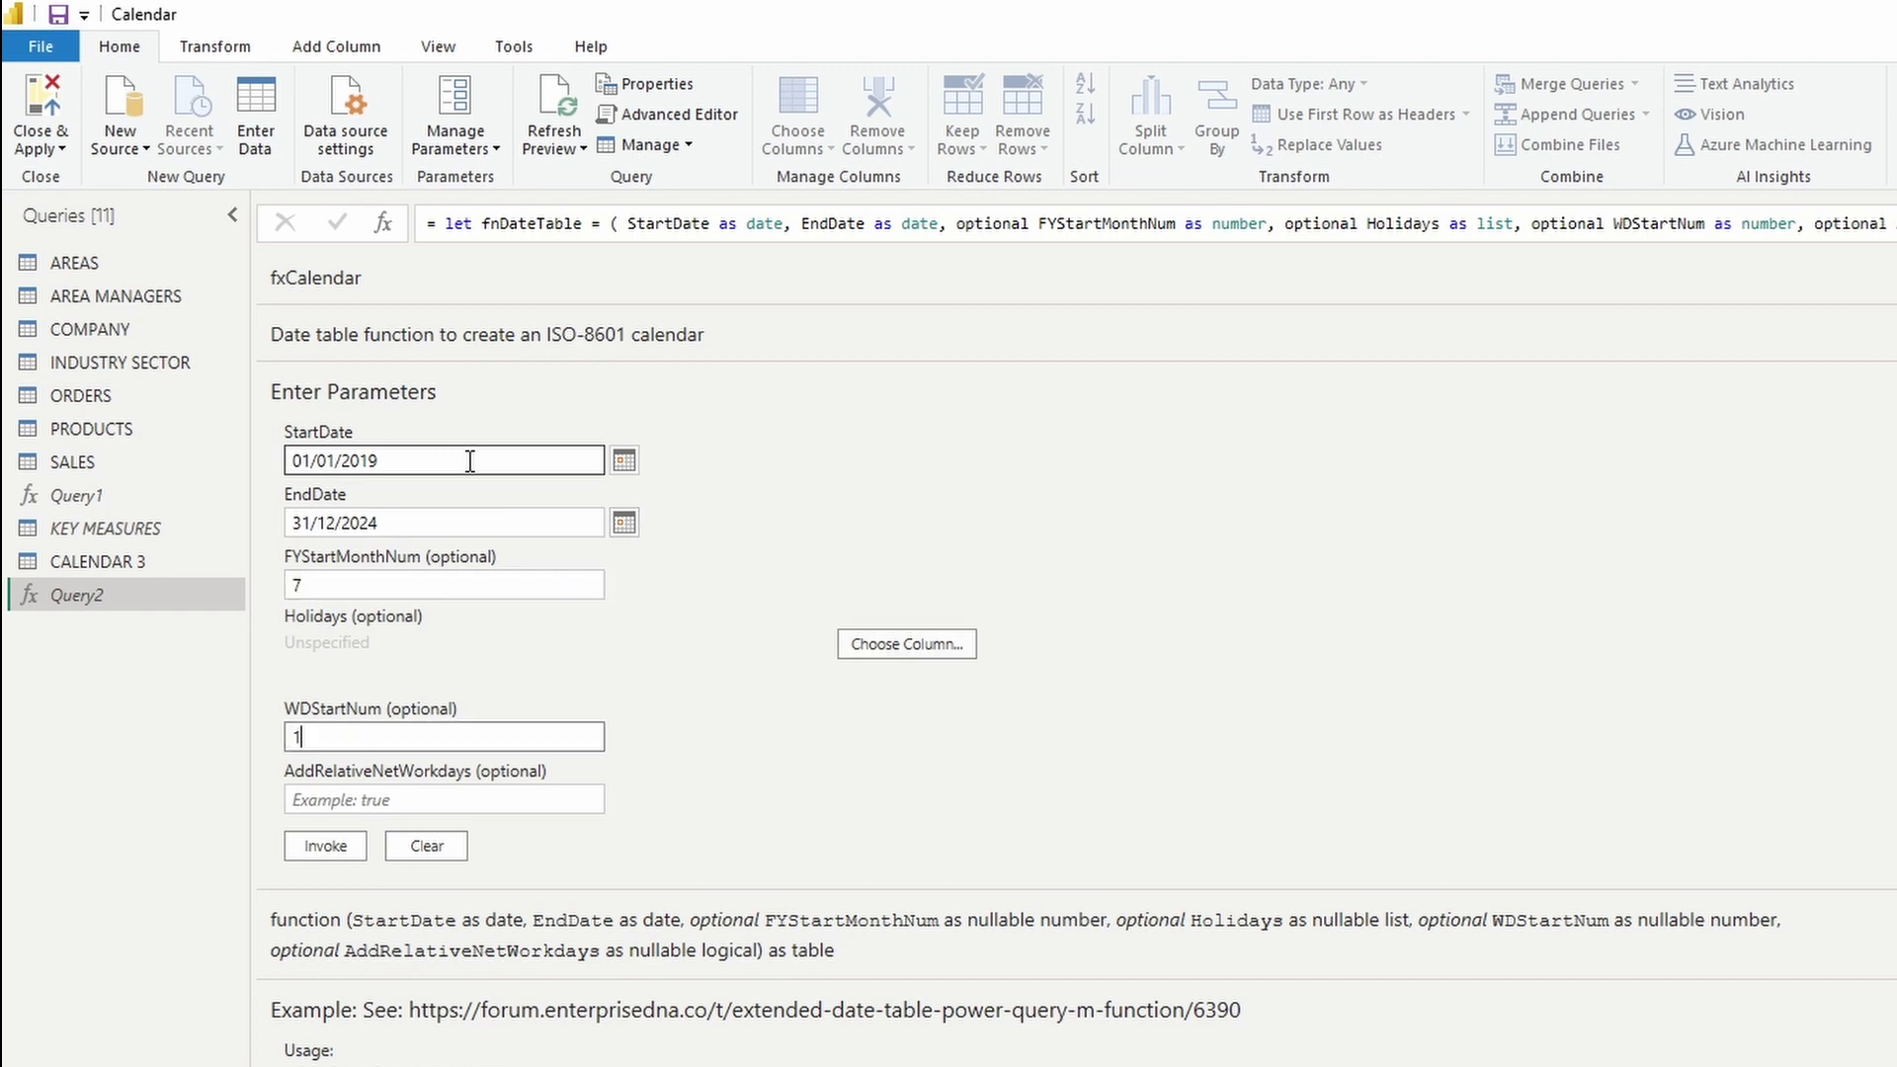
- Invoke the fxCalendar function and scroll through the generated date table's columns
{"action": "left_click", "coordinate": [348, 852]}
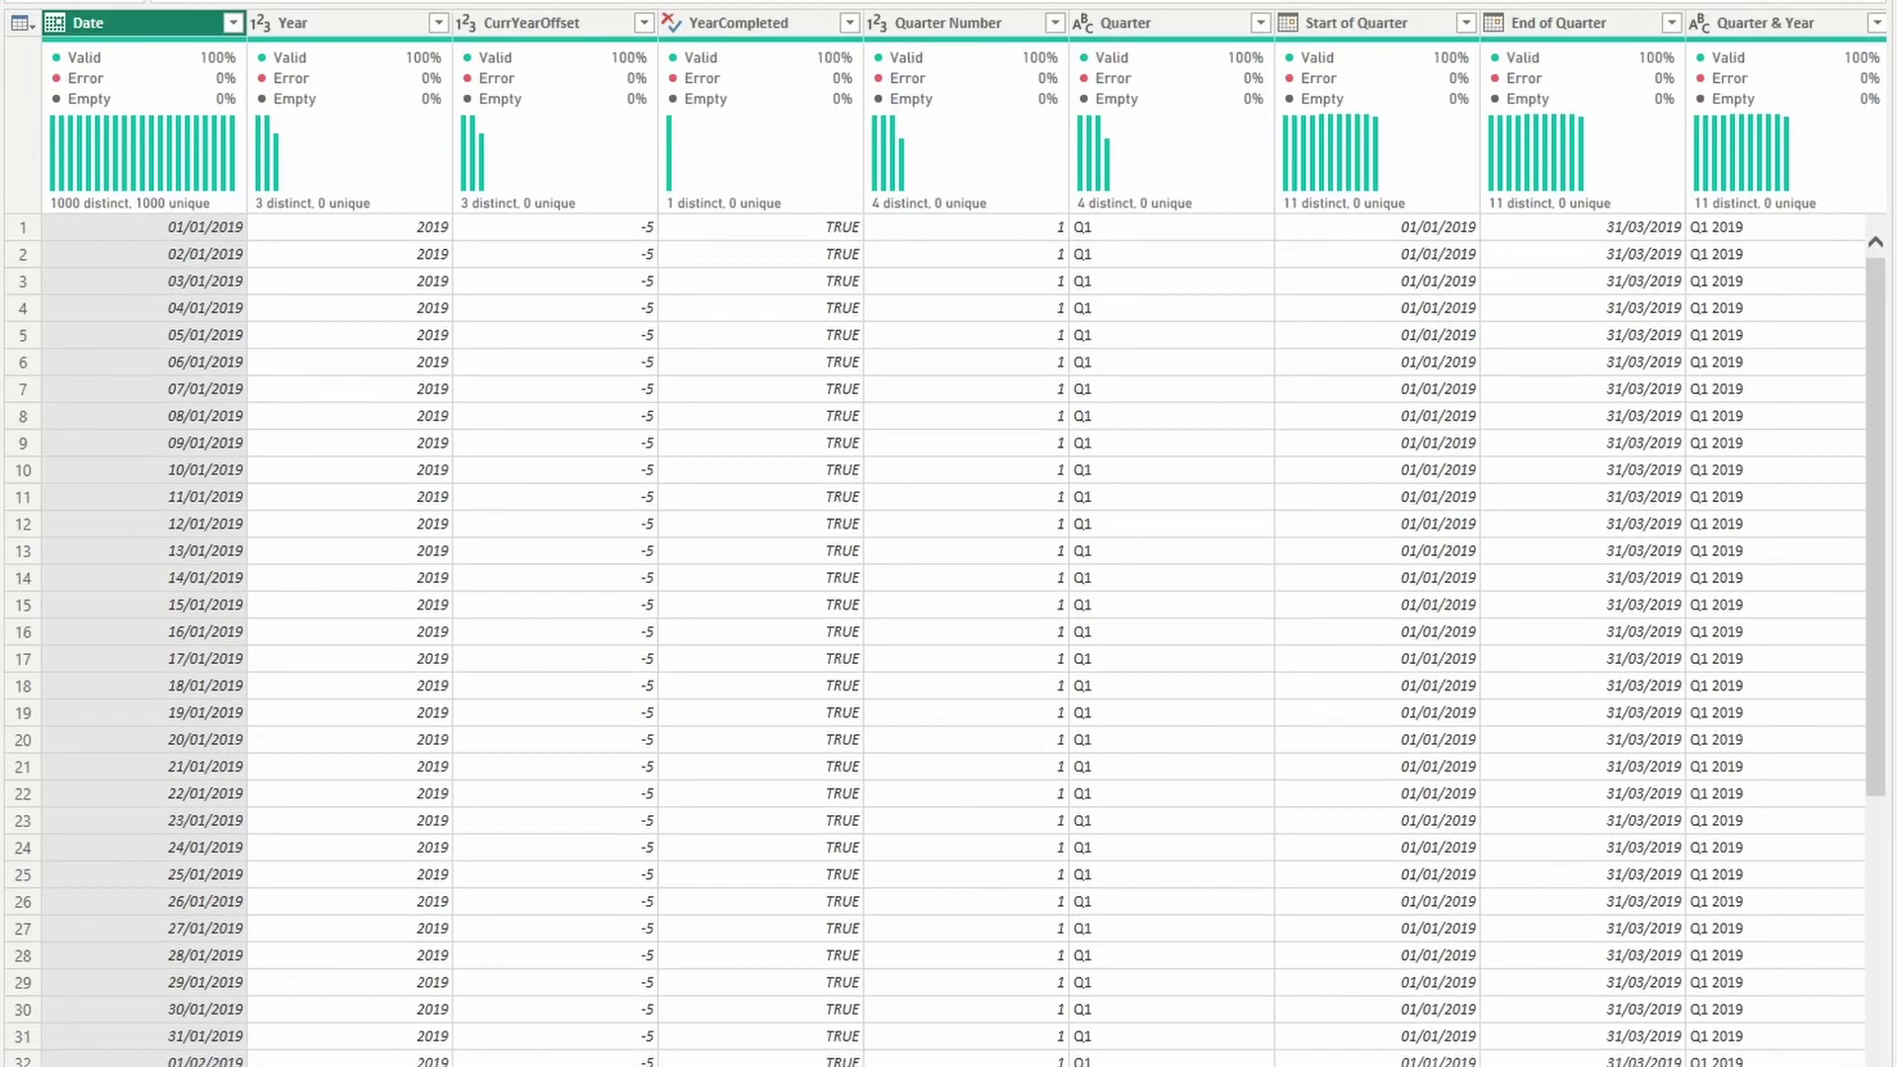
{"action": "scroll", "coordinate": [964, 632], "scroll_direction": "right", "scroll_amount": 10}
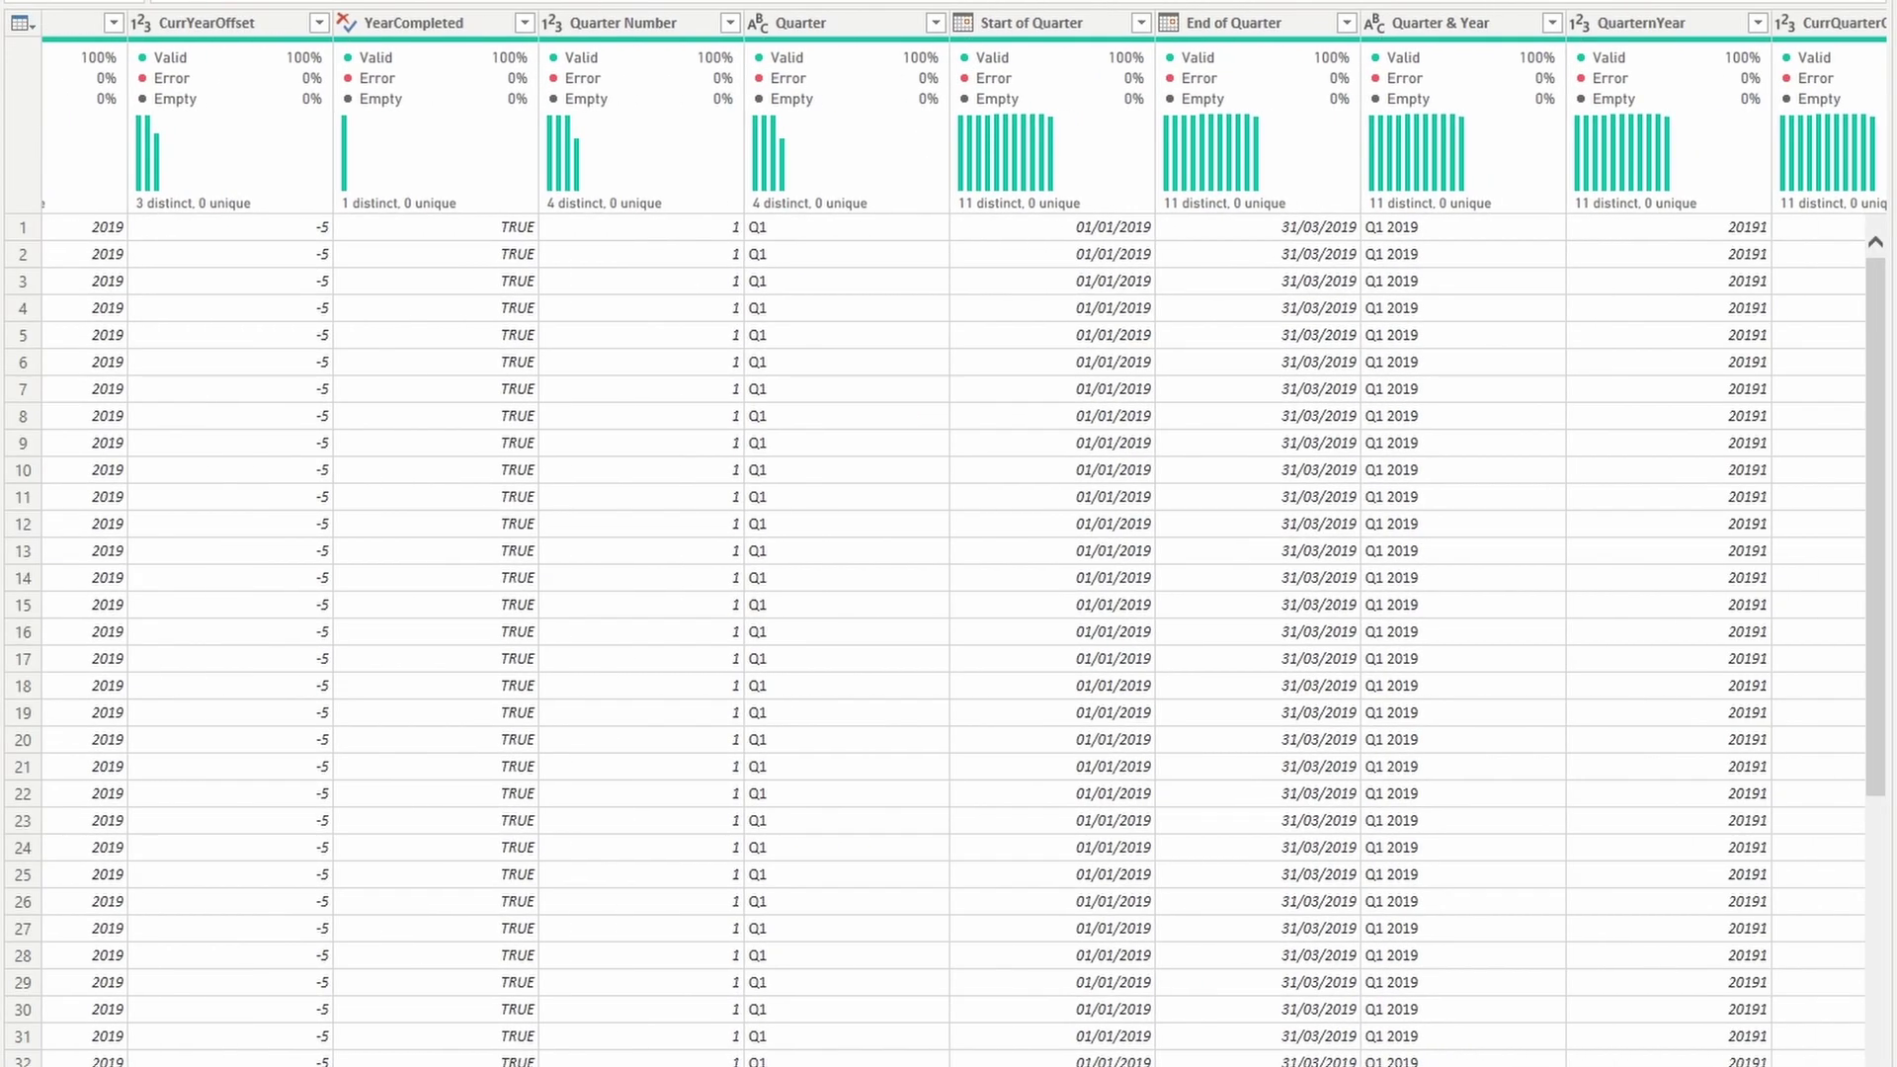
{"action": "scroll", "coordinate": [965, 632], "scroll_direction": "right", "scroll_amount": 20}
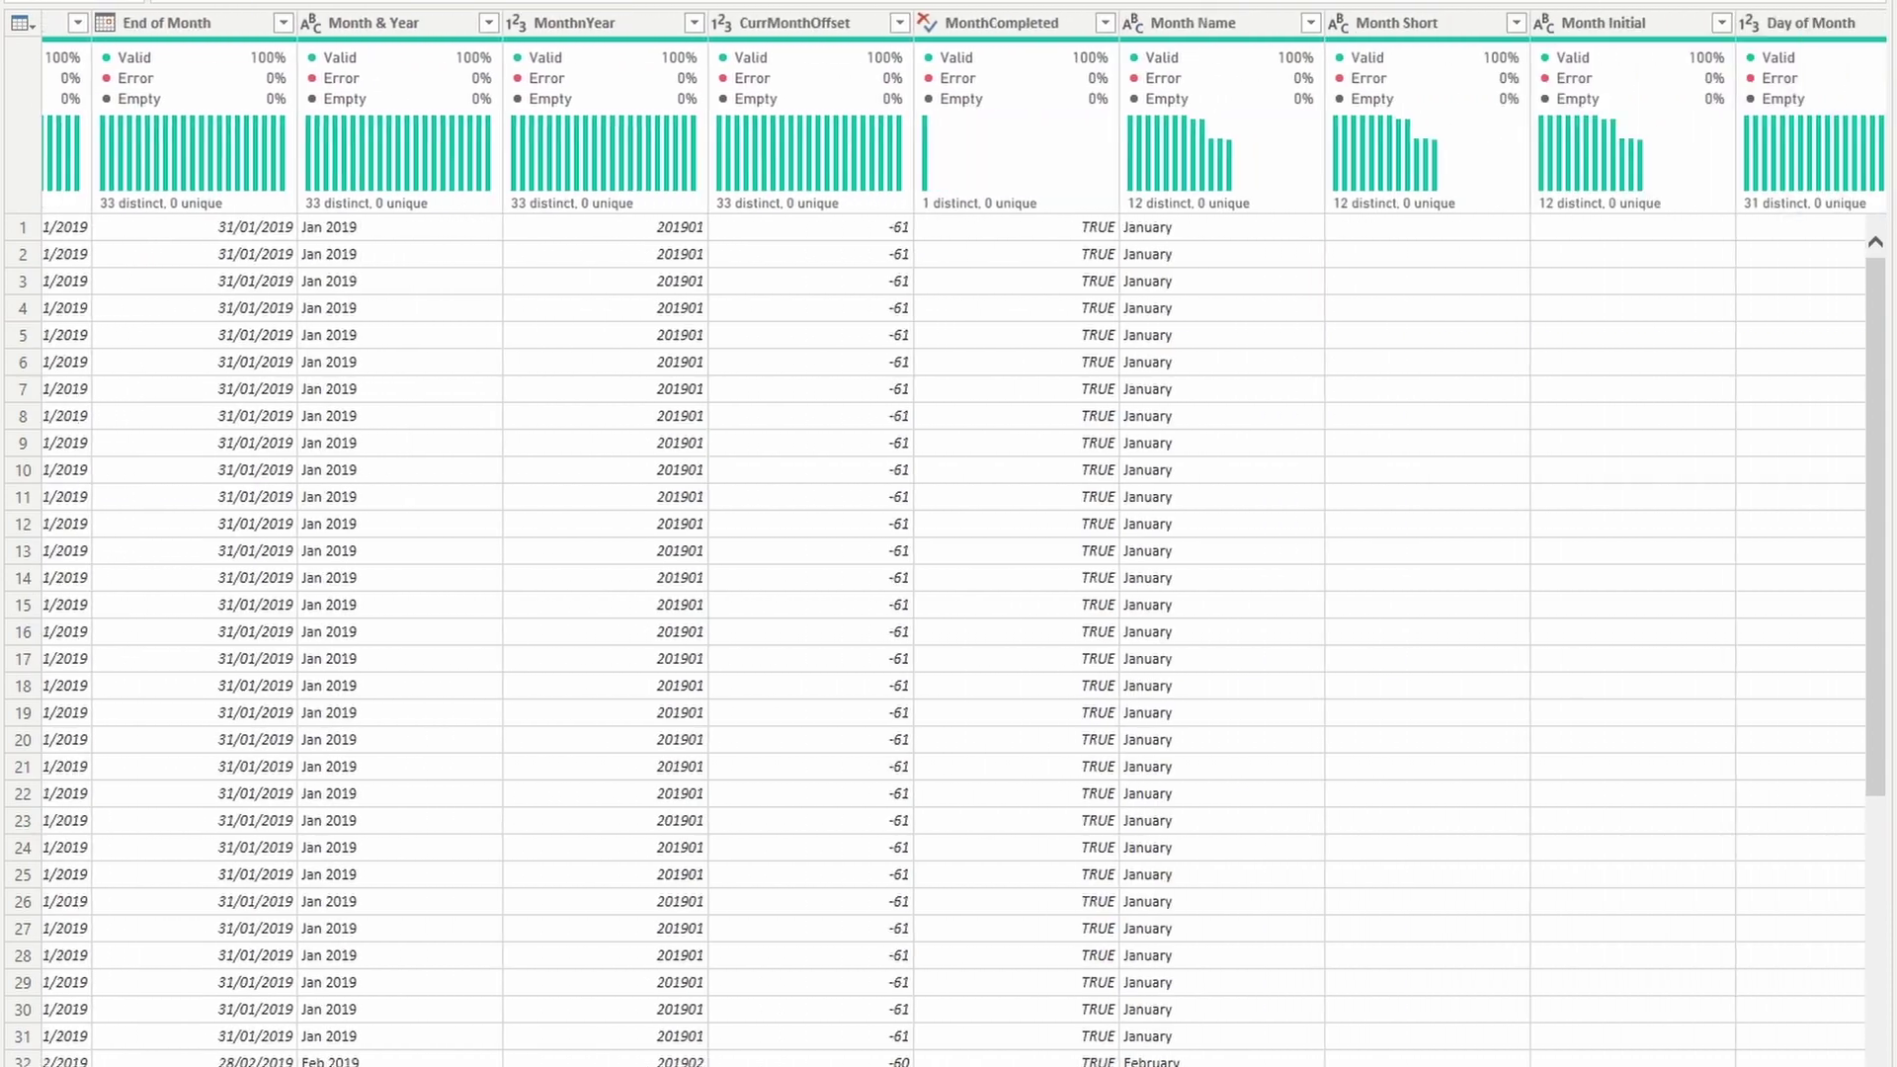
{"action": "scroll", "coordinate": [964, 632], "scroll_direction": "right", "scroll_amount": 15}
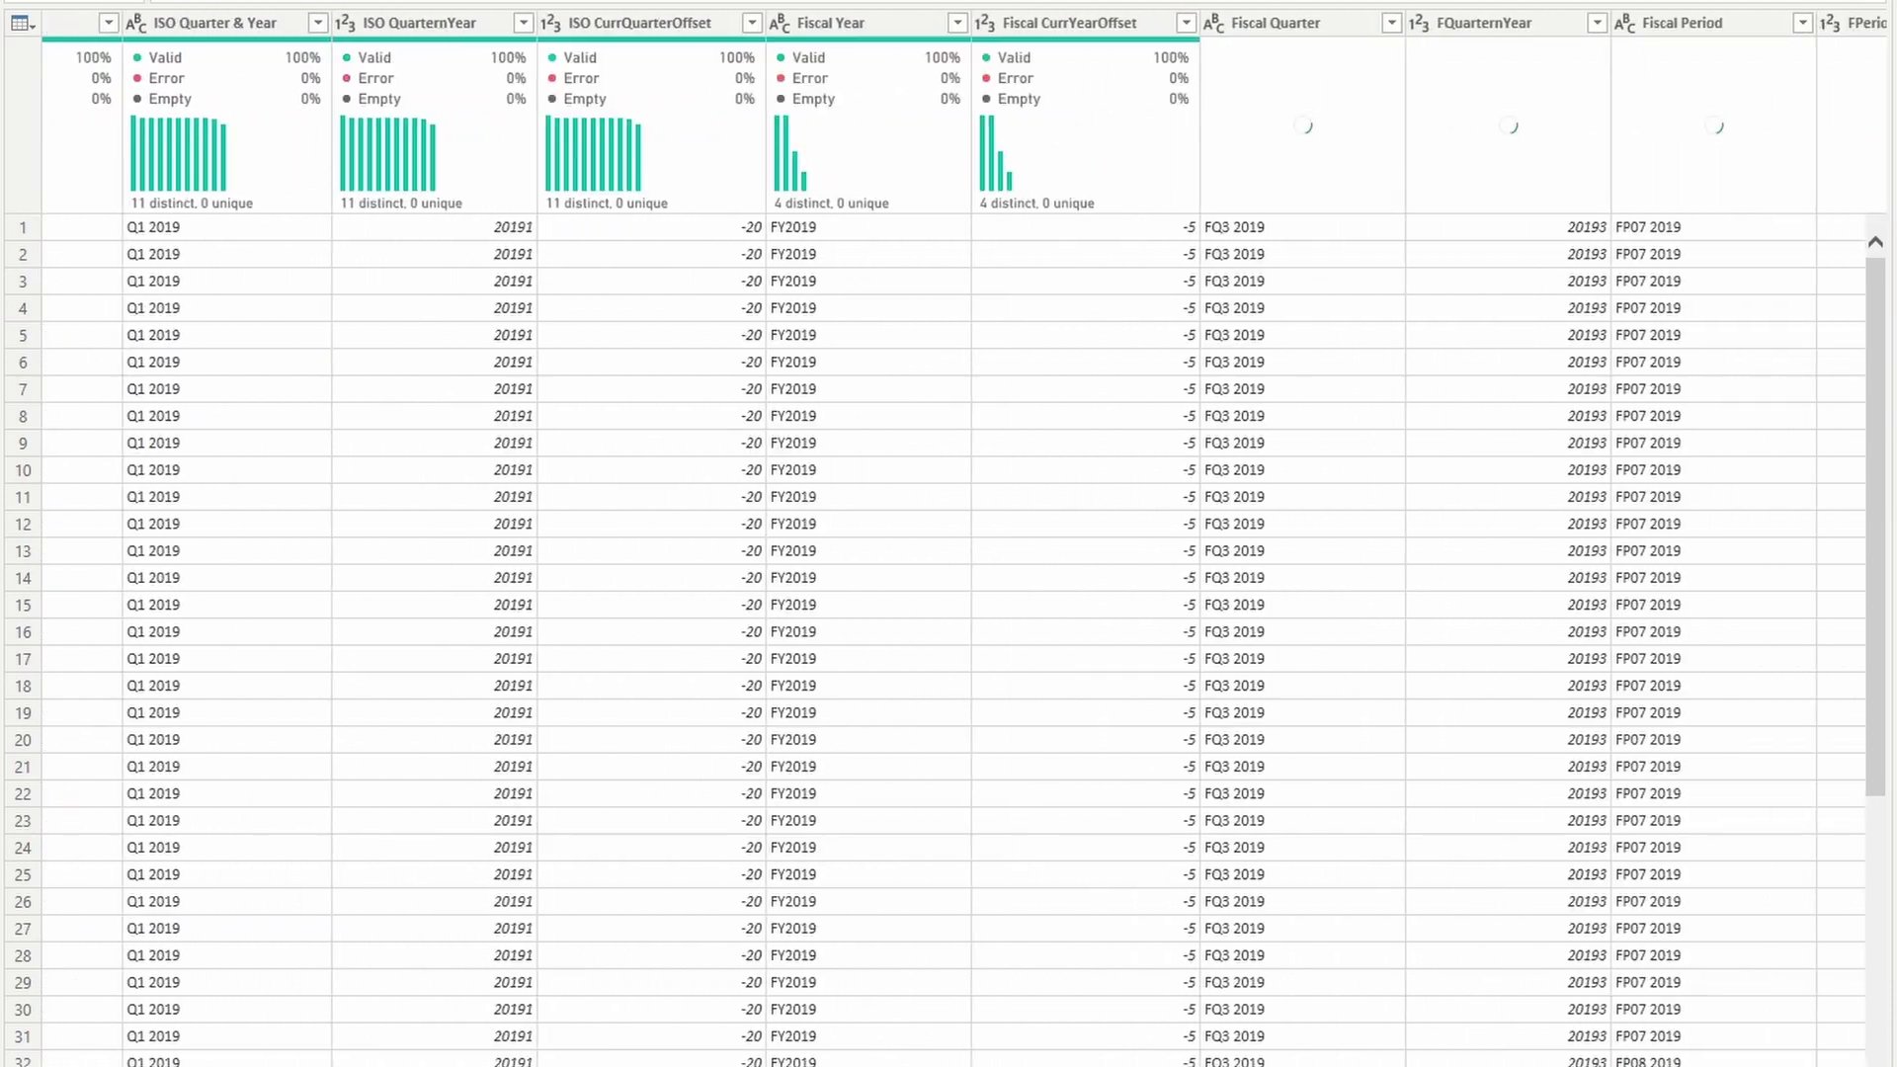
{"action": "scroll", "coordinate": [964, 632], "scroll_direction": "left", "scroll_amount": 20}
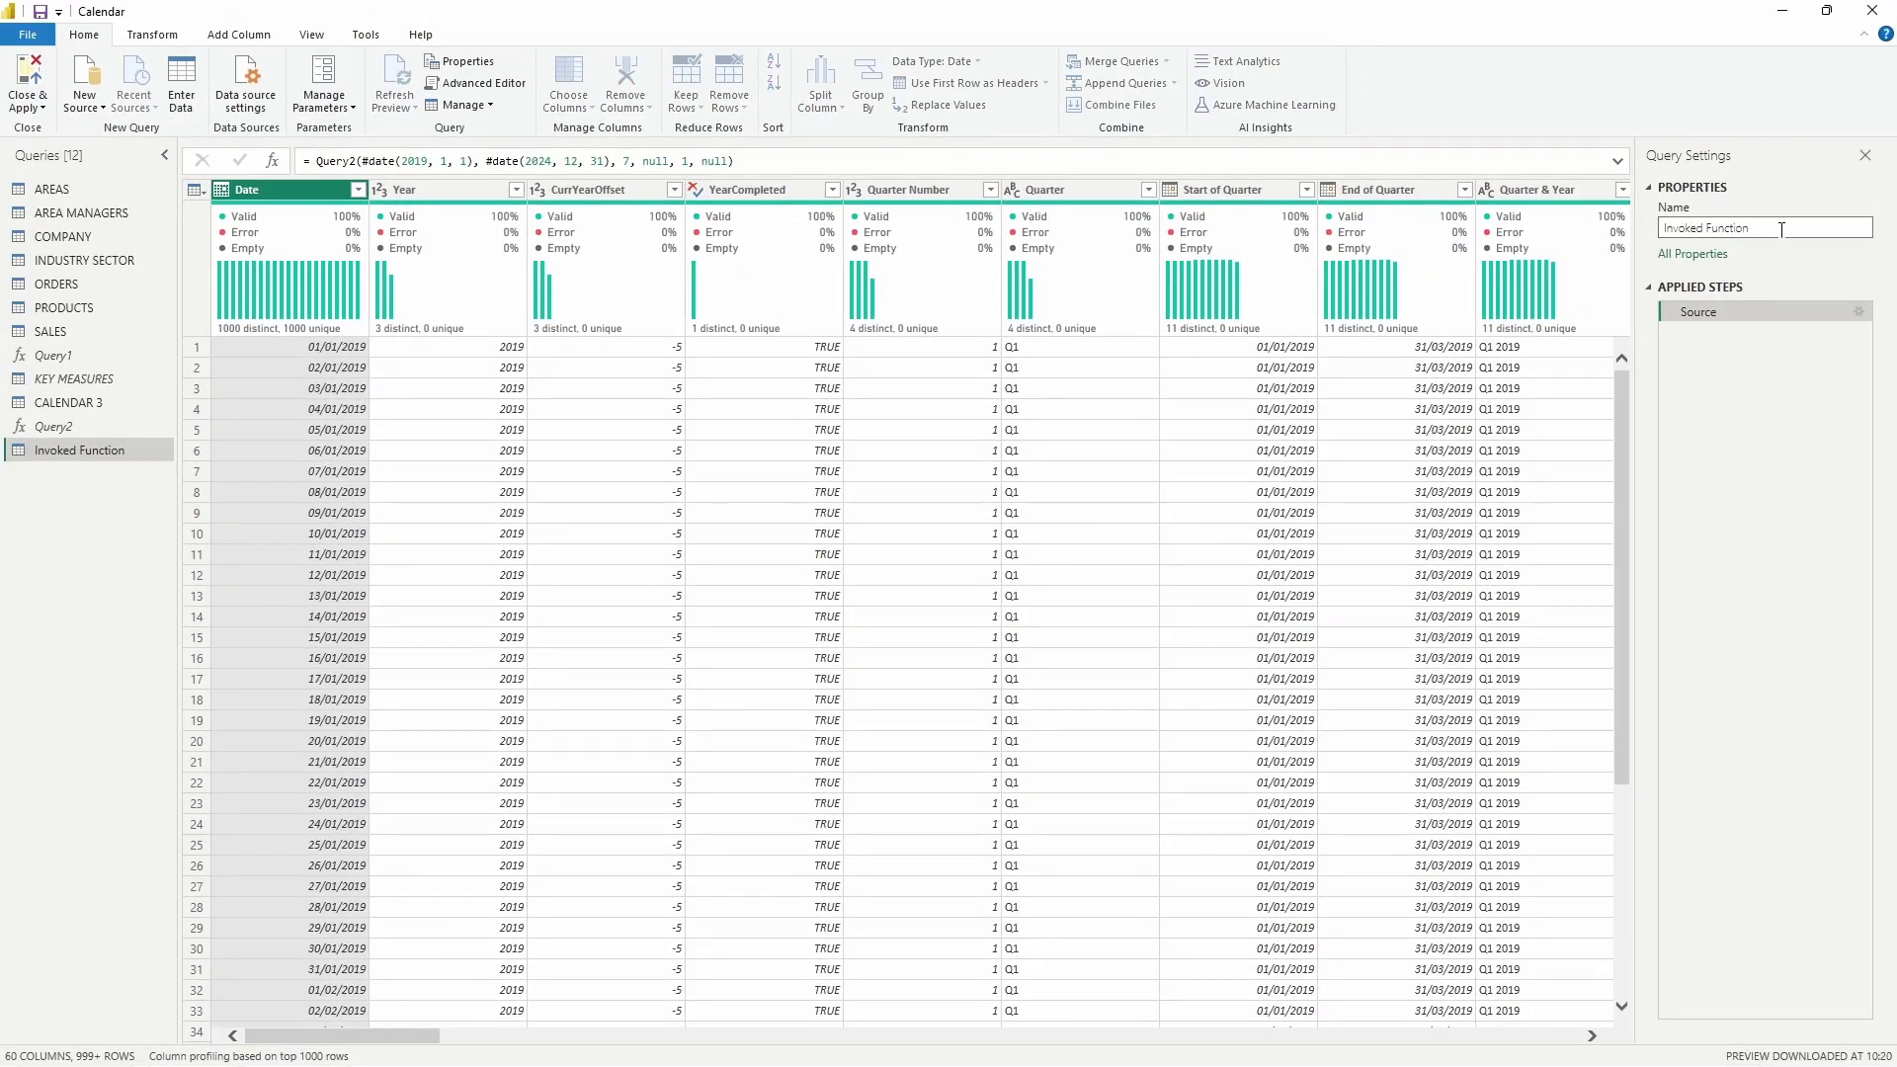
- Rename the resulting query to CALENDAR 4
{"action": "triple_click", "coordinate": [1781, 229]}
{"action": "type", "text": "CALENDAR 4"}
{"action": "key", "text": "Return"}
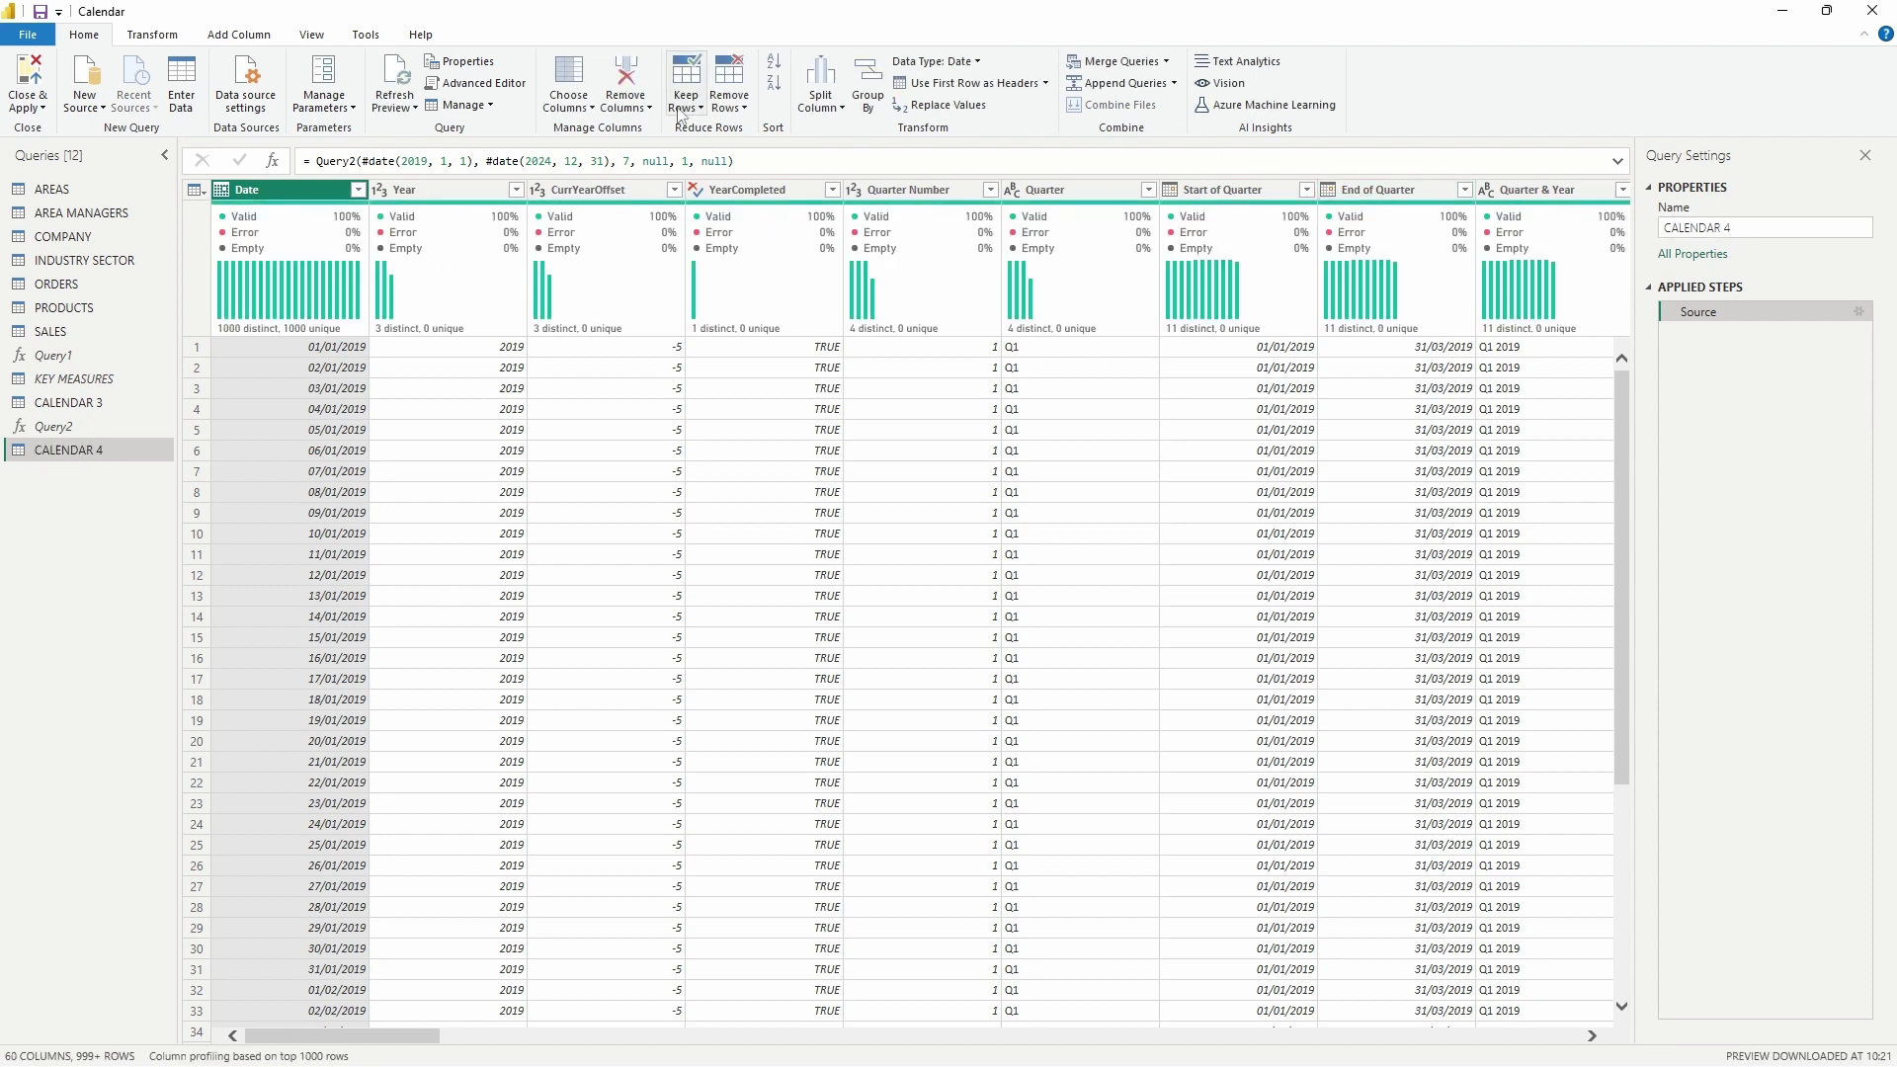
- Close & Apply to load the CALENDAR 4 query into the model
{"action": "left_click", "coordinate": [24, 79]}
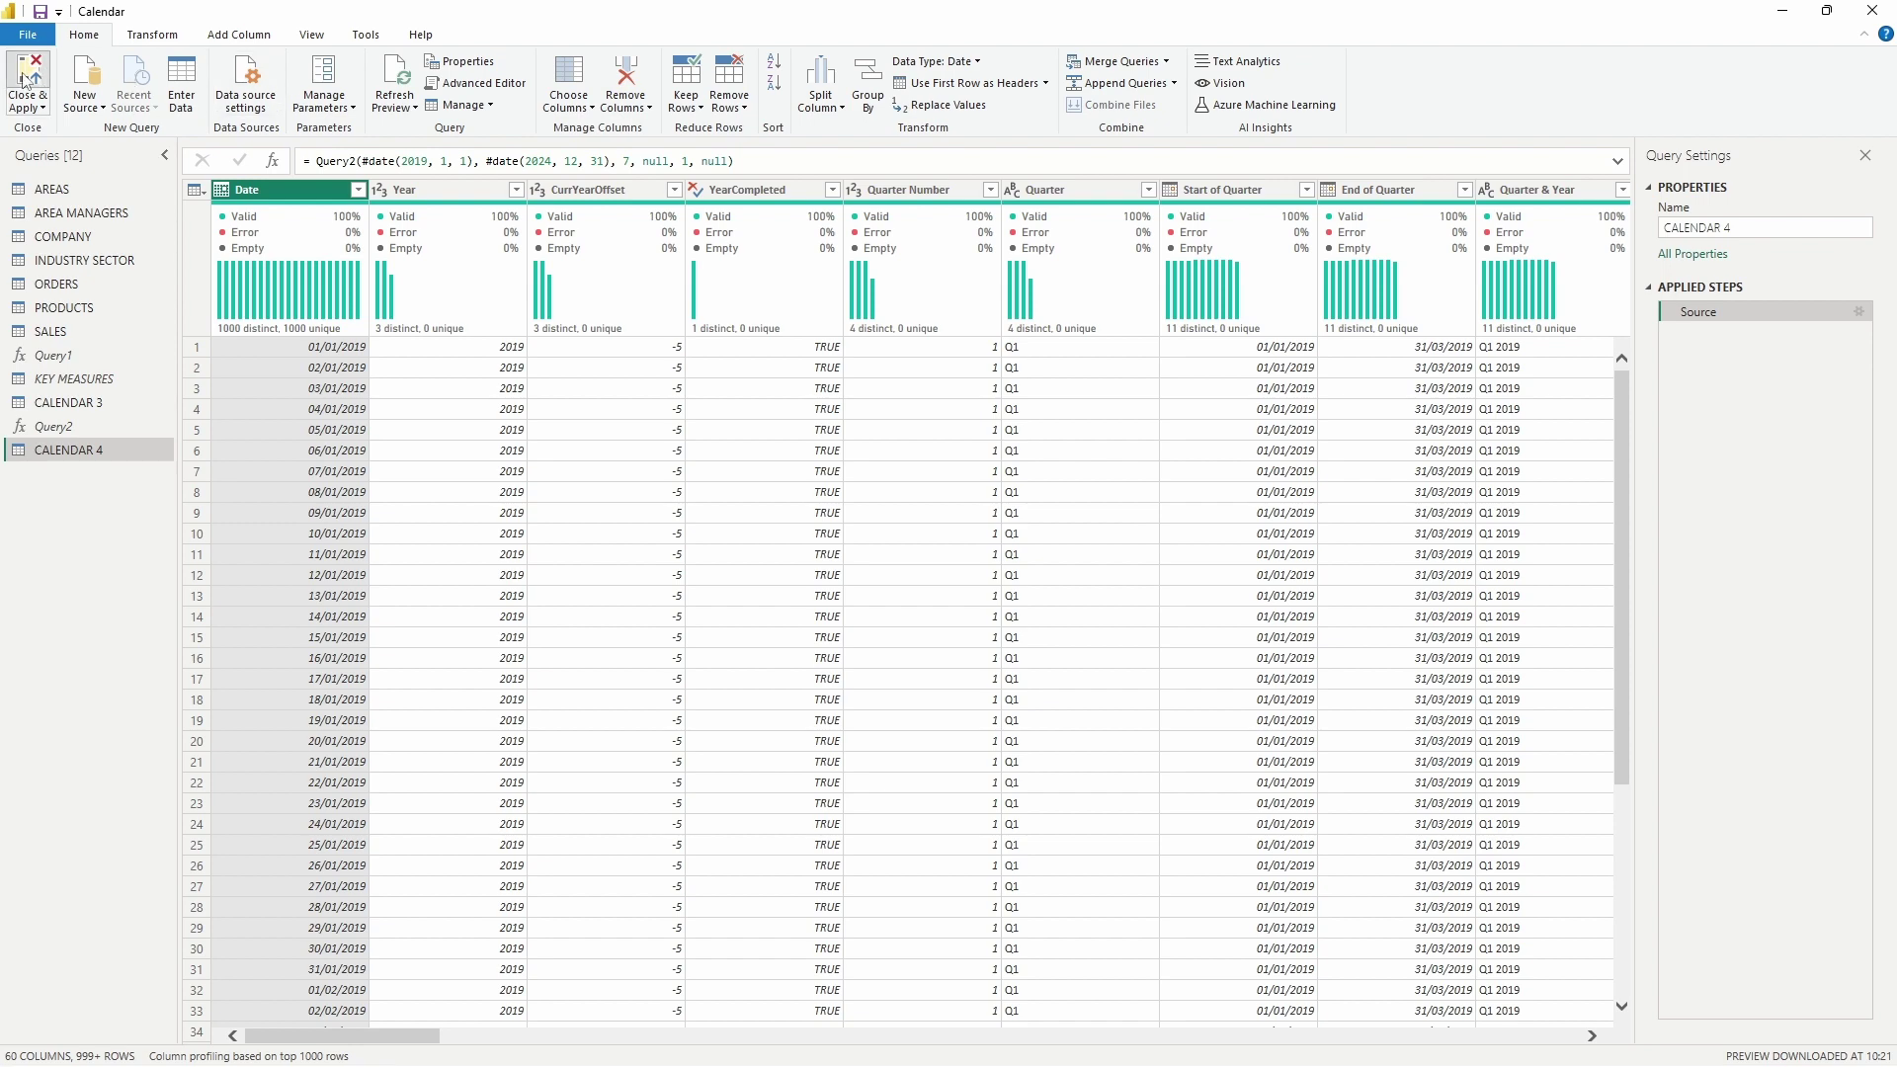